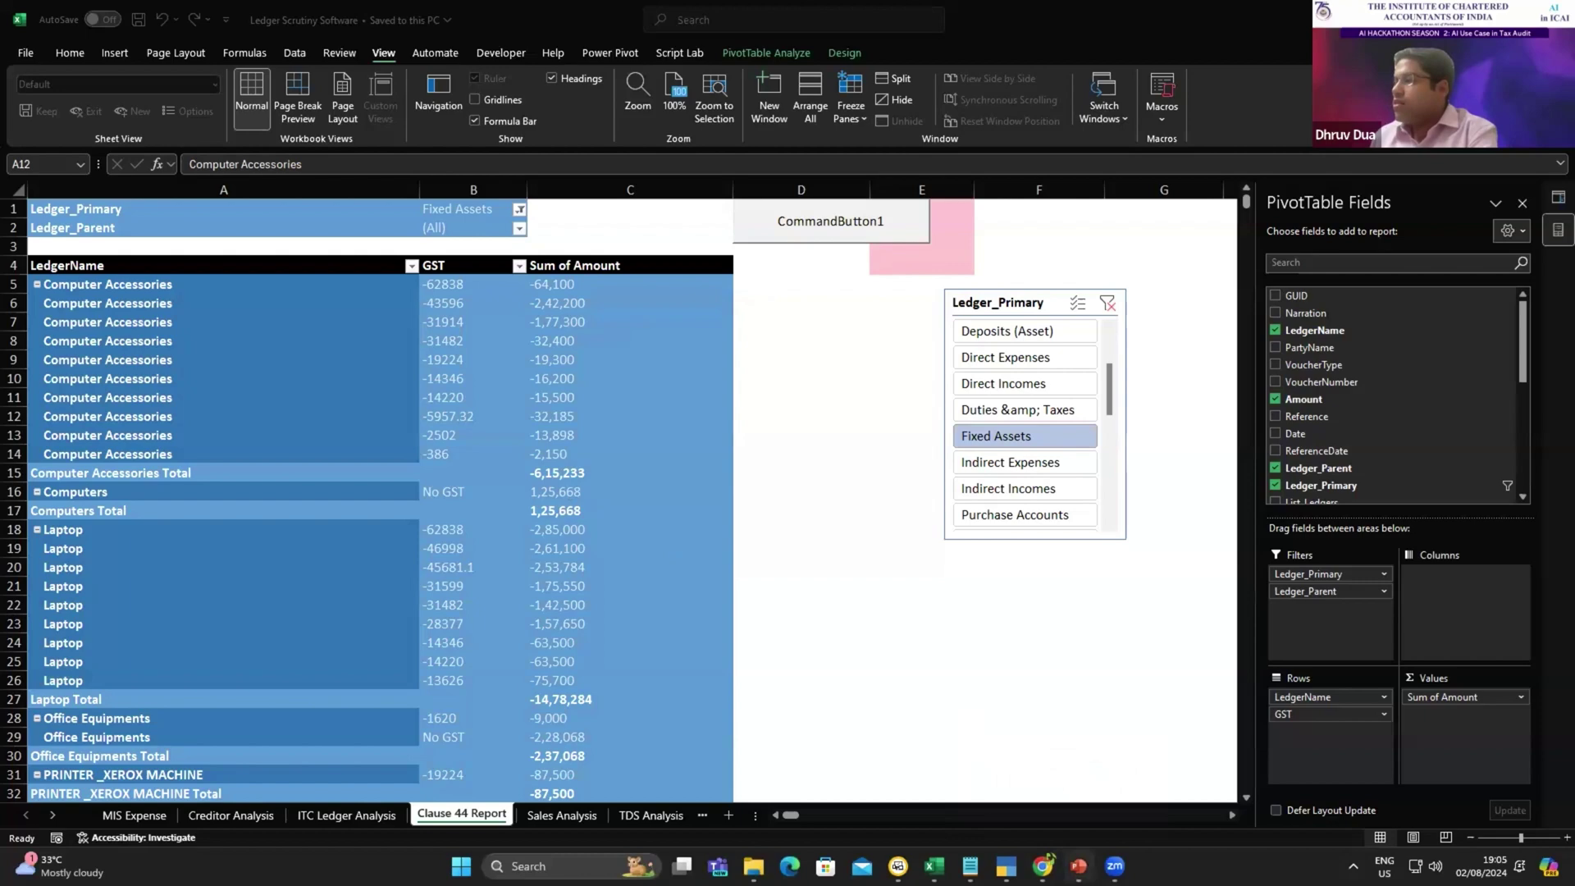
- Switch from the Clause 44 Report workbook to the PowerPoint title slide
left_click(1079, 866)
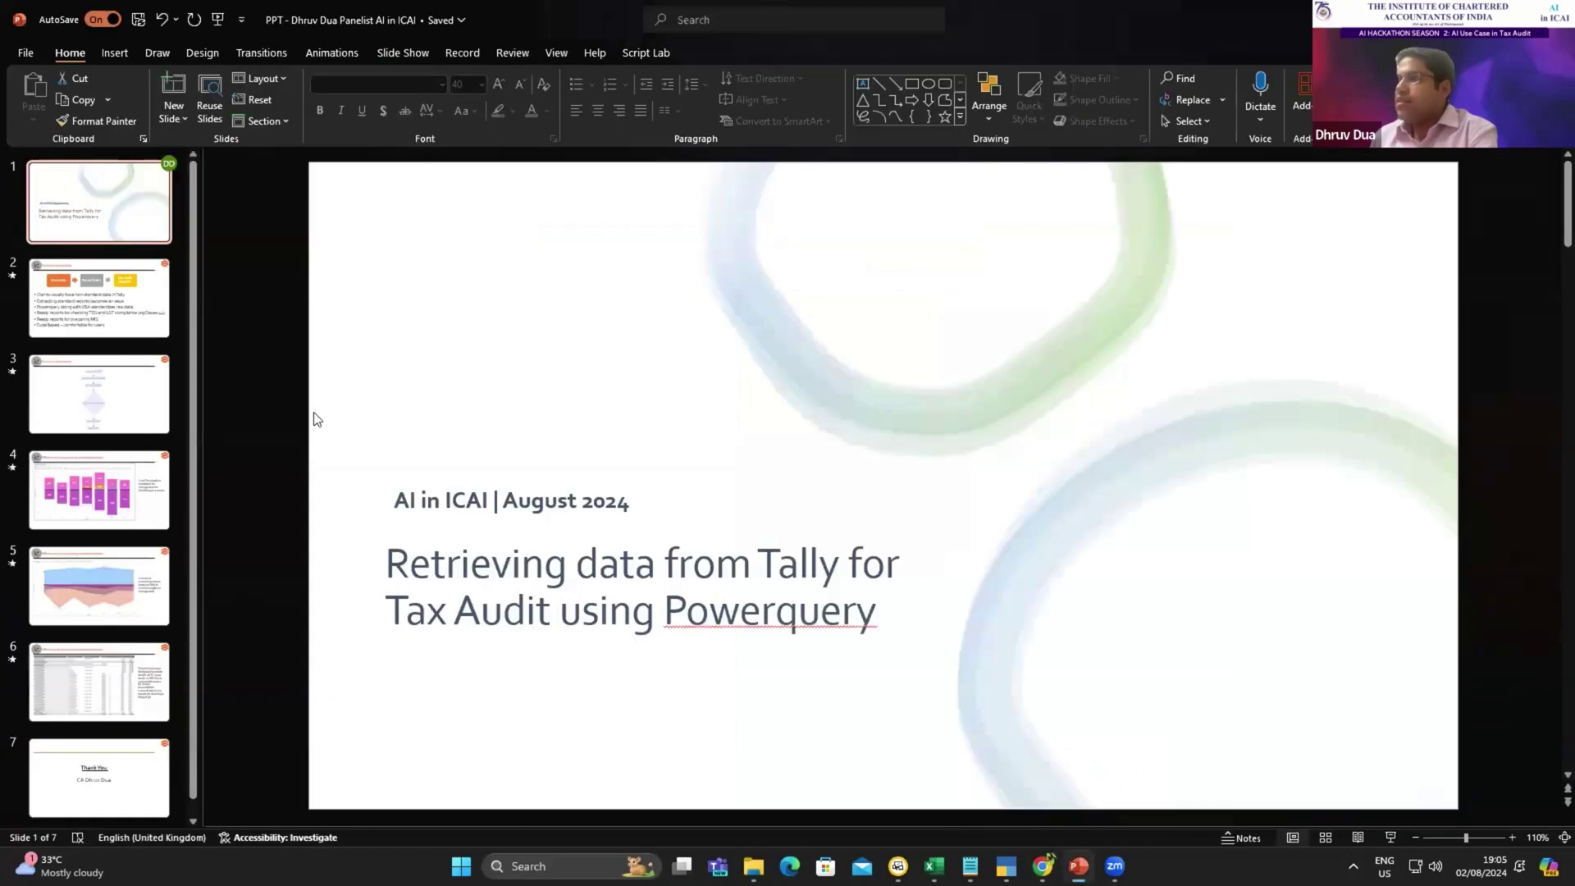
- Review the Problem Statement and flowchart slides, then bring up the TDL code file in Notepad
left_click(120, 305)
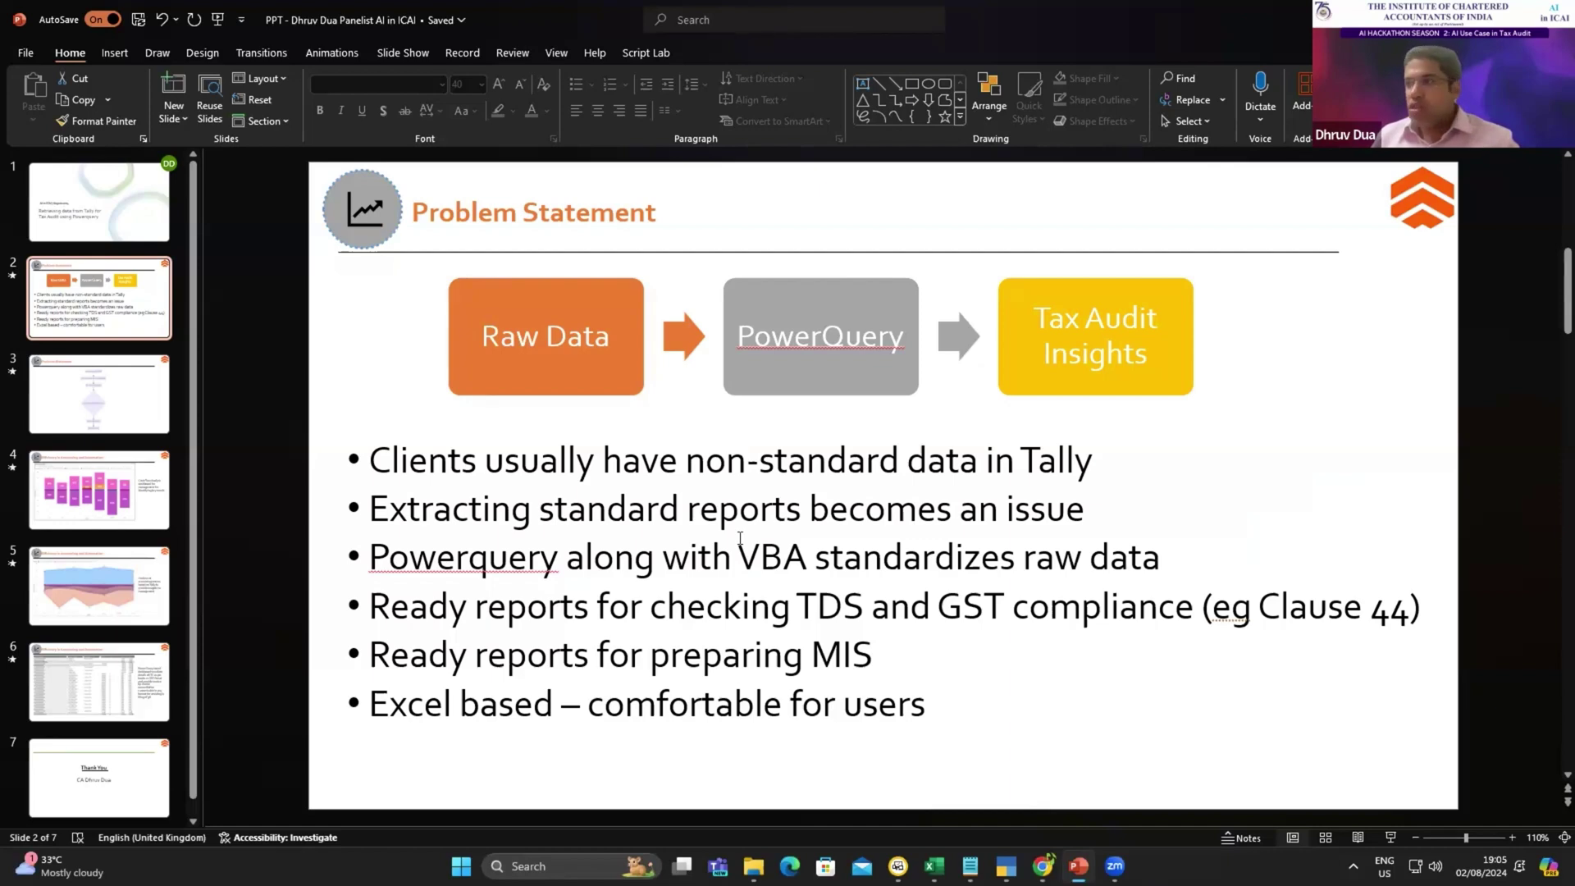
triple_click(618, 607)
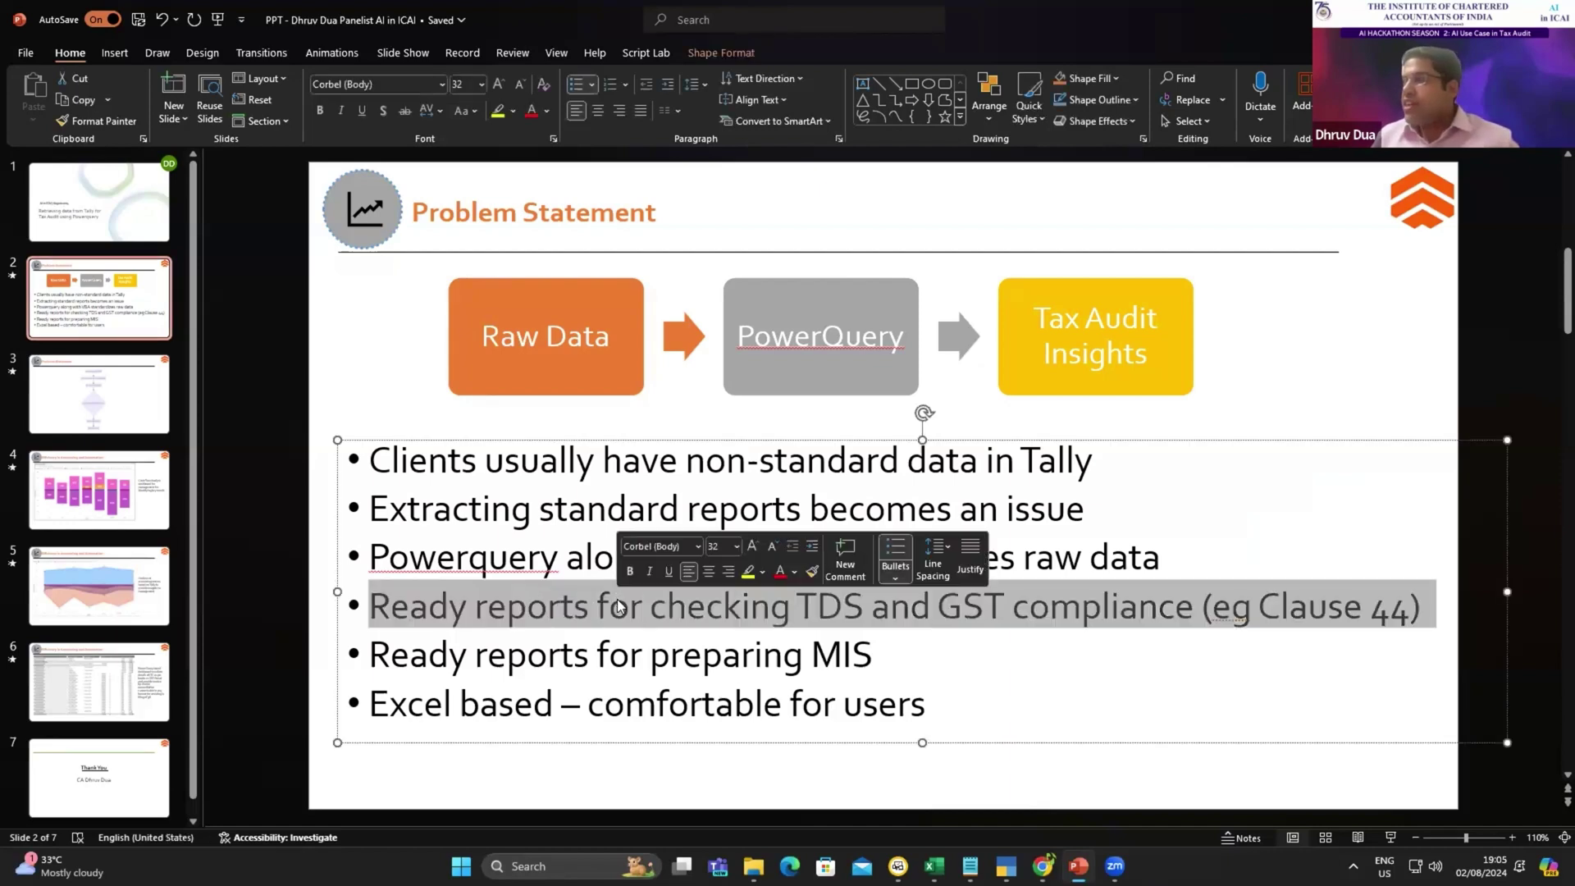
left_click(939, 645)
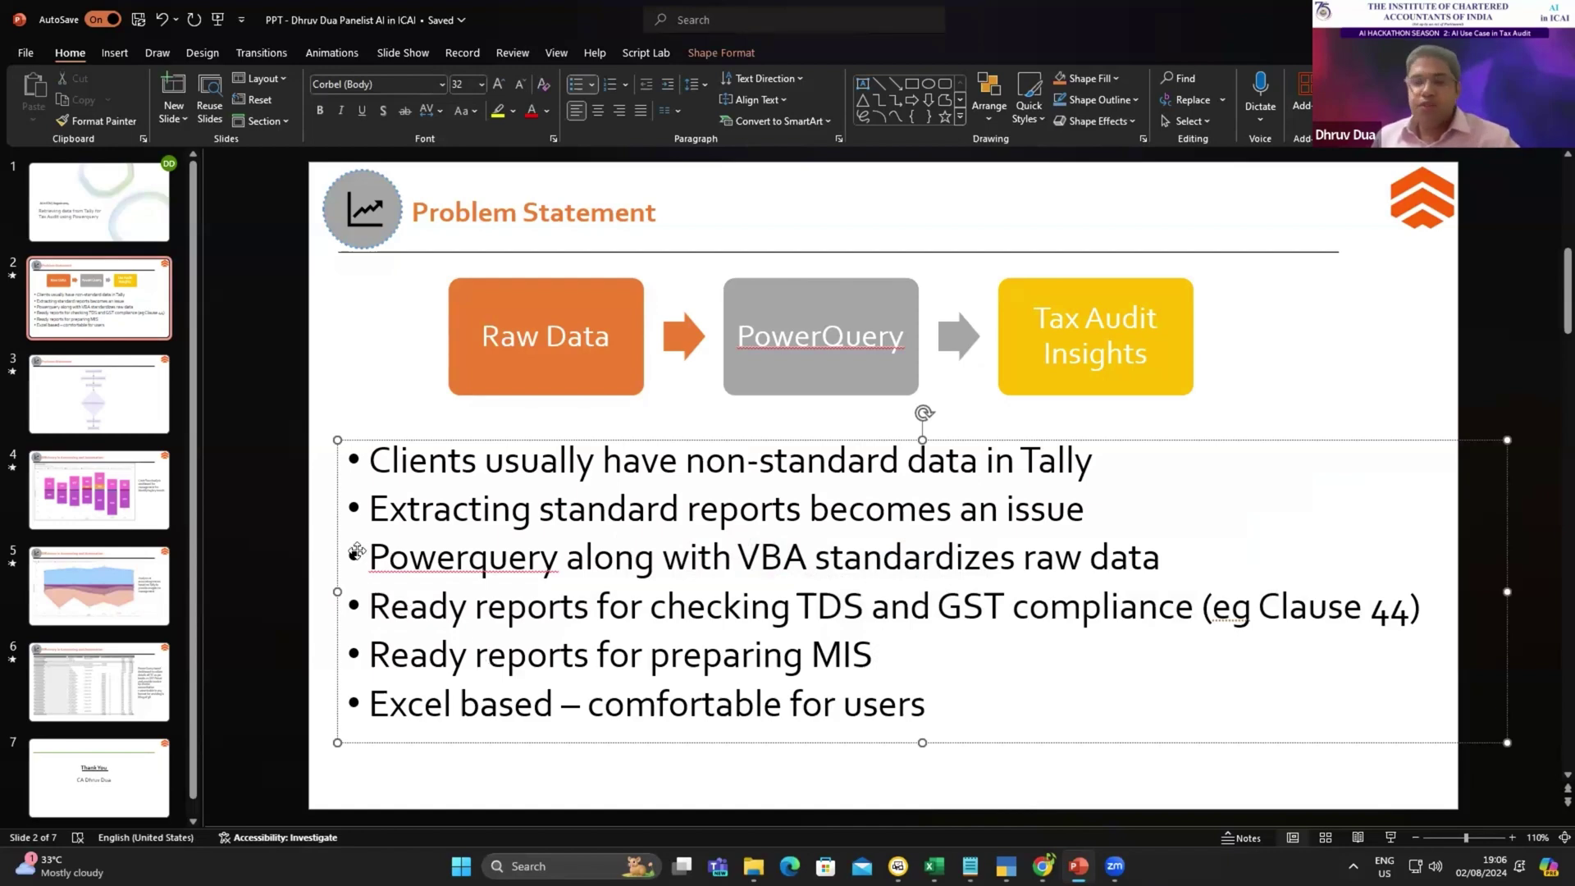
left_click(114, 394)
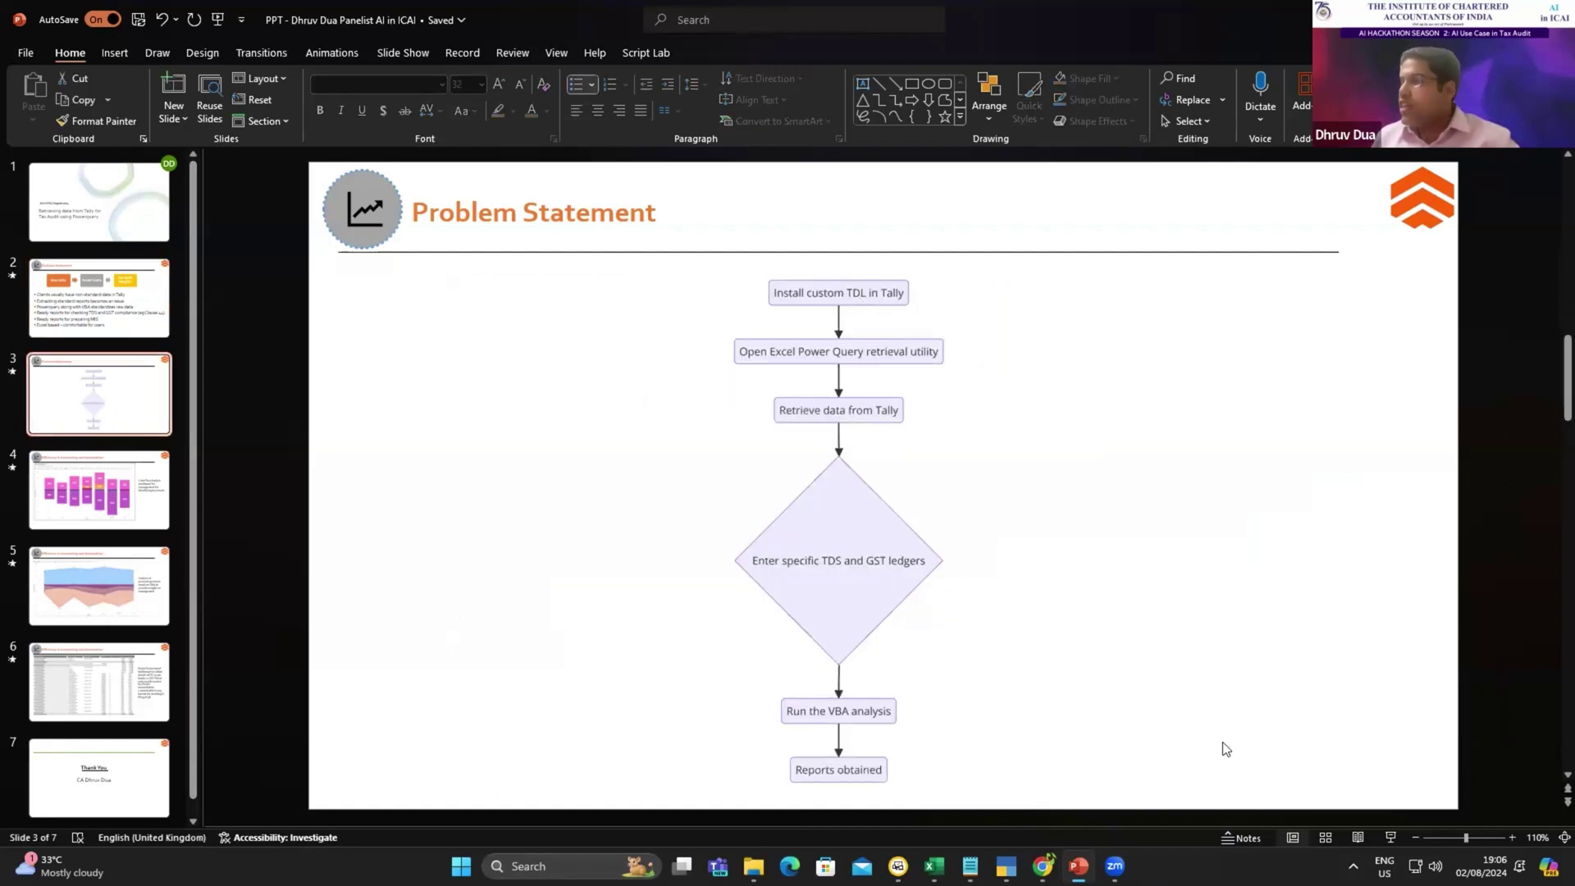
left_click(970, 866)
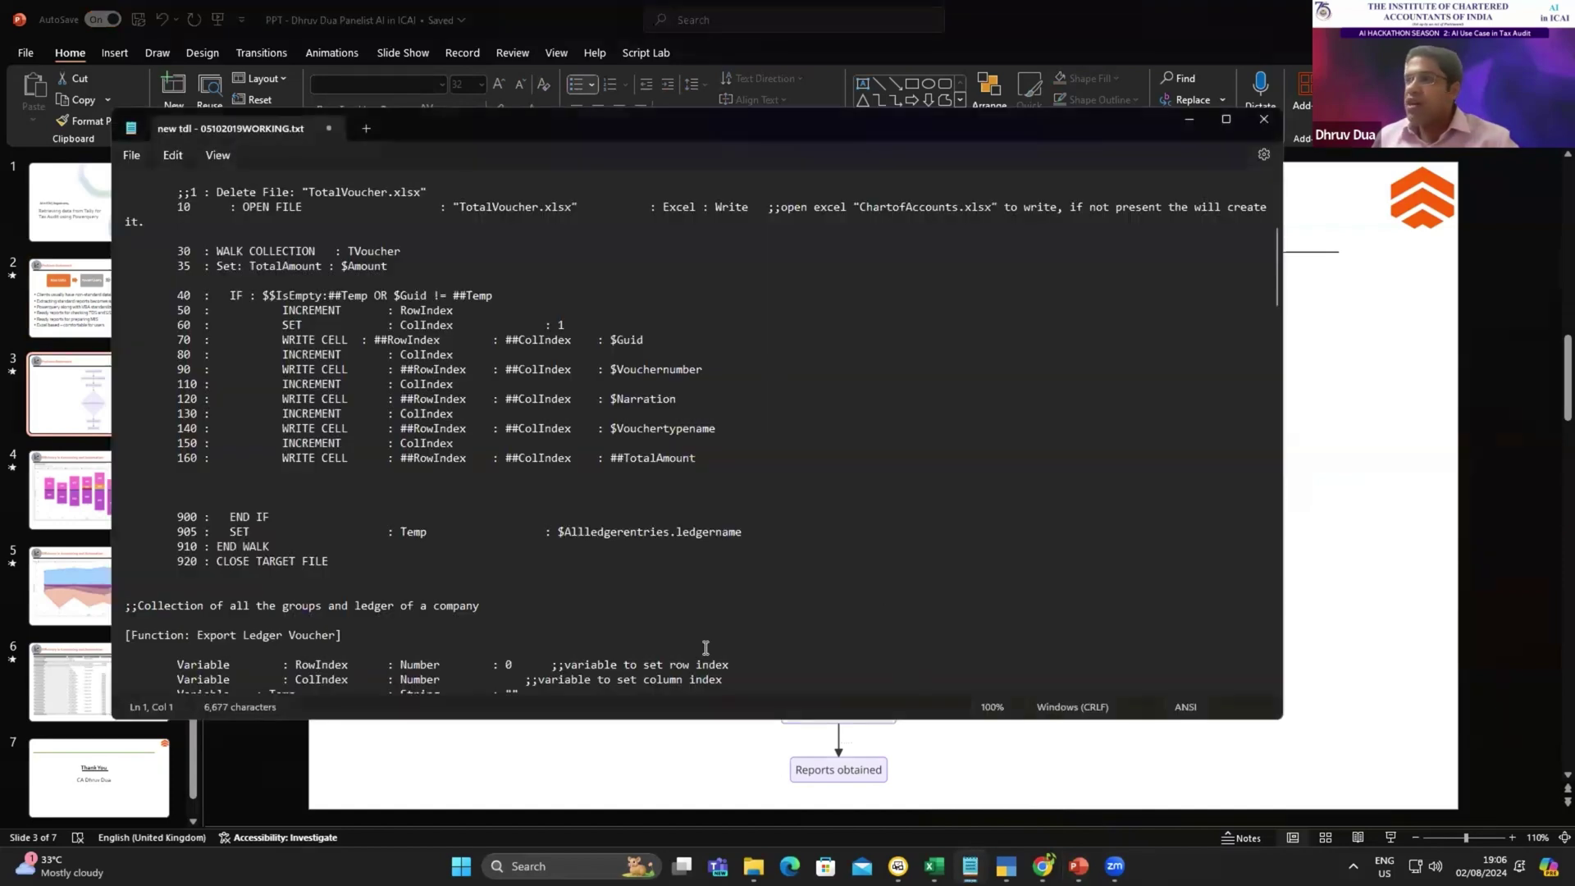
- Bring PowerPoint's slide 3 flowchart back in front of the Notepad TDL file
left_click(621, 745)
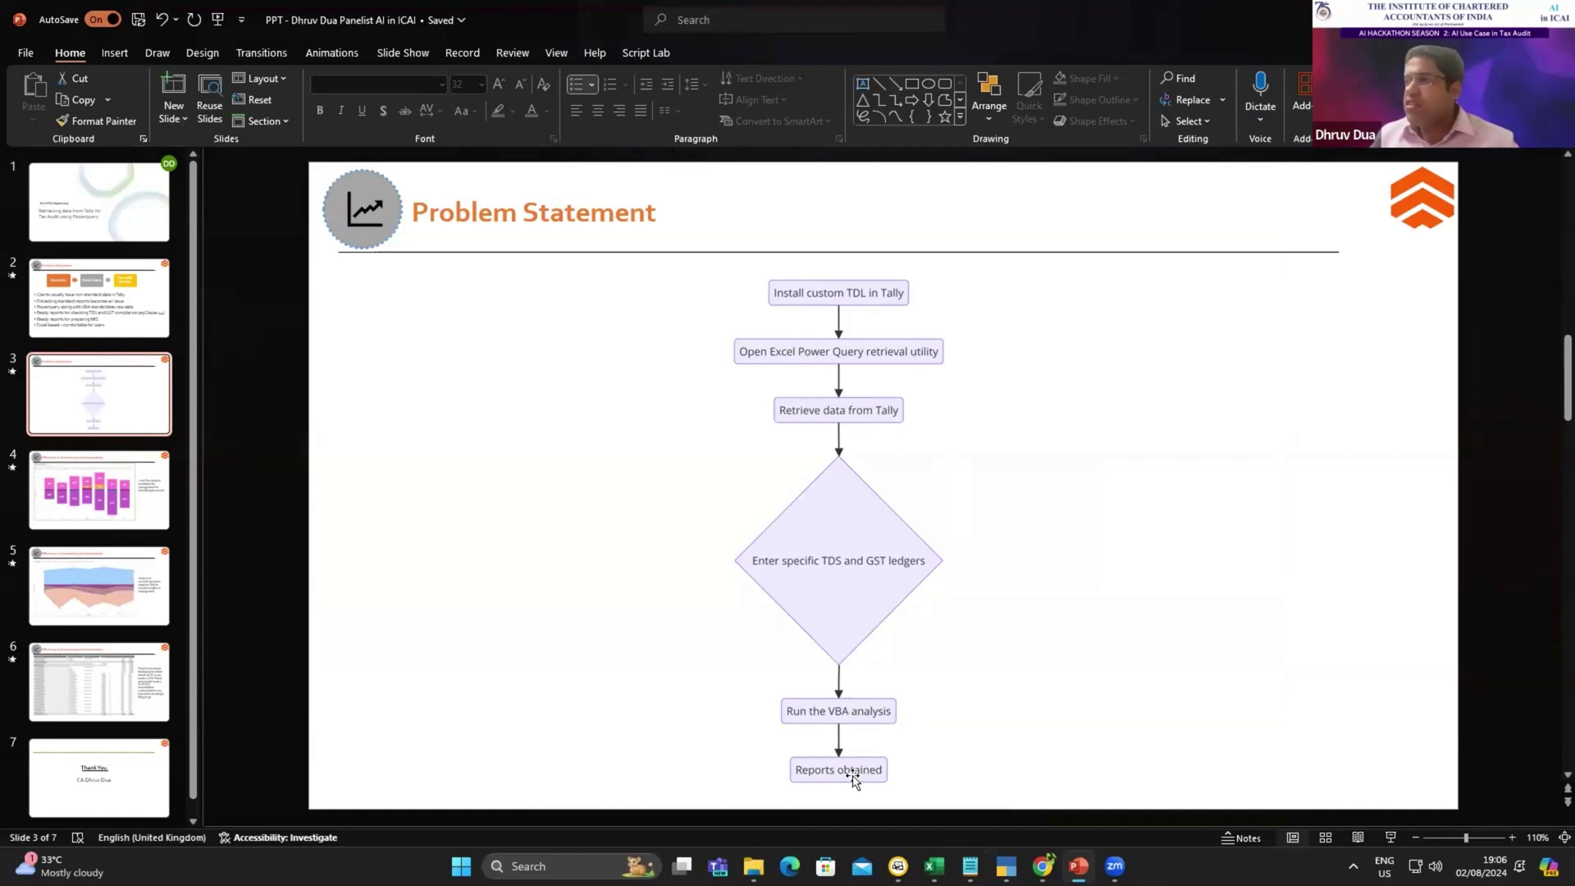
- Show the Efficiency in Accounting slide and slide 5's area chart, then switch to TallyPrime
left_click(151, 517)
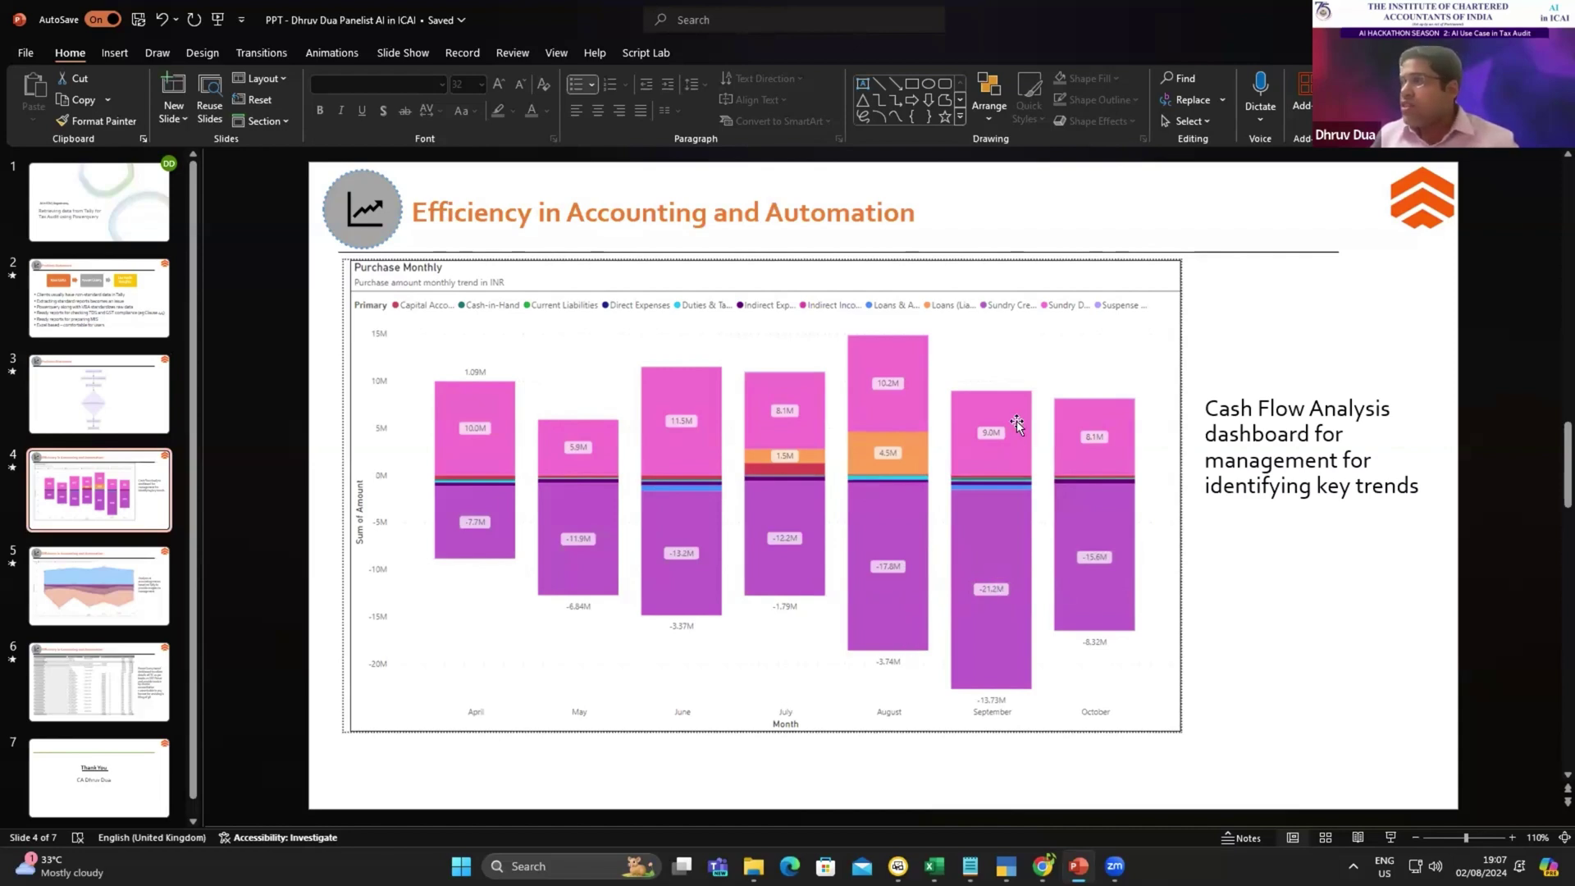
left_click(99, 587)
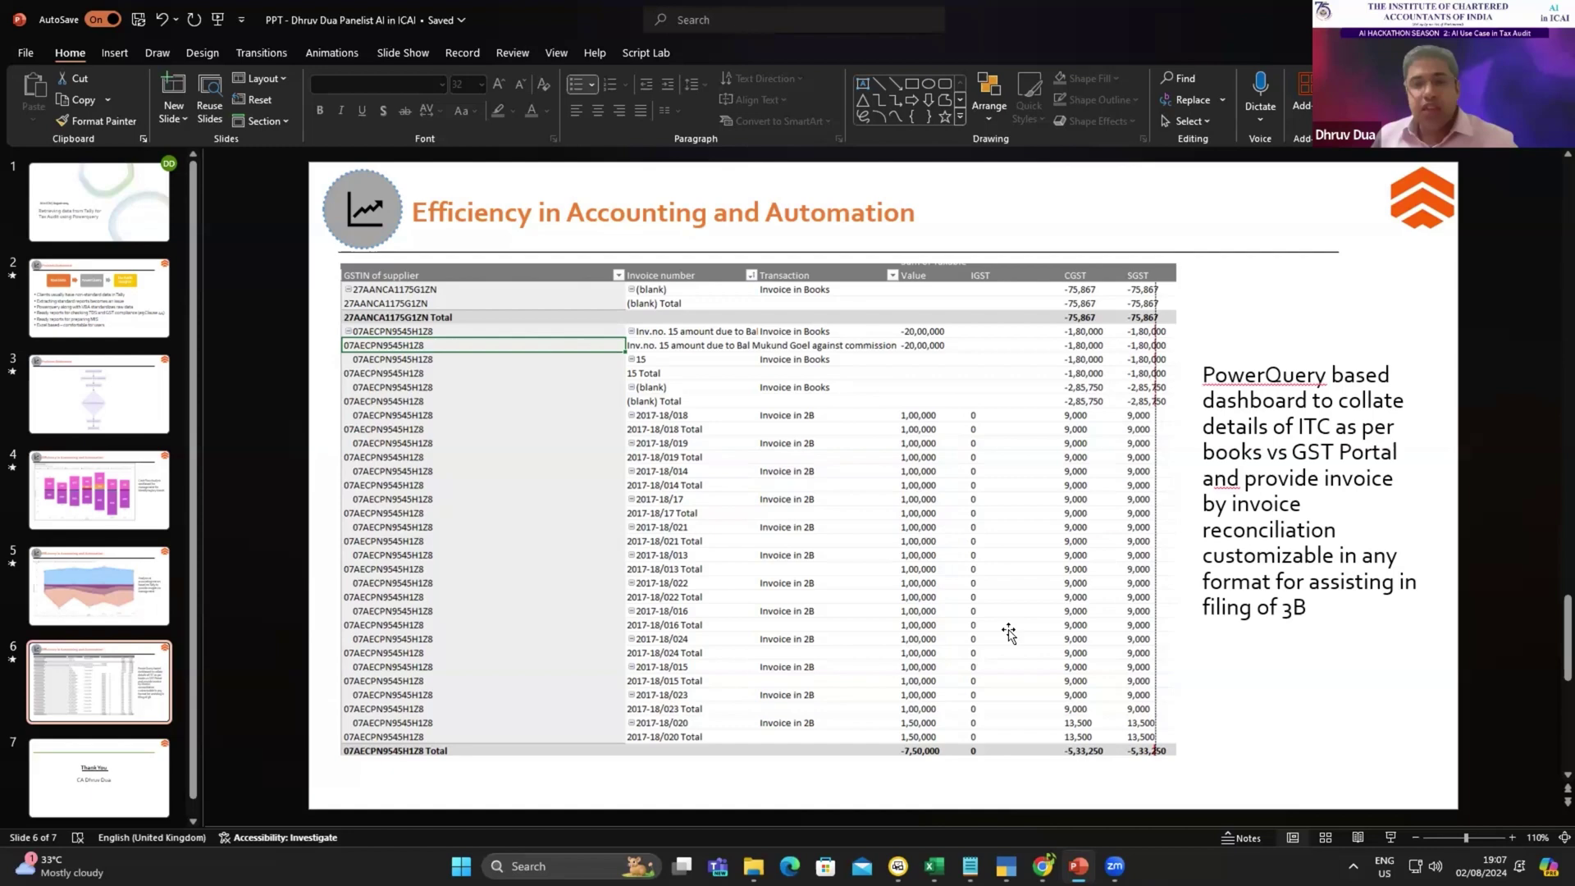
left_click(1006, 866)
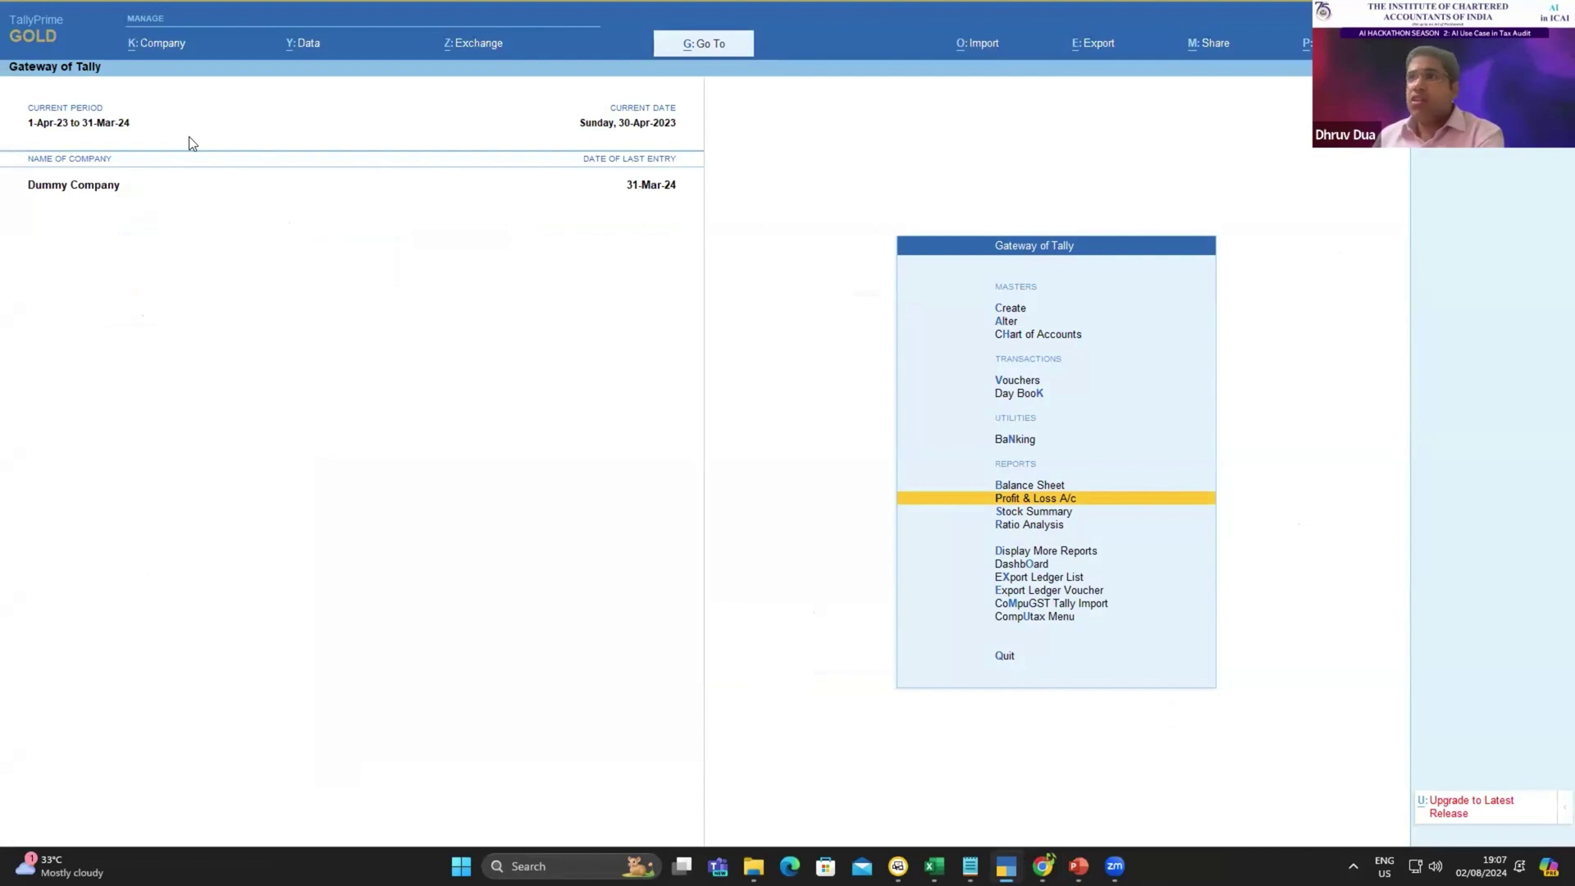
- Open TallyPrime's Profit & Loss A/c report and browse its account rows
key("Return")
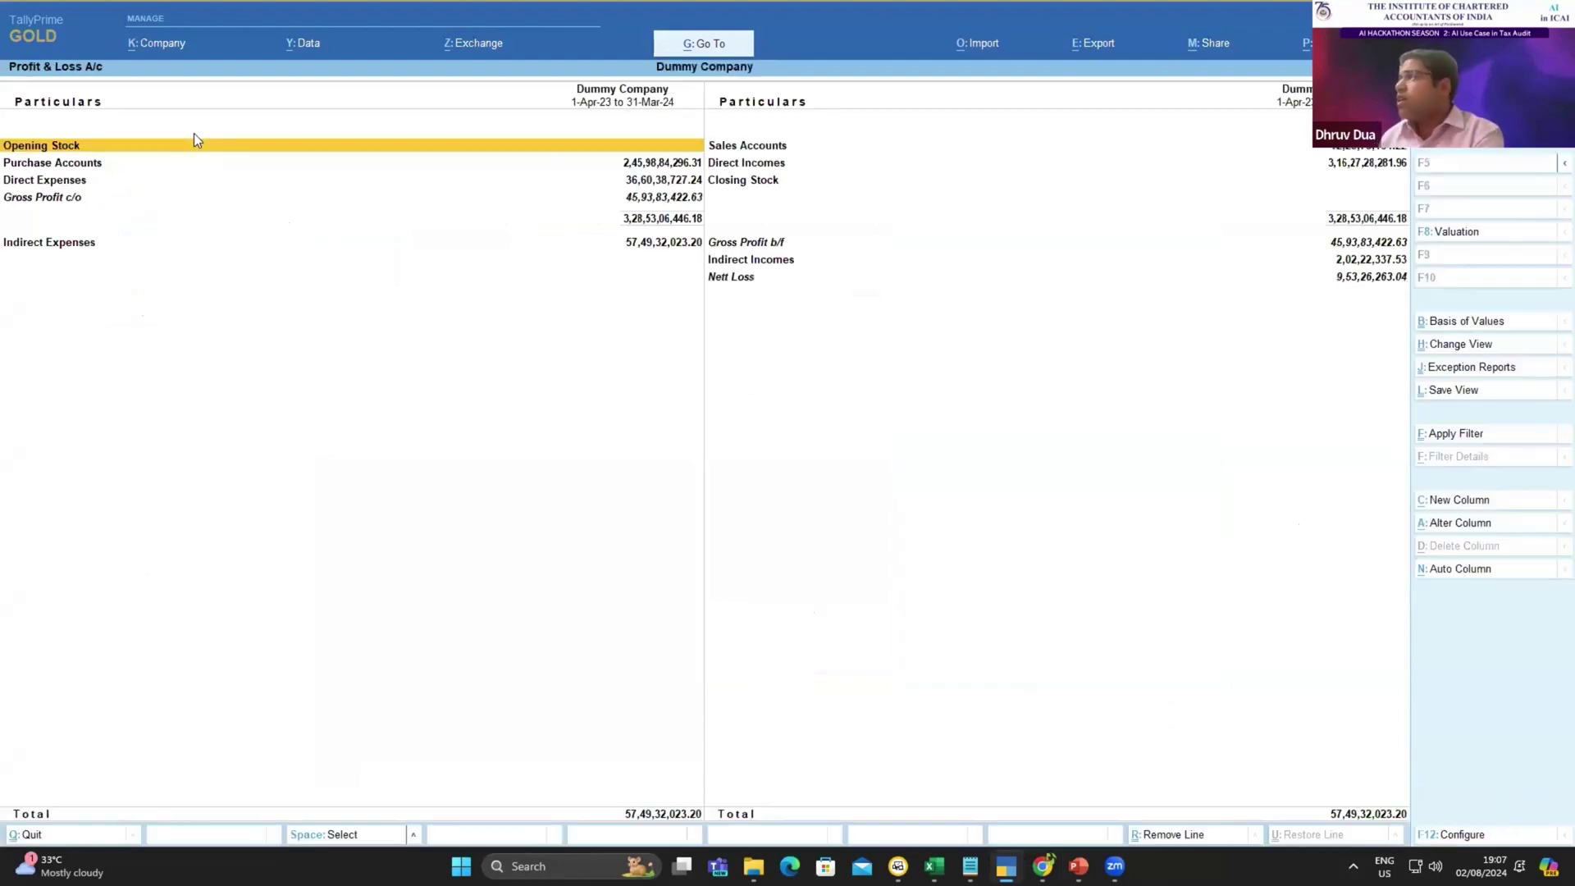
key("Right")
key("Left")
key("Right")
key("Down")
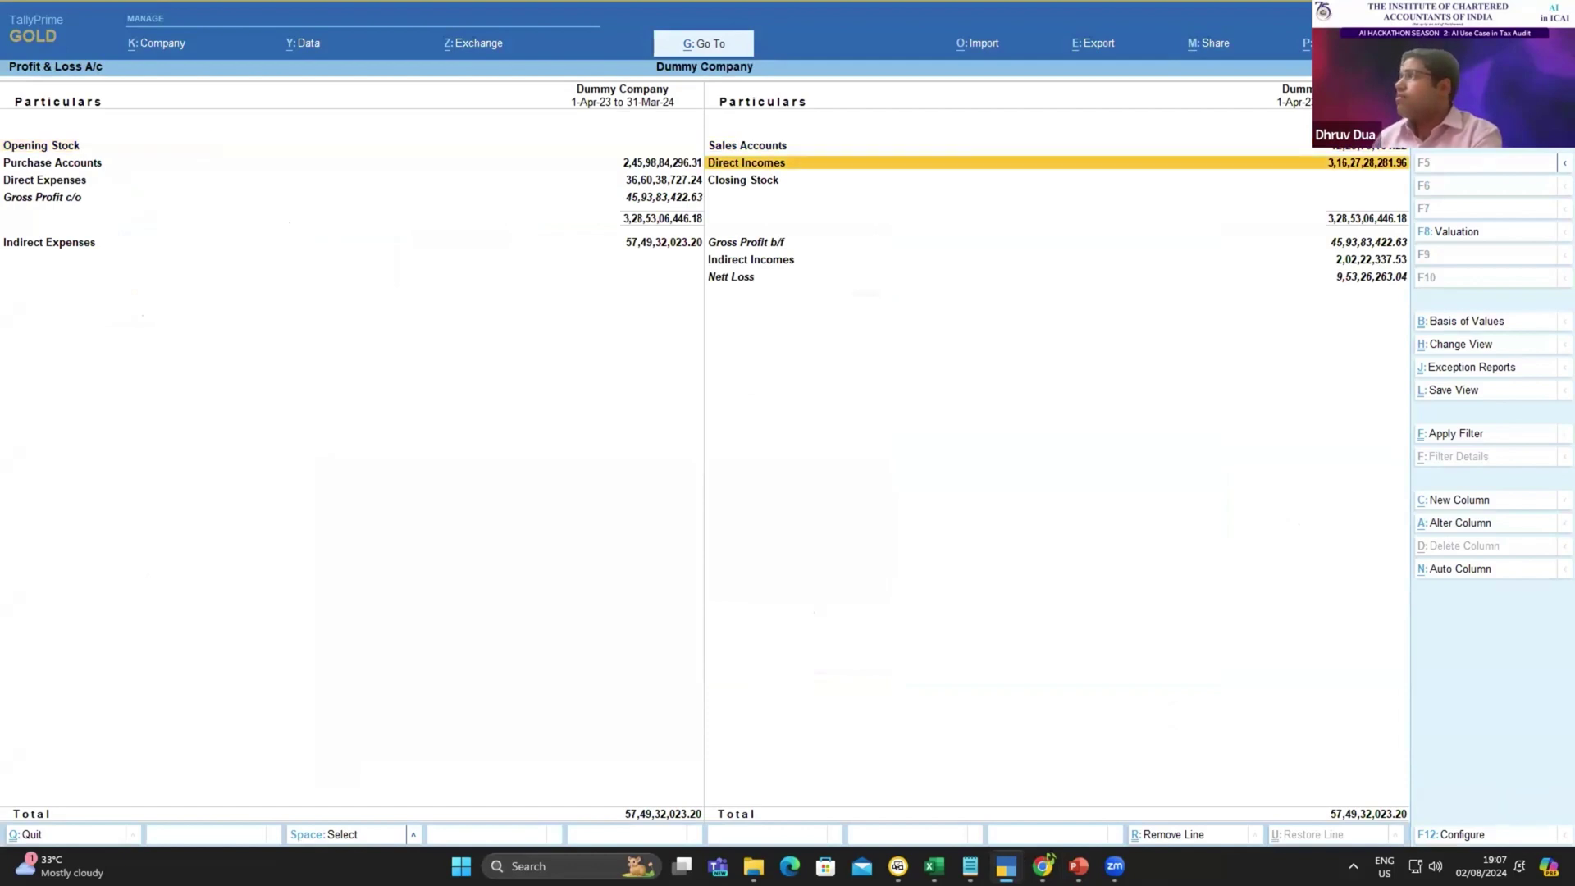
key("Escape")
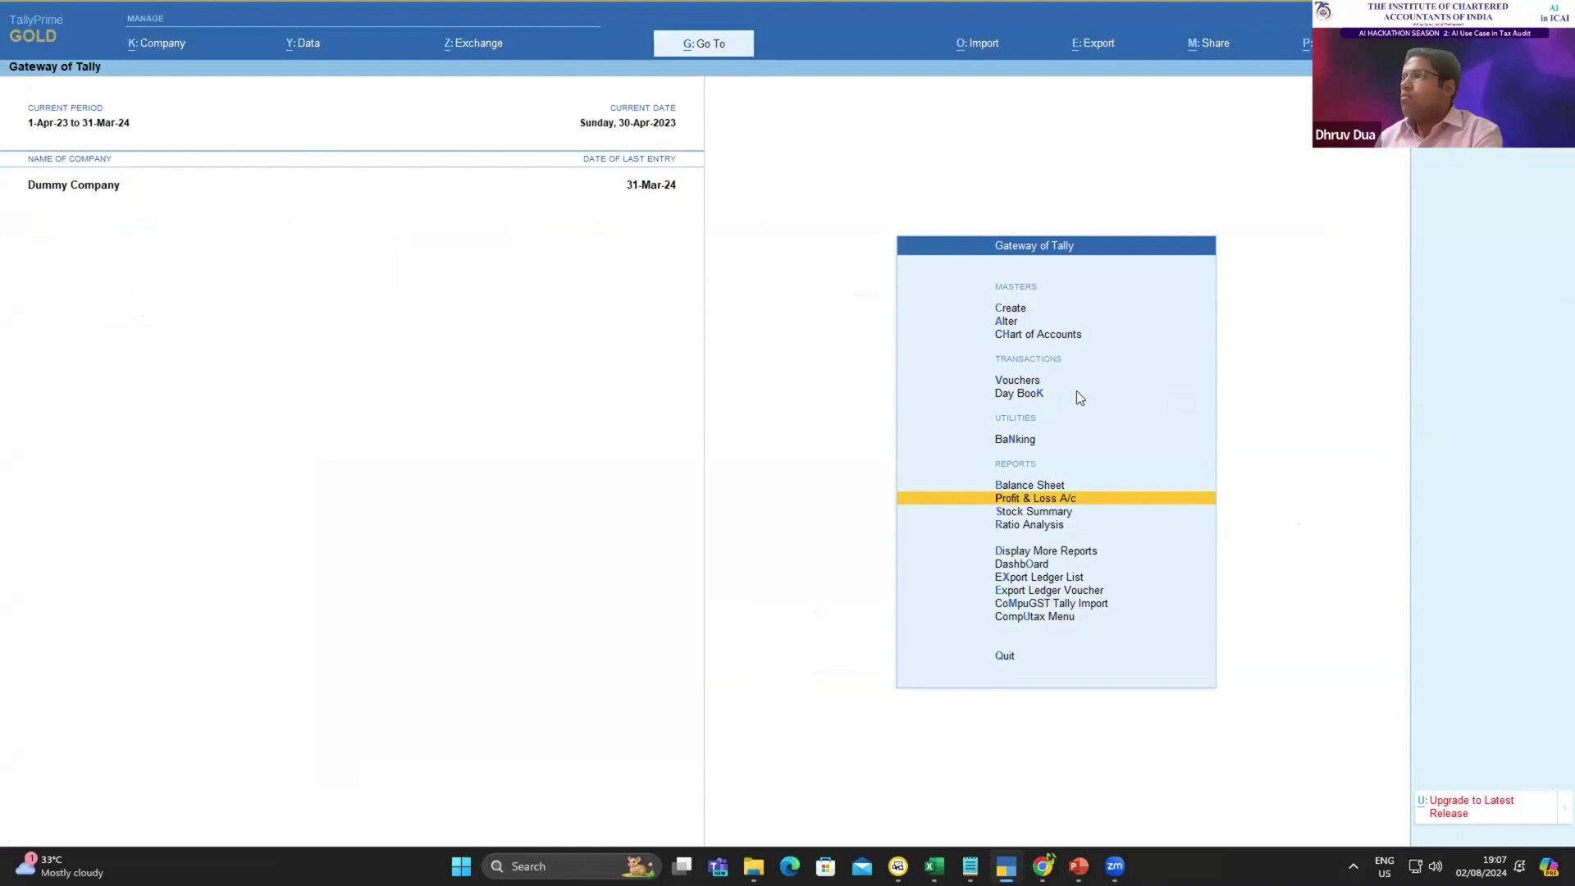
- Drill into the Indirect Expenses group summary, then return to the Excel workbook
key("Return")
key("Down")
key("Down")
key("Up")
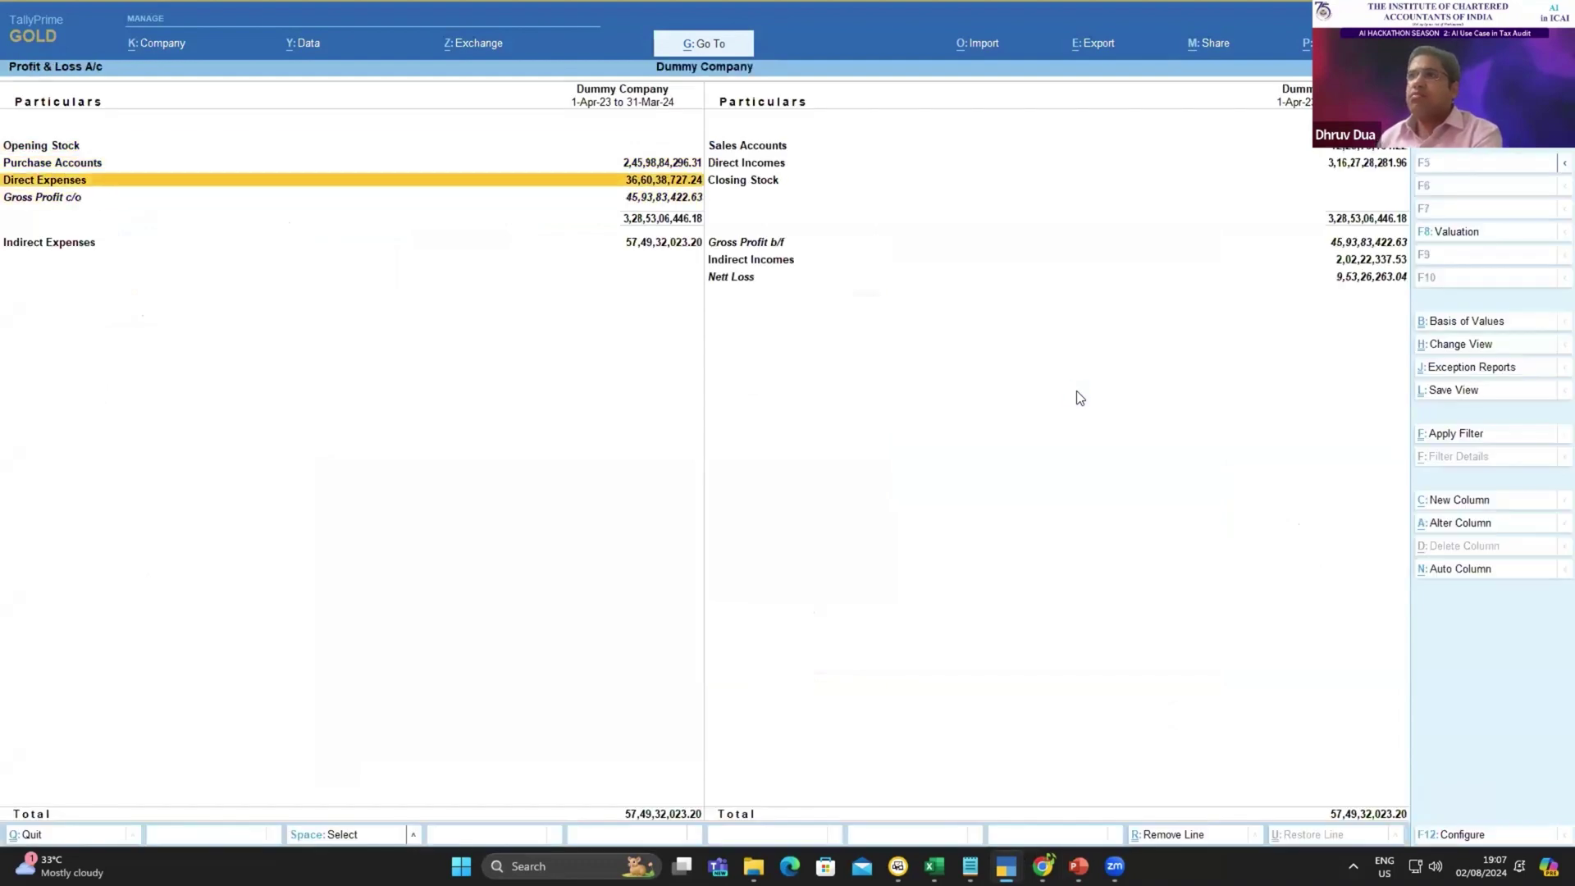
key("Up")
key("Up")
key("Up")
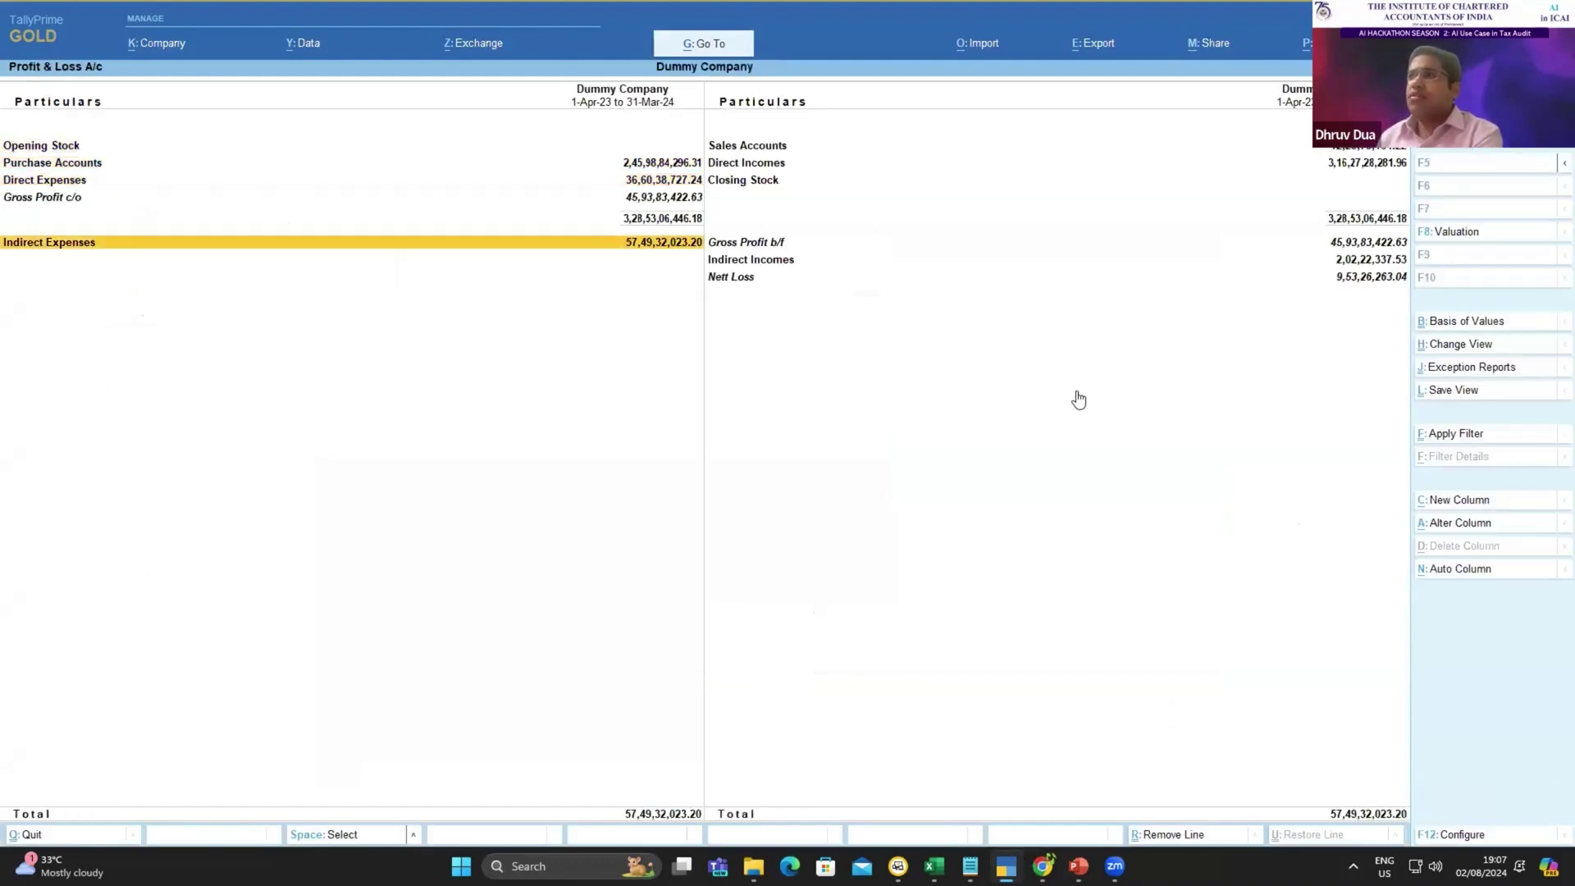
key("Return")
key("Down")
key("Down")
key("Down")
key("Escape")
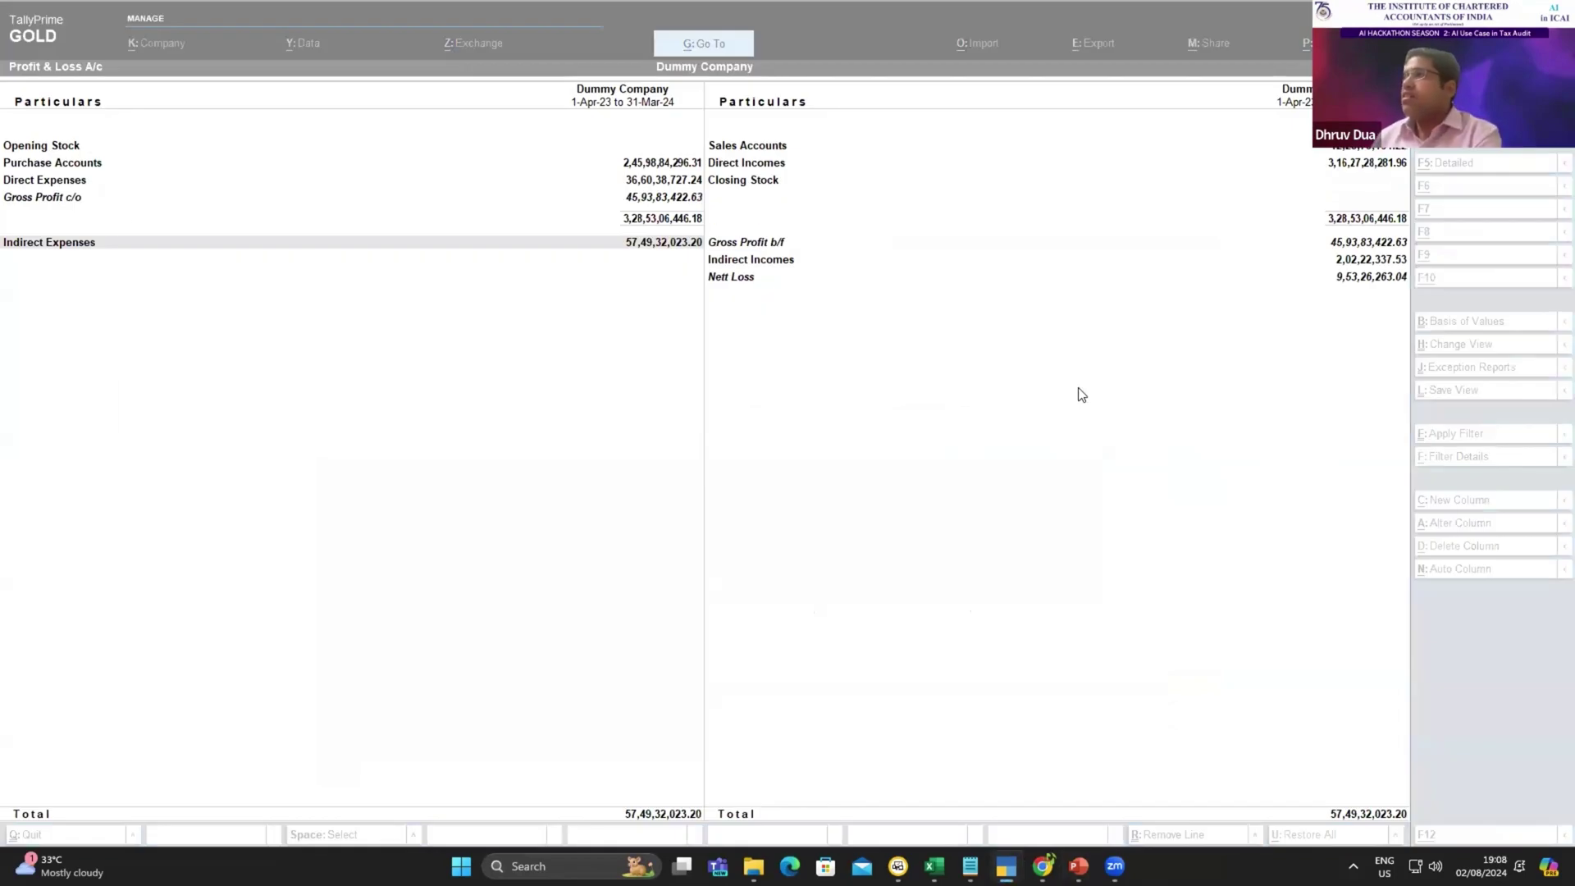
key("alt+Tab")
key("alt+Tab")
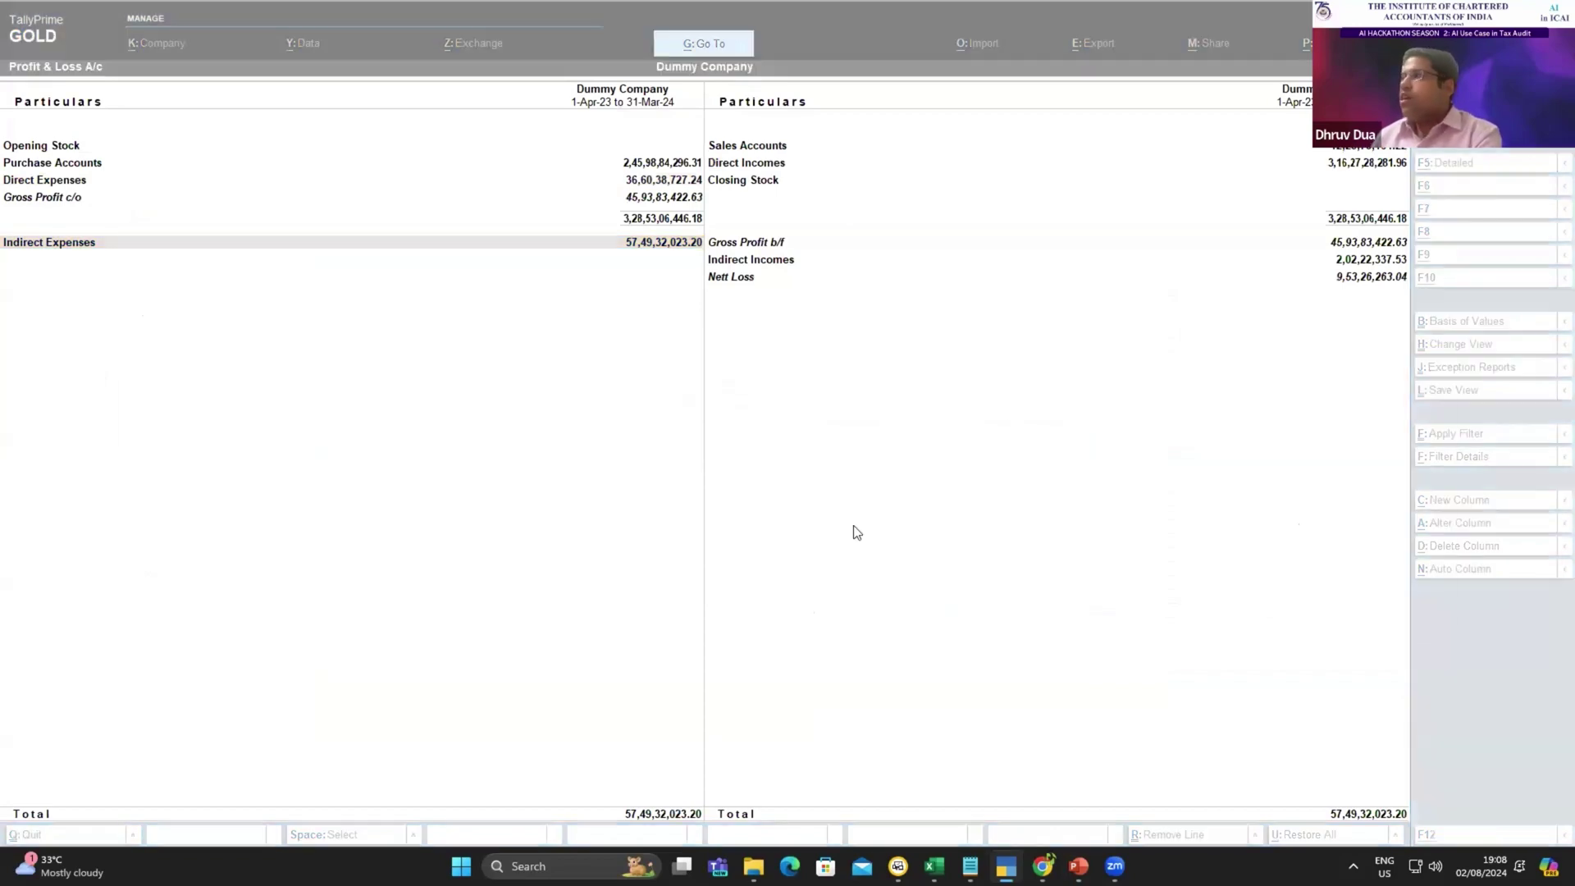
key("alt+Tab")
key("alt+Tab")
key("alt+Tab")
key("alt+Tab")
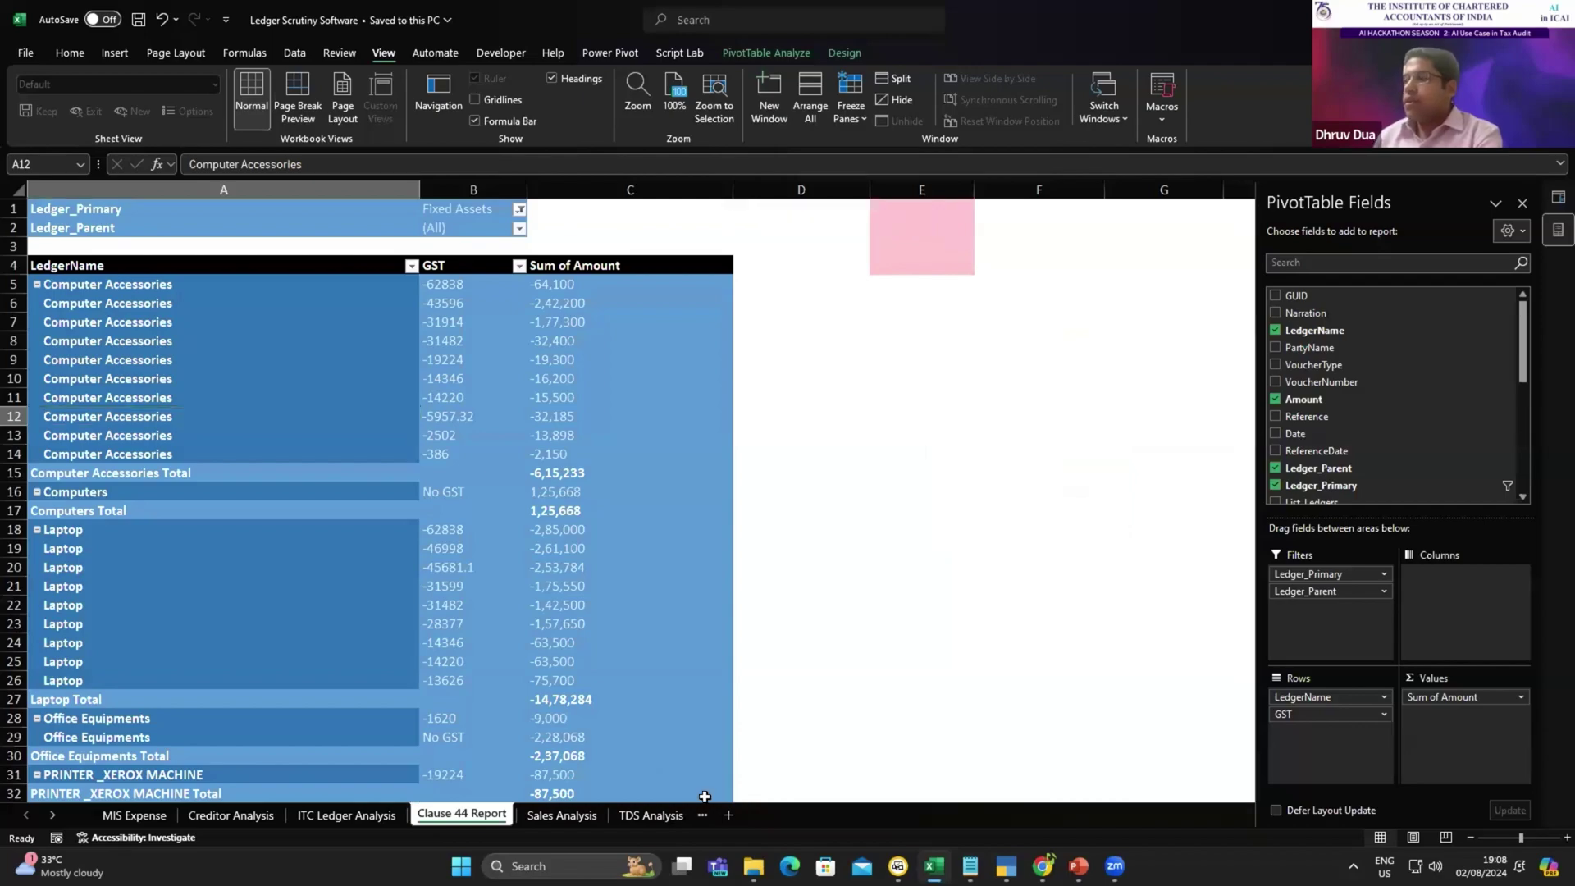
- On the Ledger sheet, inspect the Vouchers and Ledgers queries in Queries & Connections
key("ctrl+Page_Down")
key("ctrl+Page_Down")
key("ctrl+Page_Down")
key("ctrl+Page_Down")
key("ctrl+Page_Down")
key("ctrl+Page_Down")
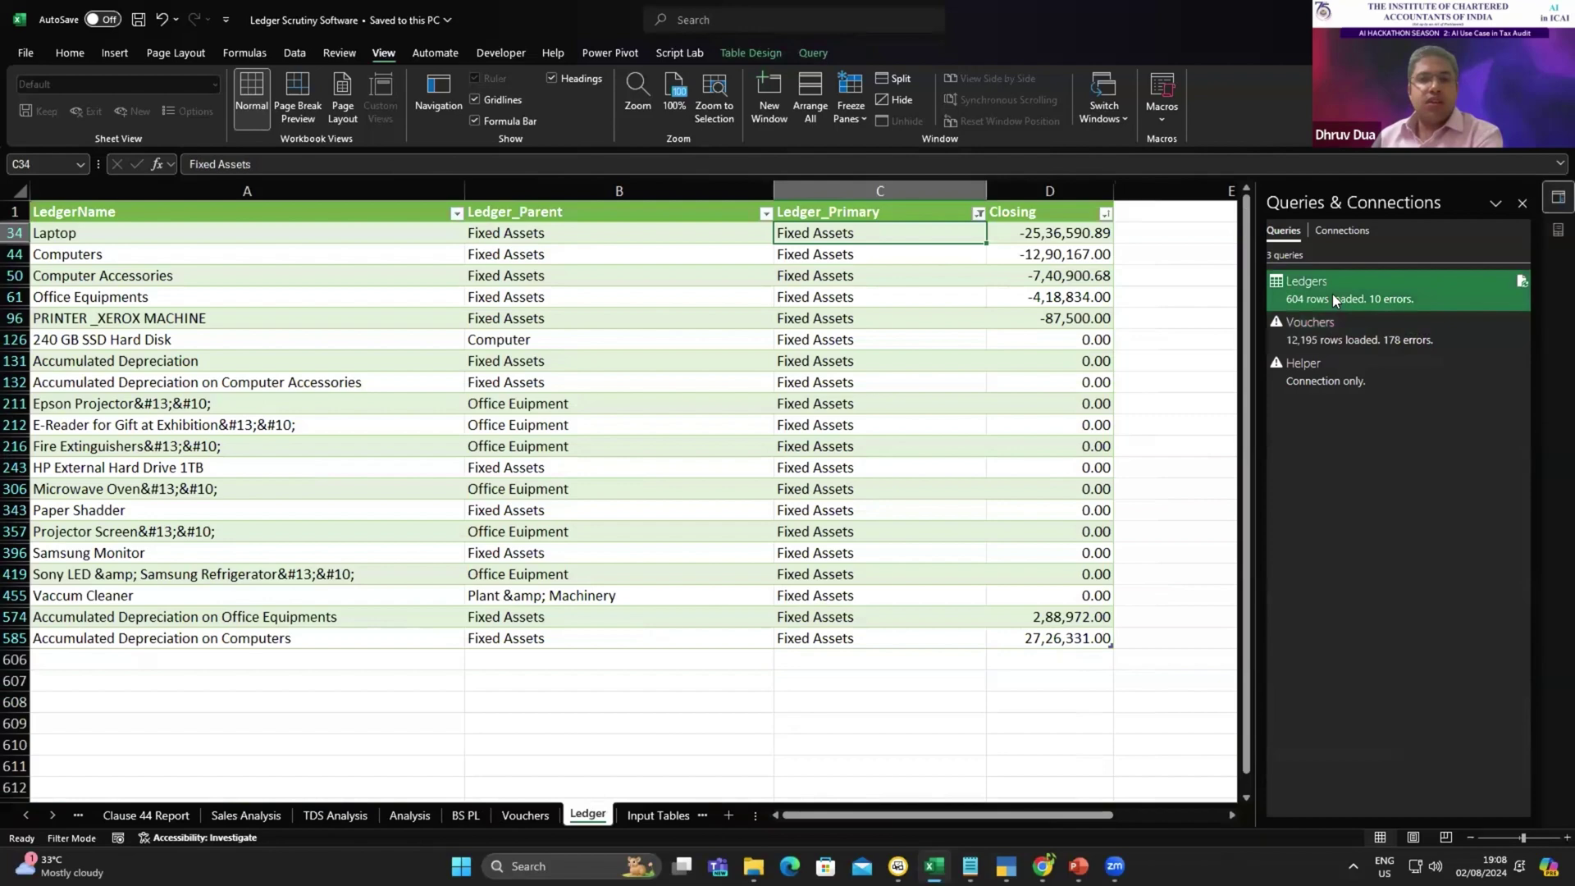
mouse_move(1334, 300)
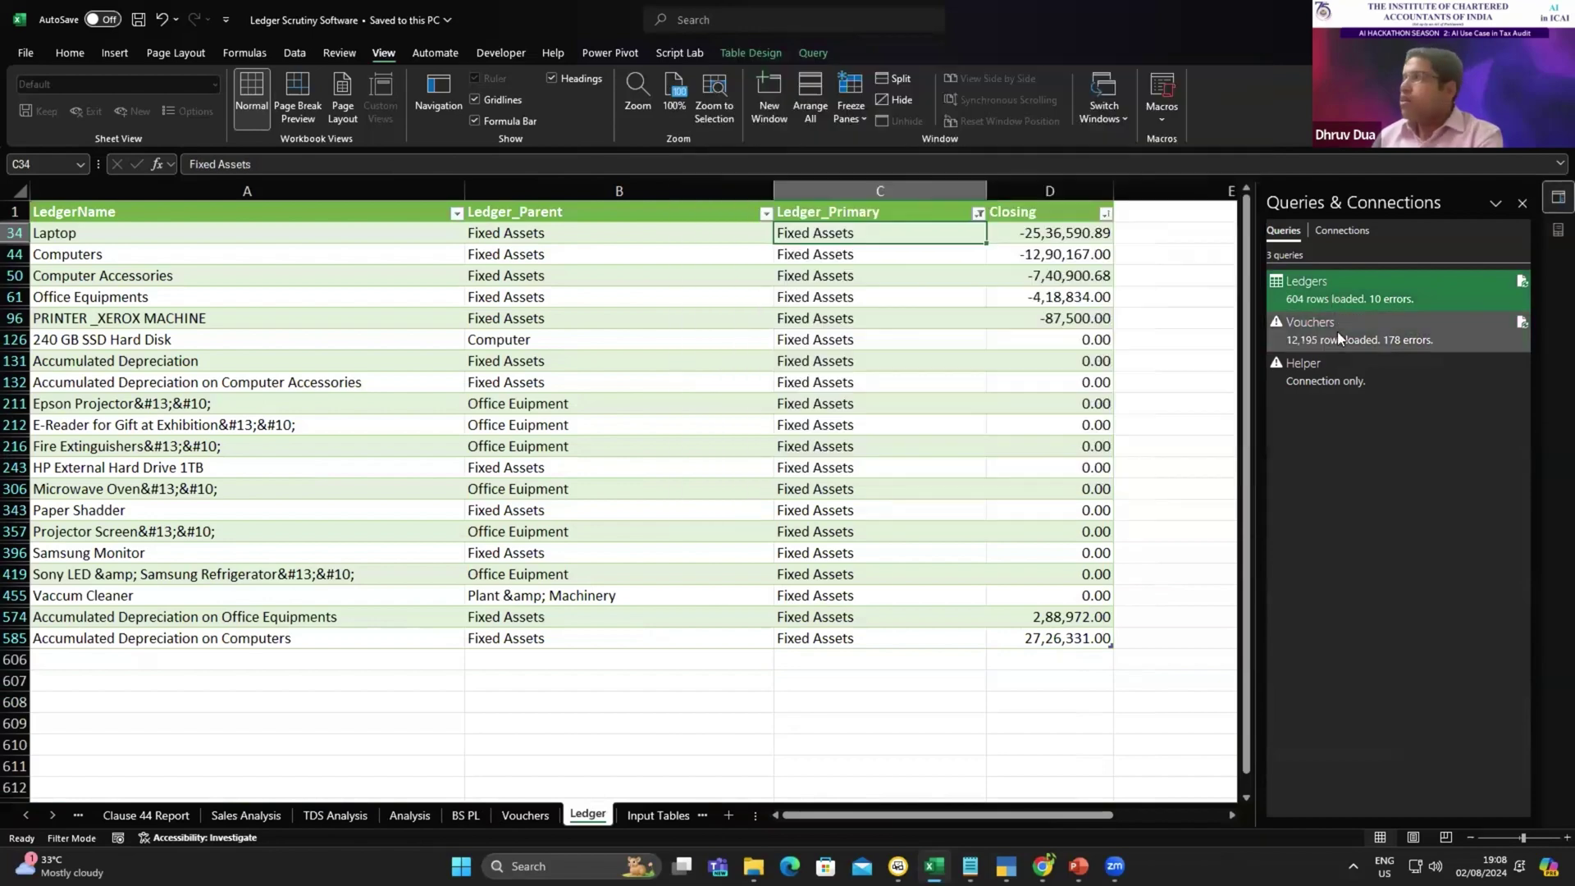
mouse_move(1338, 332)
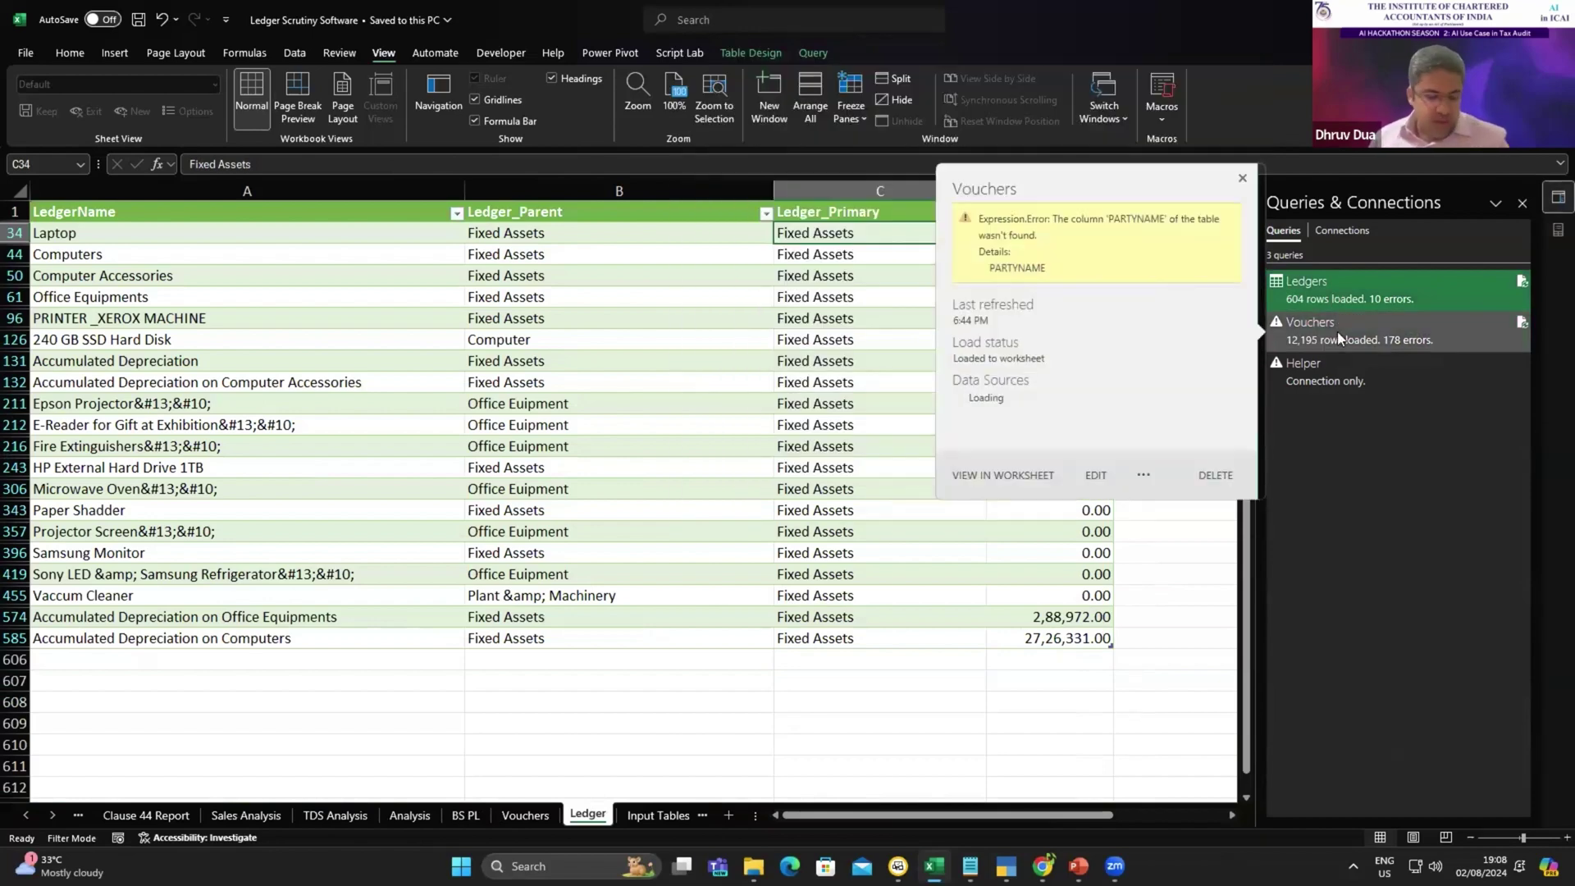
left_click(820, 510)
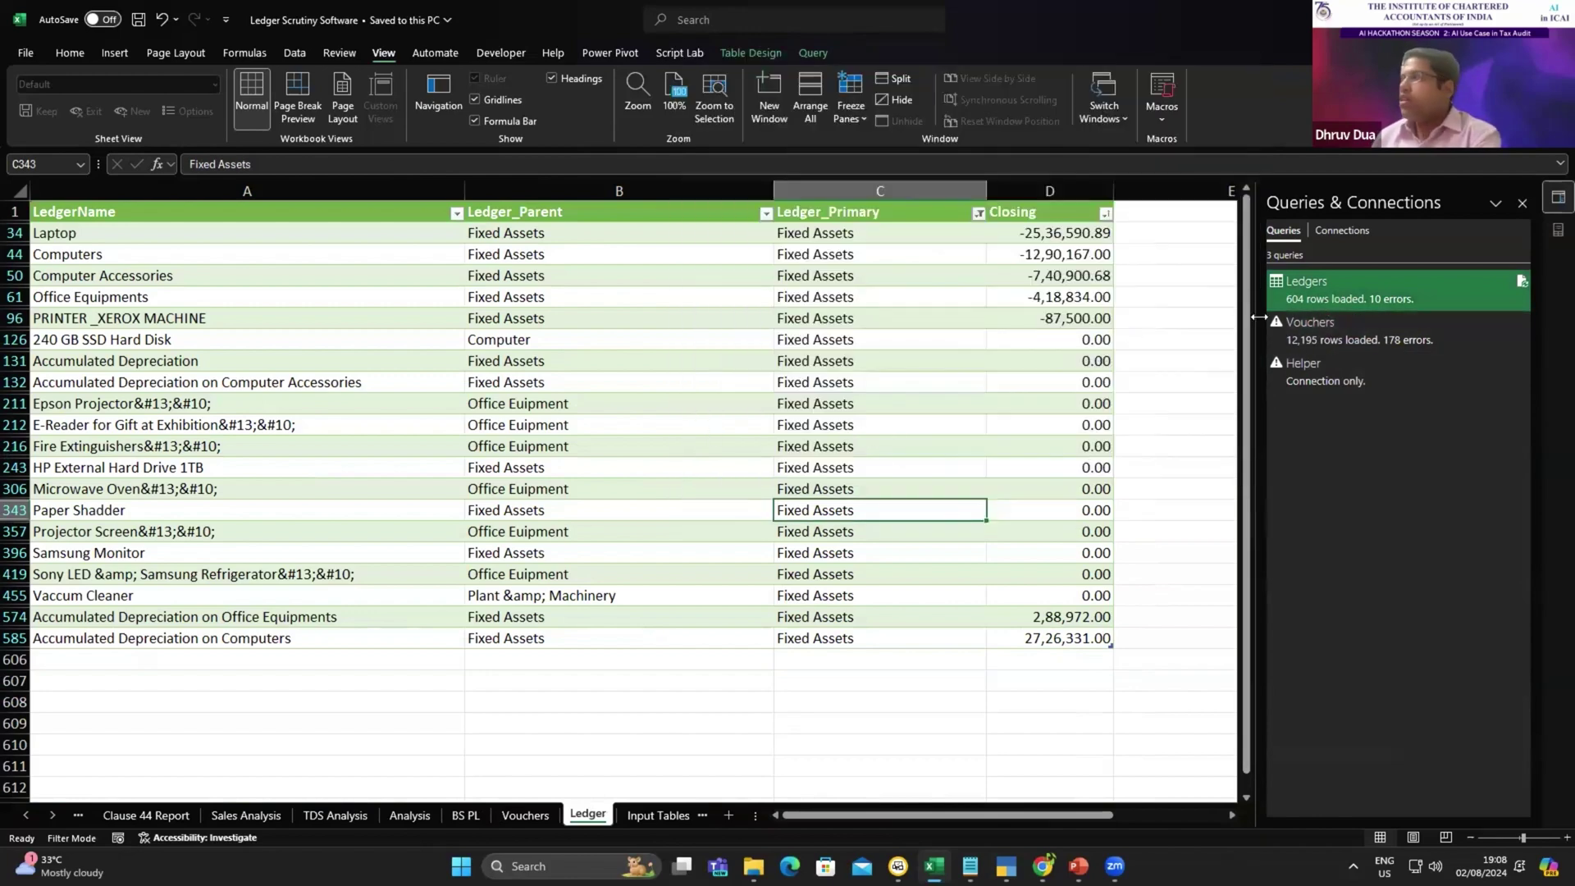
right_click(1294, 300)
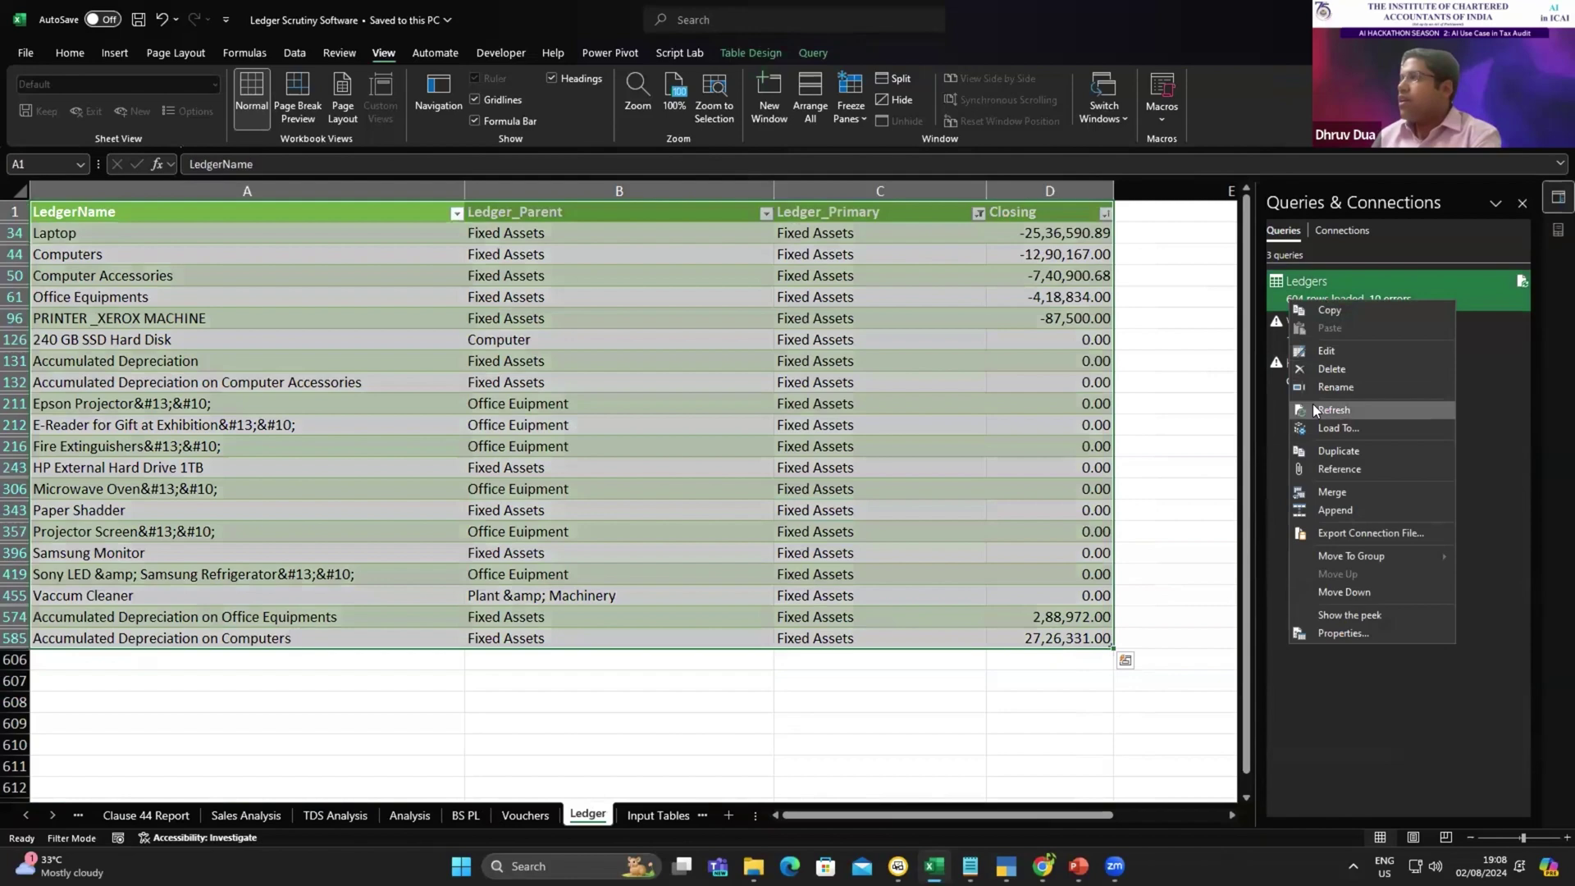
left_click(925, 358)
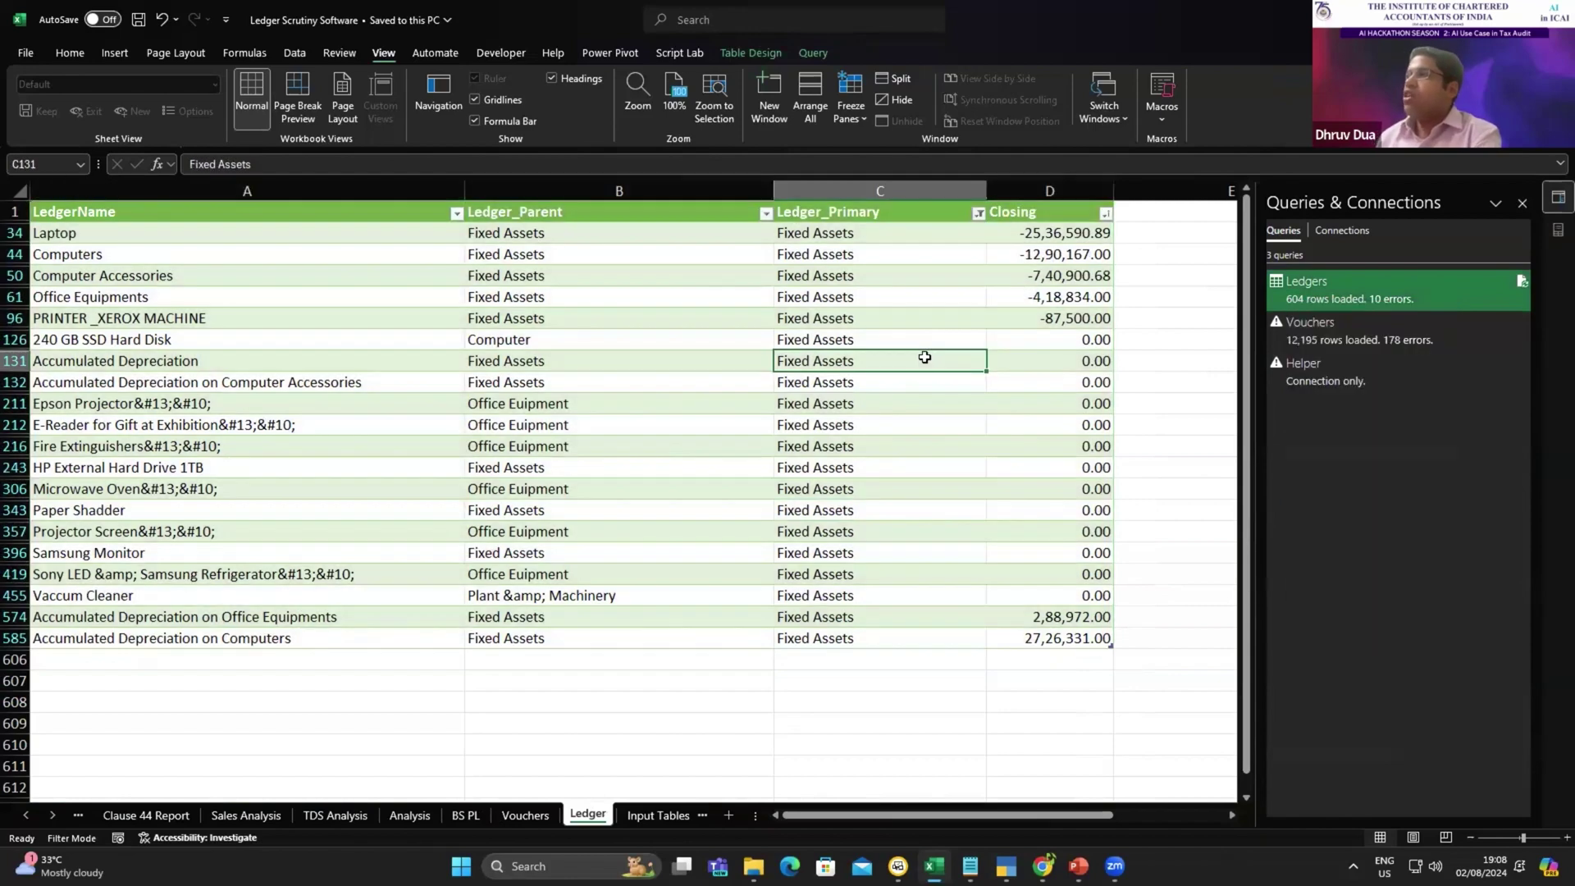
- Clear the Ledger_Primary filter so every ledger shows, and check the first Closing value
key("ctrl+Up")
key("alt+Down")
key("c")
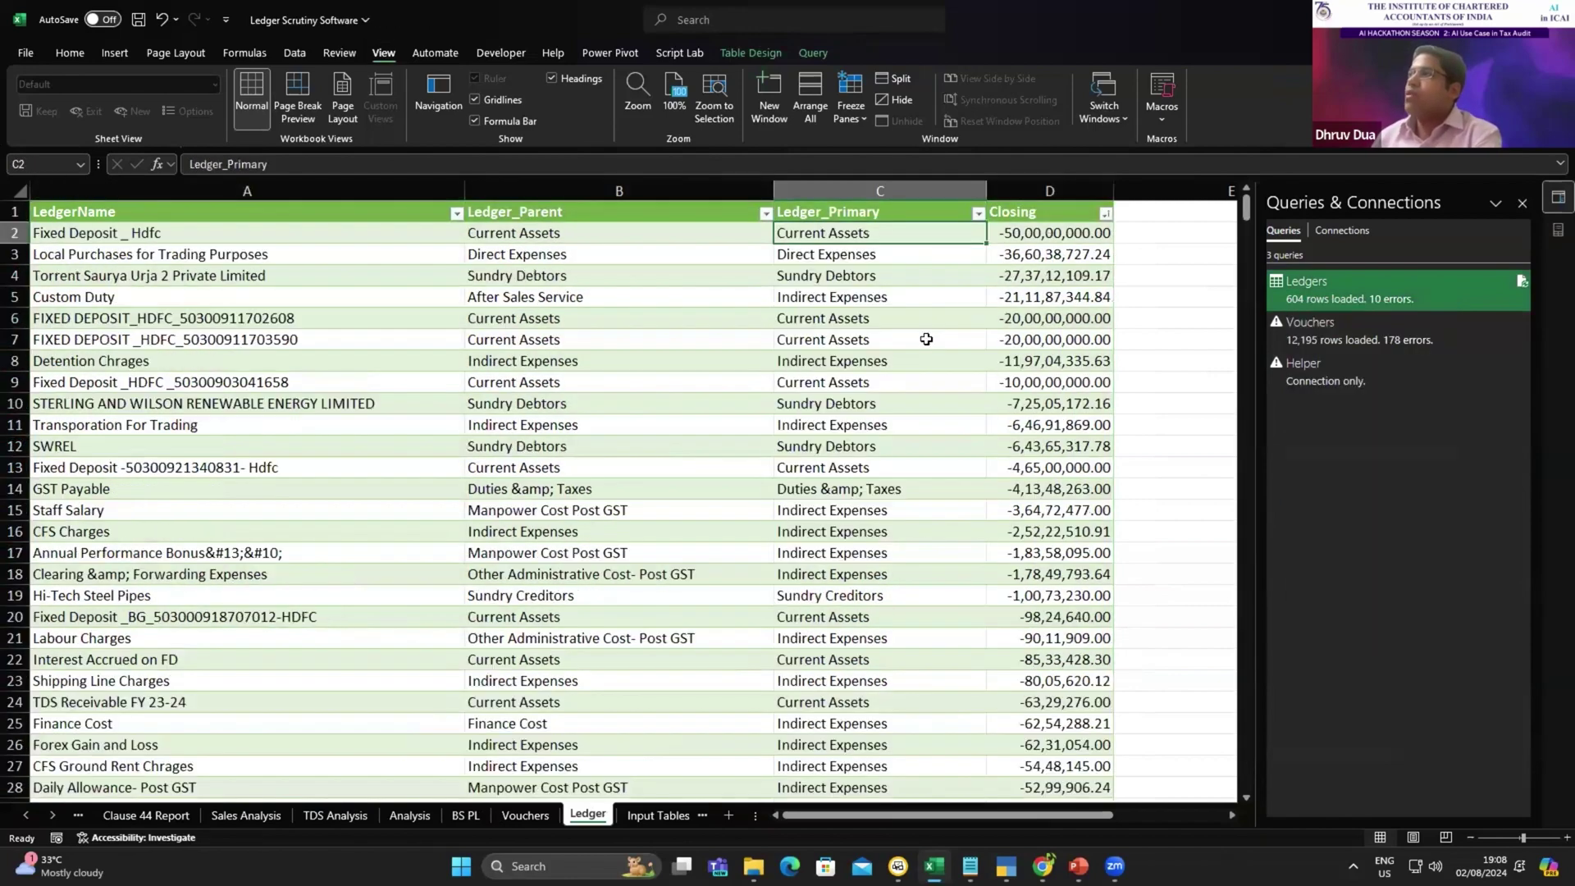
left_click(1031, 226)
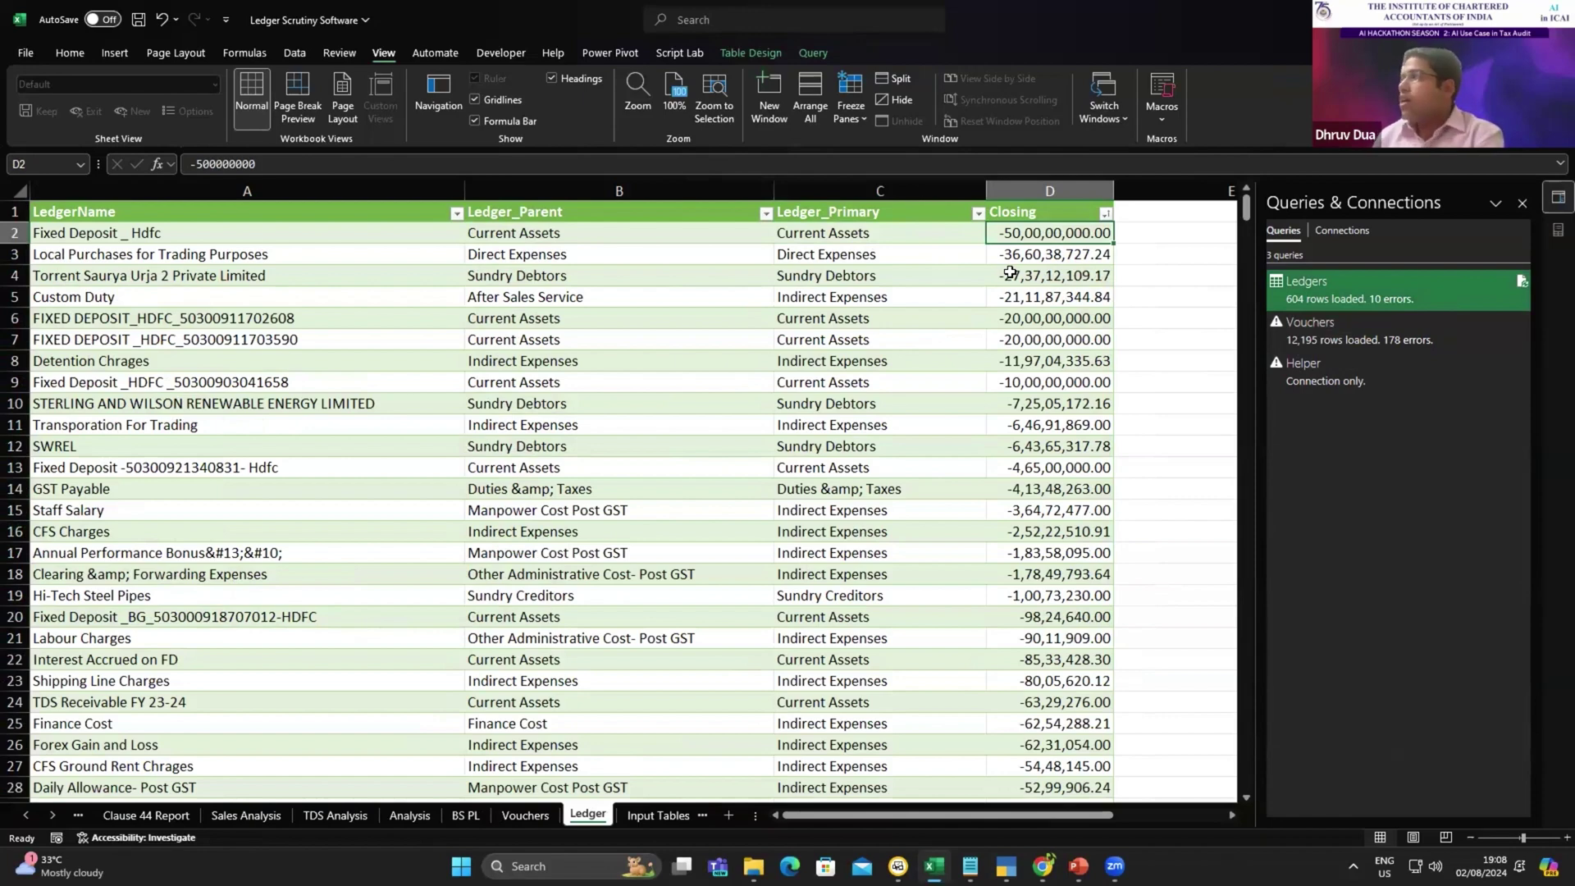
key("ctrl+Page_Up")
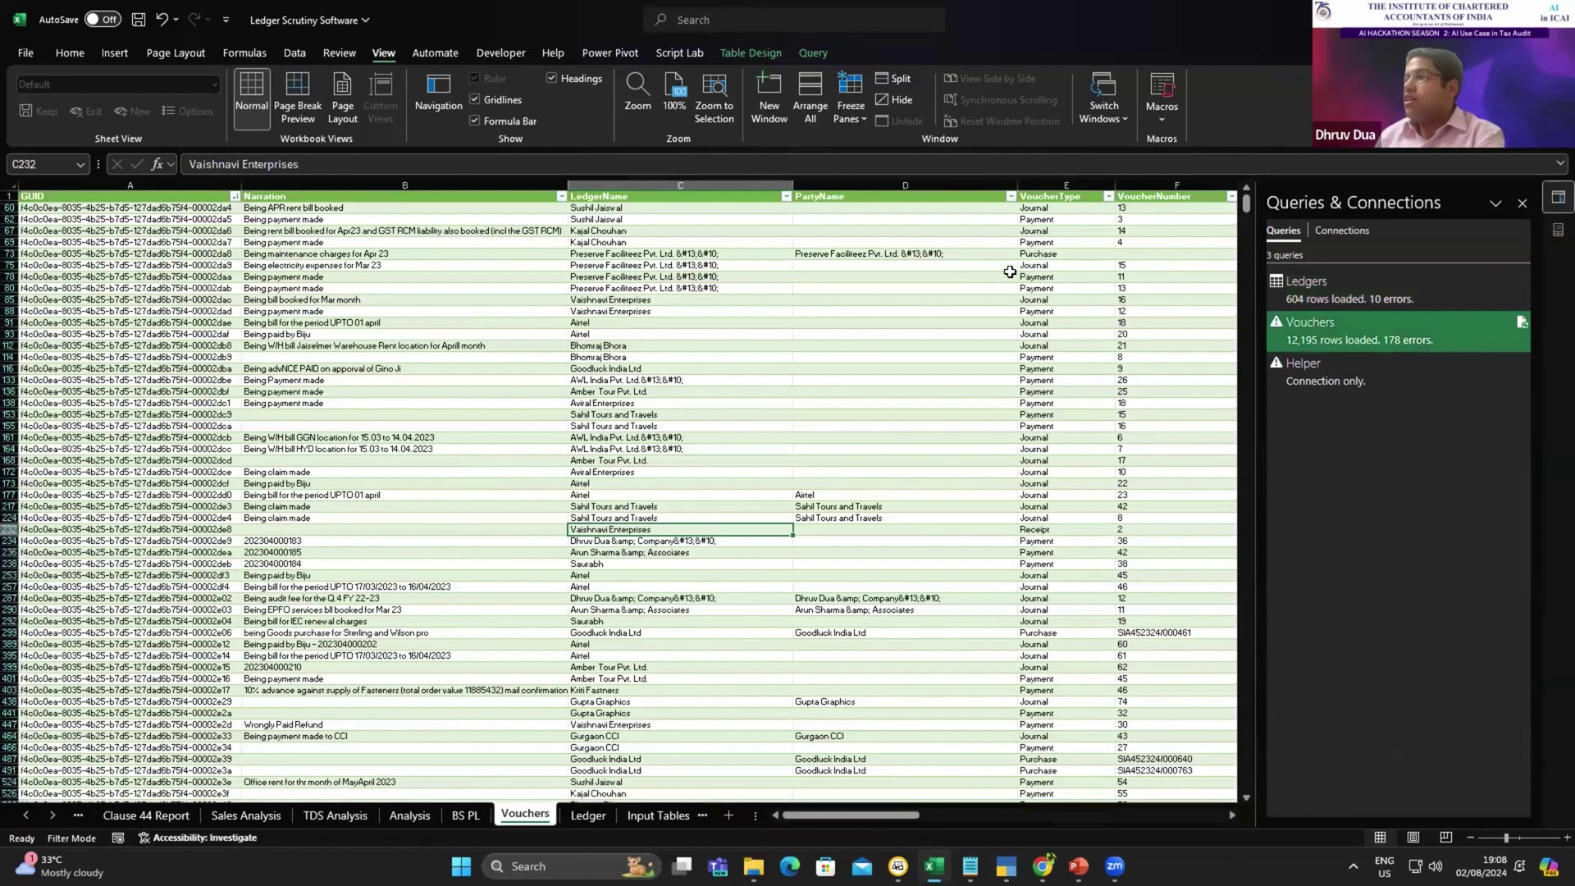
- Inspect a voucher's narration, GUID and ledger name in the Vouchers table
left_click(320, 368)
left_click(85, 243)
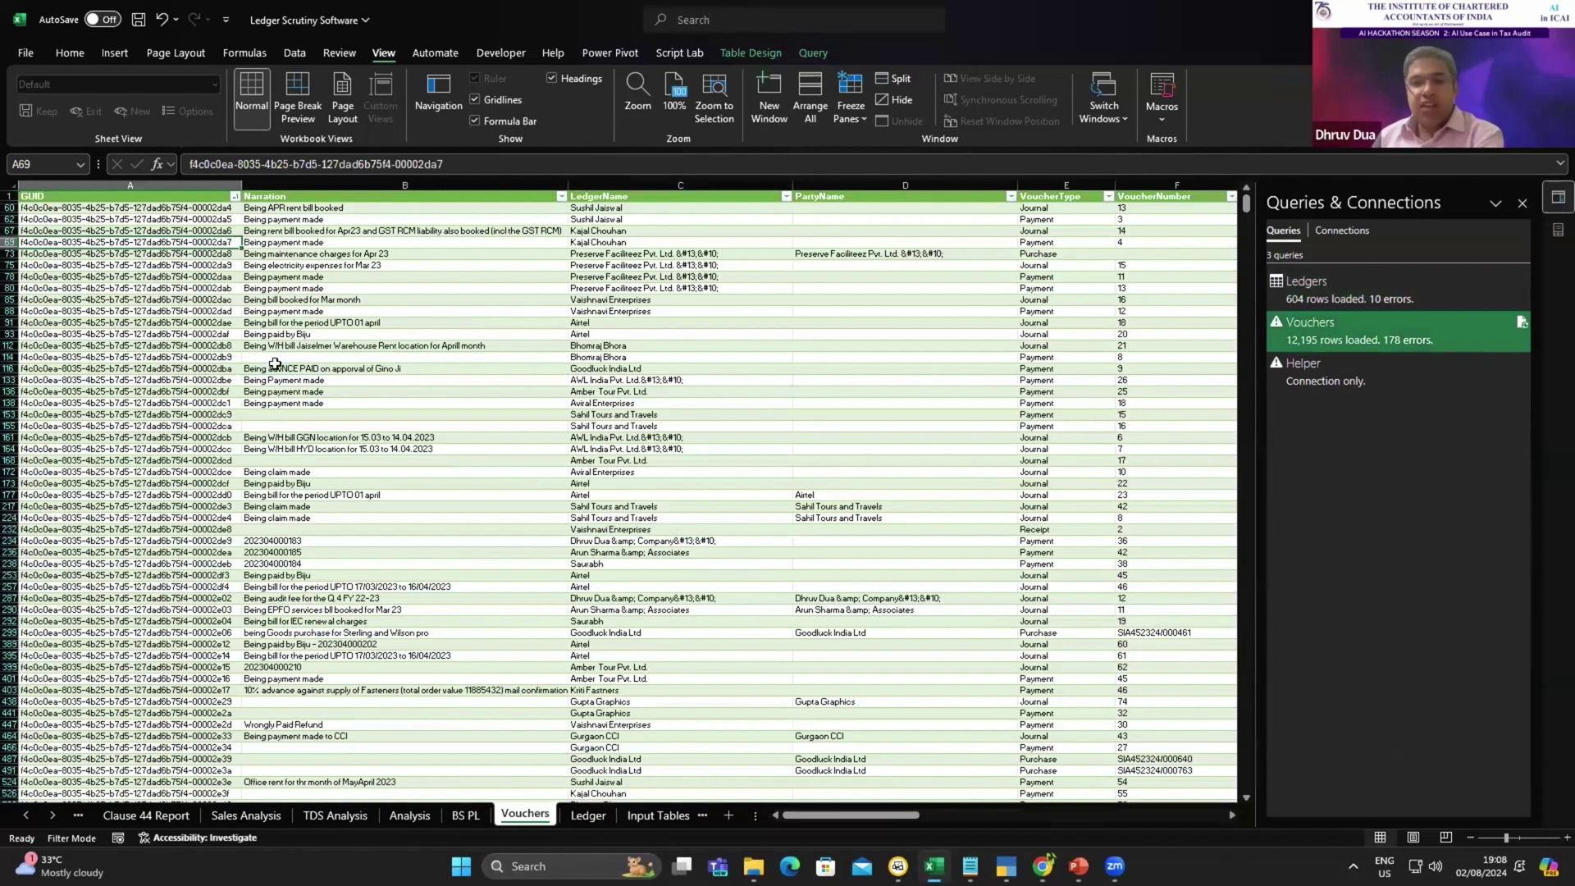
left_click(571, 253)
left_click(428, 252)
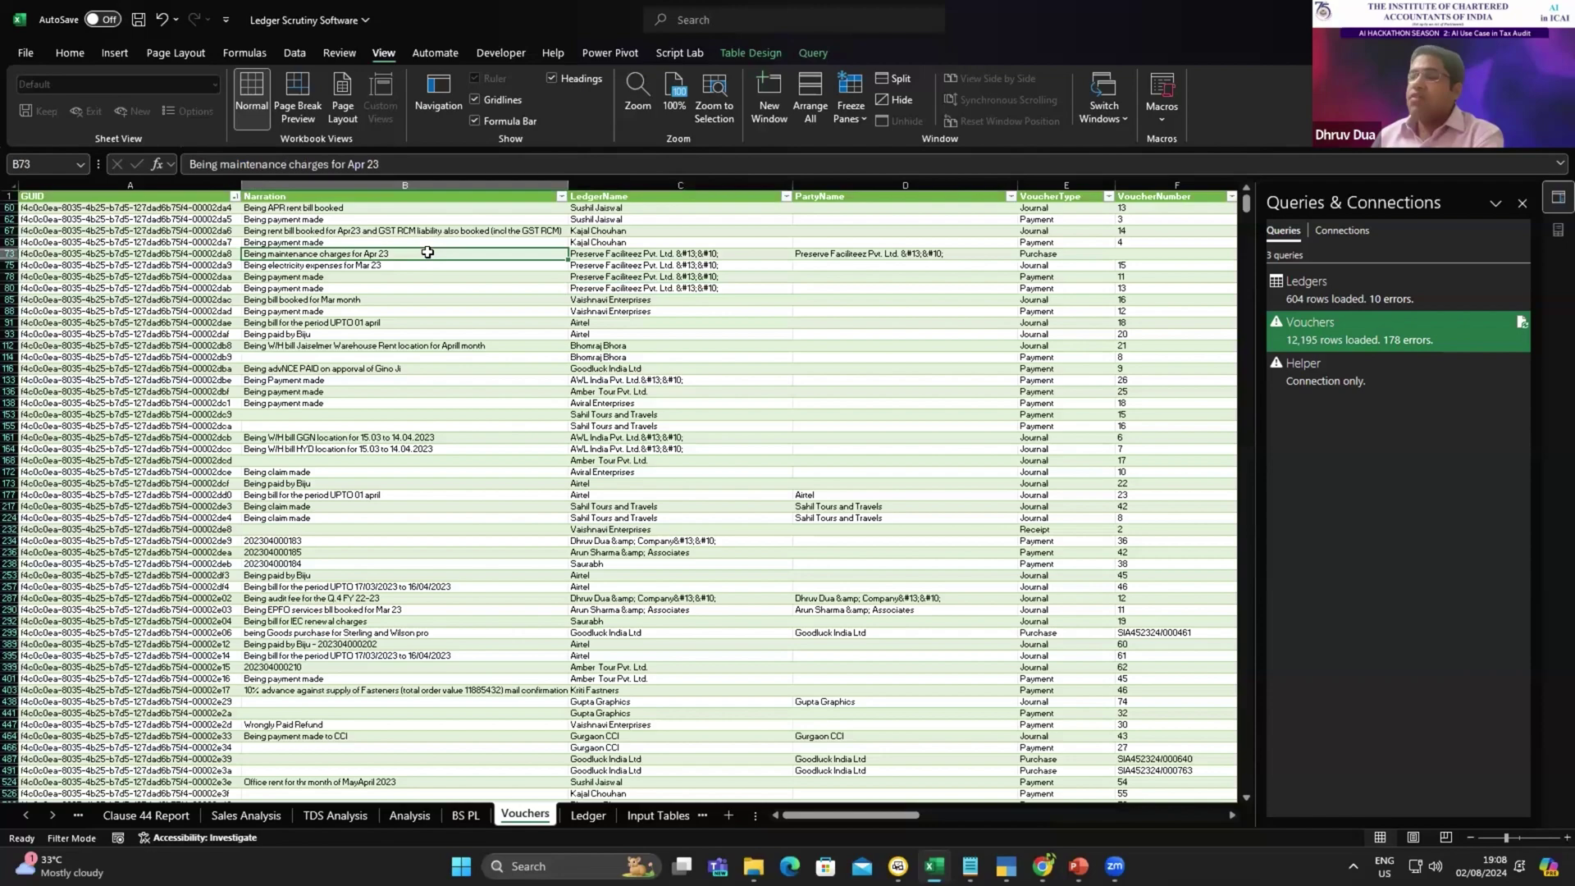
- Step across row 73 to read its ledger parent, Ledger_Primary, TDS and GST values
key("Right")
key("Right")
key("Right")
key("Right")
key("Right")
key("Right")
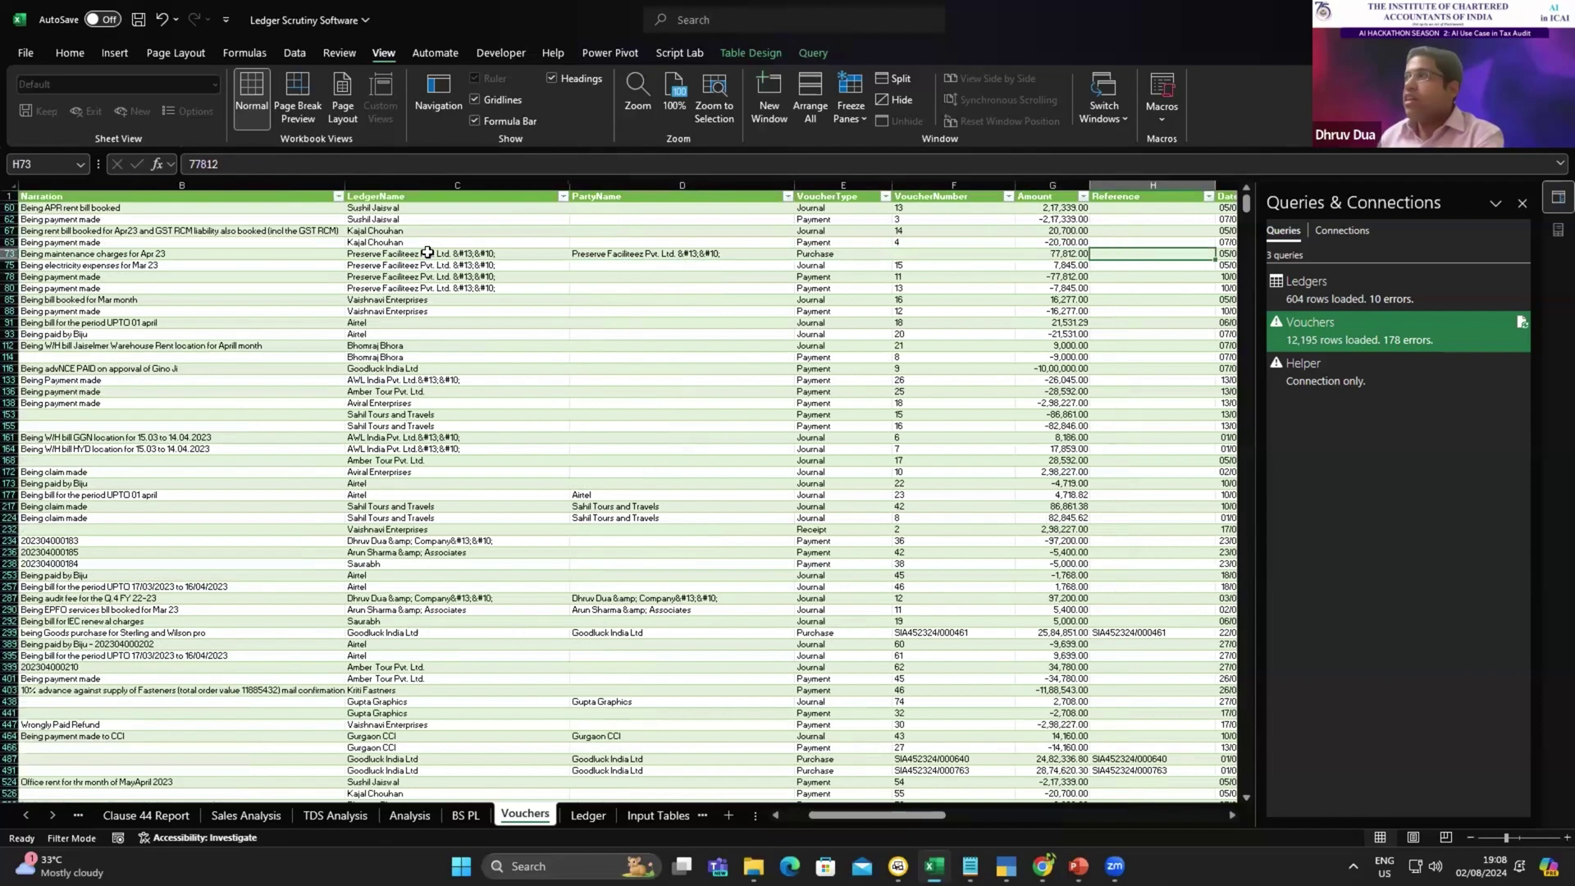
key("Right")
key("Right")
key("Right")
key("Right")
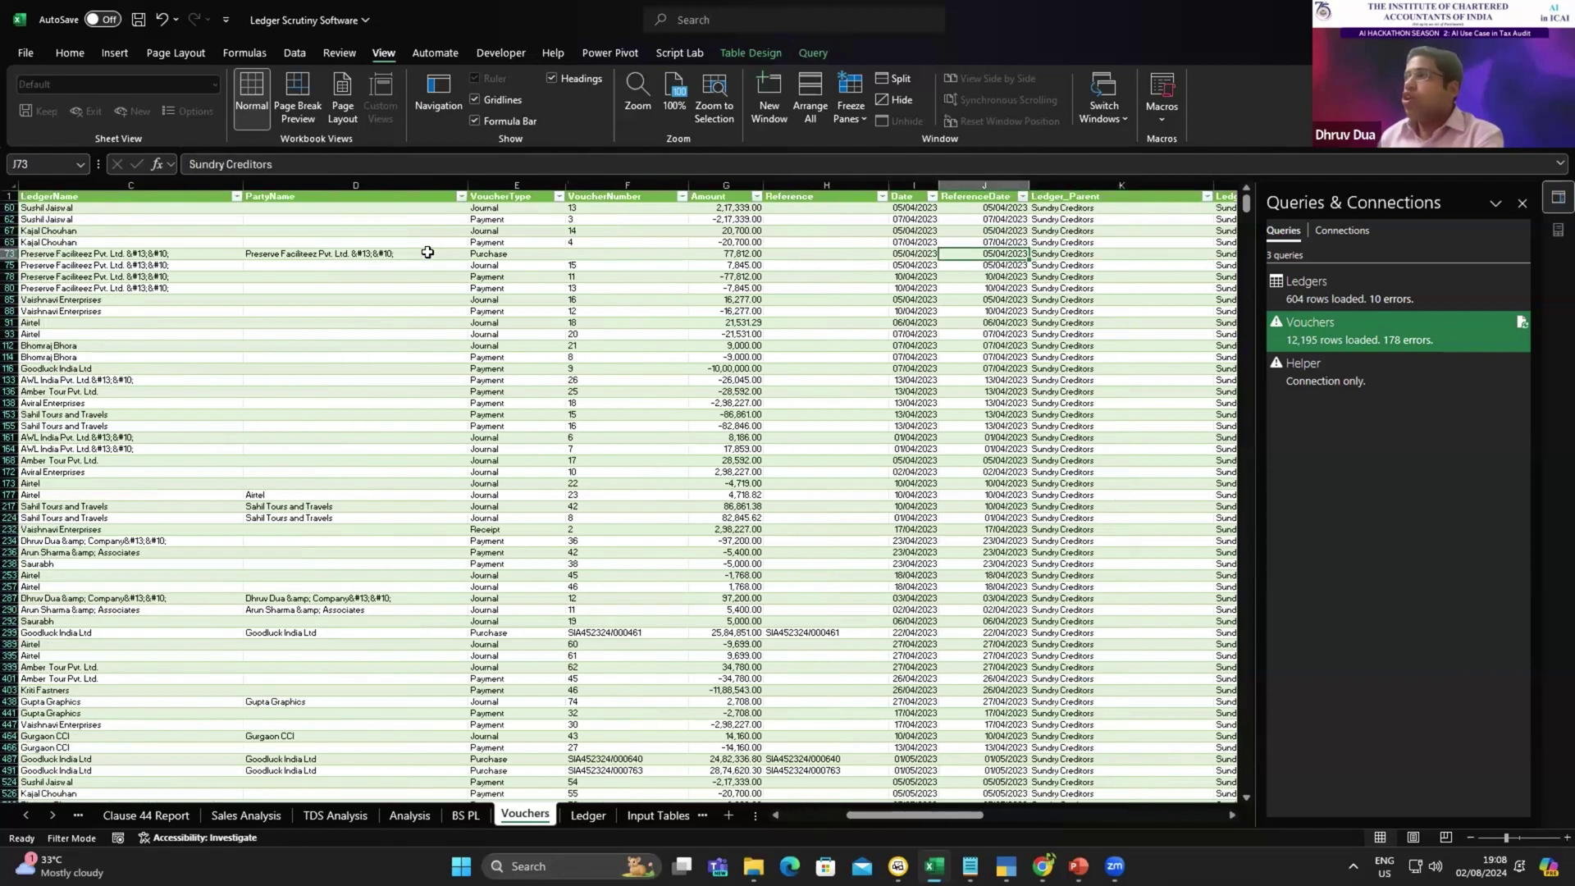
key("Right")
key("Left")
key("Left")
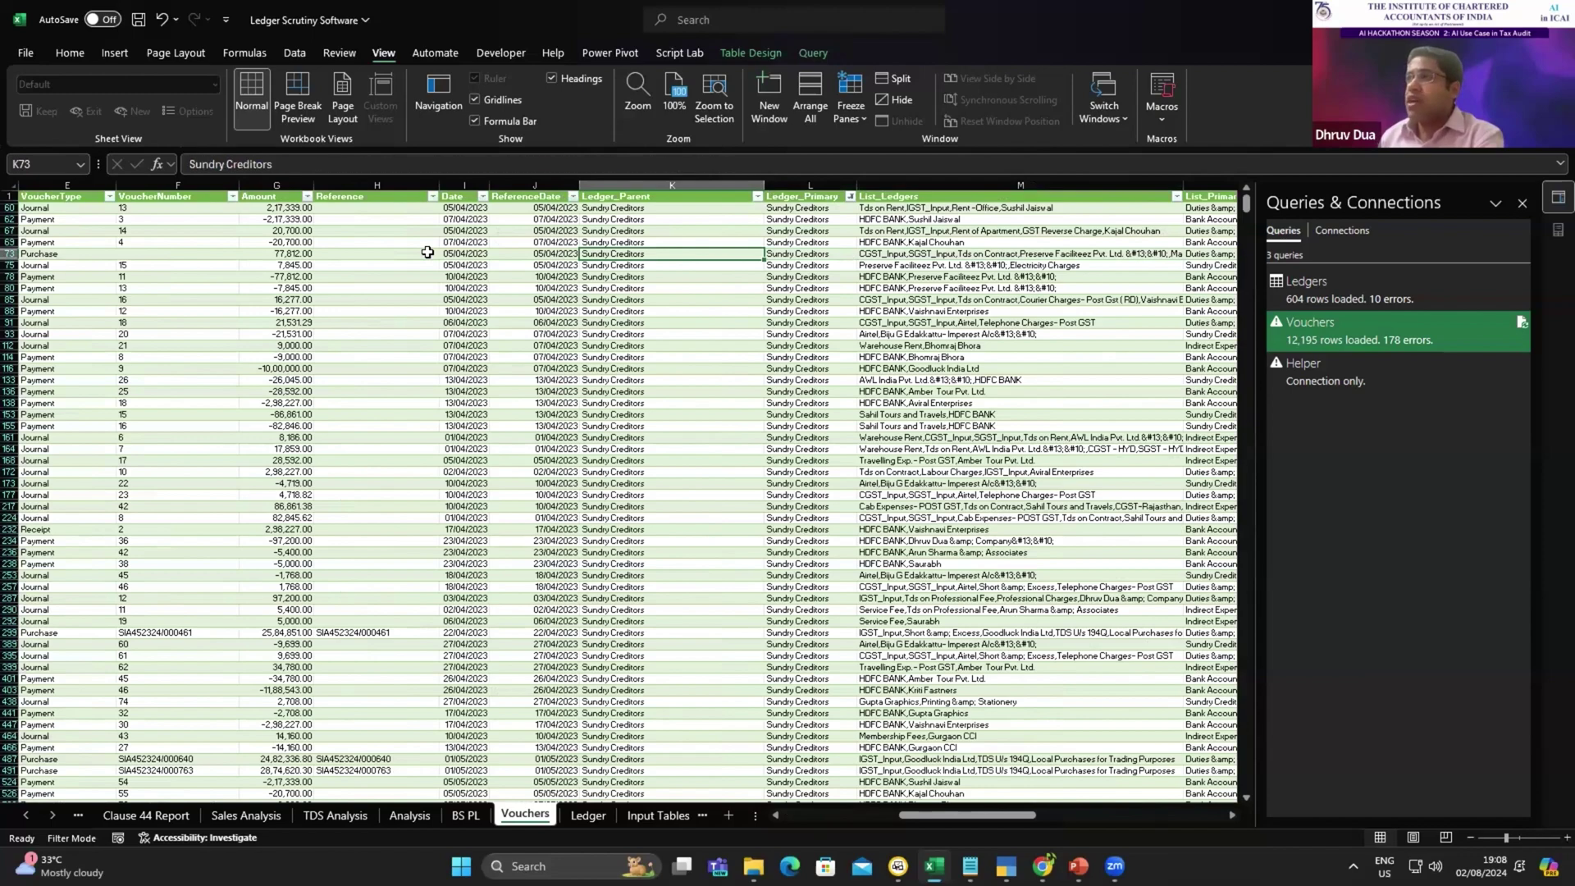
key("Right")
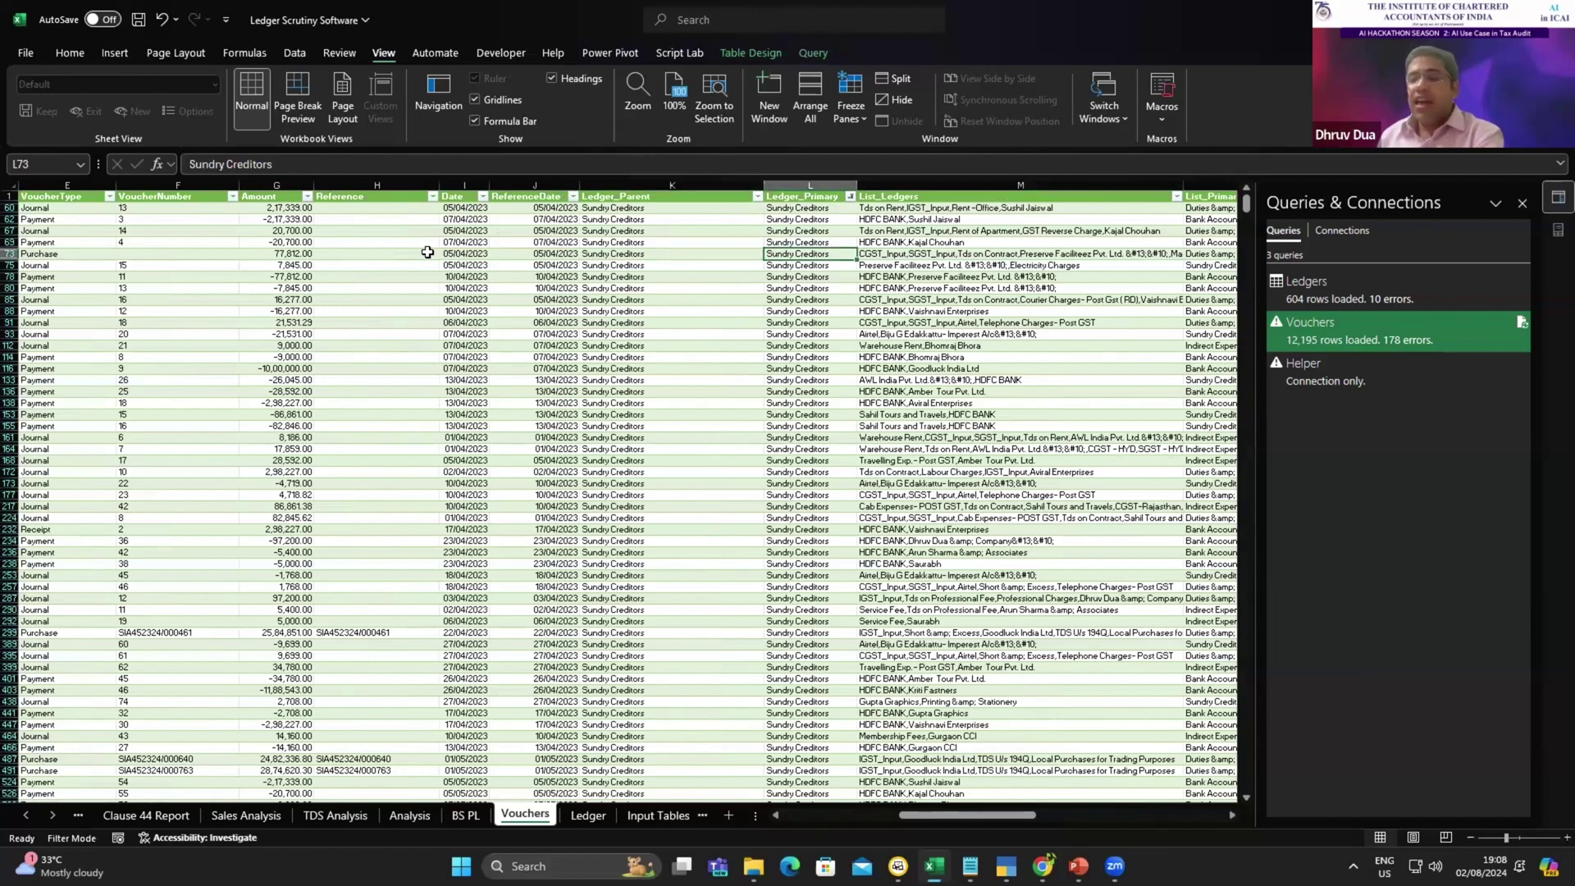
key("Right")
key("Right")
key("Right")
key("Right")
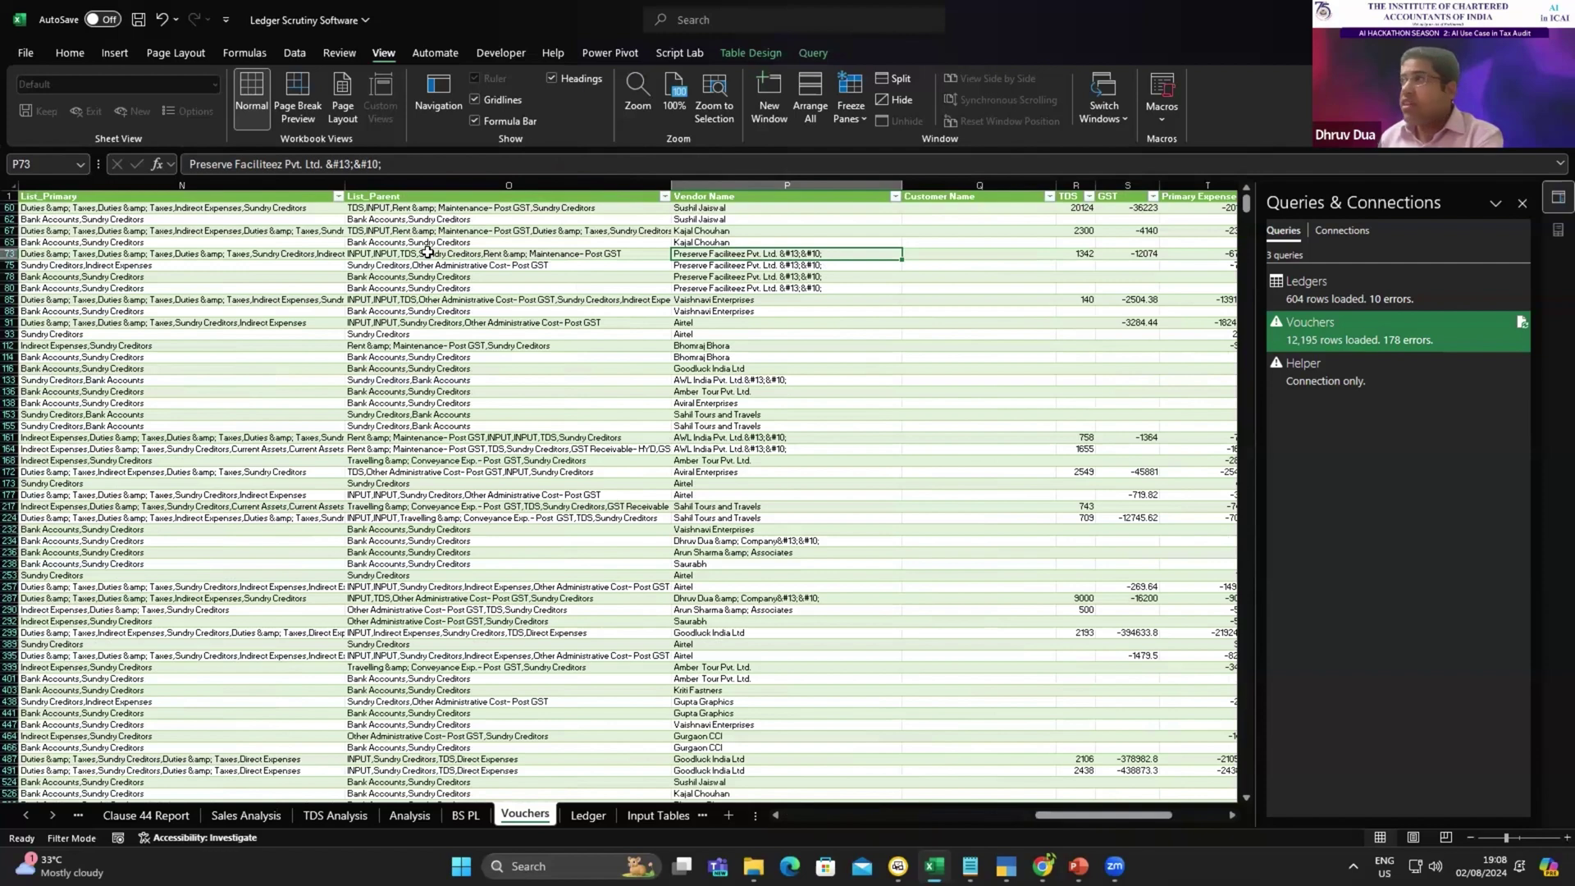
key("Right")
key("Right")
key("Right")
key("Right")
key("Left")
key("Left")
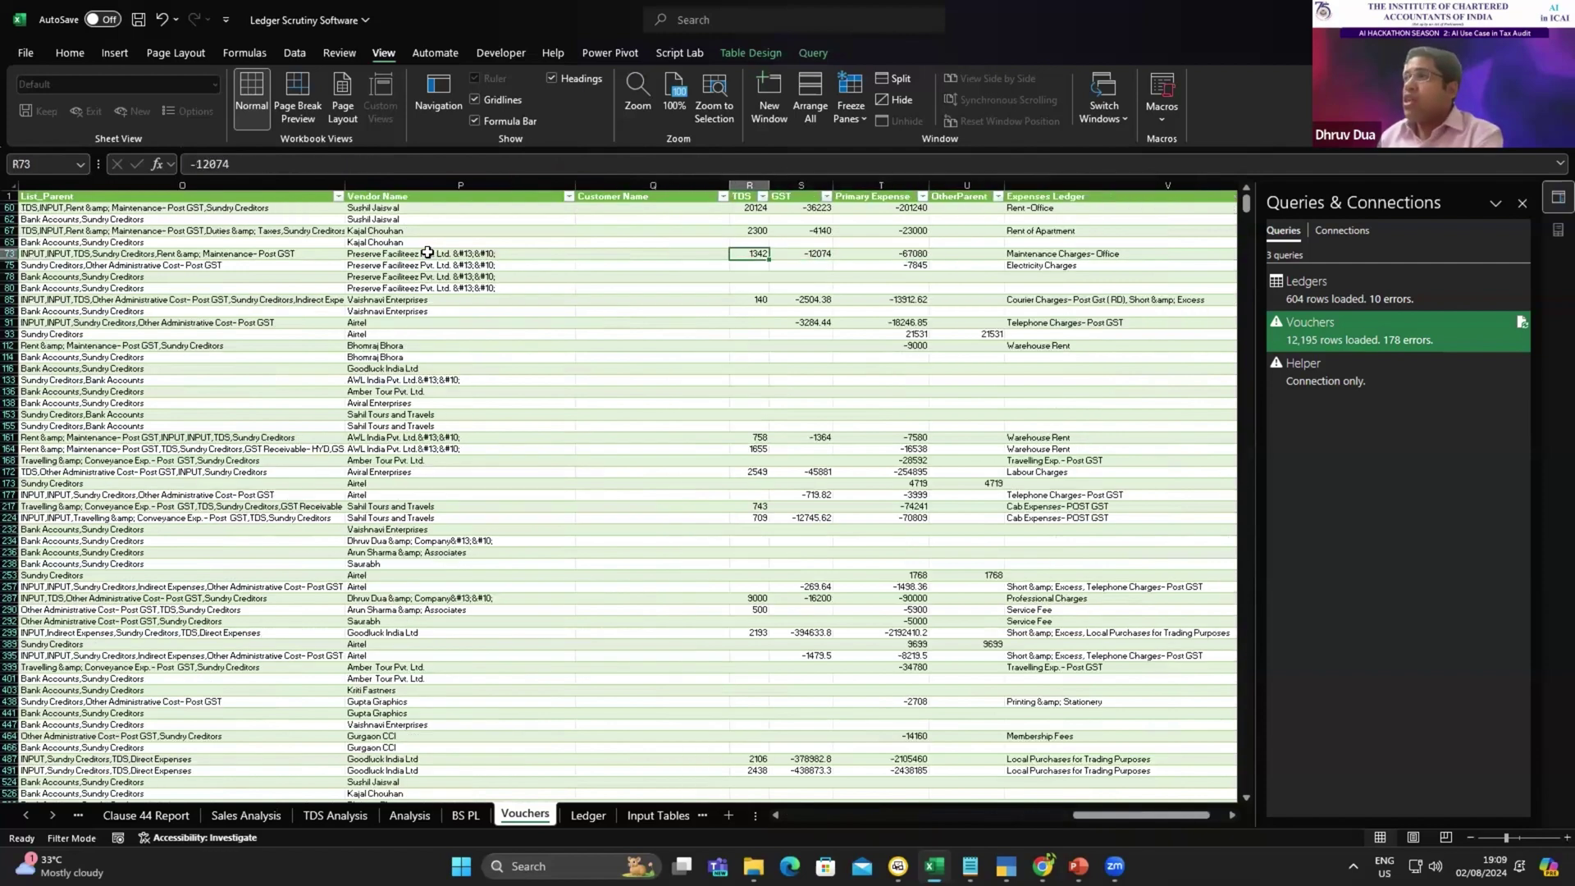
key("Right")
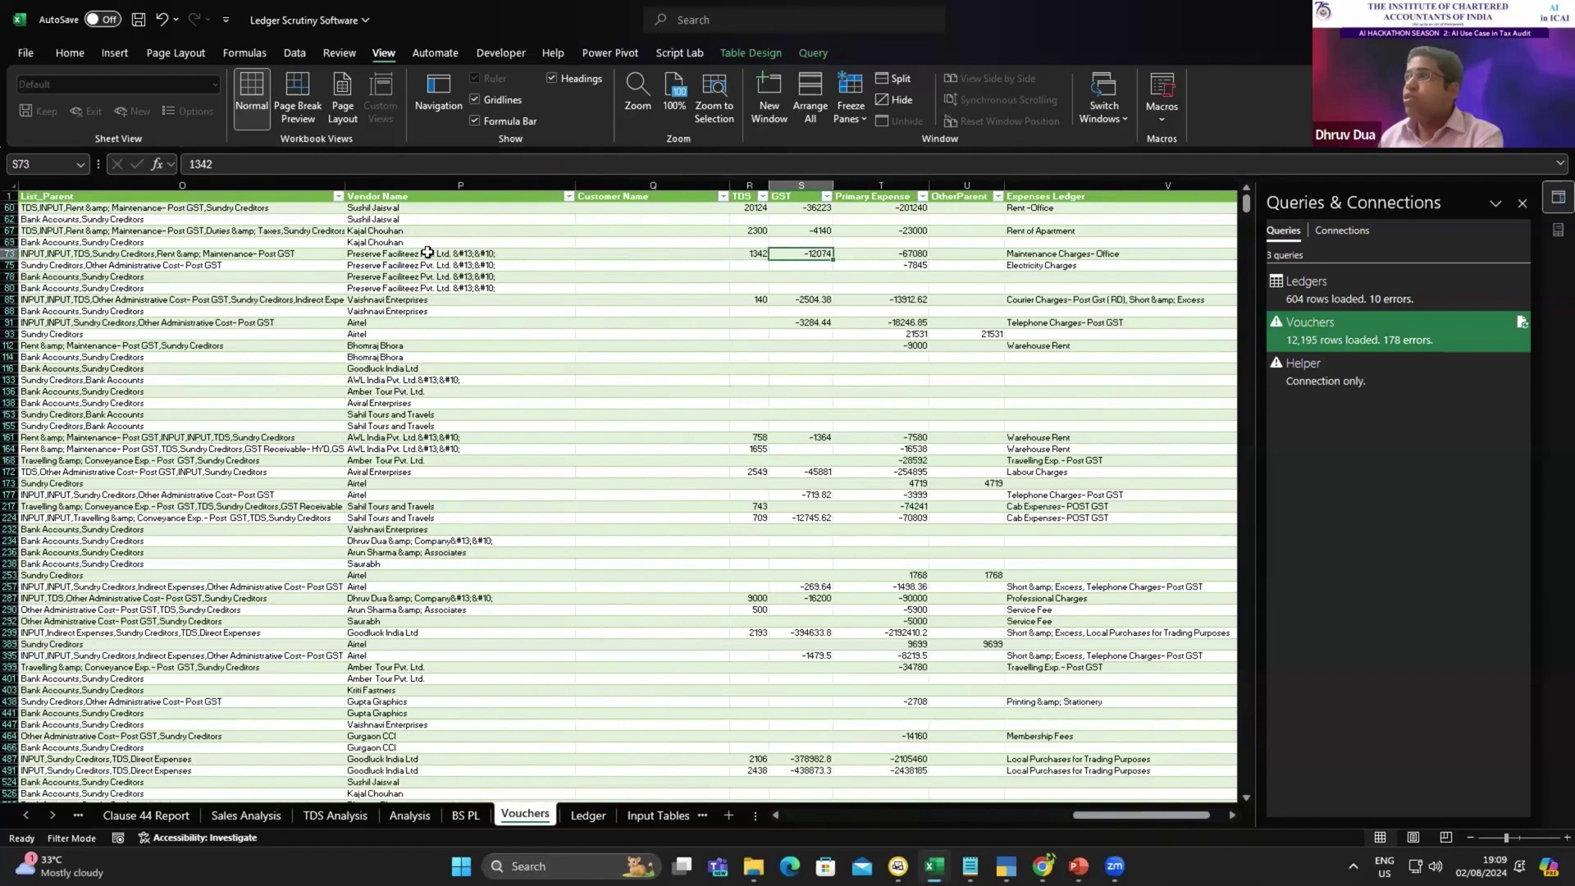
key("Right")
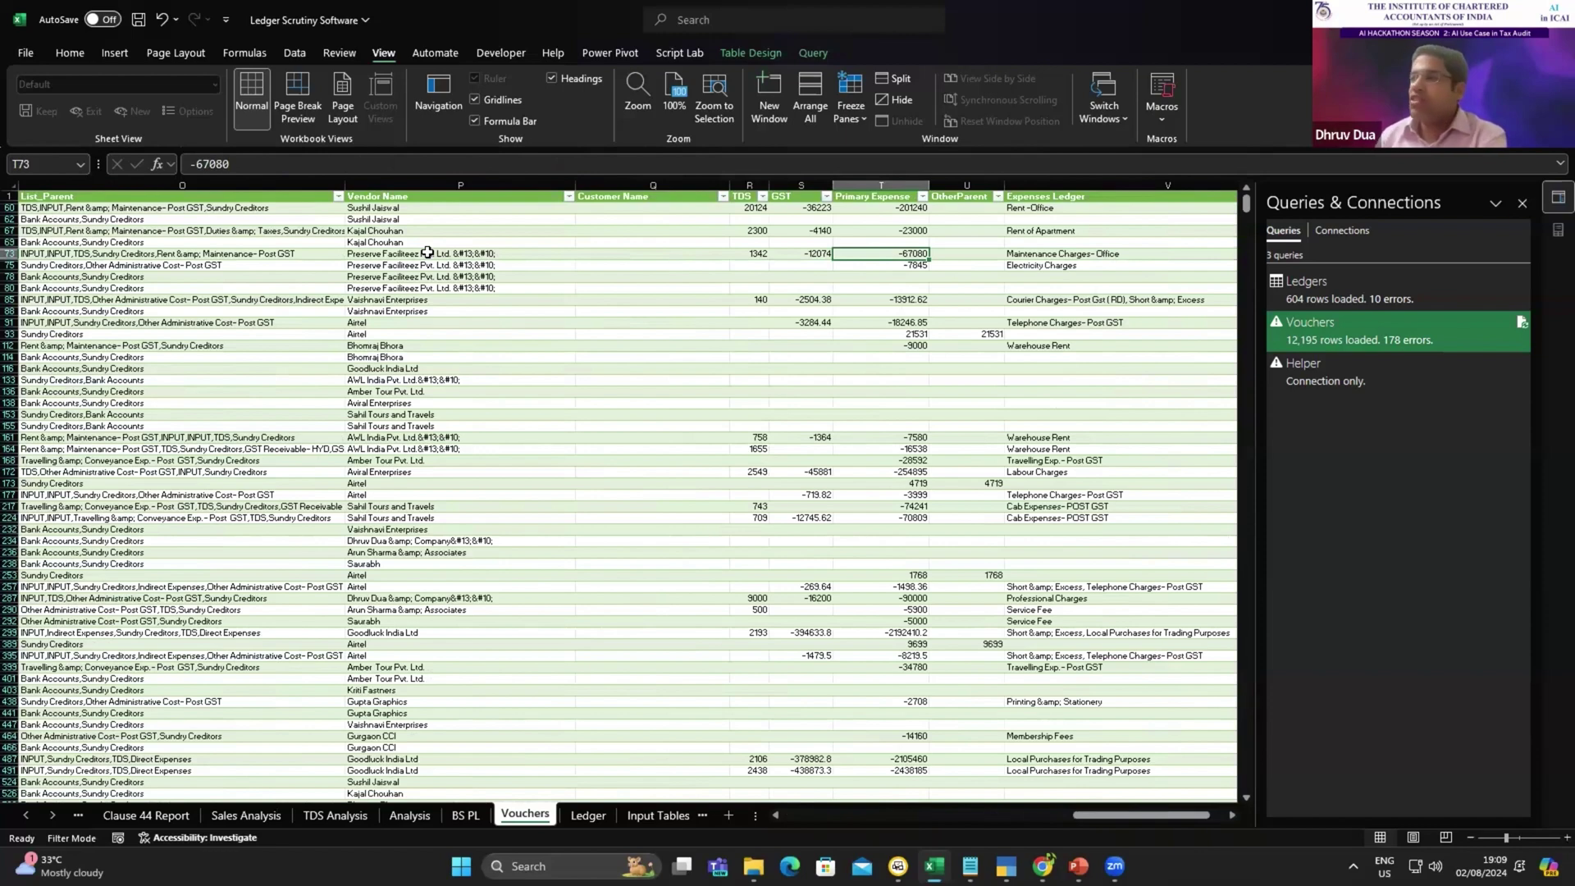
- Look at the Tds on Contract entry on the Input Tables sheet
key("ctrl+Page_Down")
key("ctrl+Page_Down")
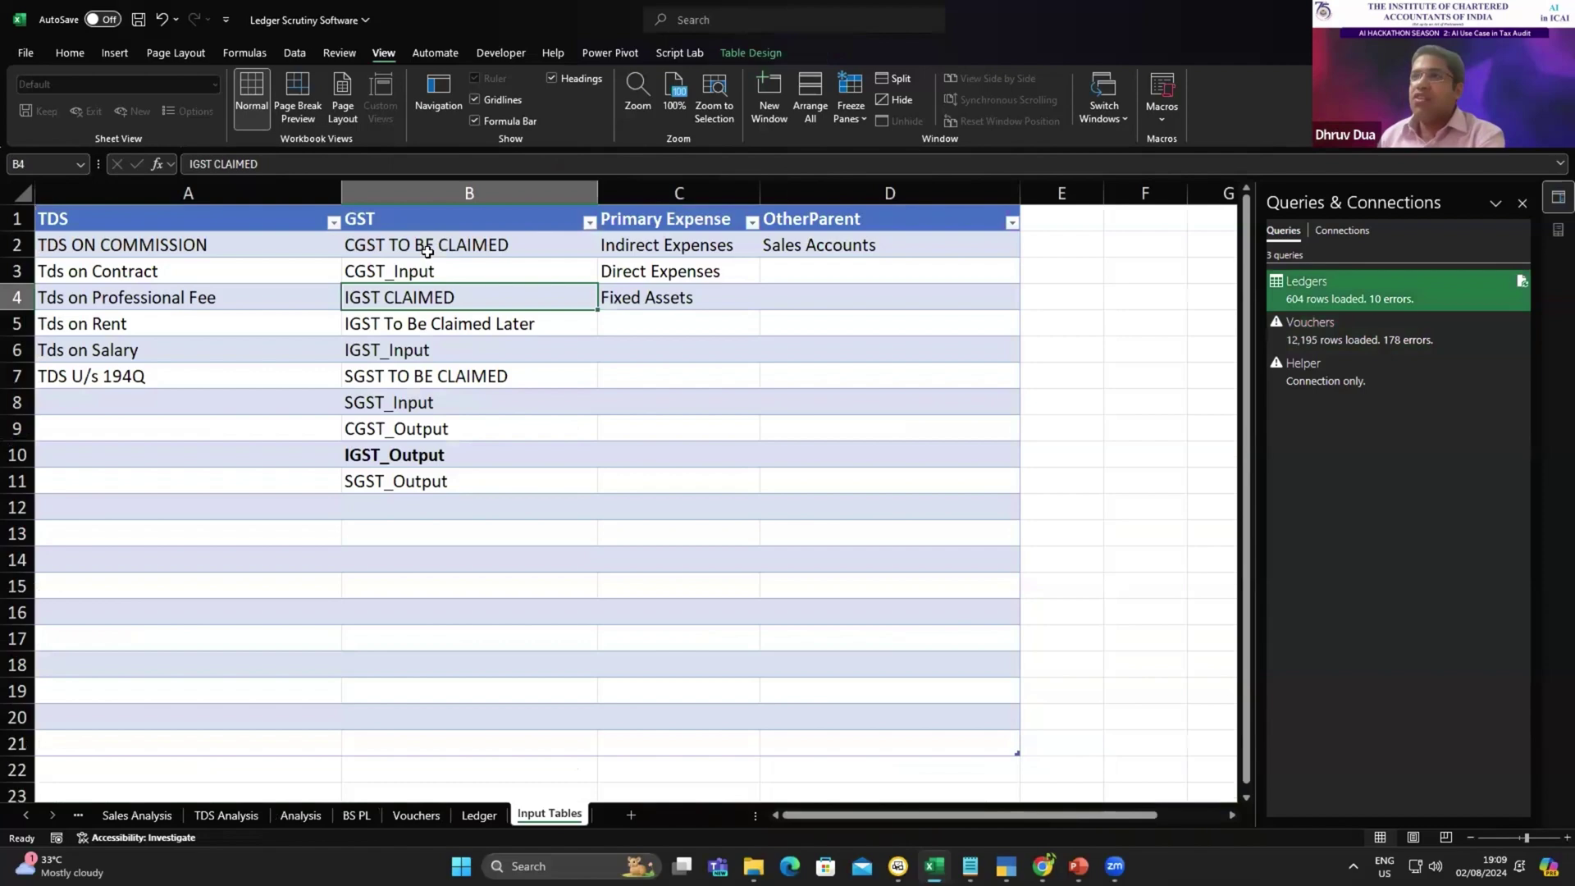
key("Left")
key("Up")
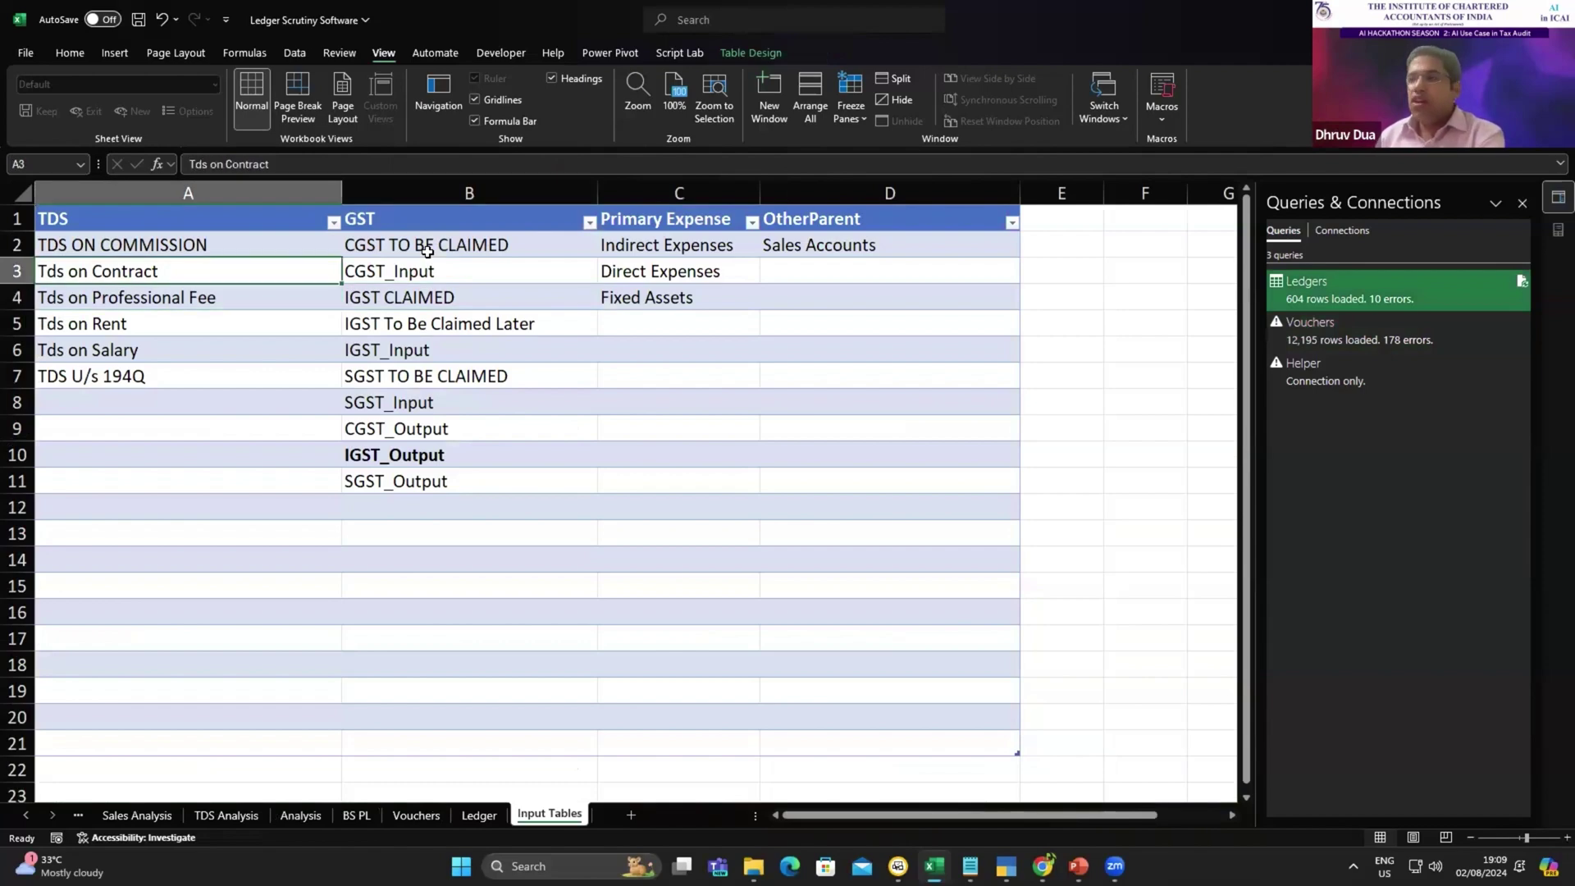
- Filter the Ledger table's LedgerName by 'tds' to list the 10 TDS ledgers
key("ctrl+Page_Up")
key("ctrl+Home")
key("alt+Down")
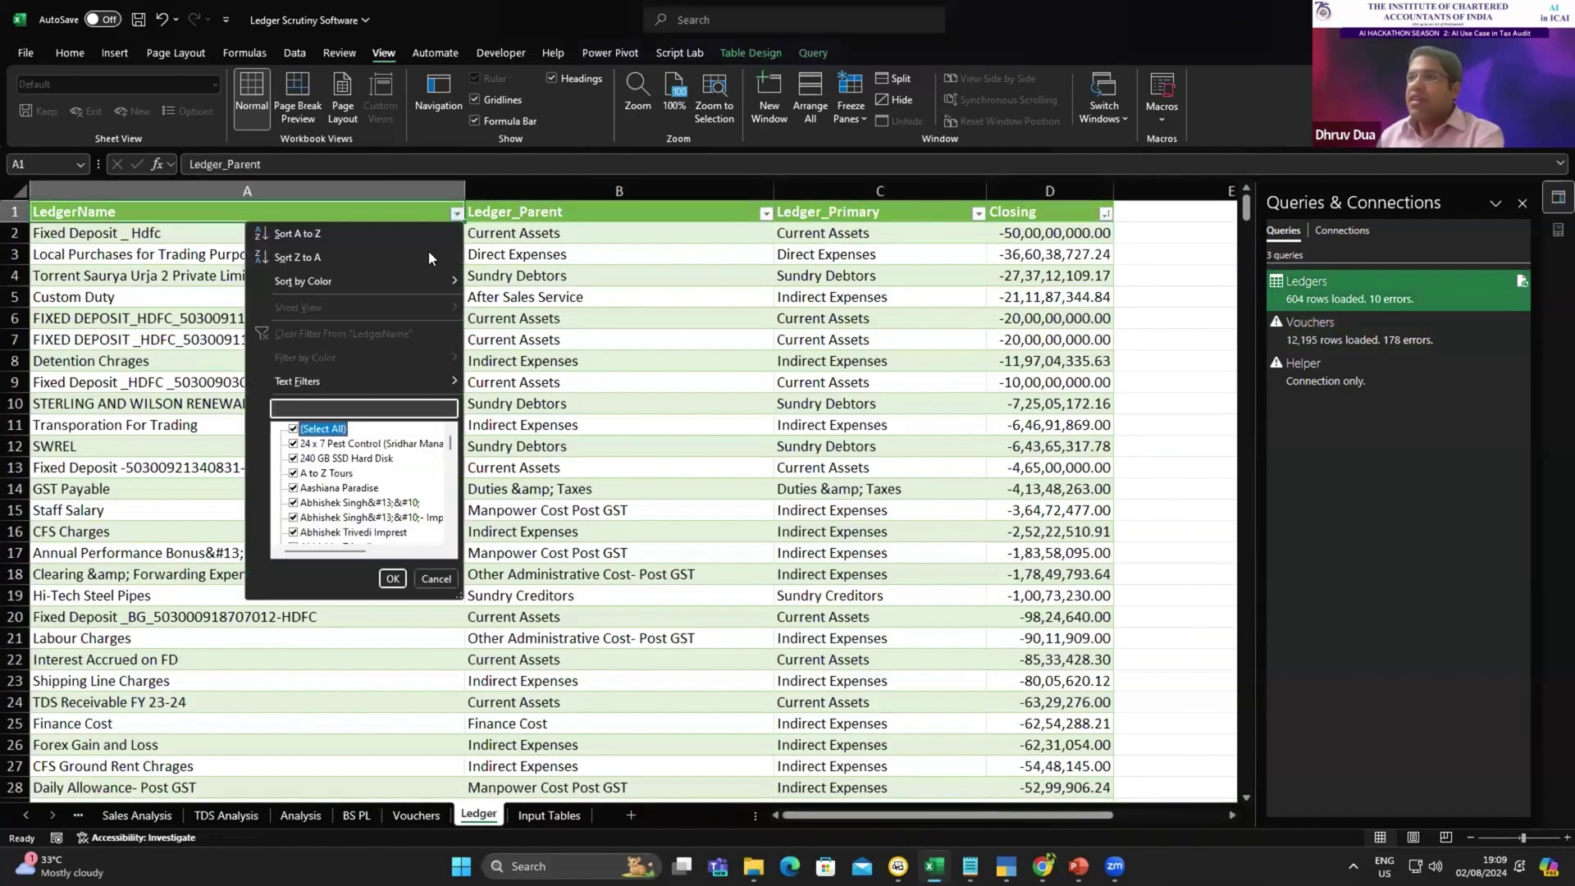
type("tds")
key("Return")
key("Down")
key("Down")
key("Down")
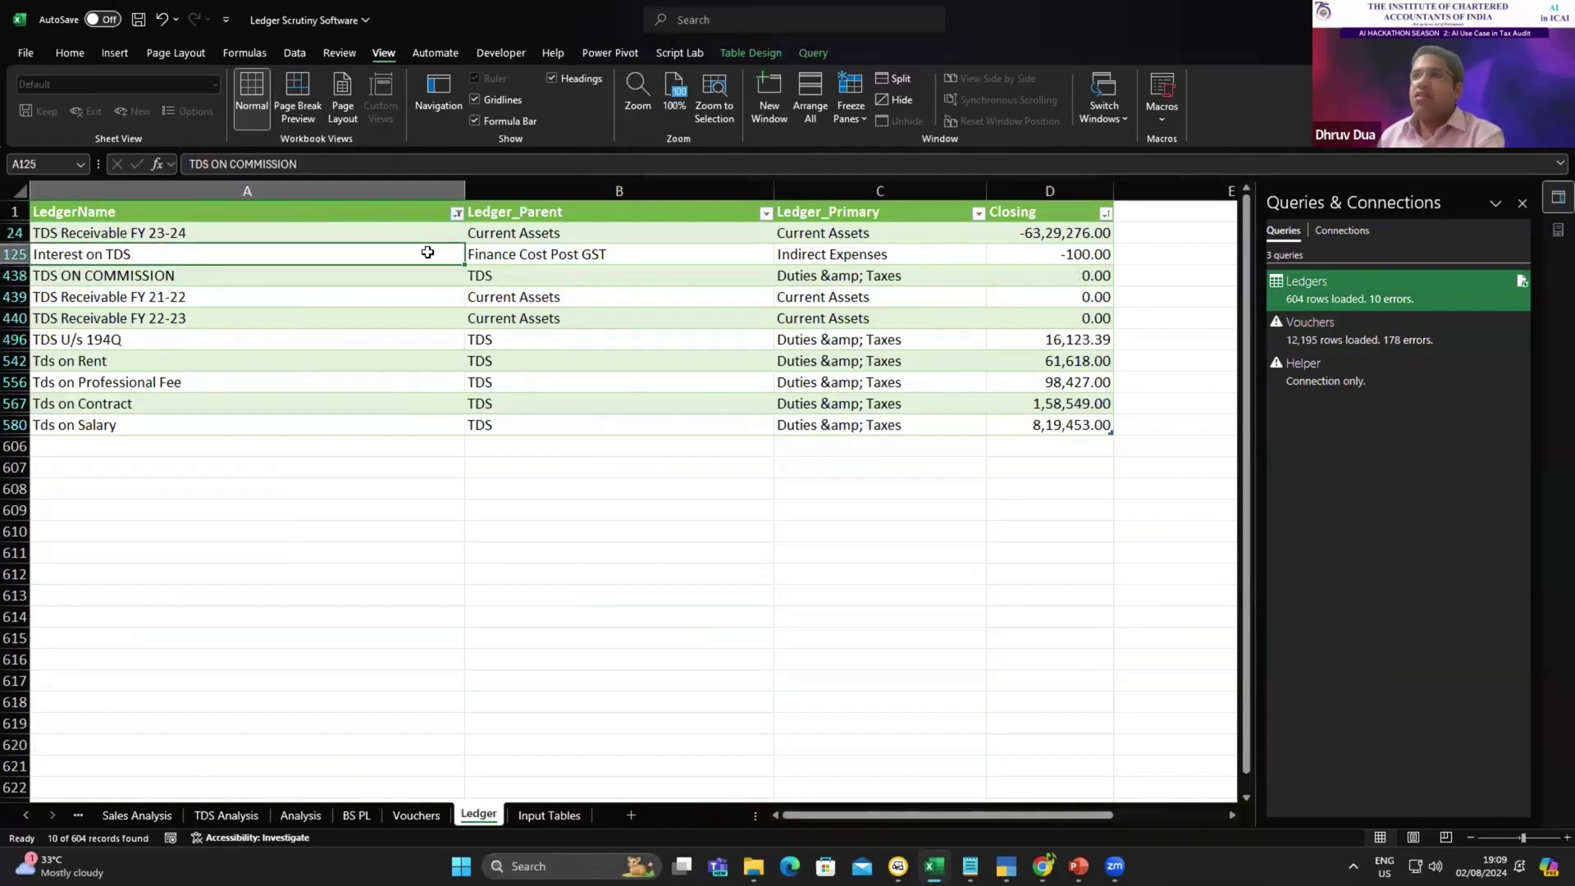
key("Up")
key("Down")
key("Down")
key("Down")
key("Down")
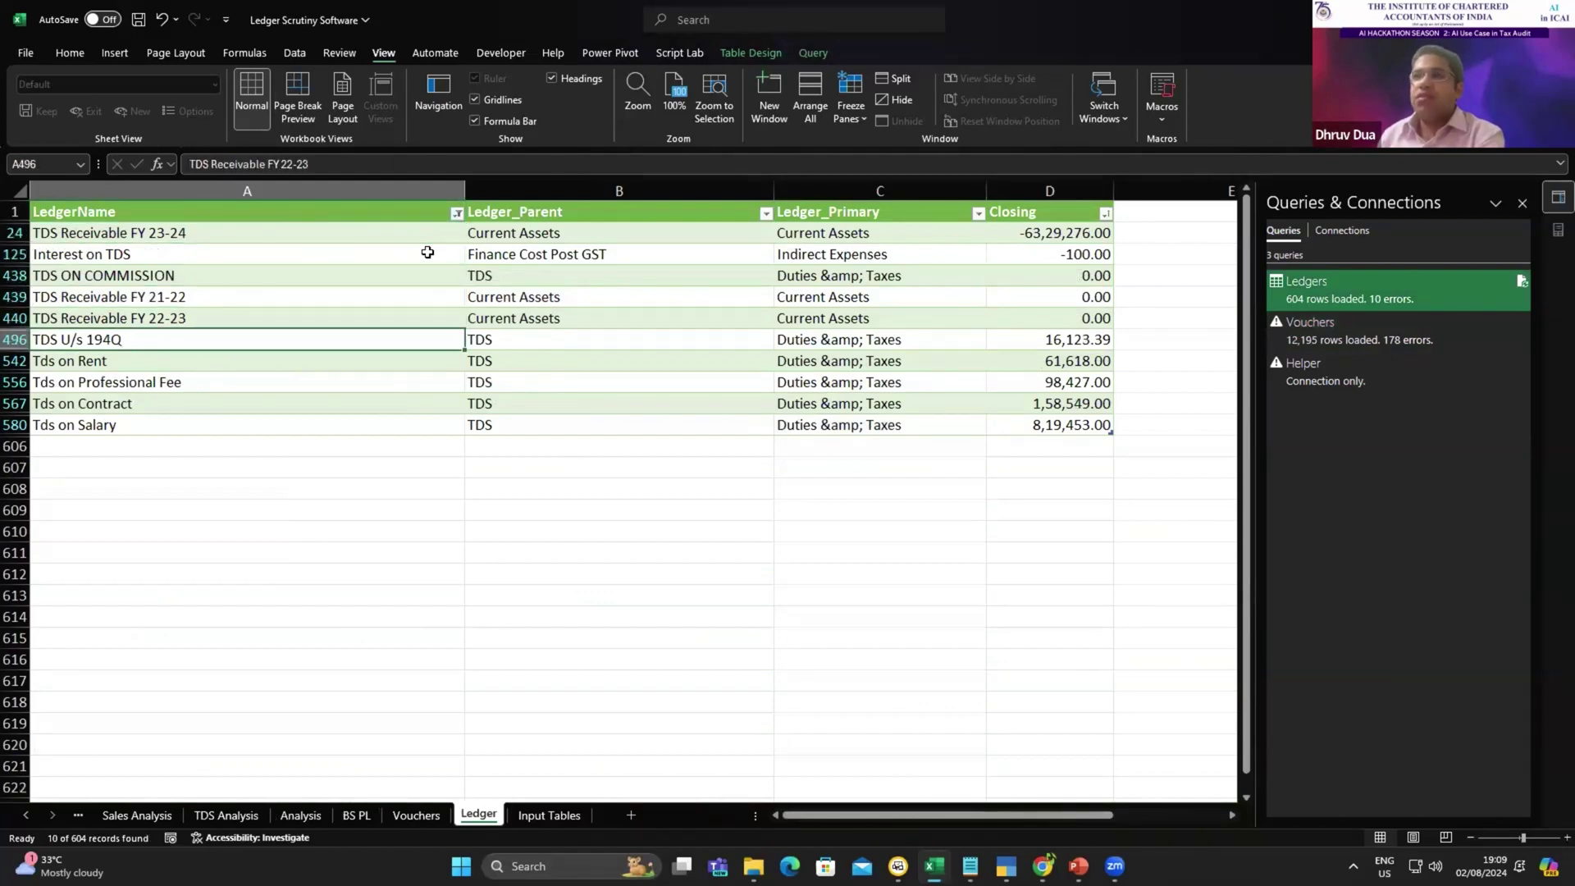
key("Down")
key("Down")
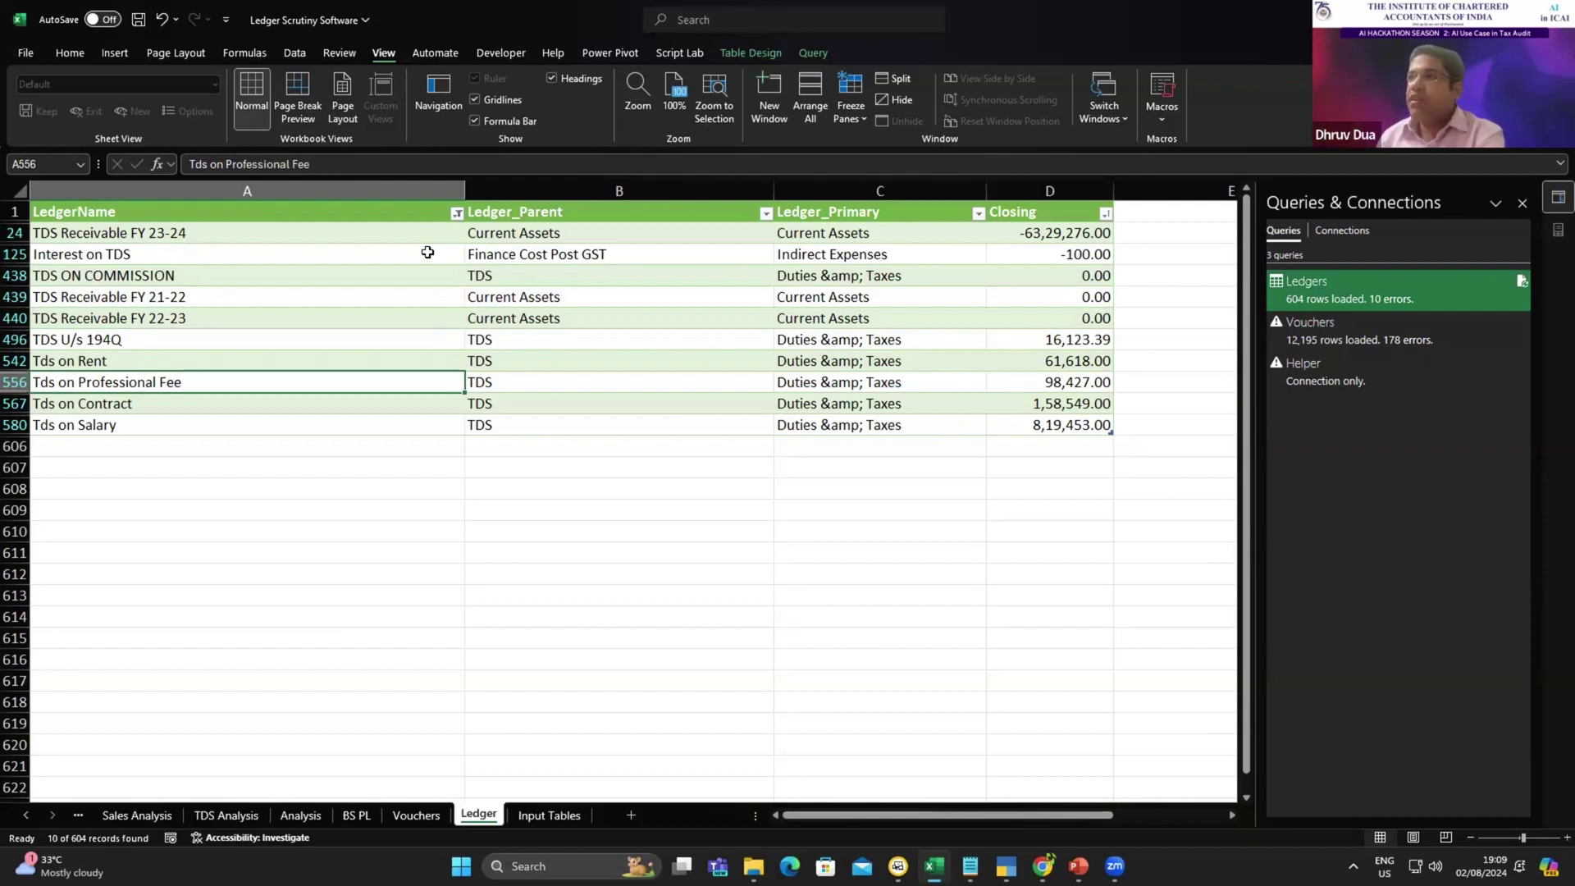
- Browse the Input Tables TDS, GST and primary expense lists down to Indirect Expenses
key("ctrl+Page_Down")
key("Down")
key("Down")
key("Right")
key("Up")
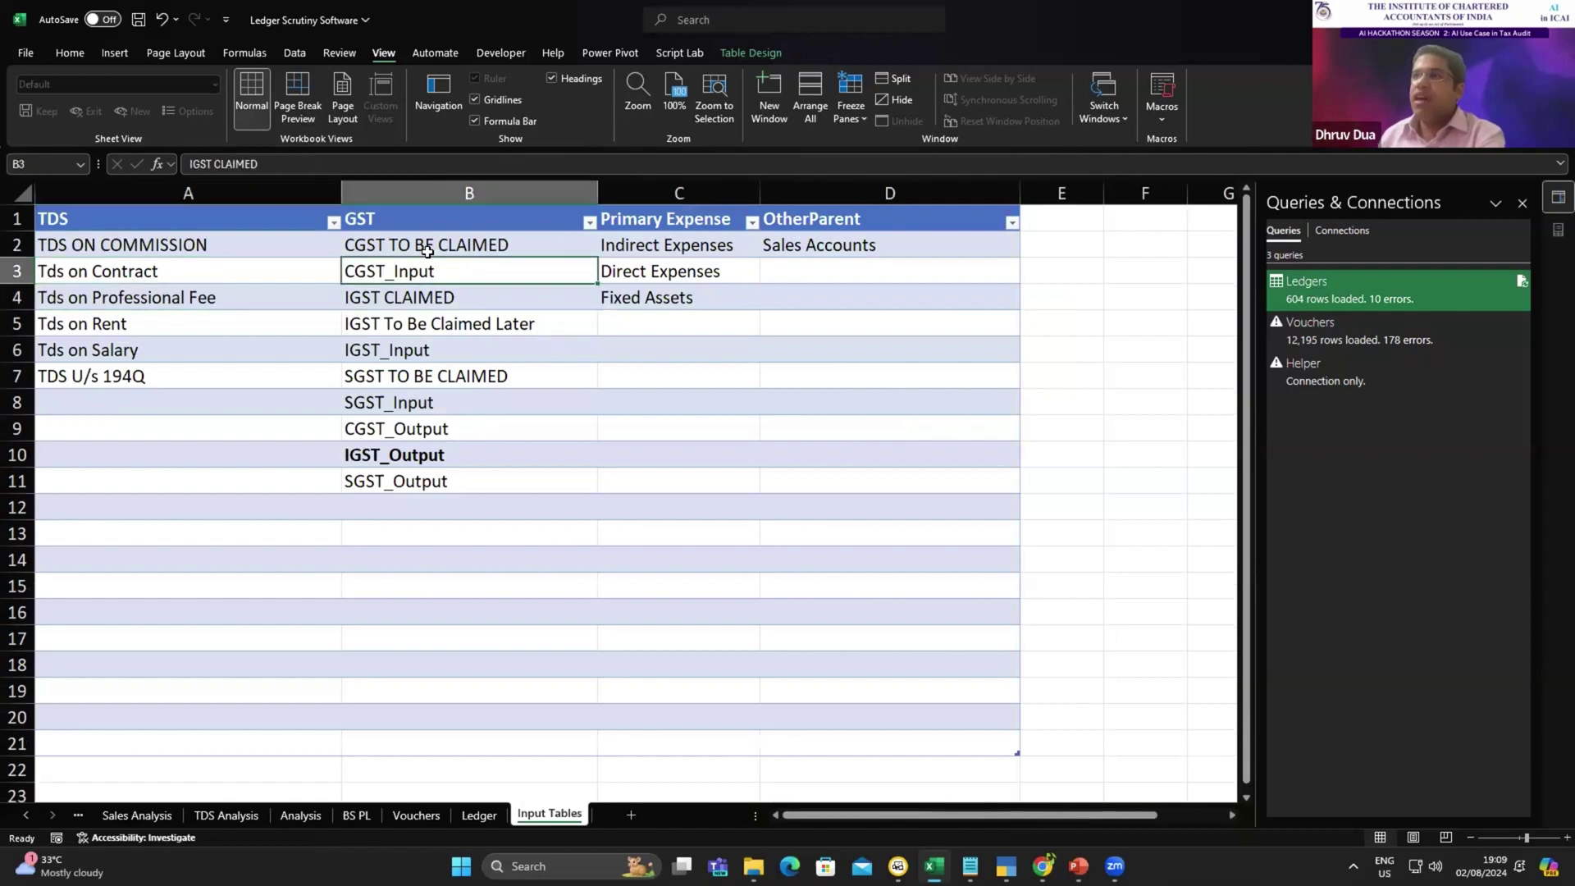
key("Down")
key("Right")
key("Up")
key("Up")
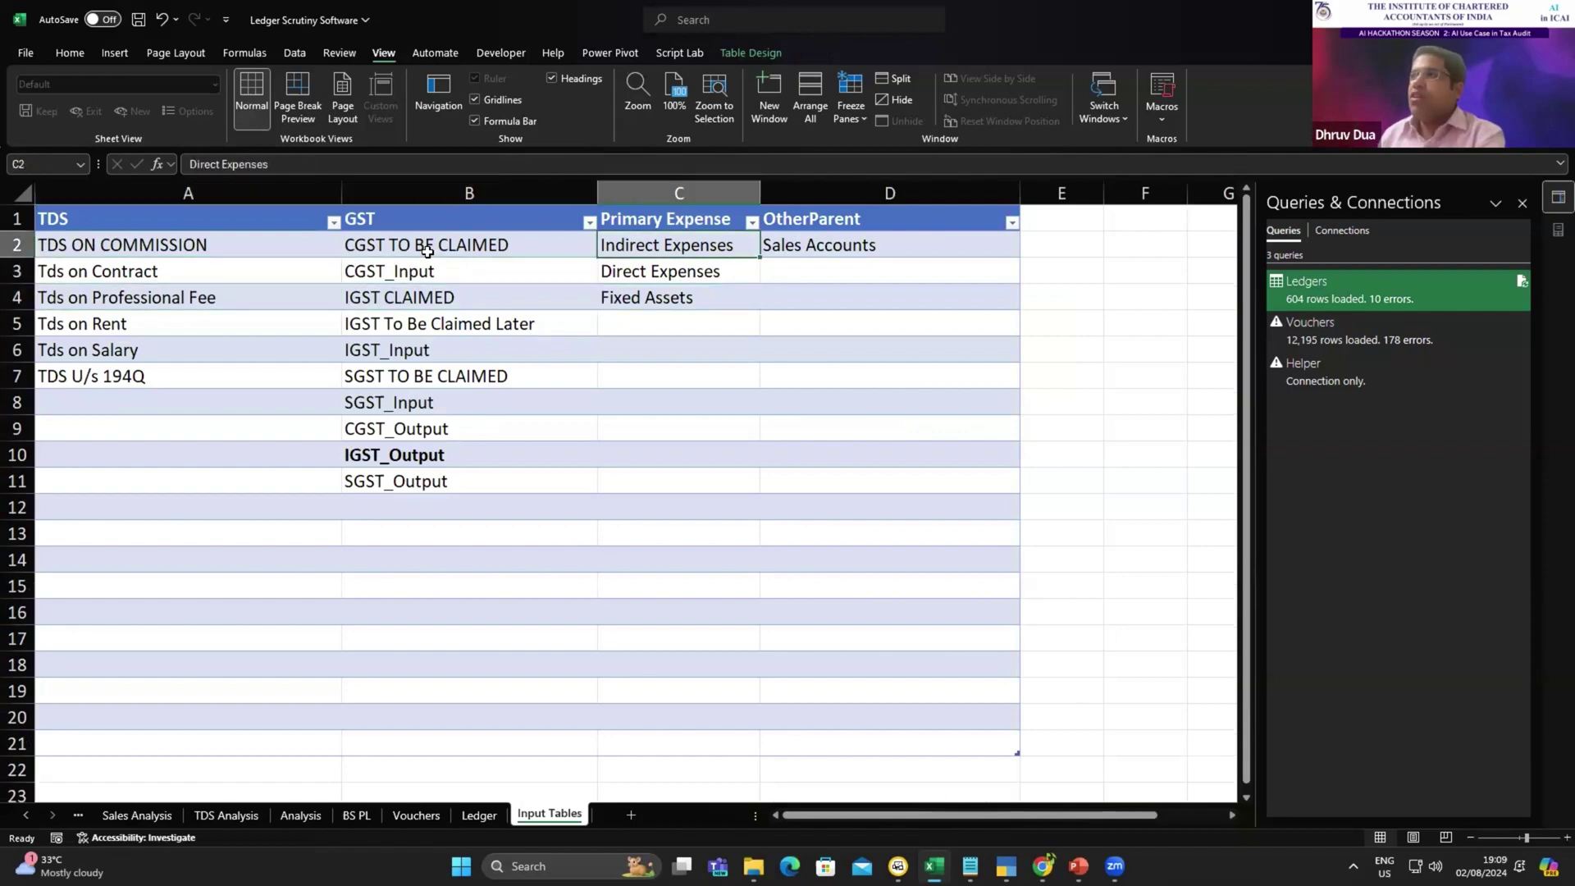
key("Down")
key("Down")
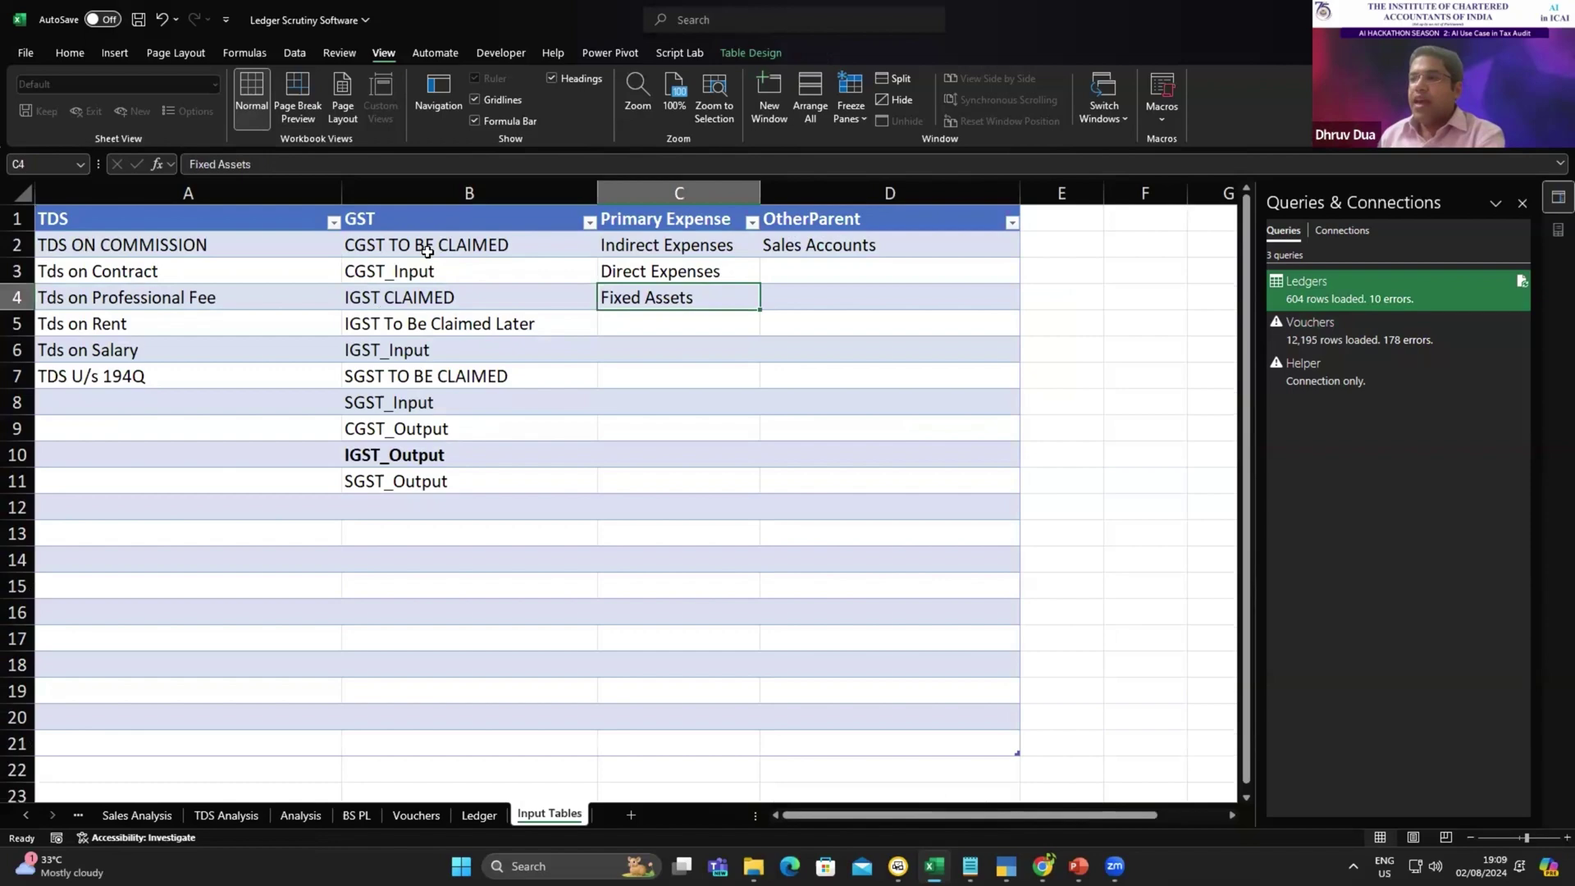
key("ctrl+Page_Up")
key("ctrl+Page_Up")
key("ctrl+Page_Up")
key("ctrl+Page_Up")
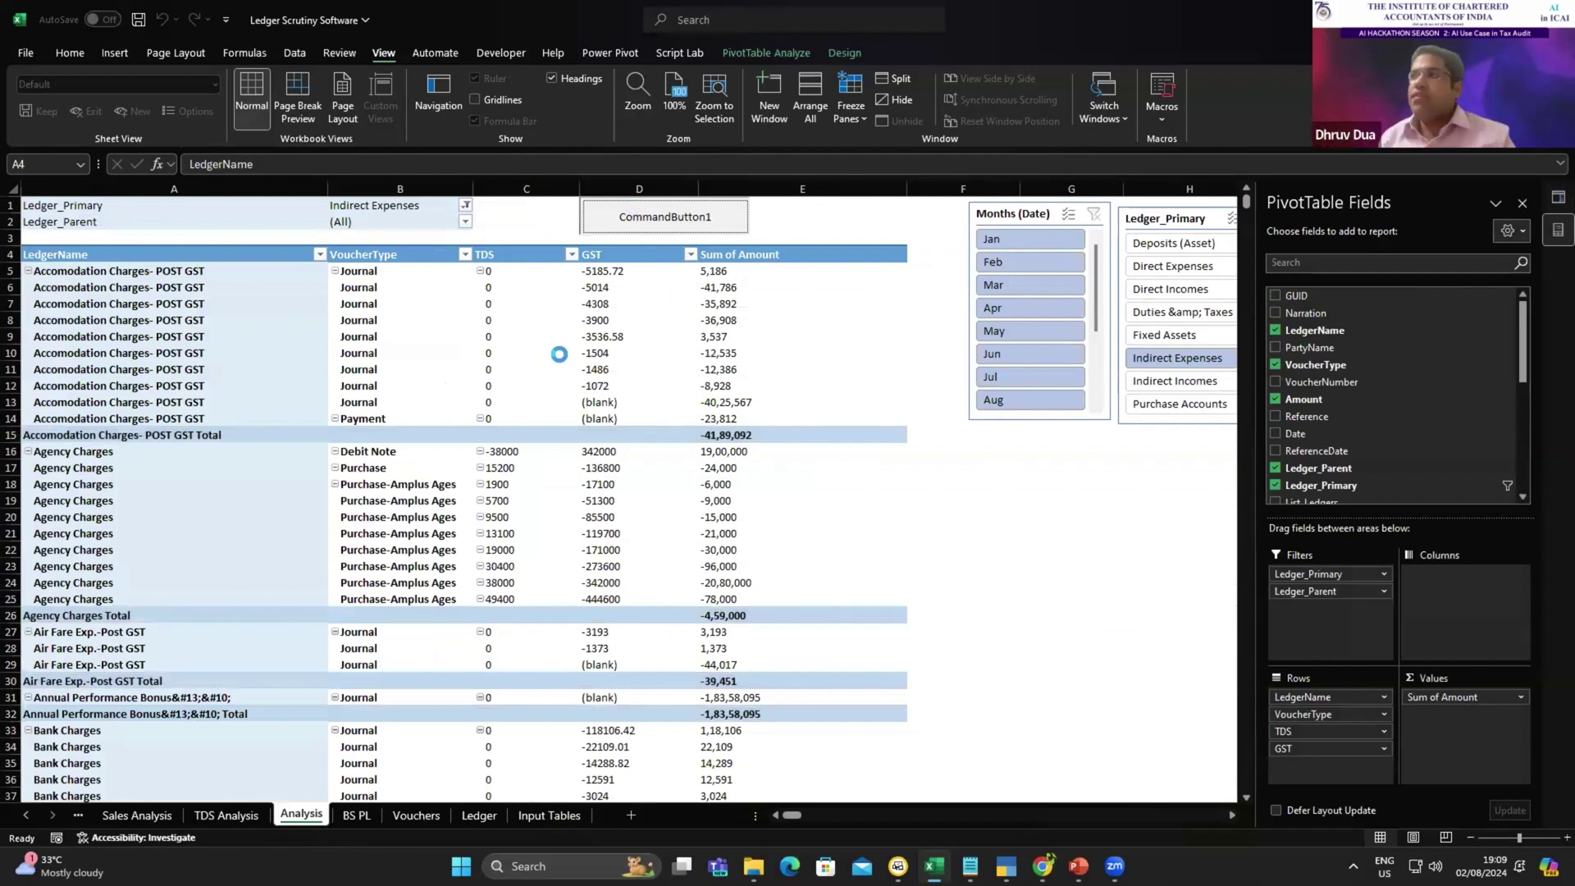
- Select Sum of Amount and row 7's GST and amount values in the Analysis pivot
left_click(722, 333)
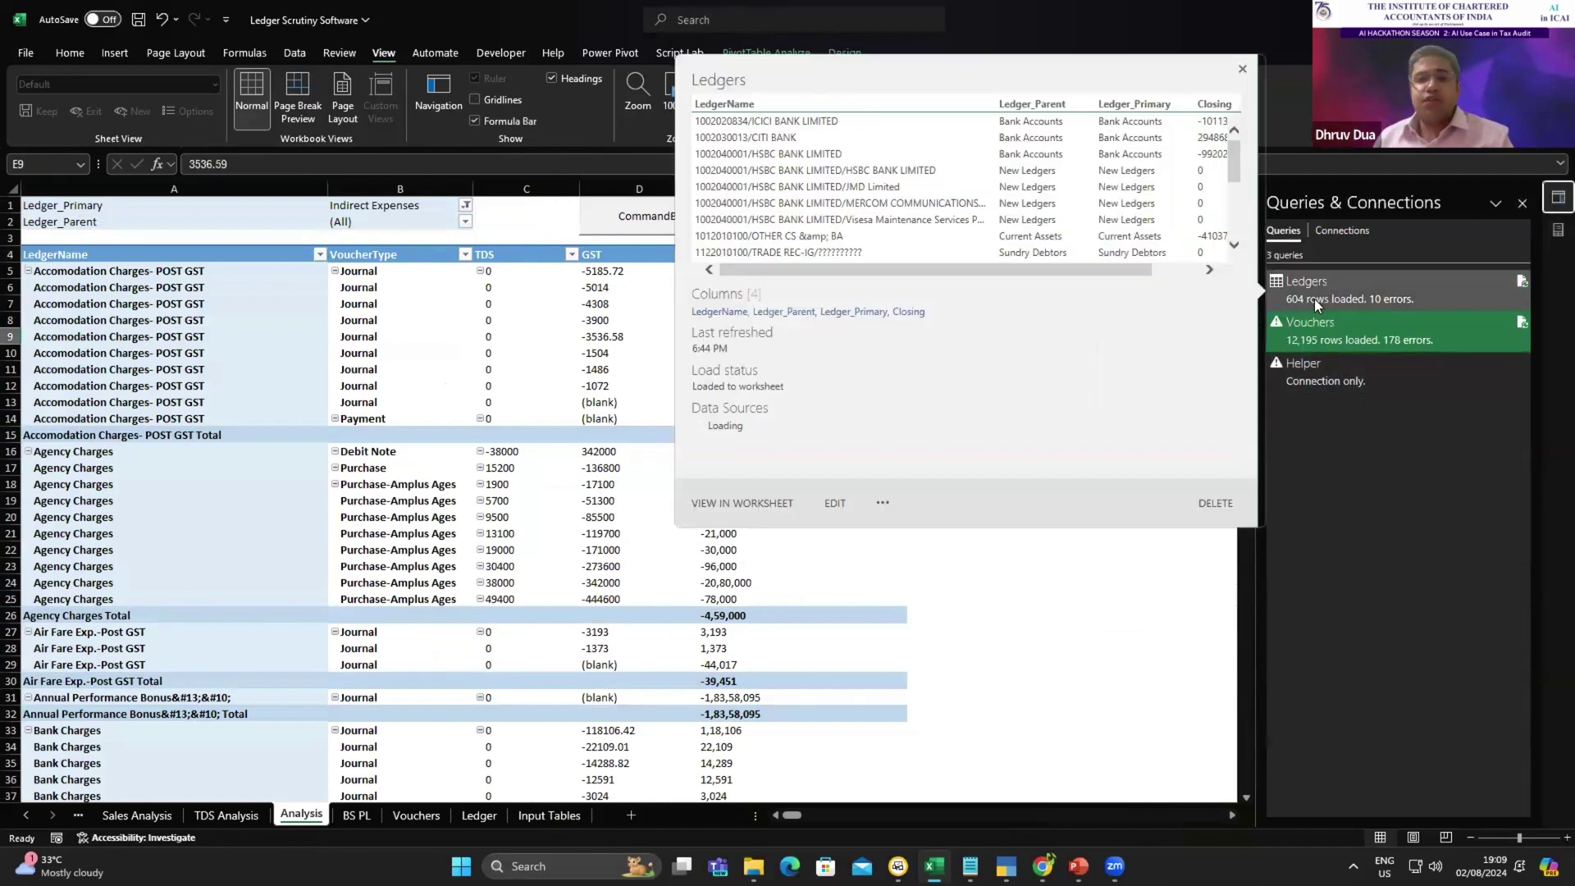
mouse_move(1317, 346)
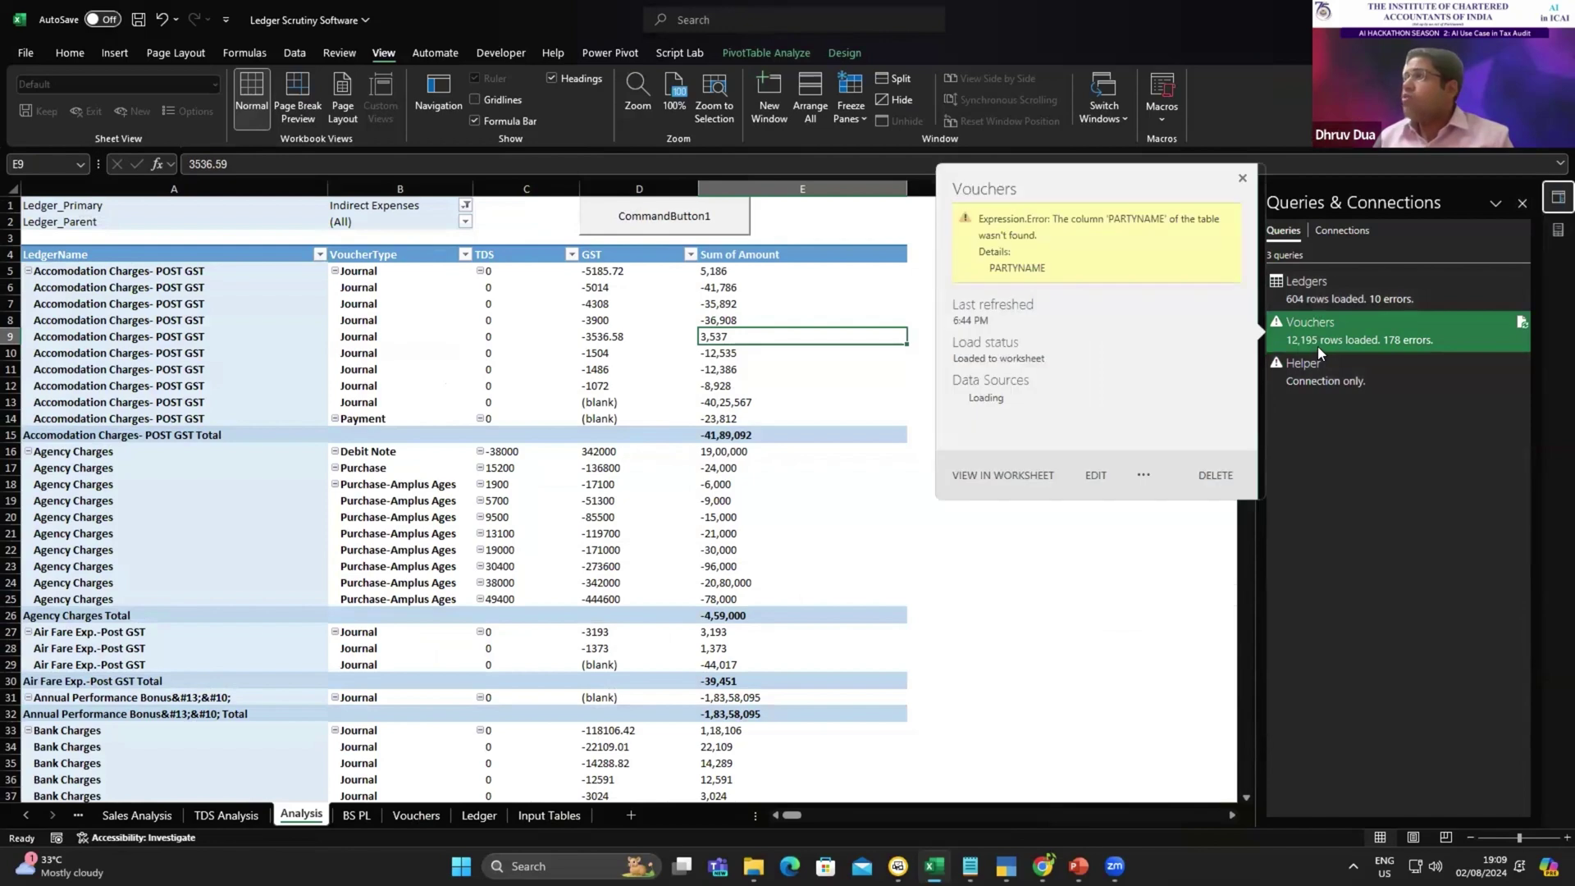
left_click_drag(597, 304, 715, 307)
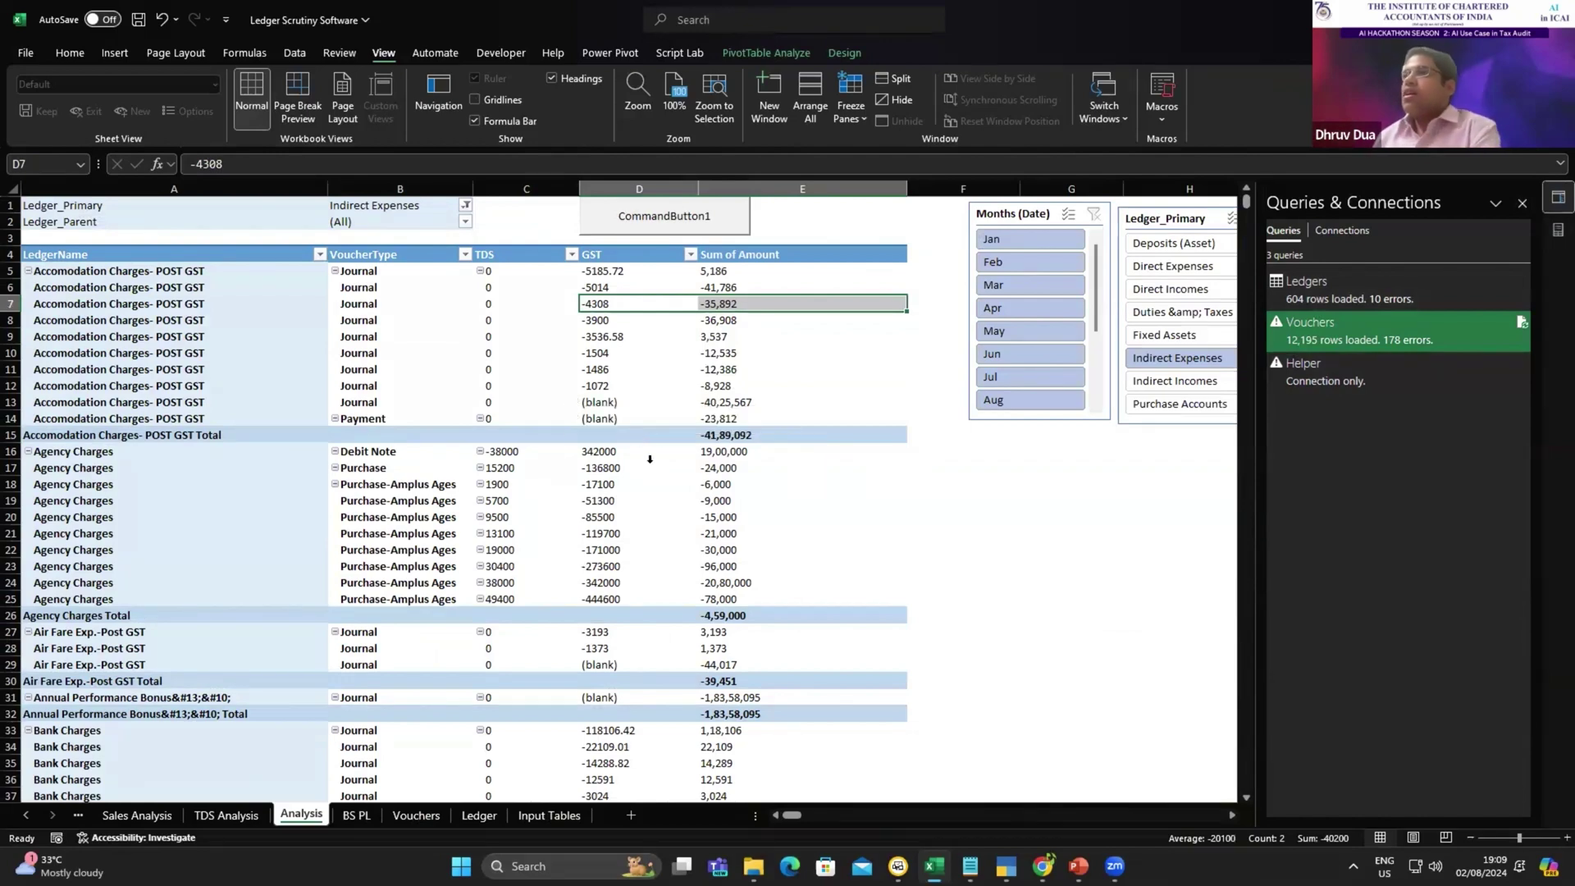
scroll(591, 401, "up", 1)
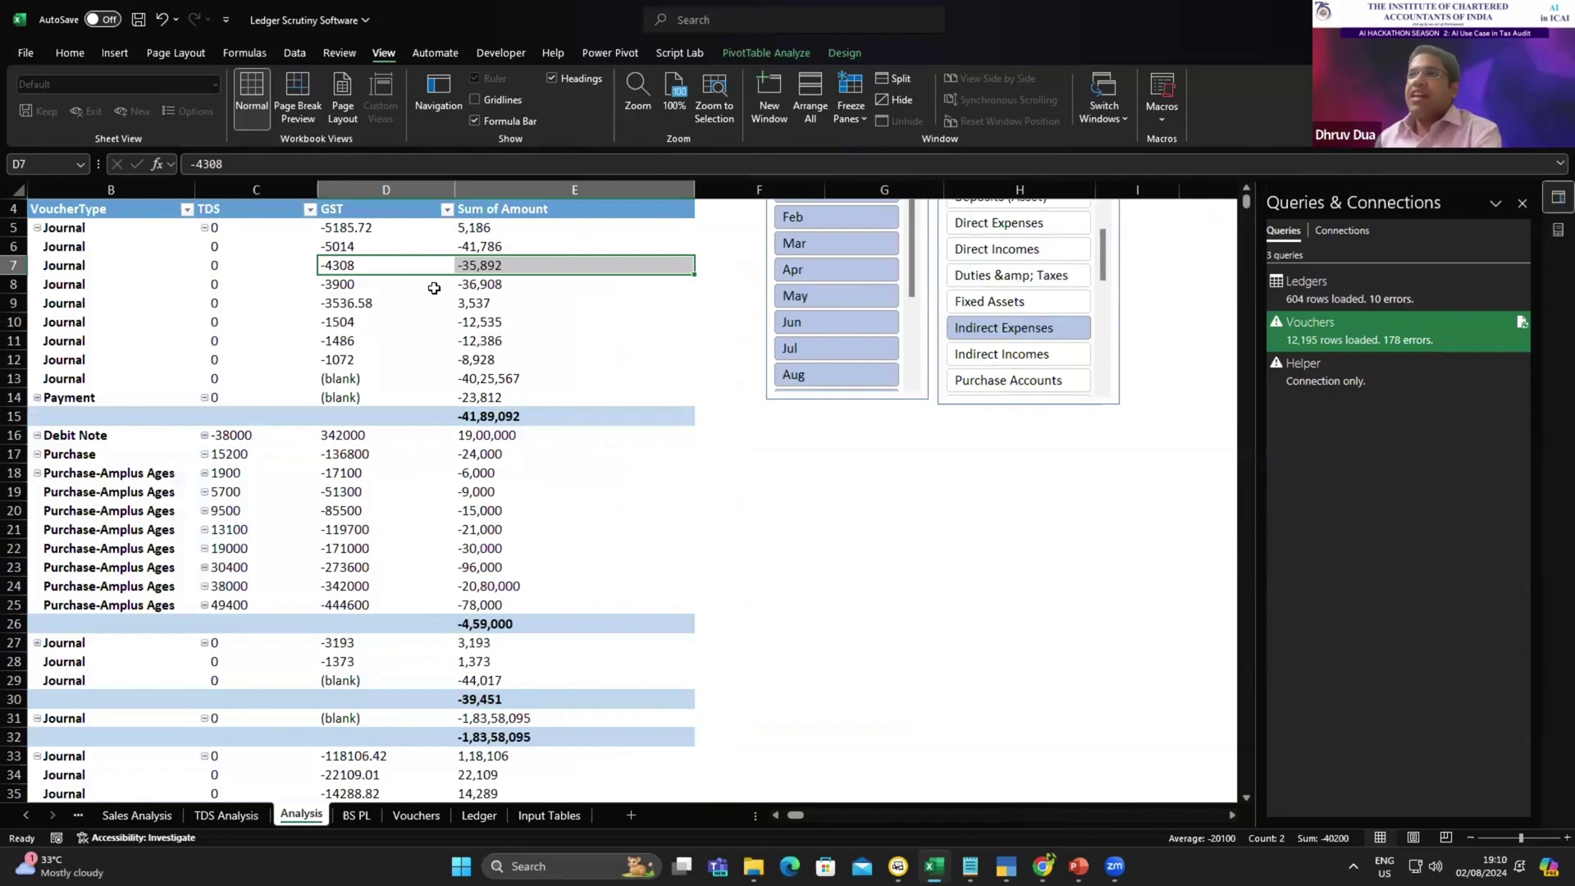
- Check the first pivot row's TDS, GST and Sum of Amount values
key("ctrl+Home")
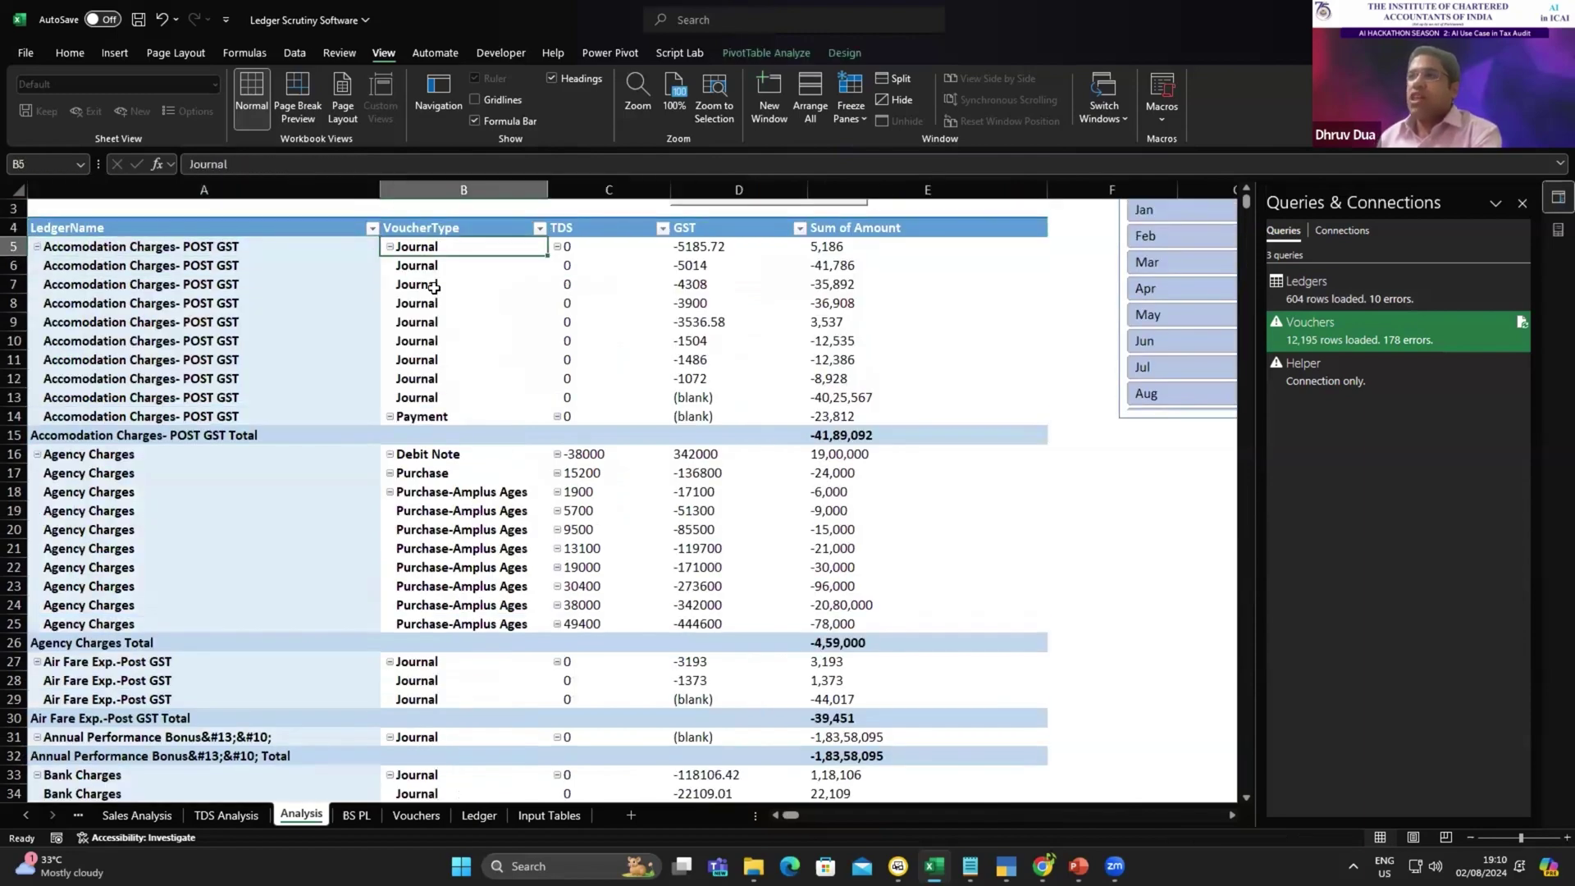
key("Right")
key("Right")
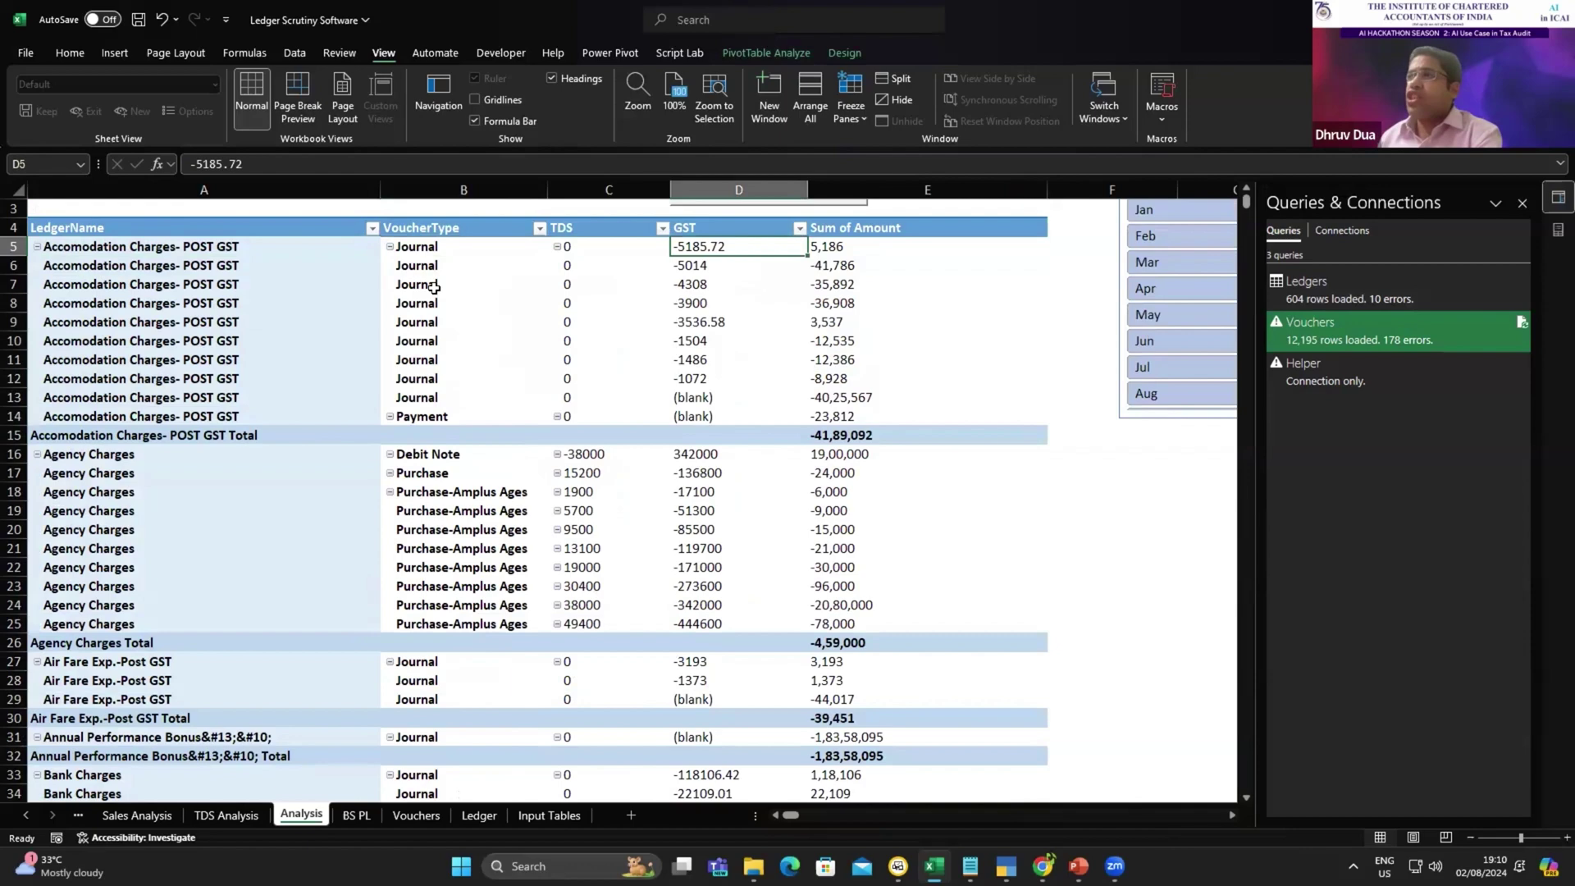
key("Right")
key("Up")
key("Up")
key("Up")
key("Down")
key("Down")
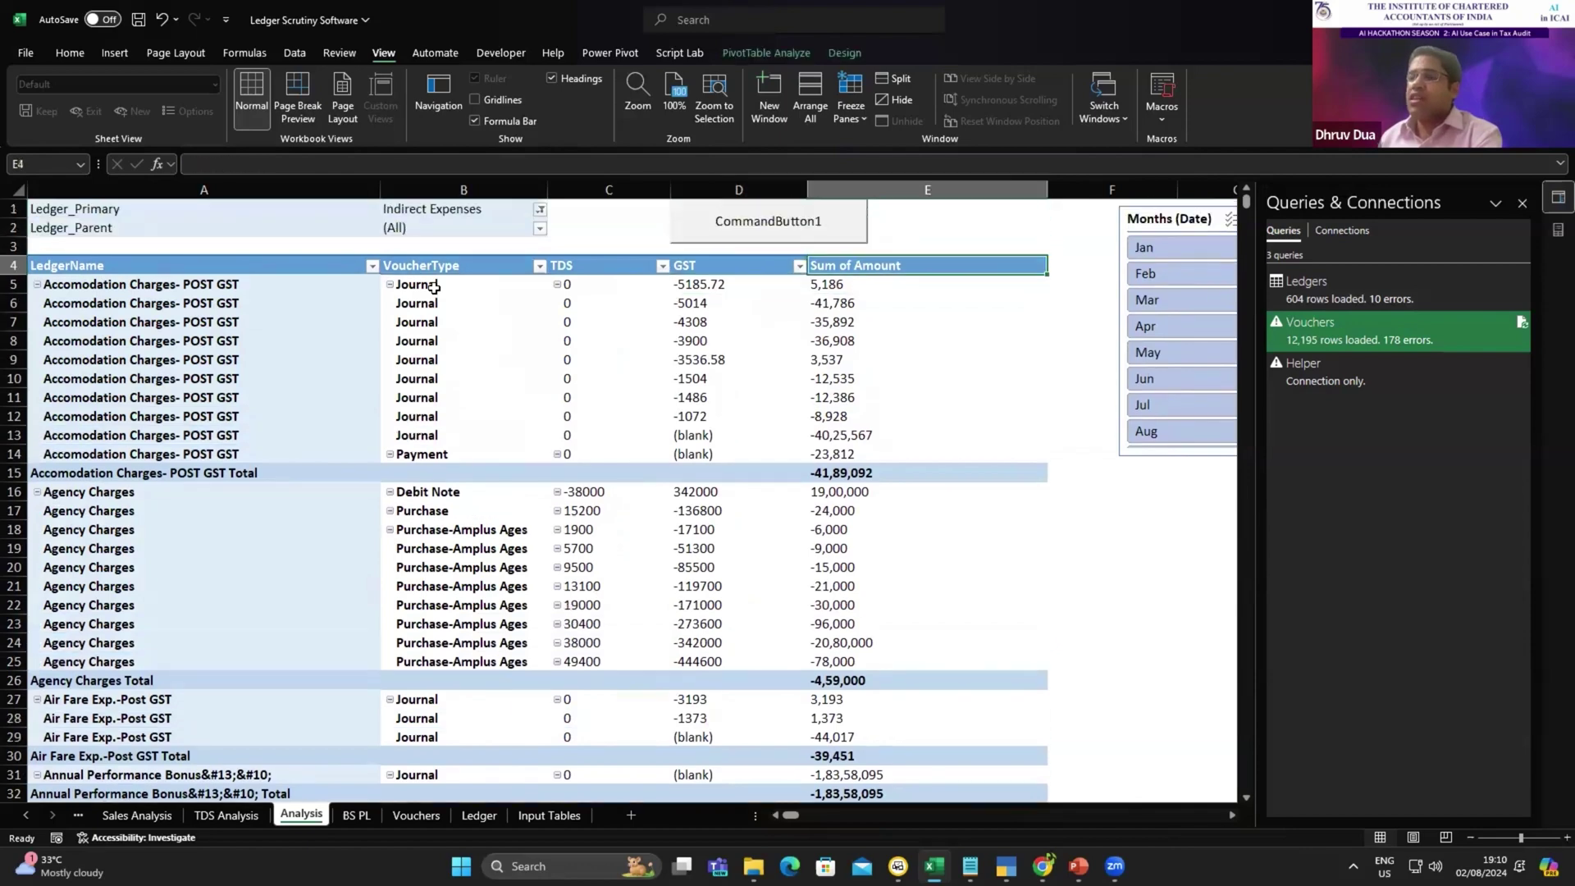
key("Down")
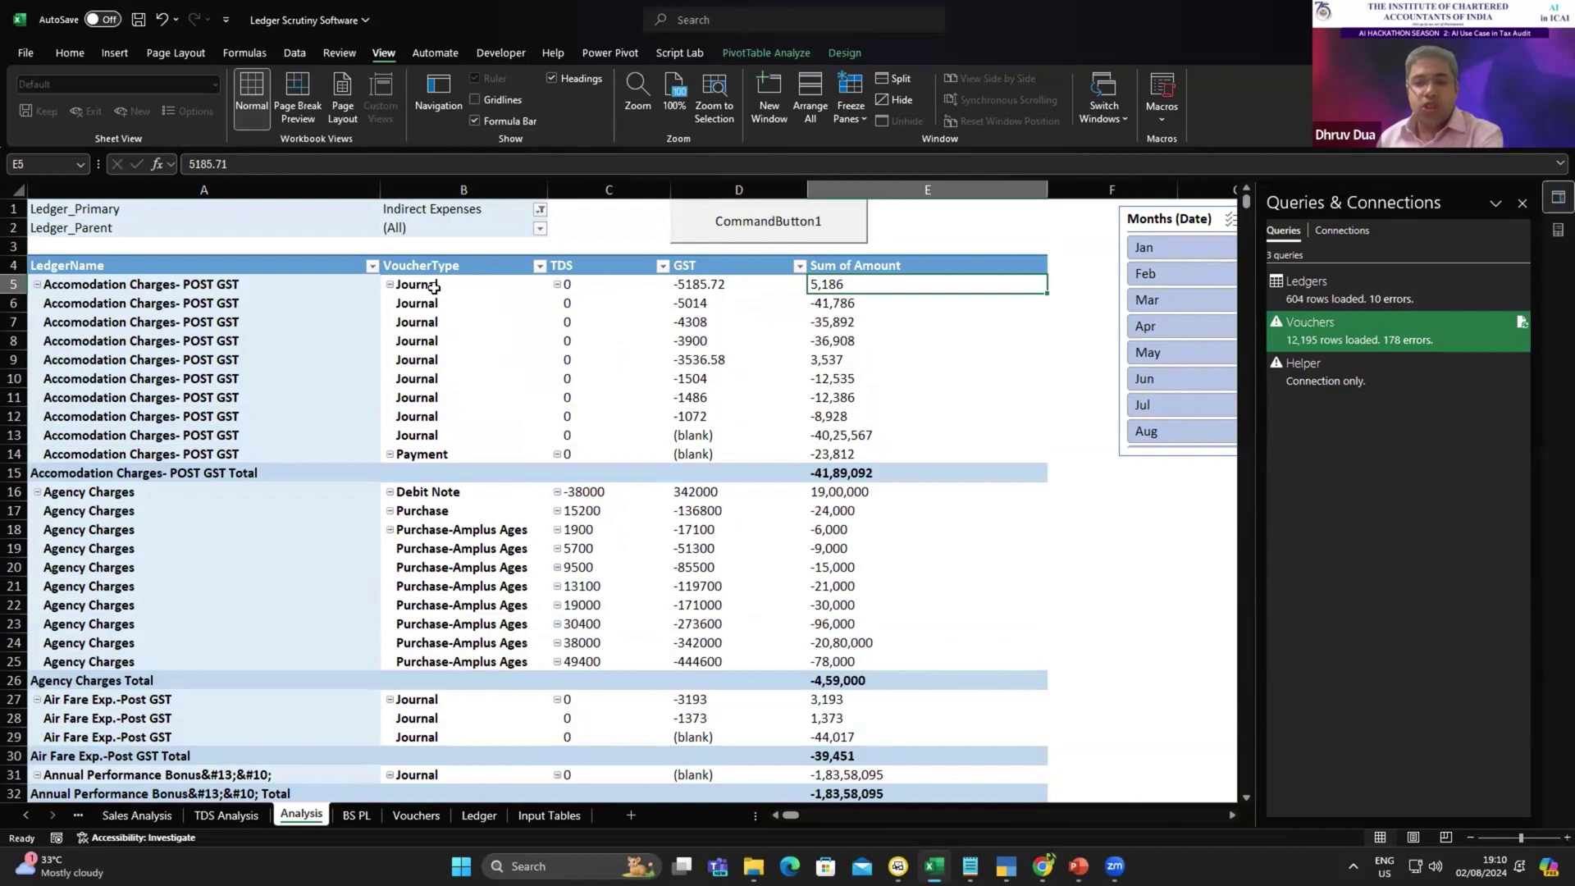
key("ctrl+Page_Up")
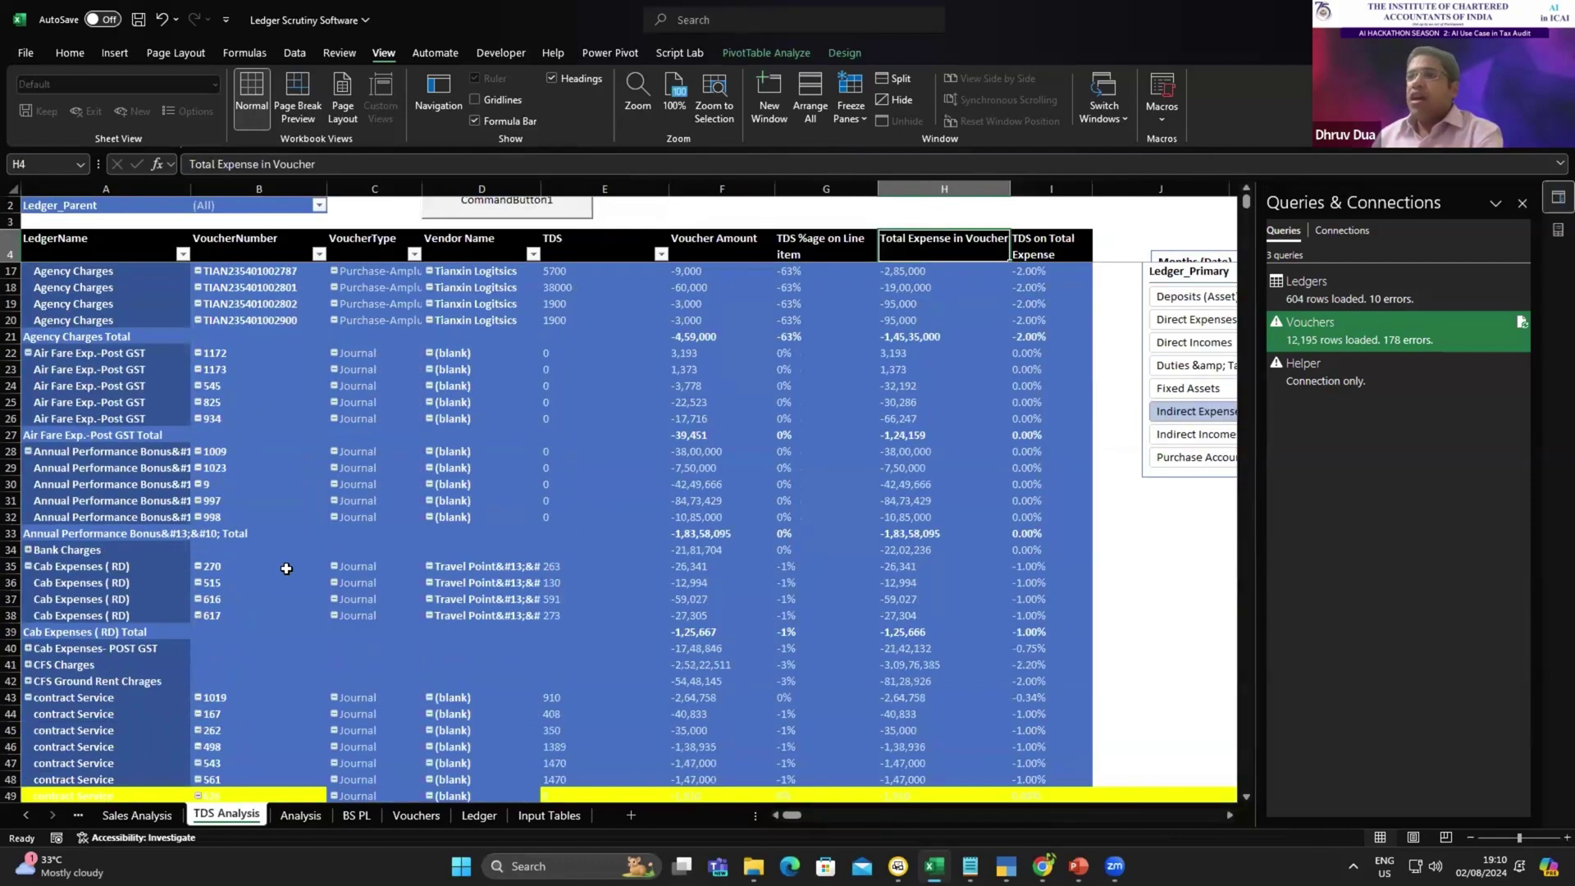
scroll(145, 415, "up", 4)
left_click(164, 323)
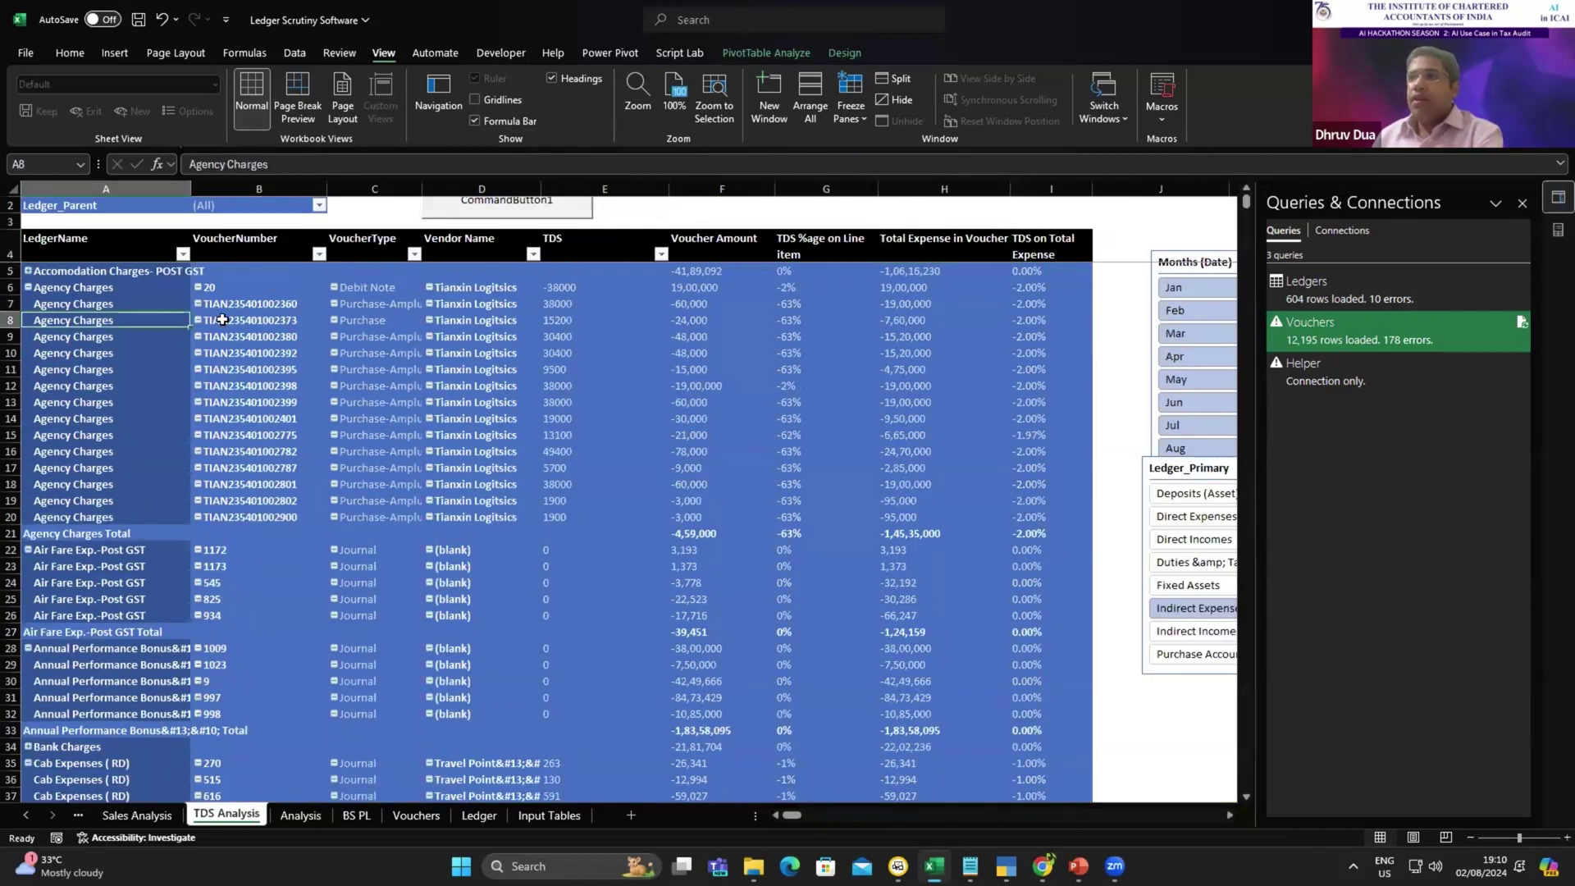
left_click(225, 320)
left_click(395, 335)
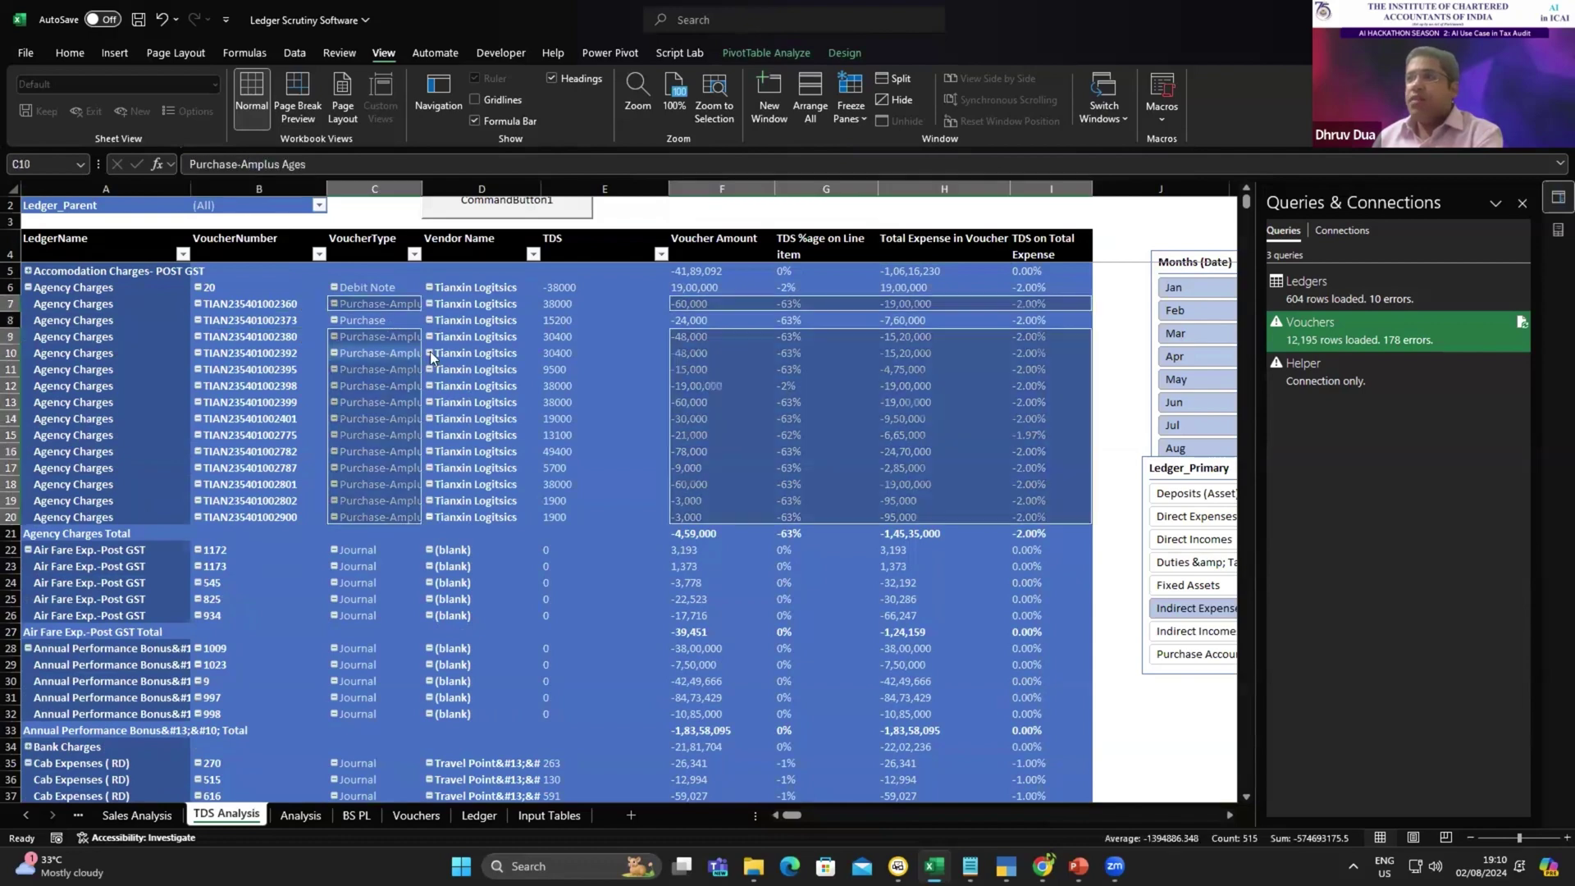
left_click(485, 349)
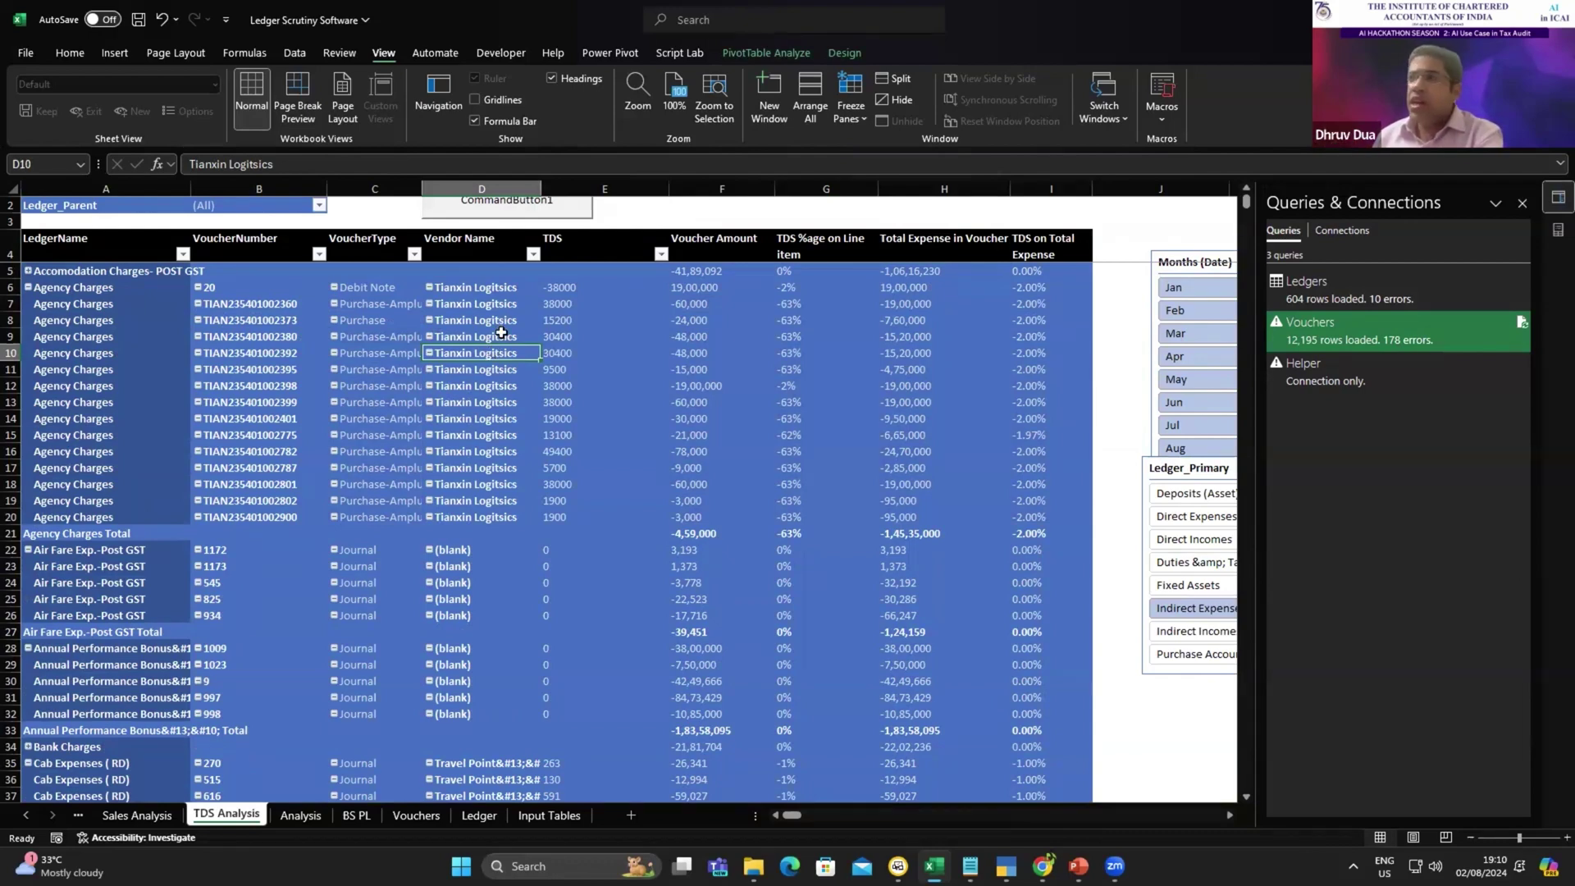
left_click(606, 307)
left_click(704, 317)
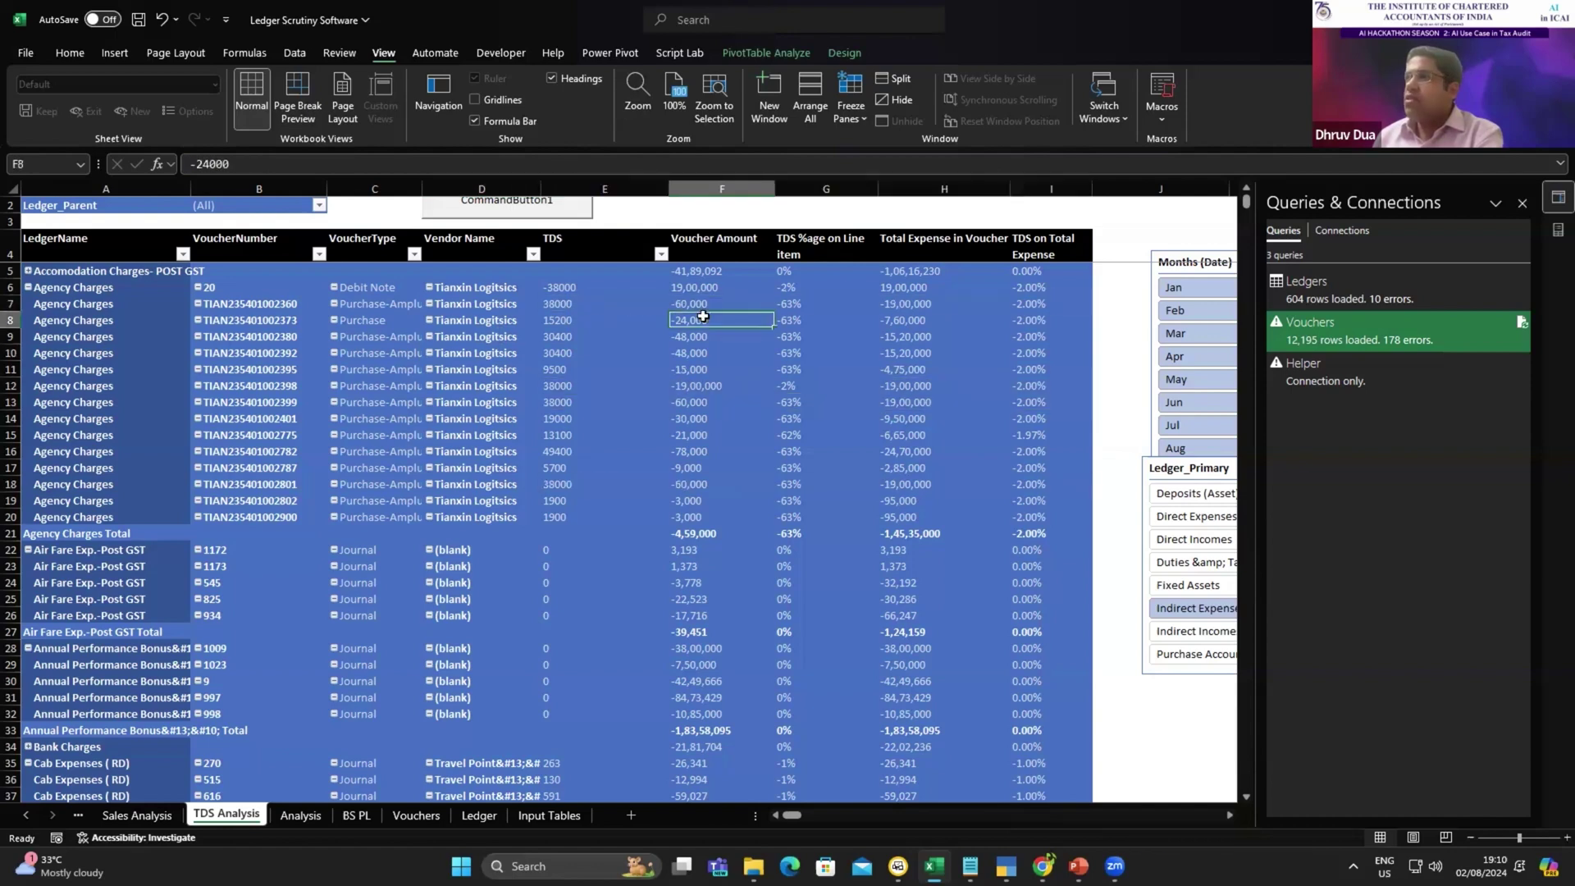
left_click(465, 324)
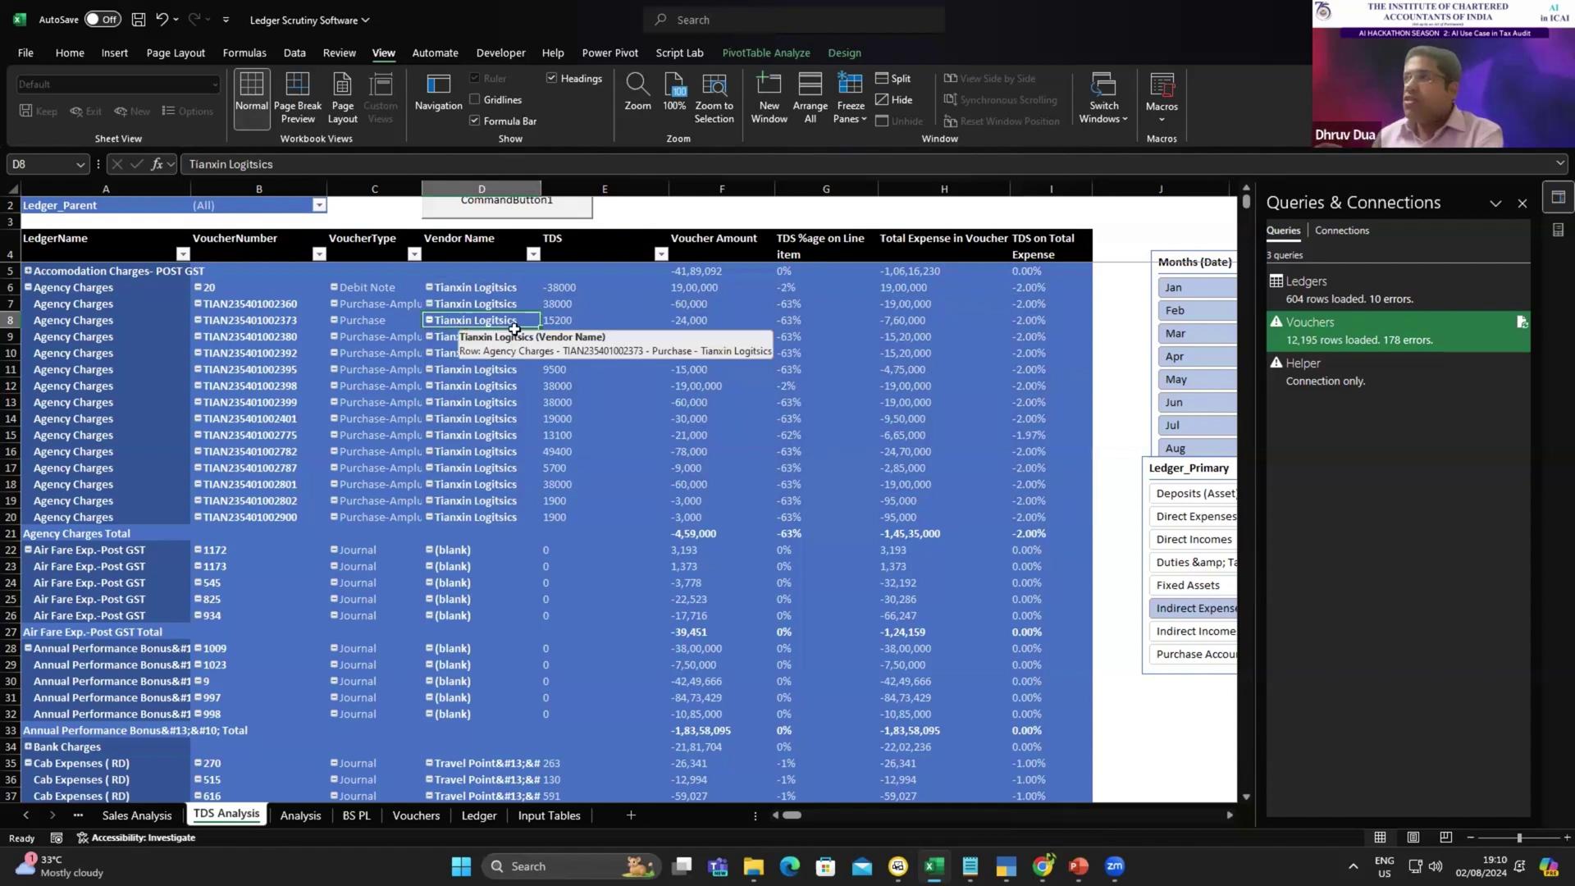
left_click(903, 332)
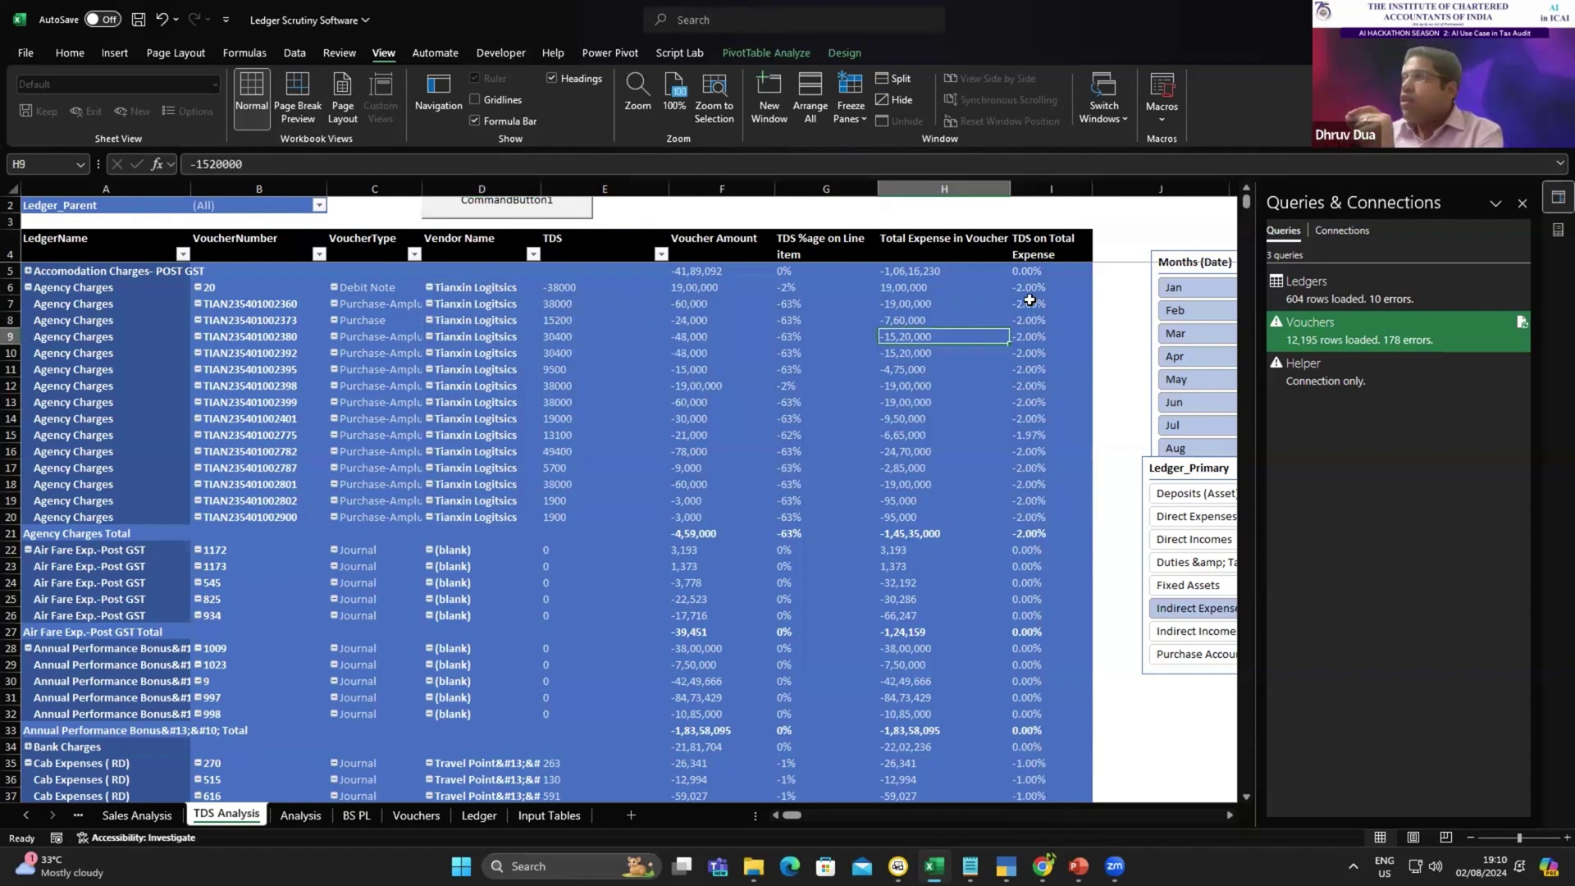
left_click(1047, 254)
left_click(902, 319)
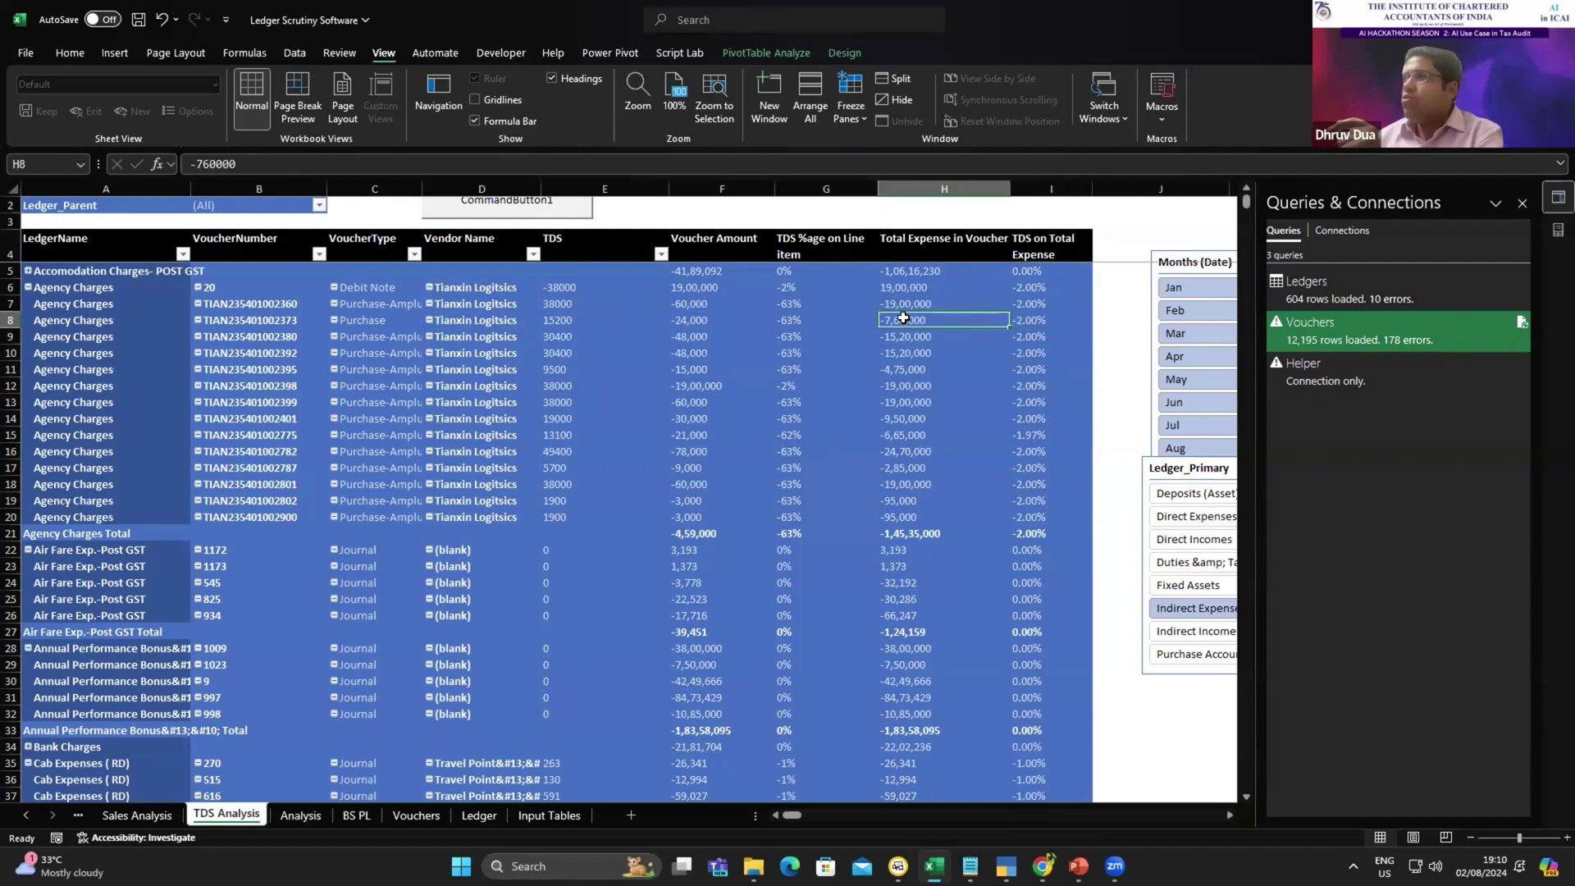
left_click(575, 317)
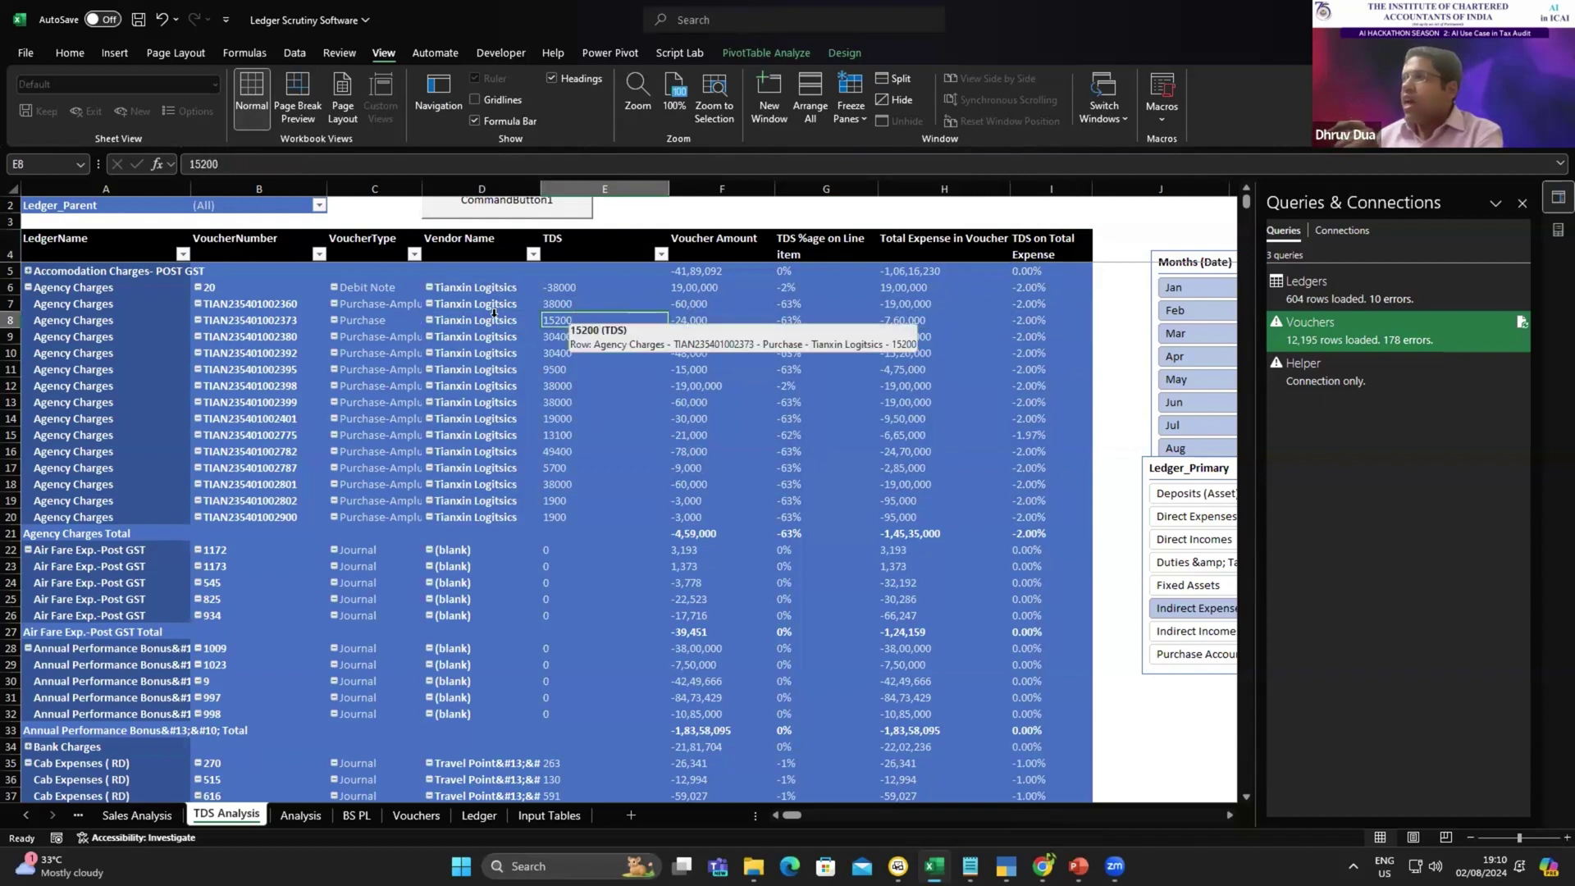
left_click(1026, 319)
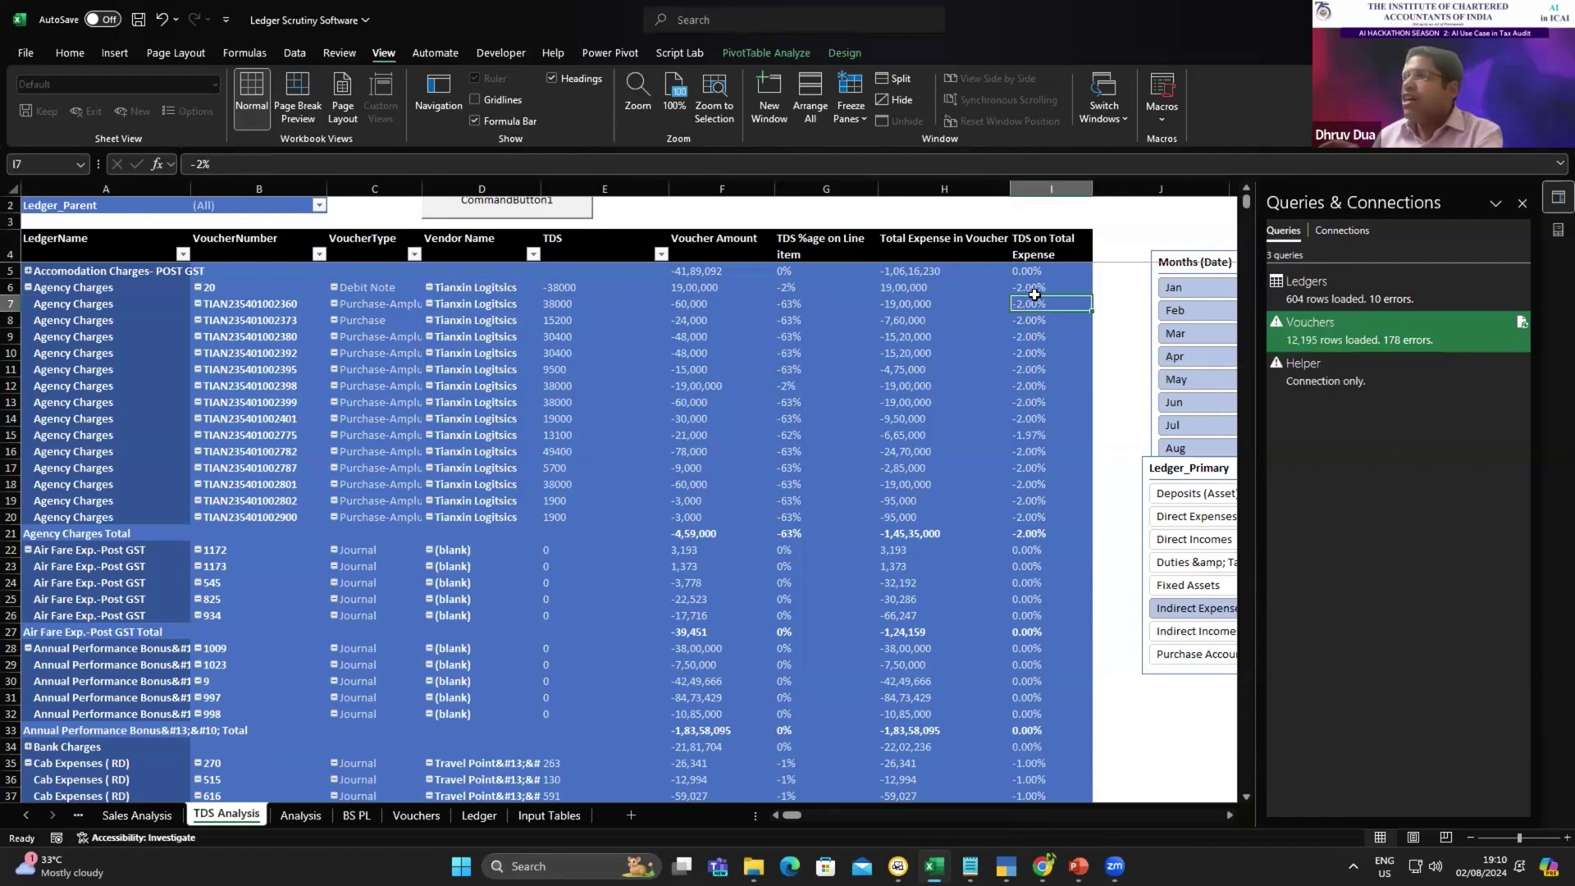
left_click(1032, 289)
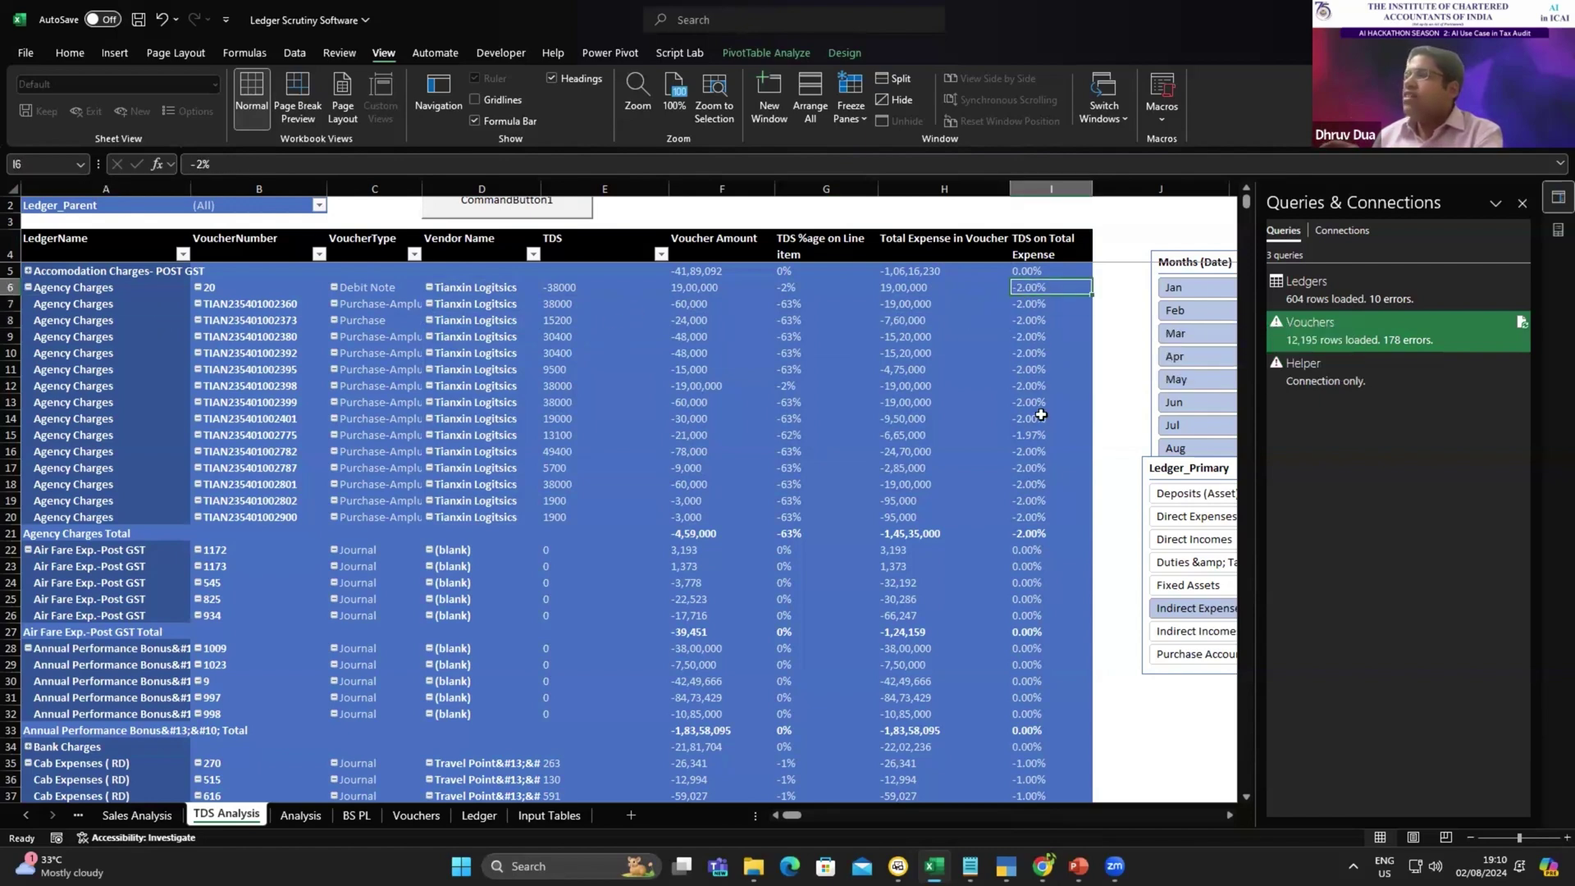
left_click(1041, 309)
left_click(1038, 369)
left_click(1030, 415)
left_click(1027, 480)
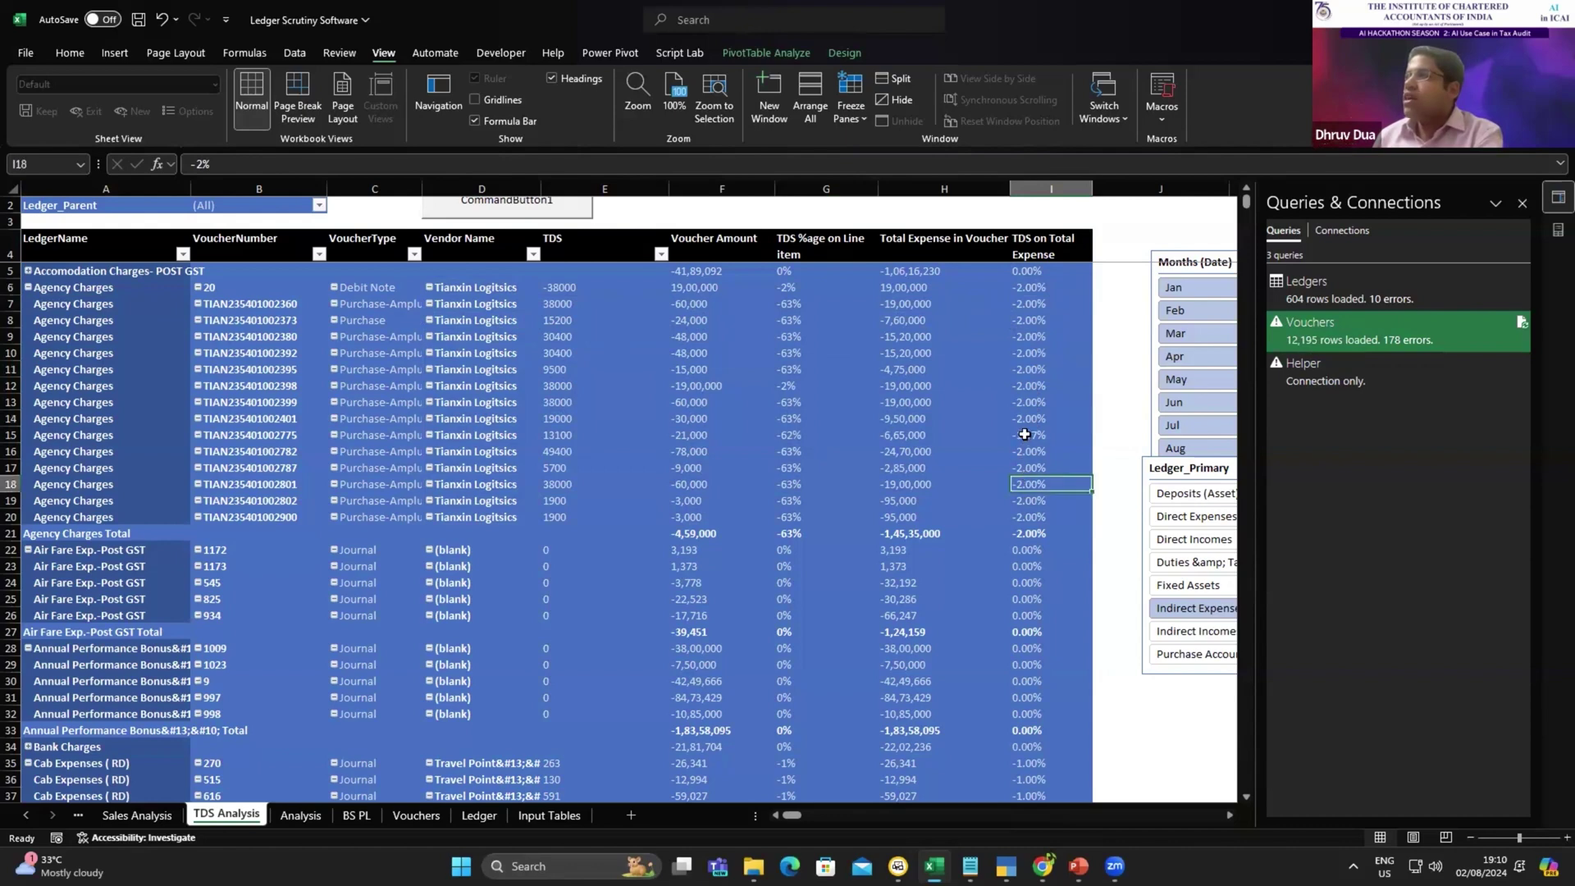
left_click(1025, 433)
key("shift+space")
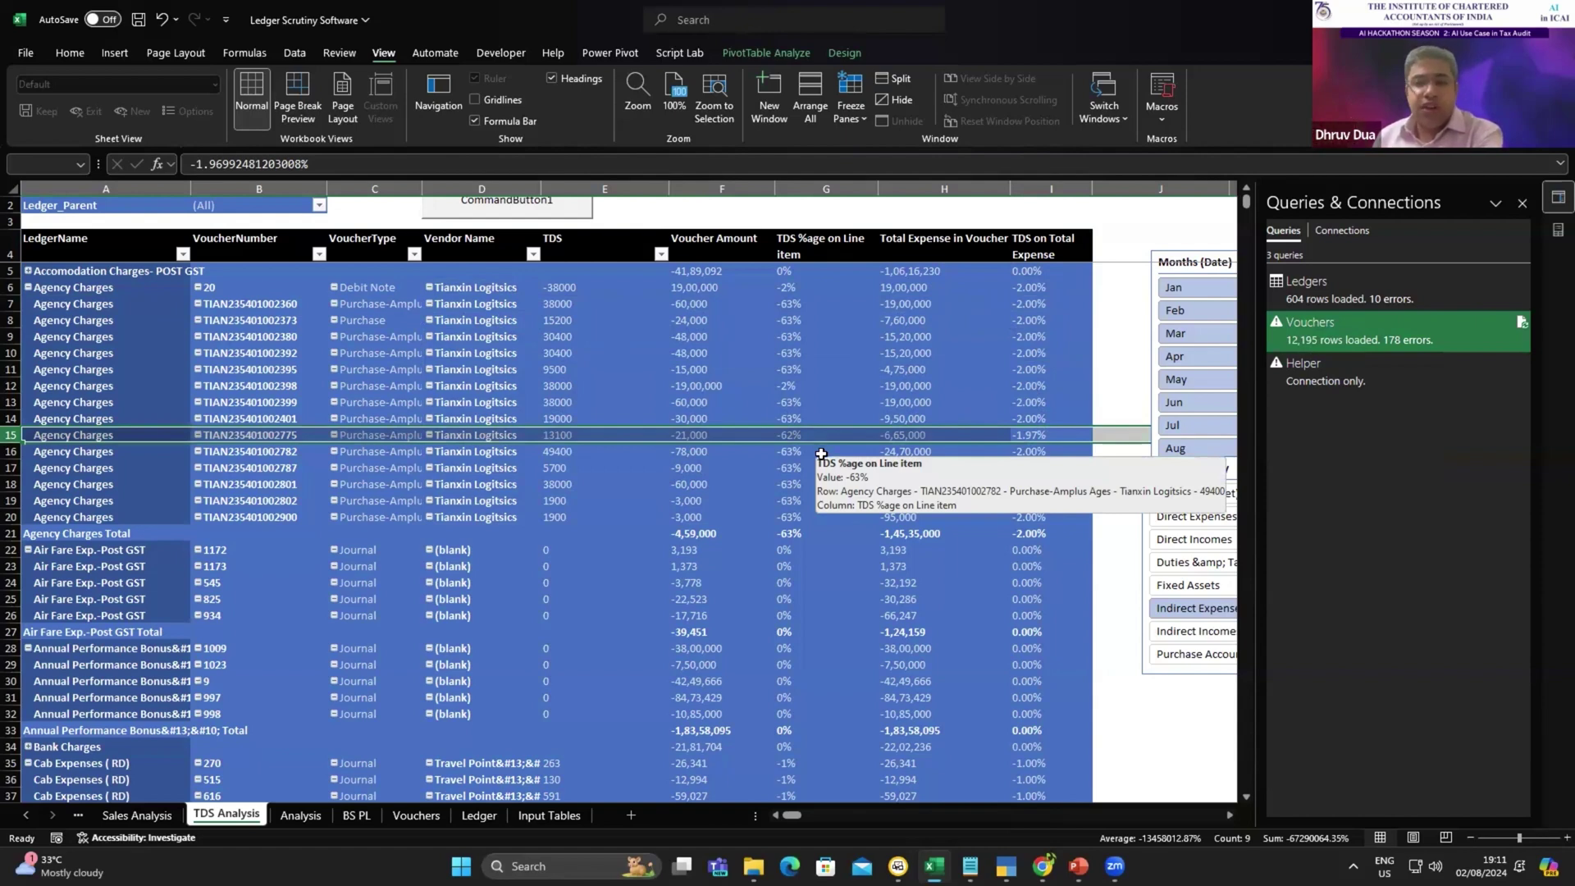
- Check the contract Service voucher amounts and select the TDS values in column E
scroll(722, 469, "down", 10)
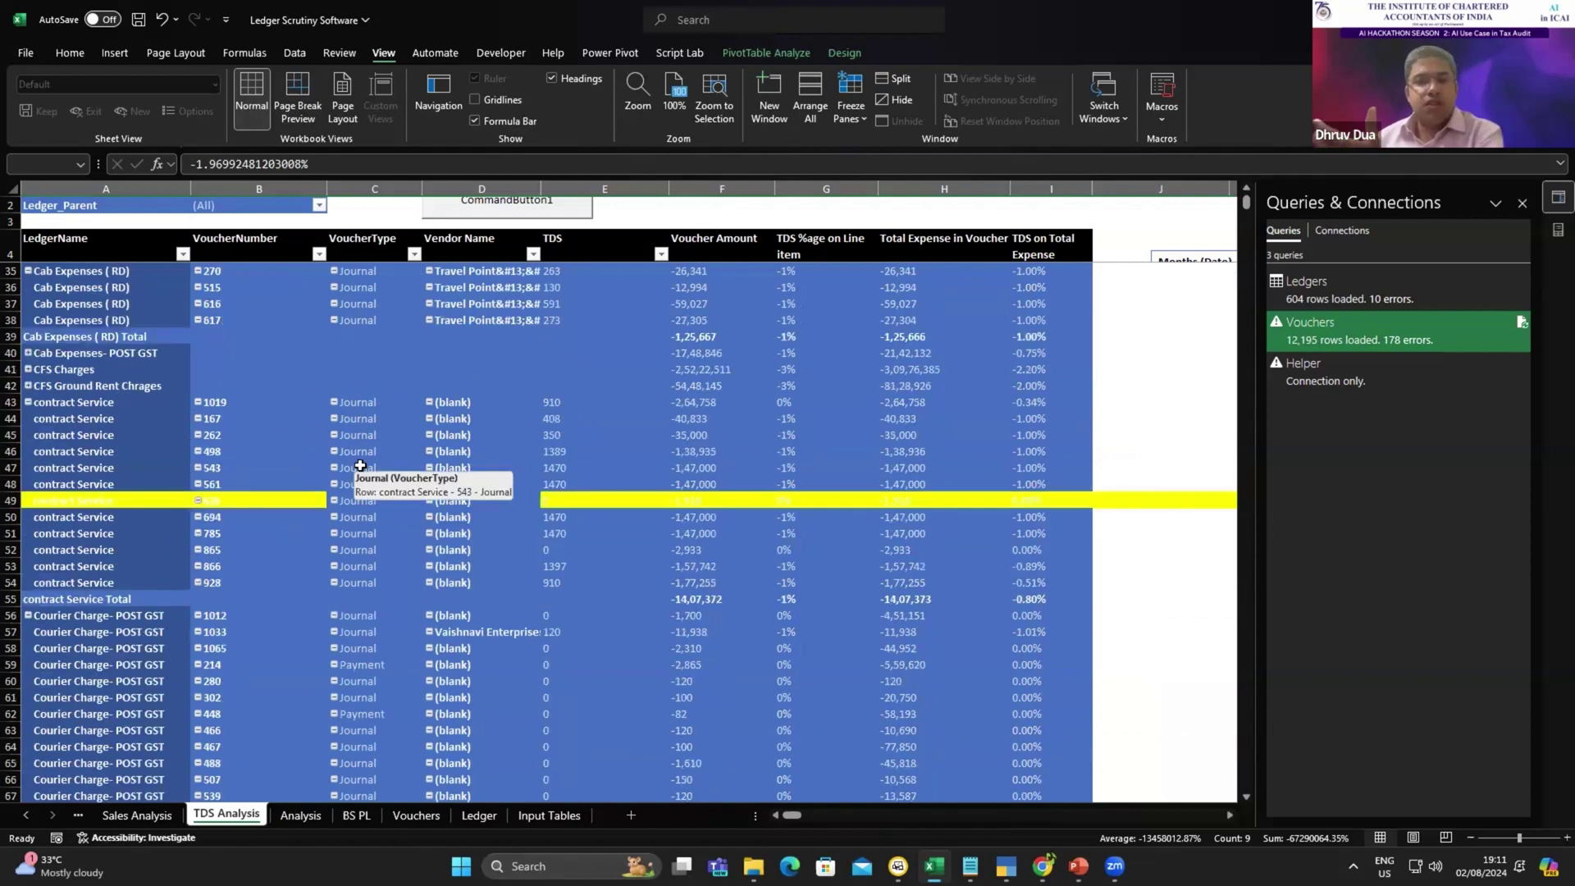
left_click(99, 406)
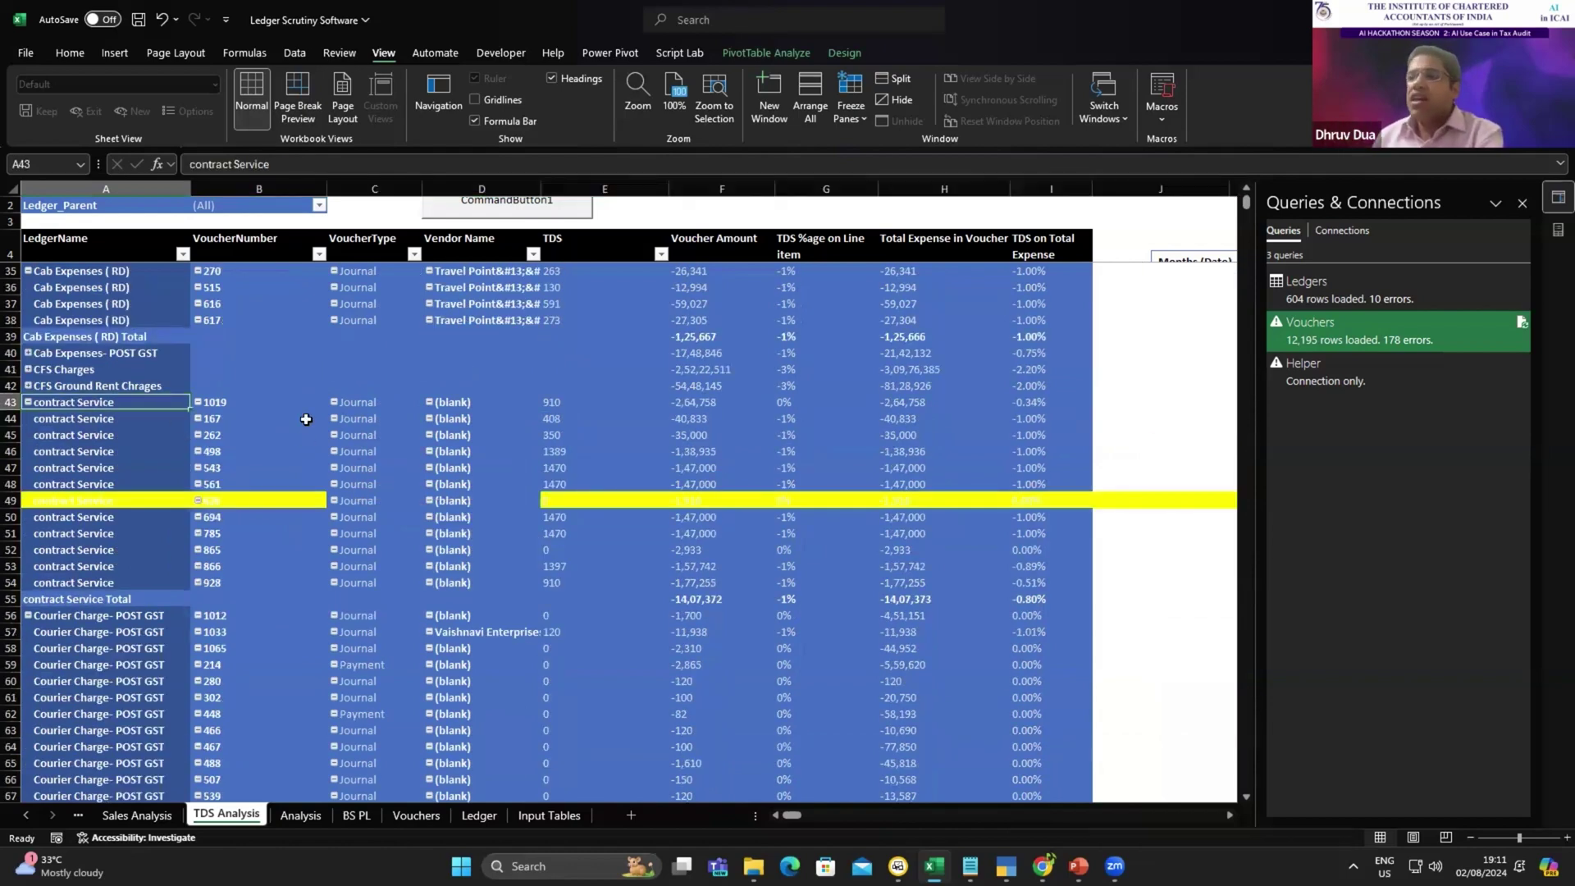
left_click(689, 452)
left_click(338, 394)
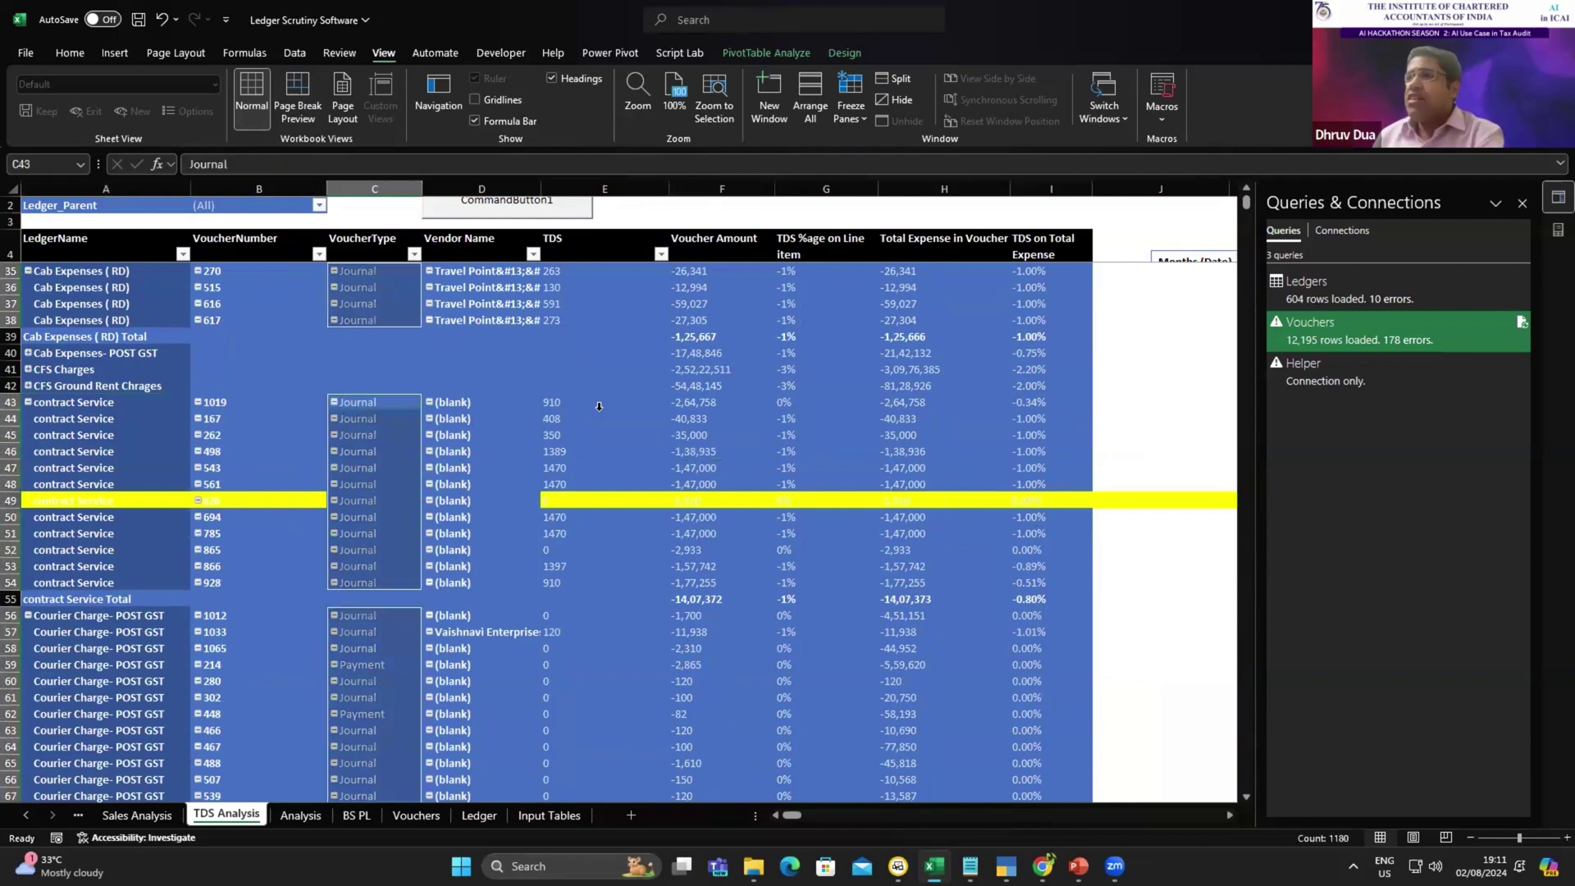
left_click(711, 409)
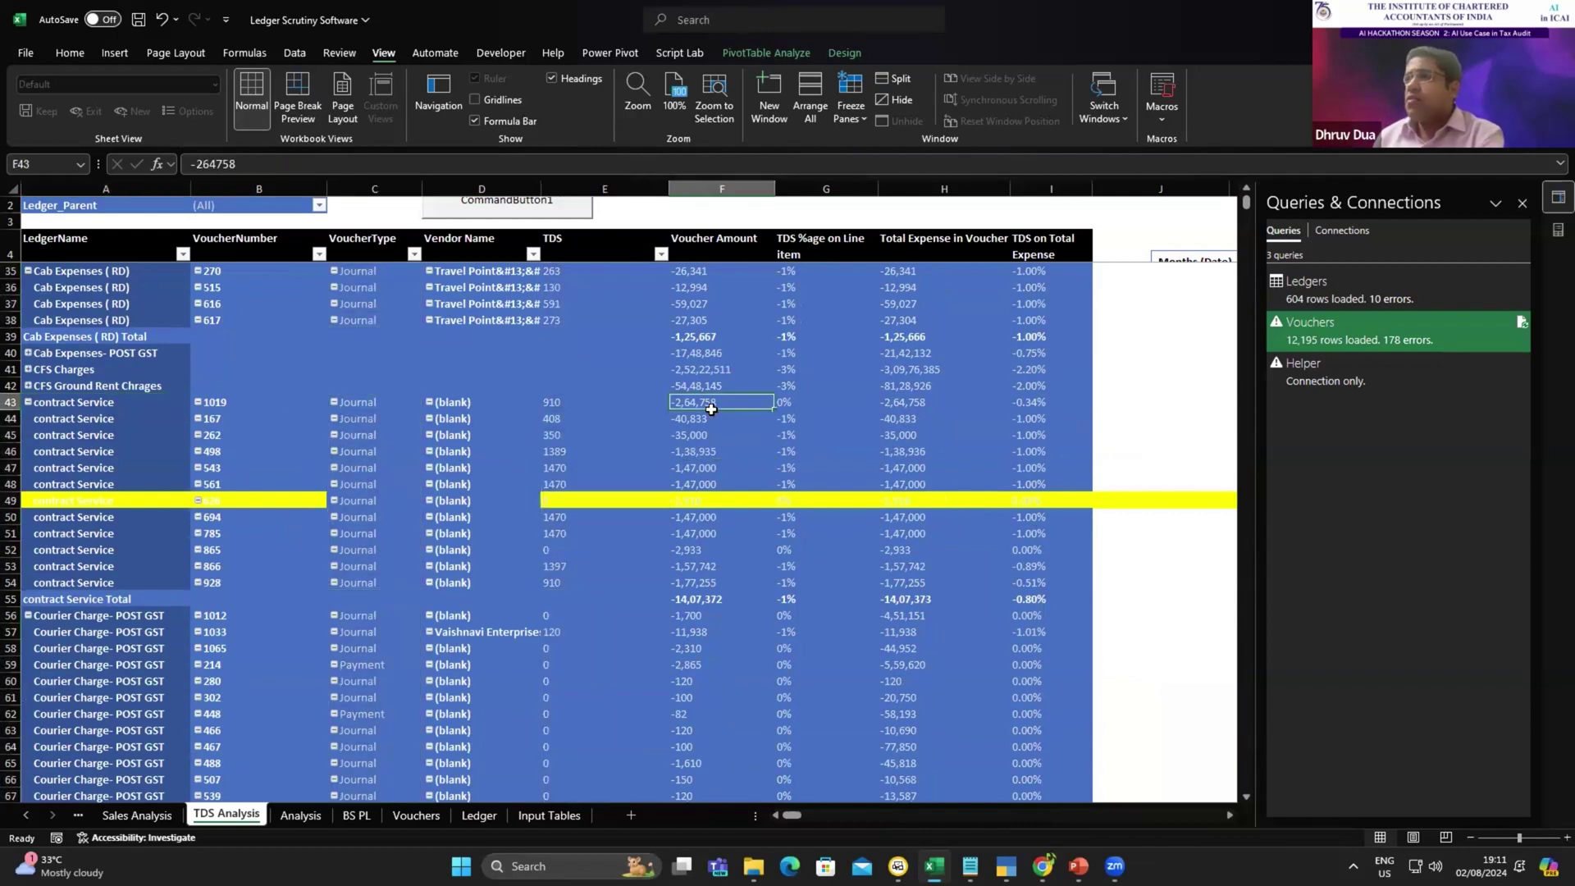
left_click(551, 410)
key("ctrl+space")
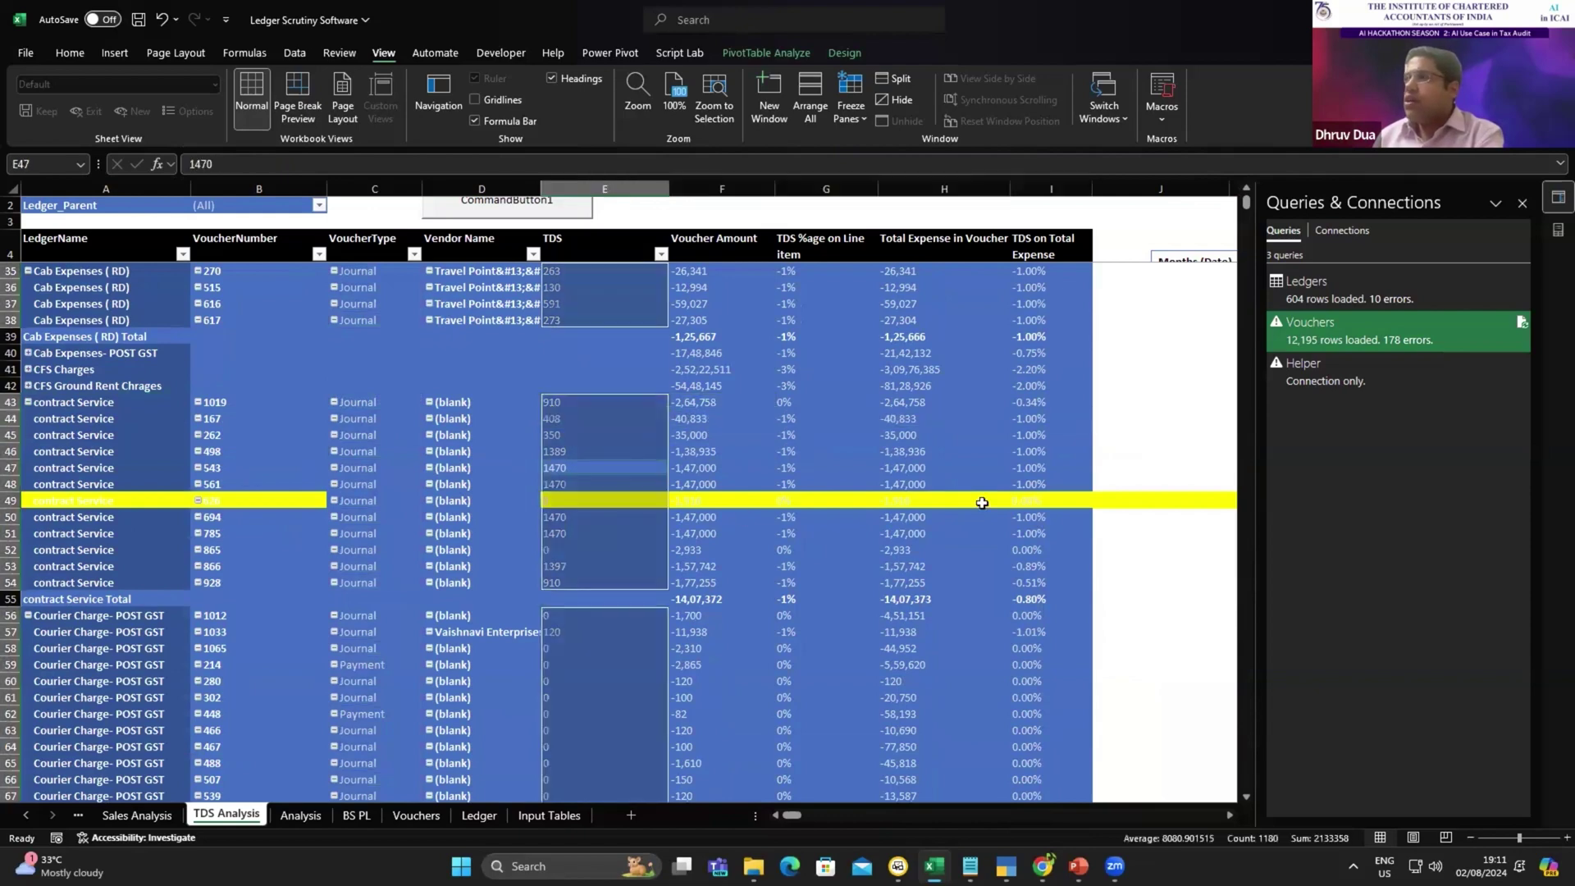
- Fill row 49 black and confirm its -1,916 voucher amount and total expense
left_click_drag(943, 501, 24, 501)
left_click(70, 53)
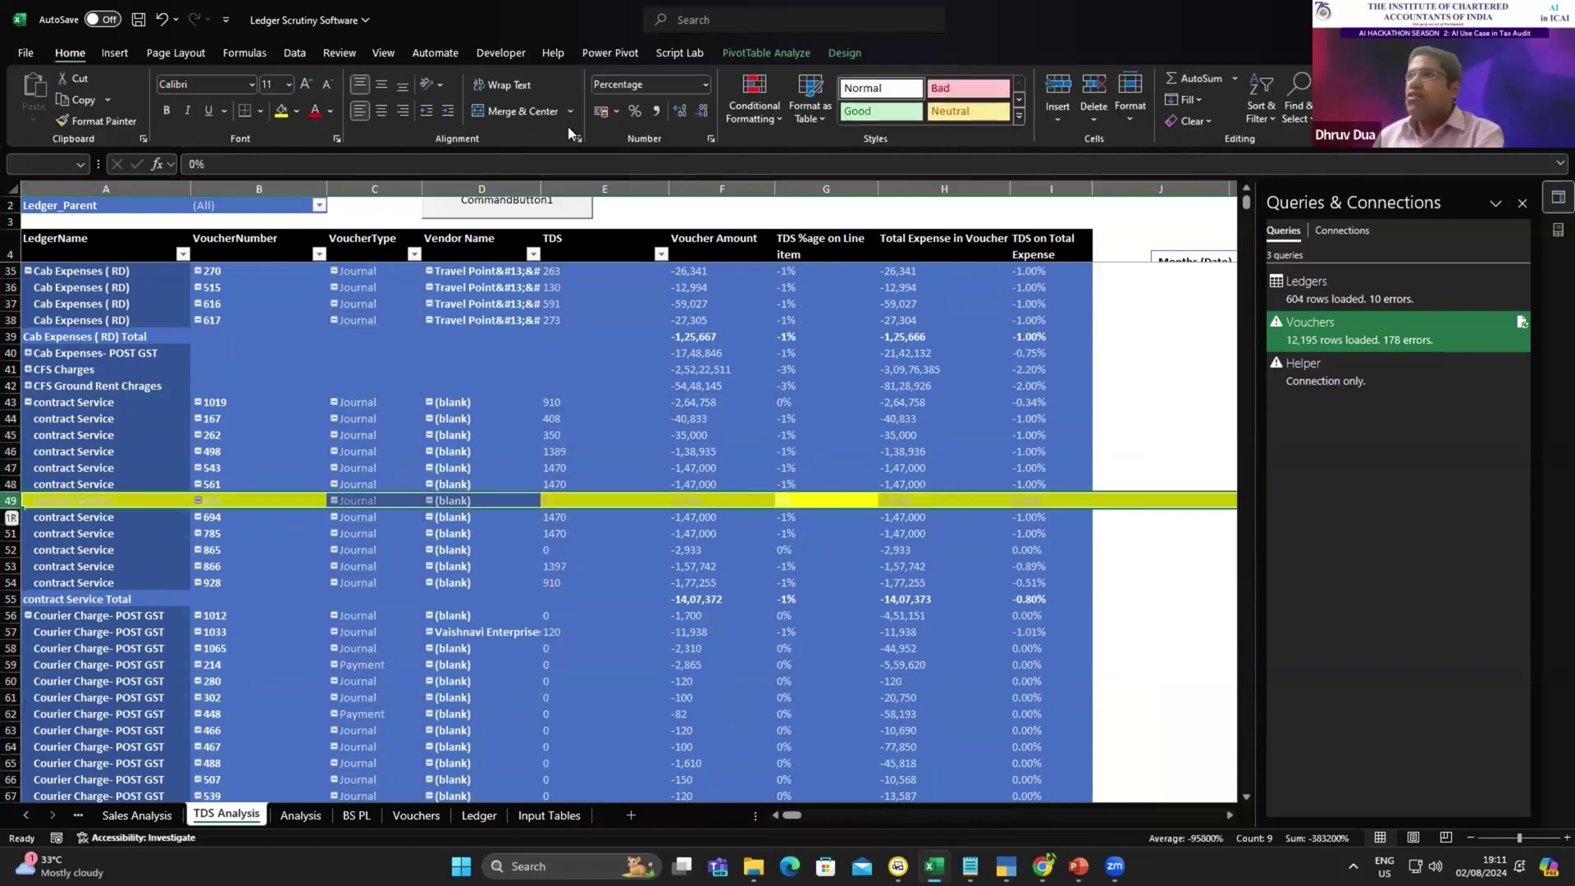
left_click(296, 111)
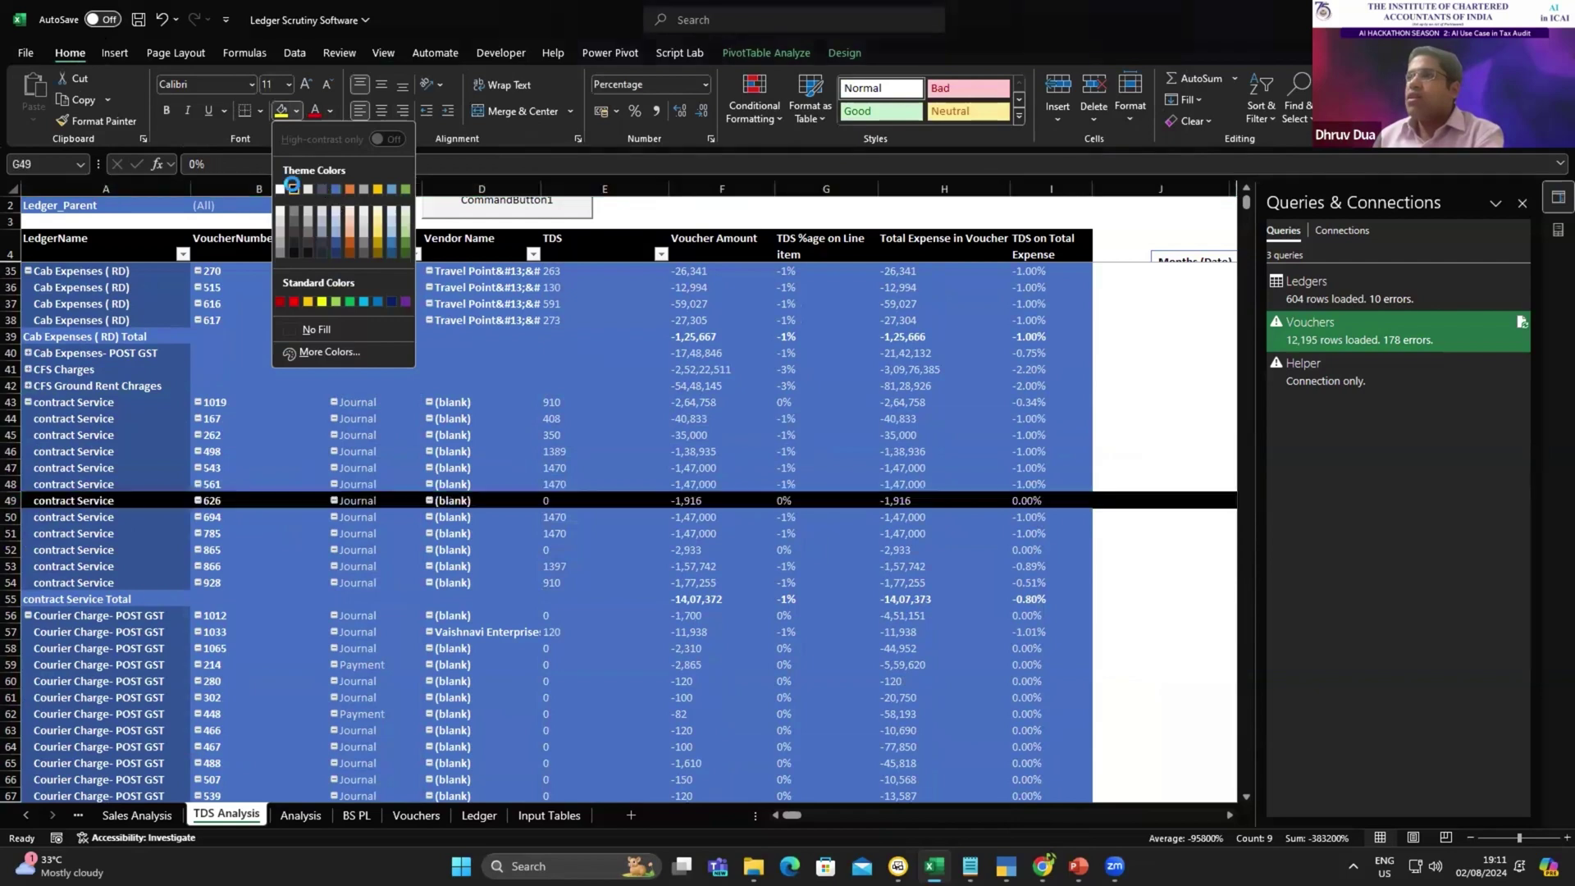
left_click(292, 184)
left_click(709, 486)
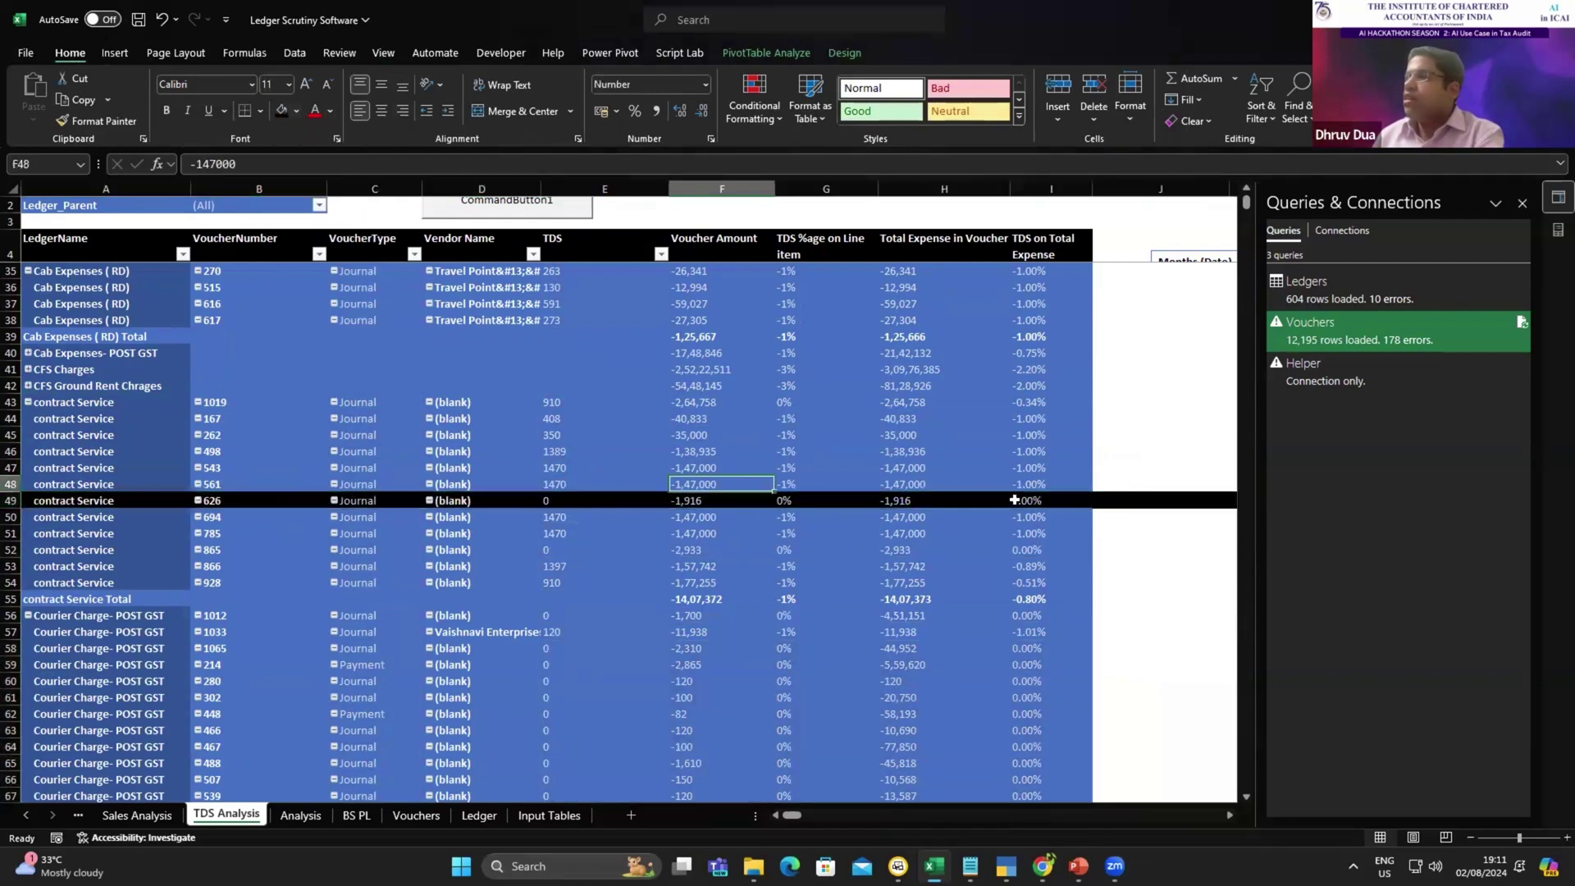
left_click(689, 500)
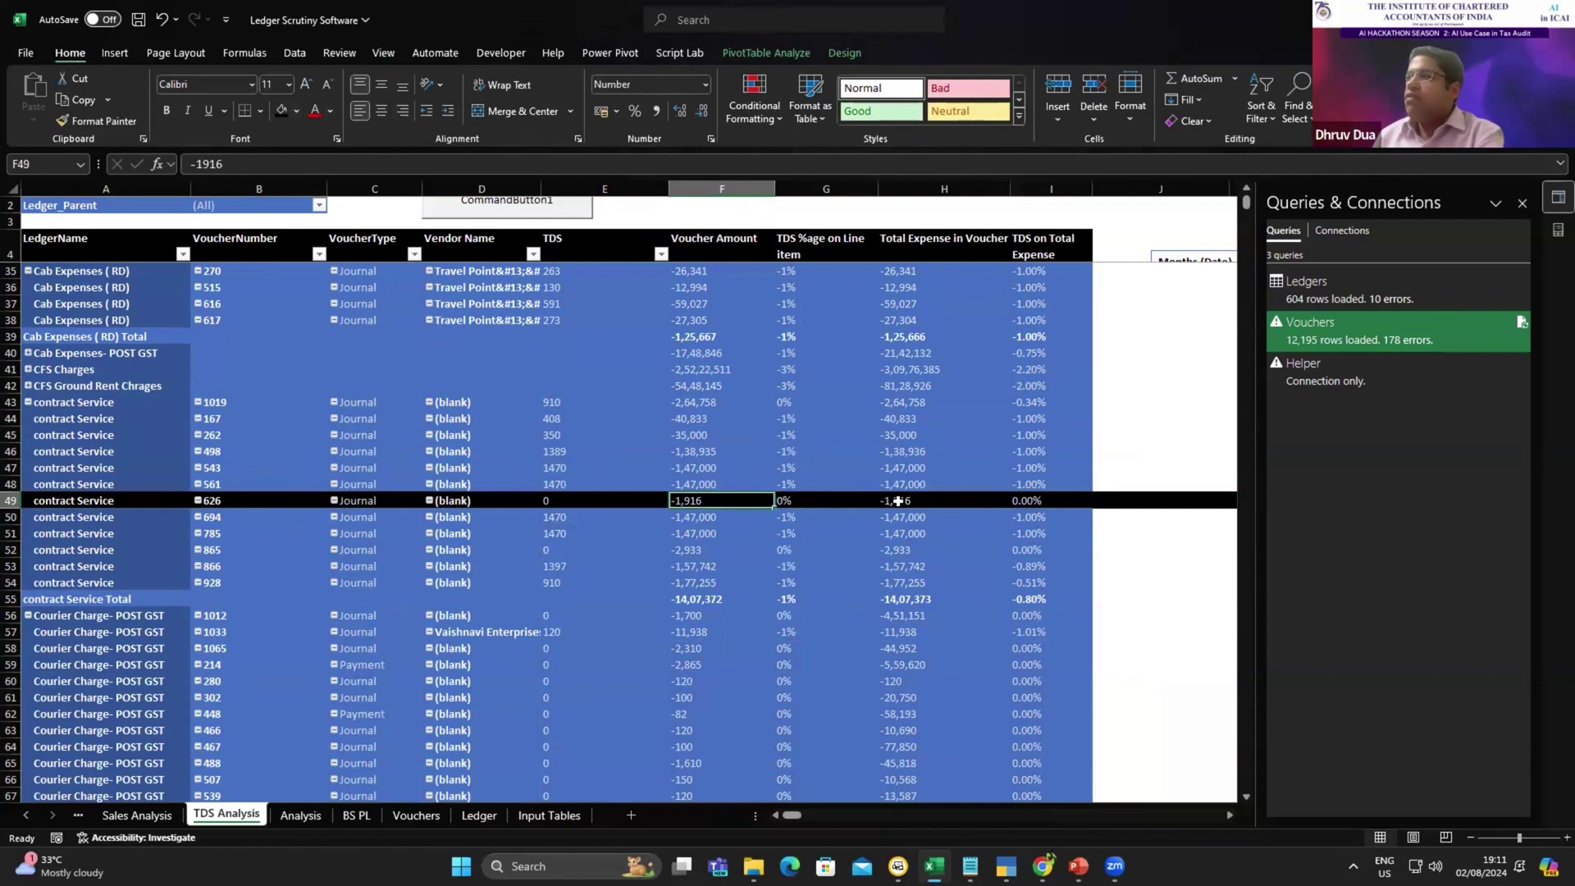
mouse_move(896, 499)
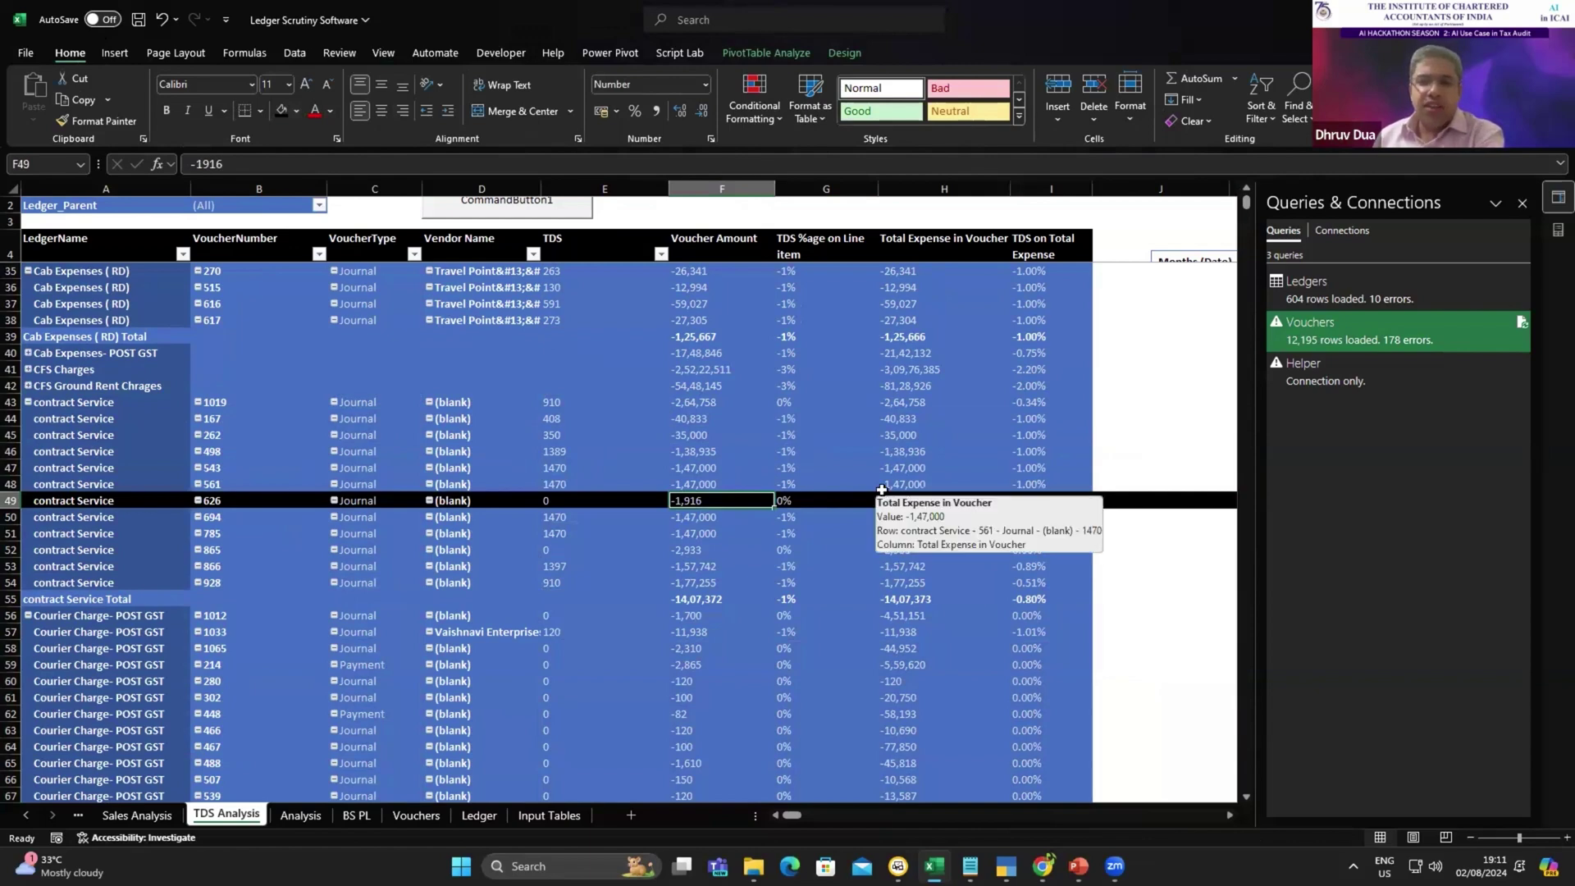
left_click(944, 500)
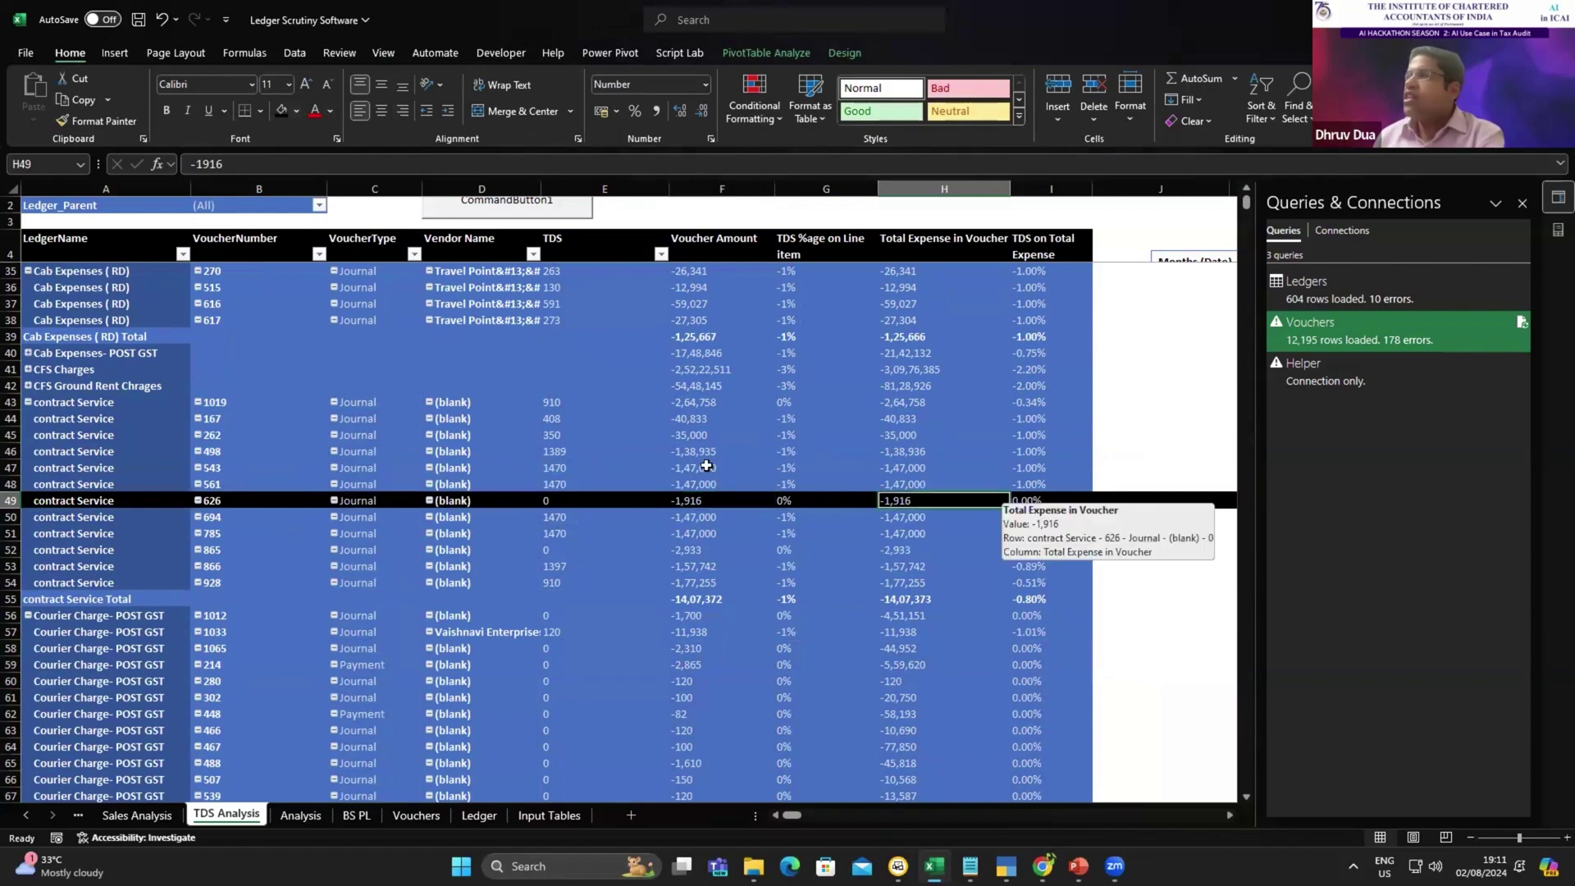
- Scroll further down the TDS Analysis ledger rows past a lower TDS percentage cell
scroll(707, 466, "up", 10)
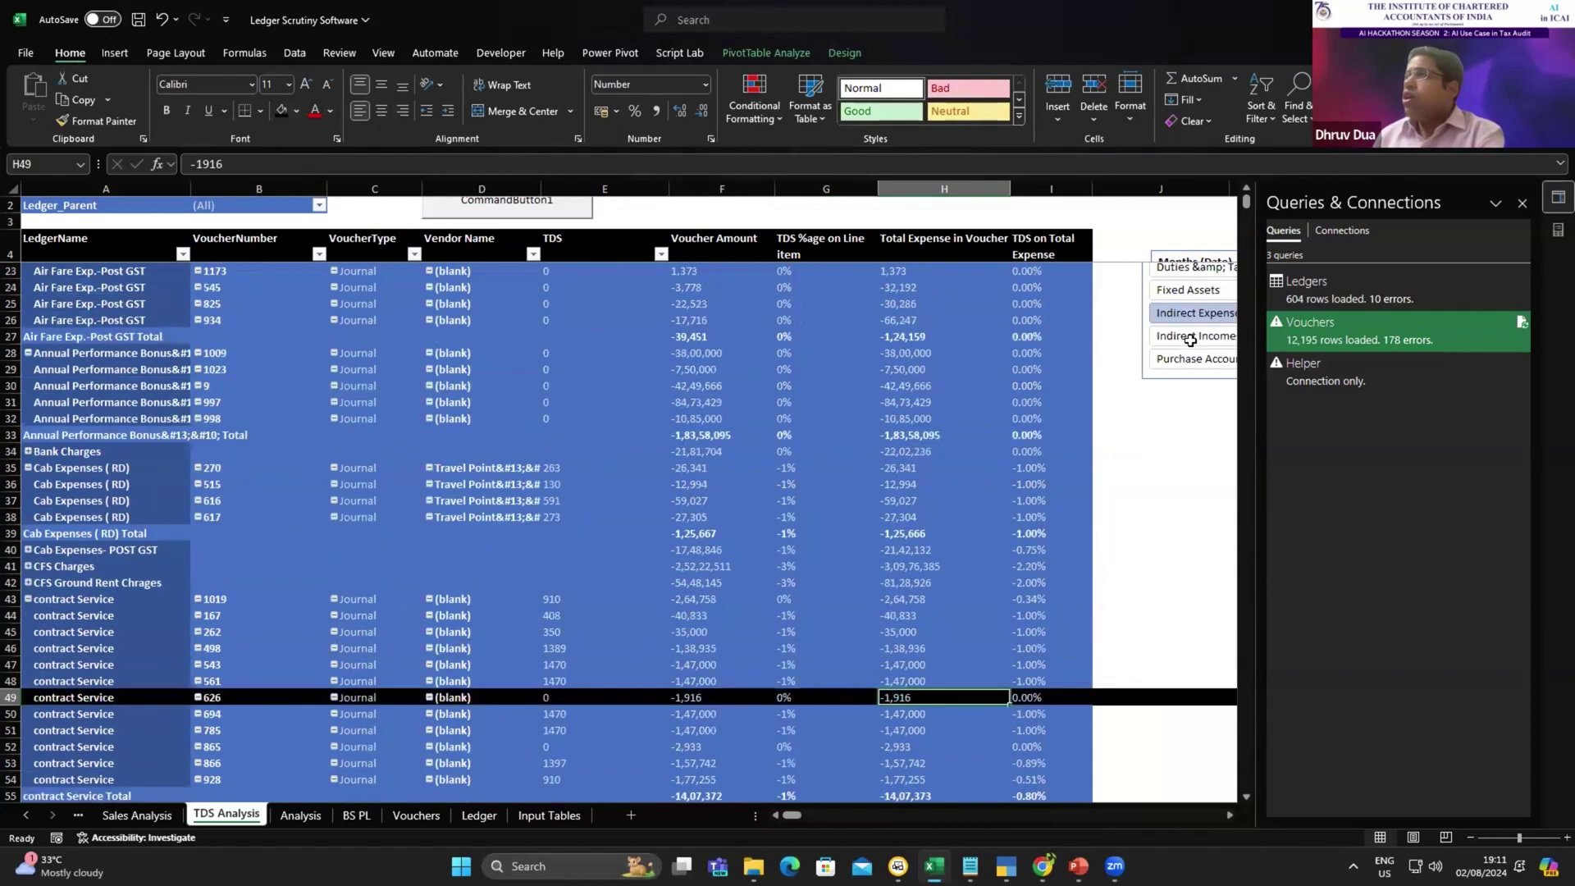
scroll(1072, 452, "down", 2)
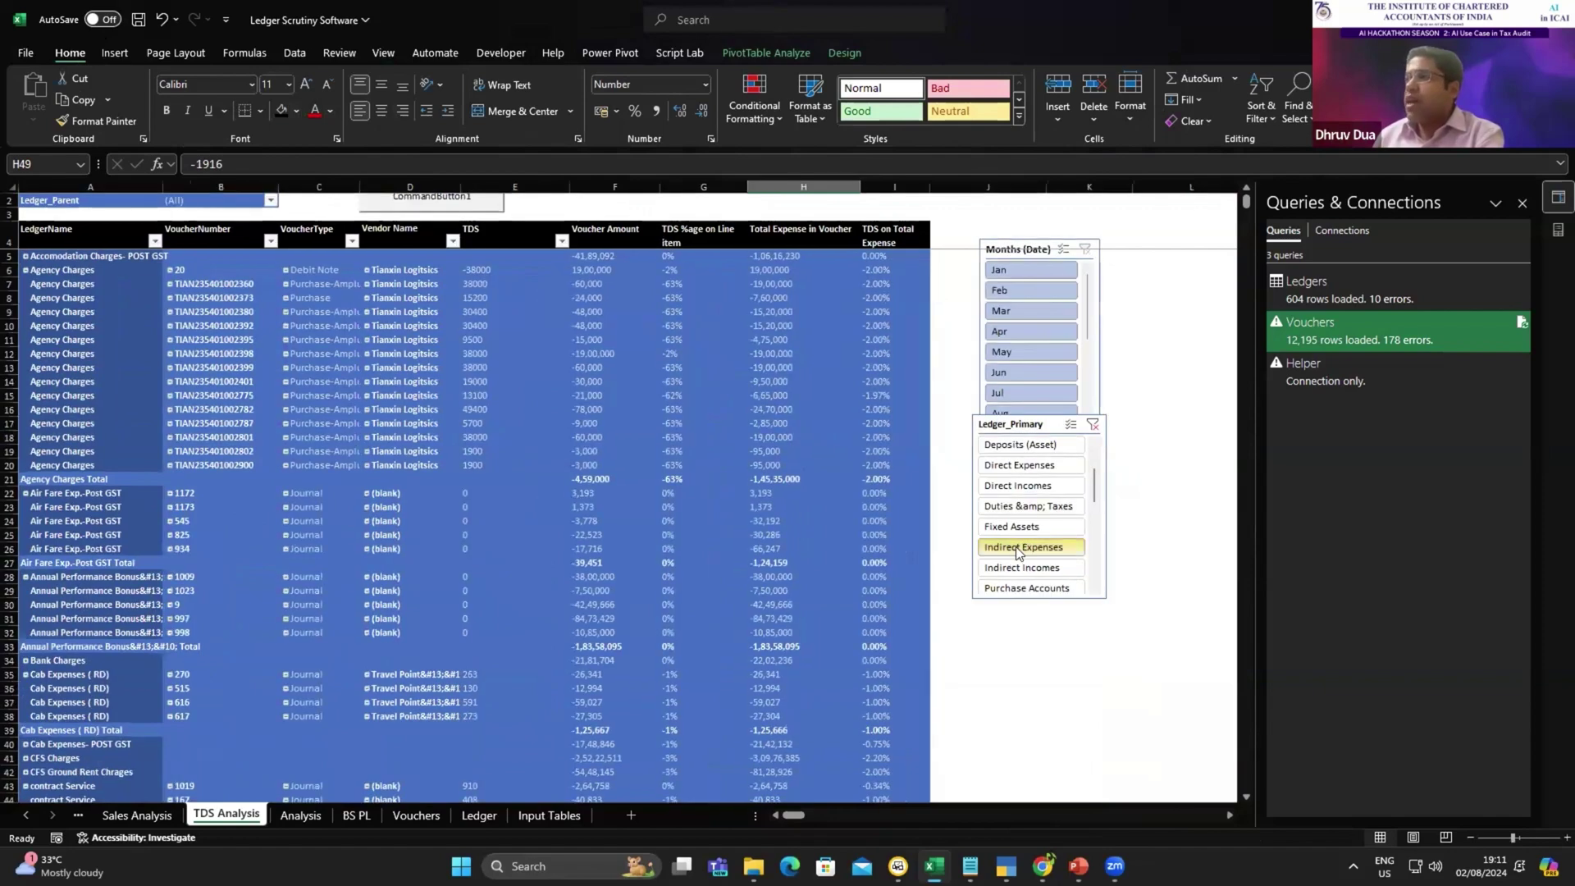
left_click(314, 325)
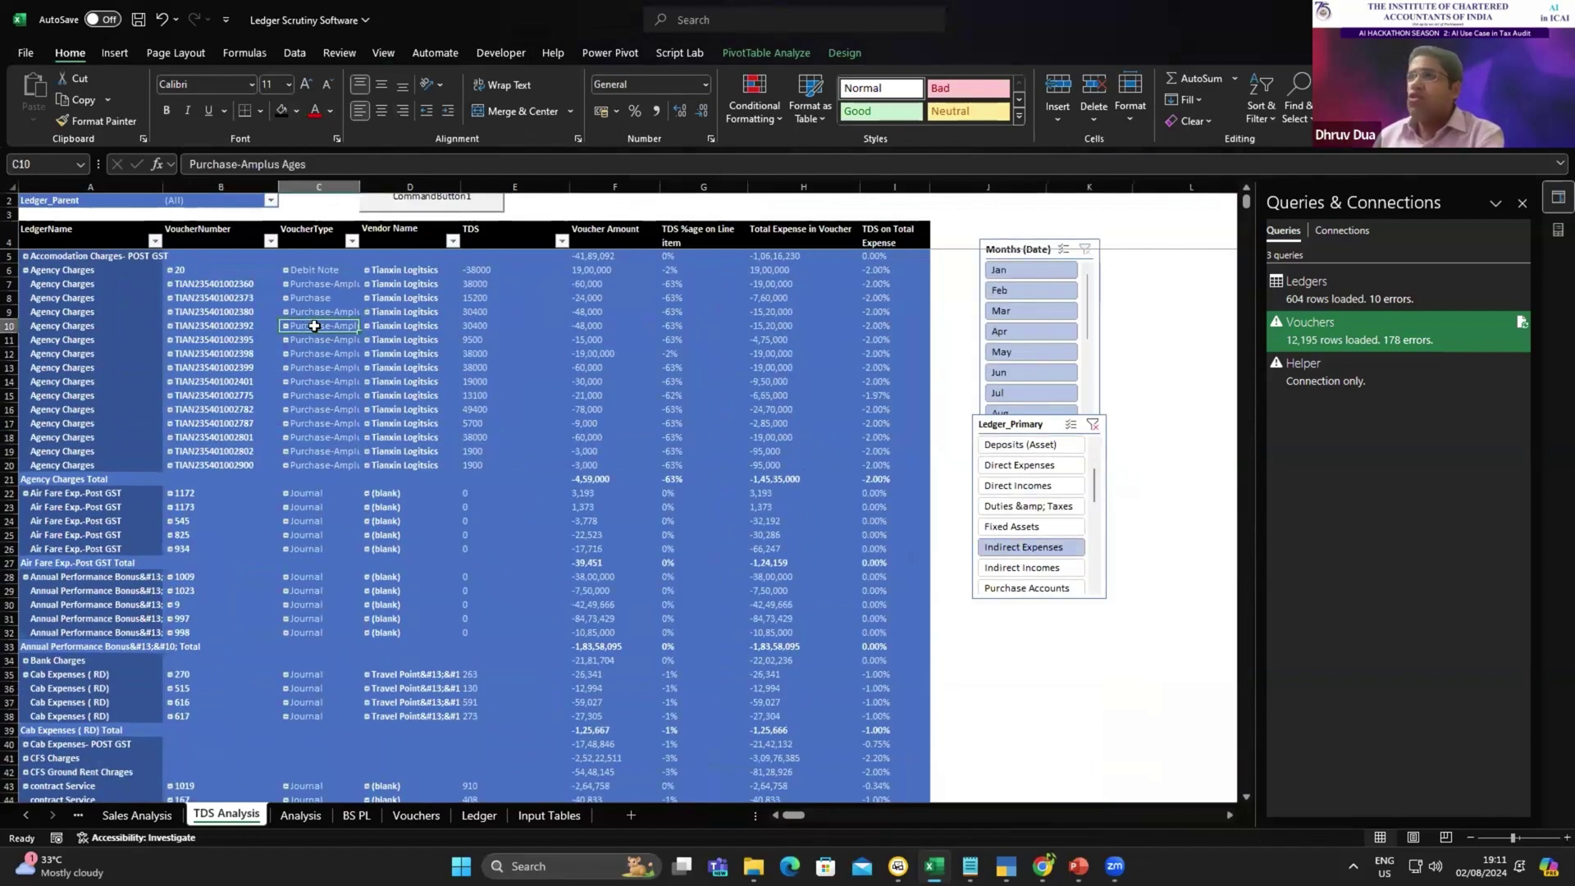
scroll(247, 520, "down", 20)
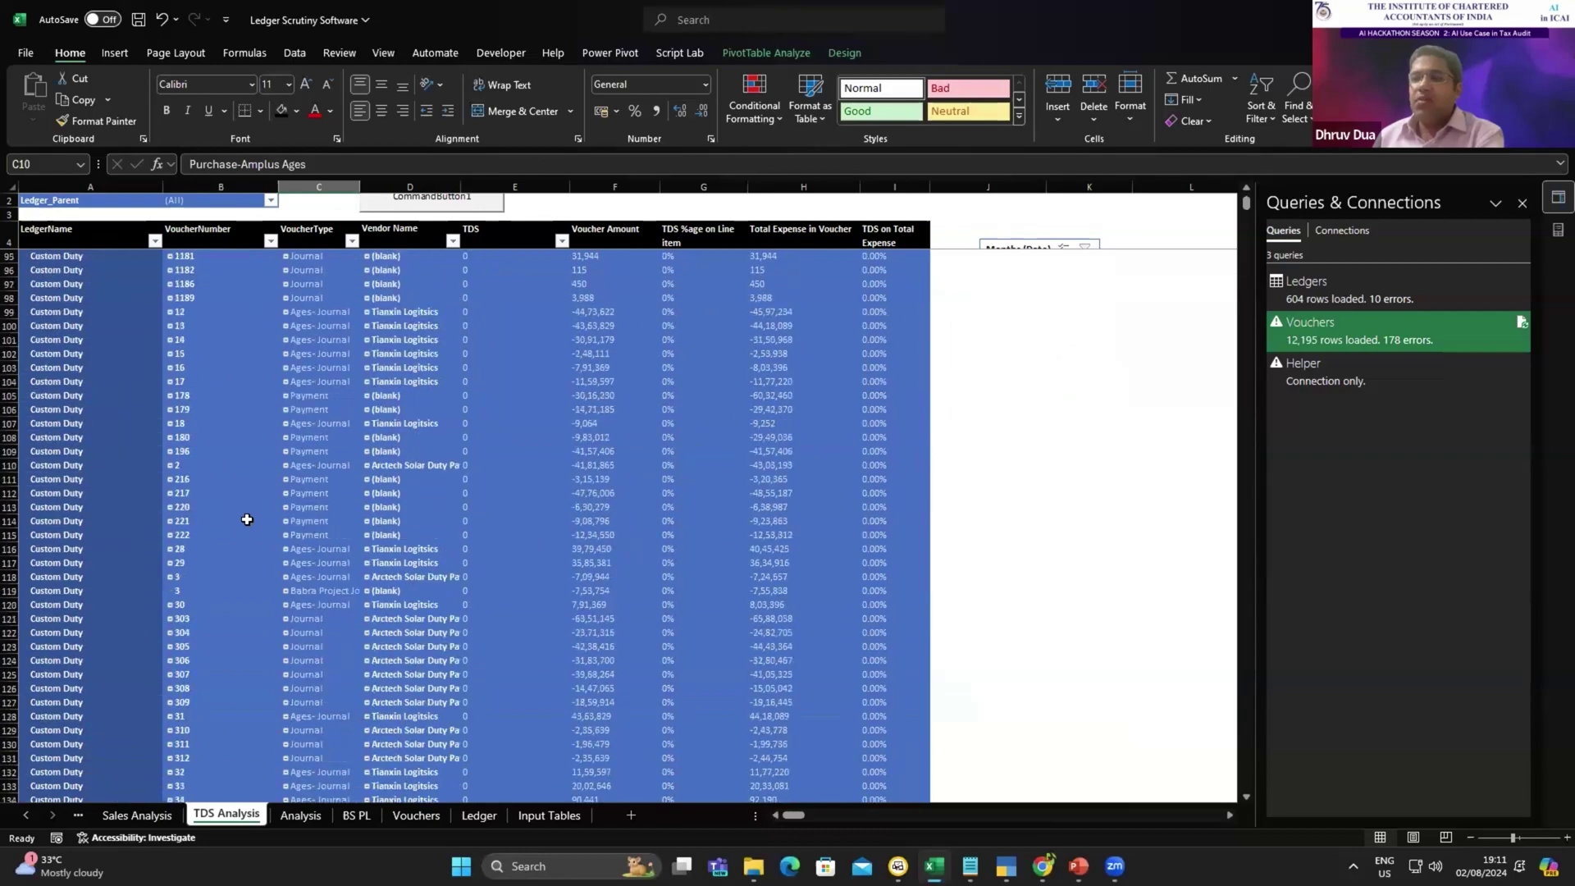
scroll(1015, 499, "down", 18)
left_click(857, 487)
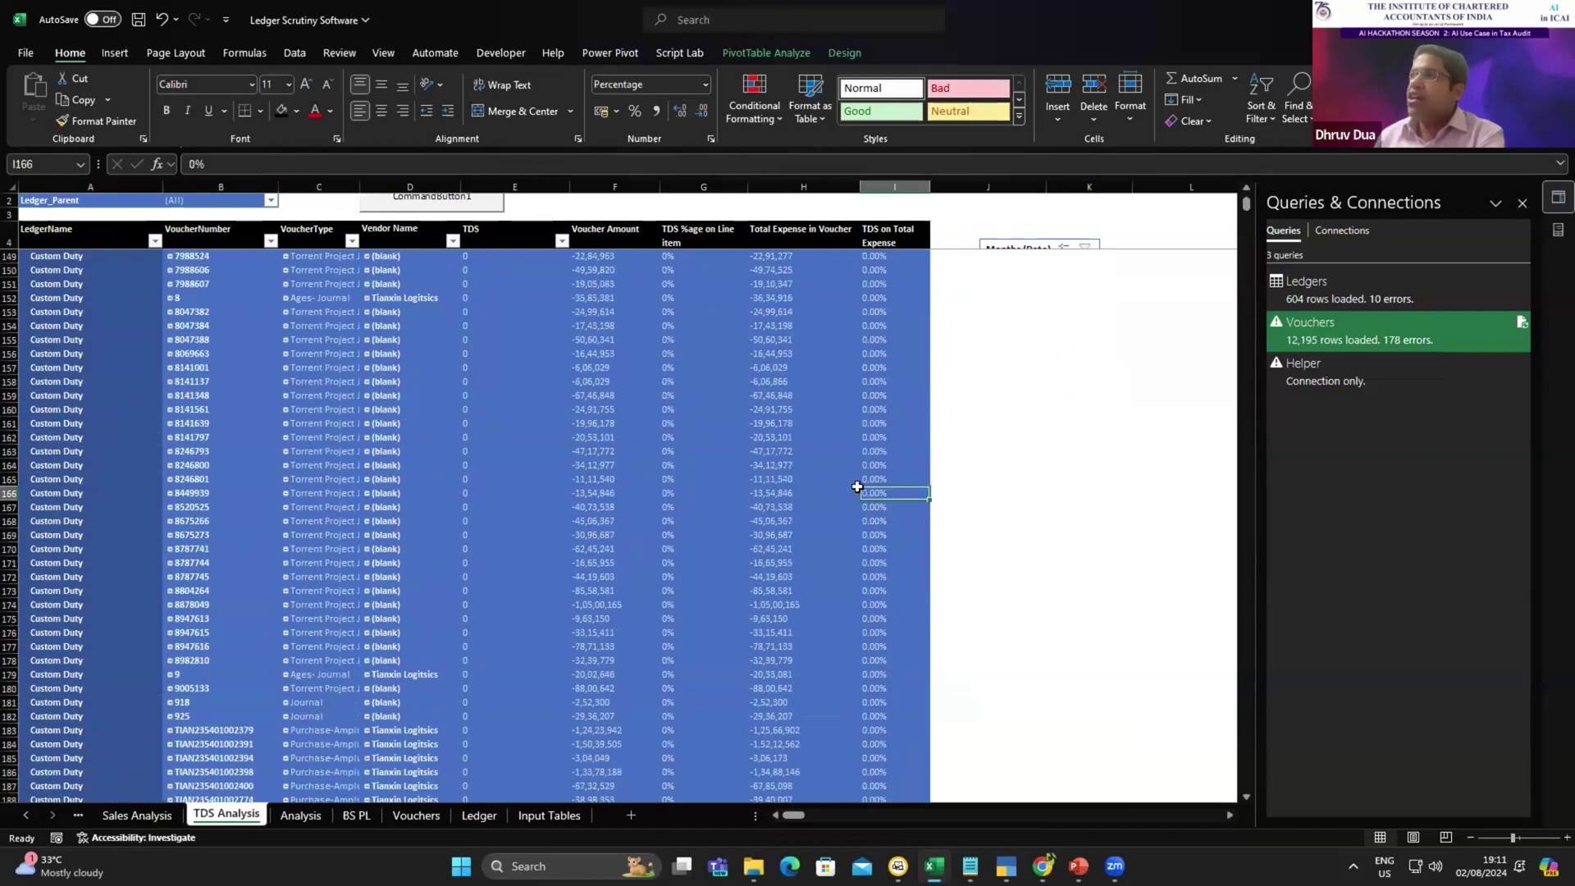
key("Page_Down")
key("Page_Down")
key("Page_Down")
key("Page_Down")
key("Page_Down")
key("Page_Down")
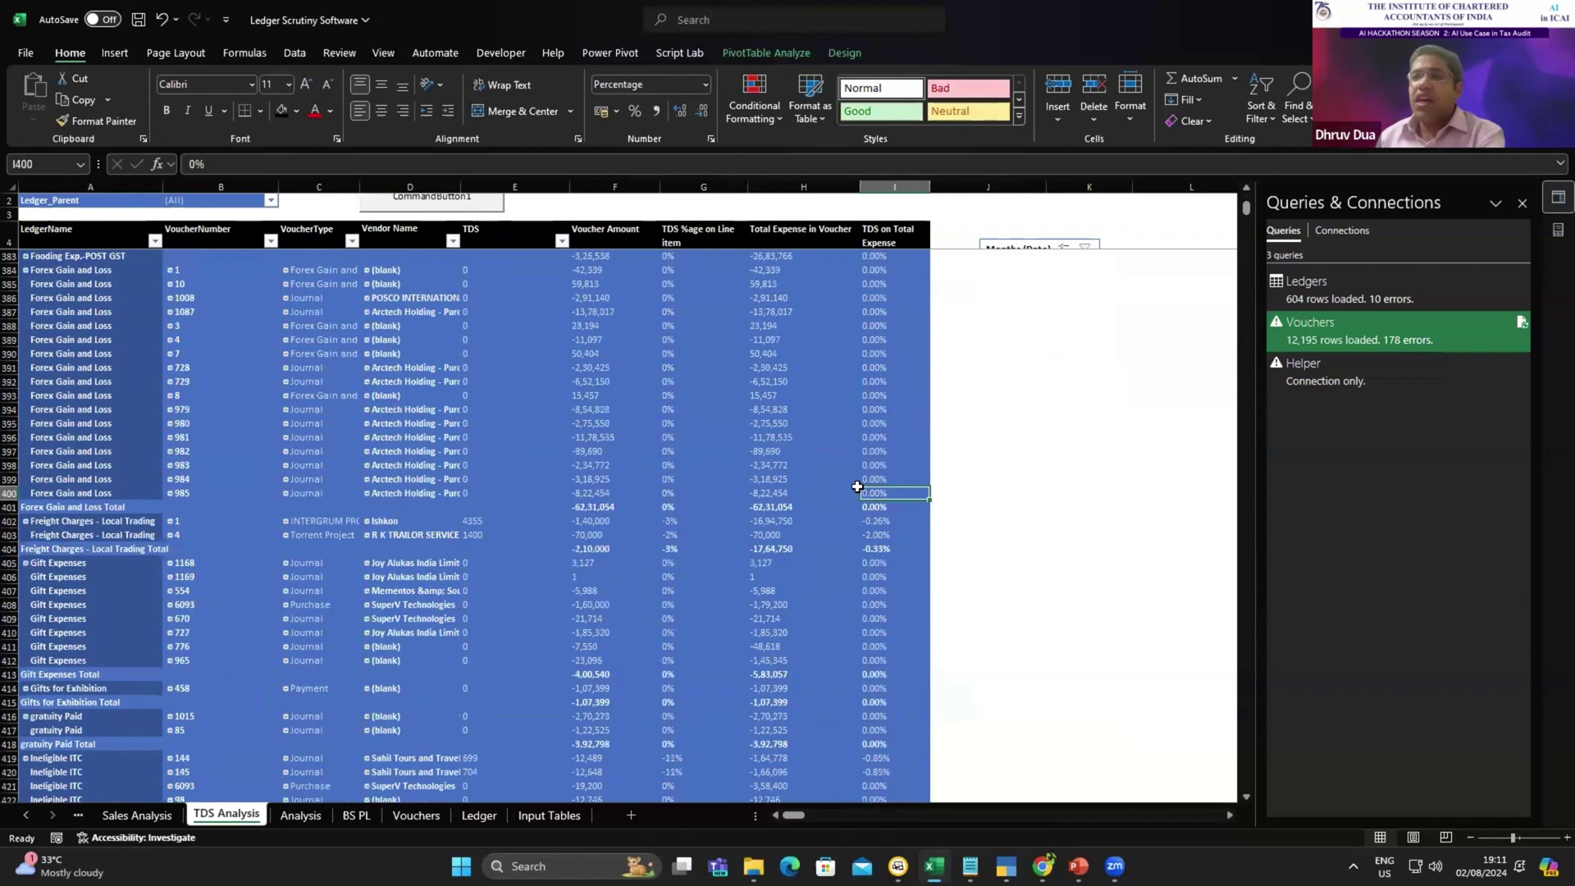
key("Page_Down")
key("Page_Down")
key("Page_Down")
- Search for 'prof' to jump to the first Professional Charges entry
key("ctrl+f")
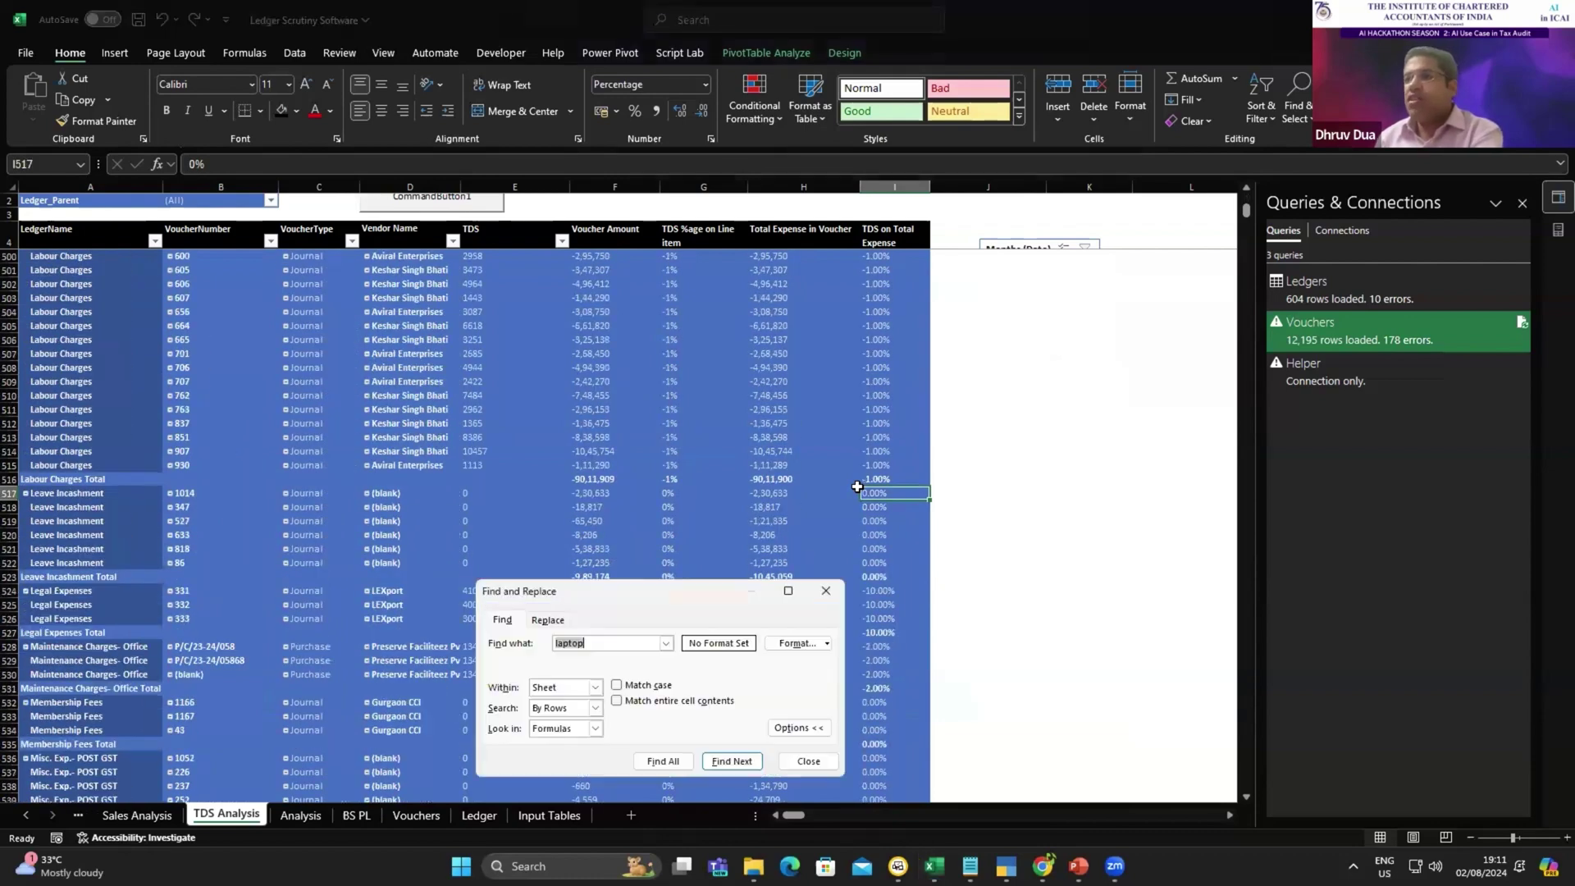
type("prof")
key("Return")
key("Escape")
- Select the Professional Charges rows 638–653 and review row 647's -9.33% TDS entry and vendor
key("shift+space")
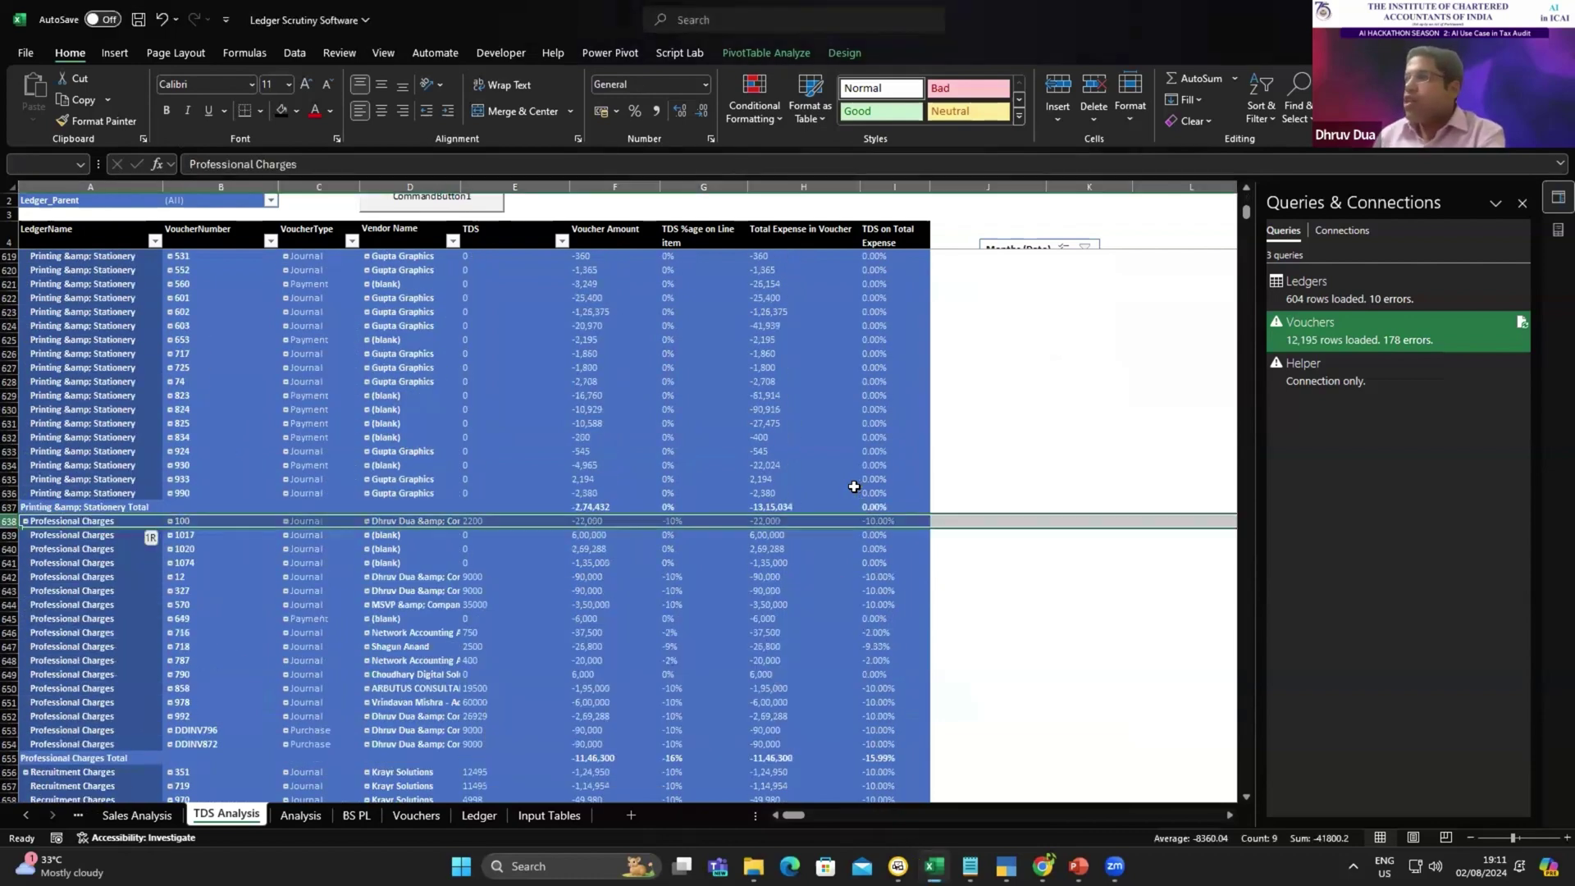
key("shift+Down")
key("shift+Down")
key("shift+Down")
key("shift+Down")
key("shift+Down")
key("shift+Down")
key("shift+Down")
key("shift+Down")
key("shift+Down")
key("shift+Down")
key("shift+Down")
key("shift+Down")
key("shift+Down")
key("shift+Down")
key("shift+Down")
key("shift+Down")
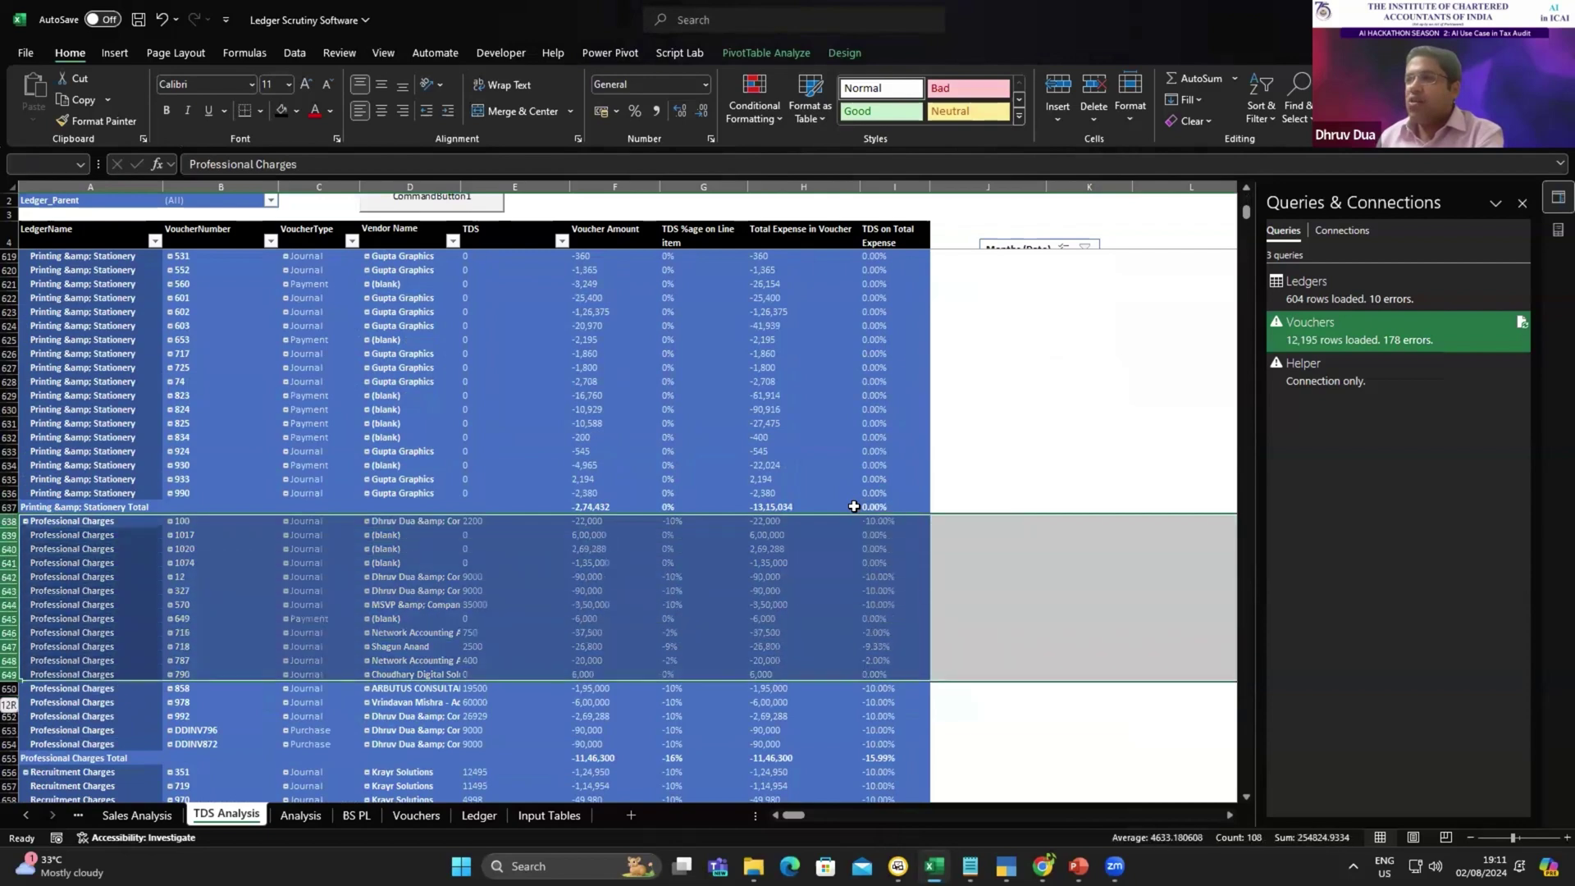
key("shift+Up")
scroll(858, 517, "down", 1)
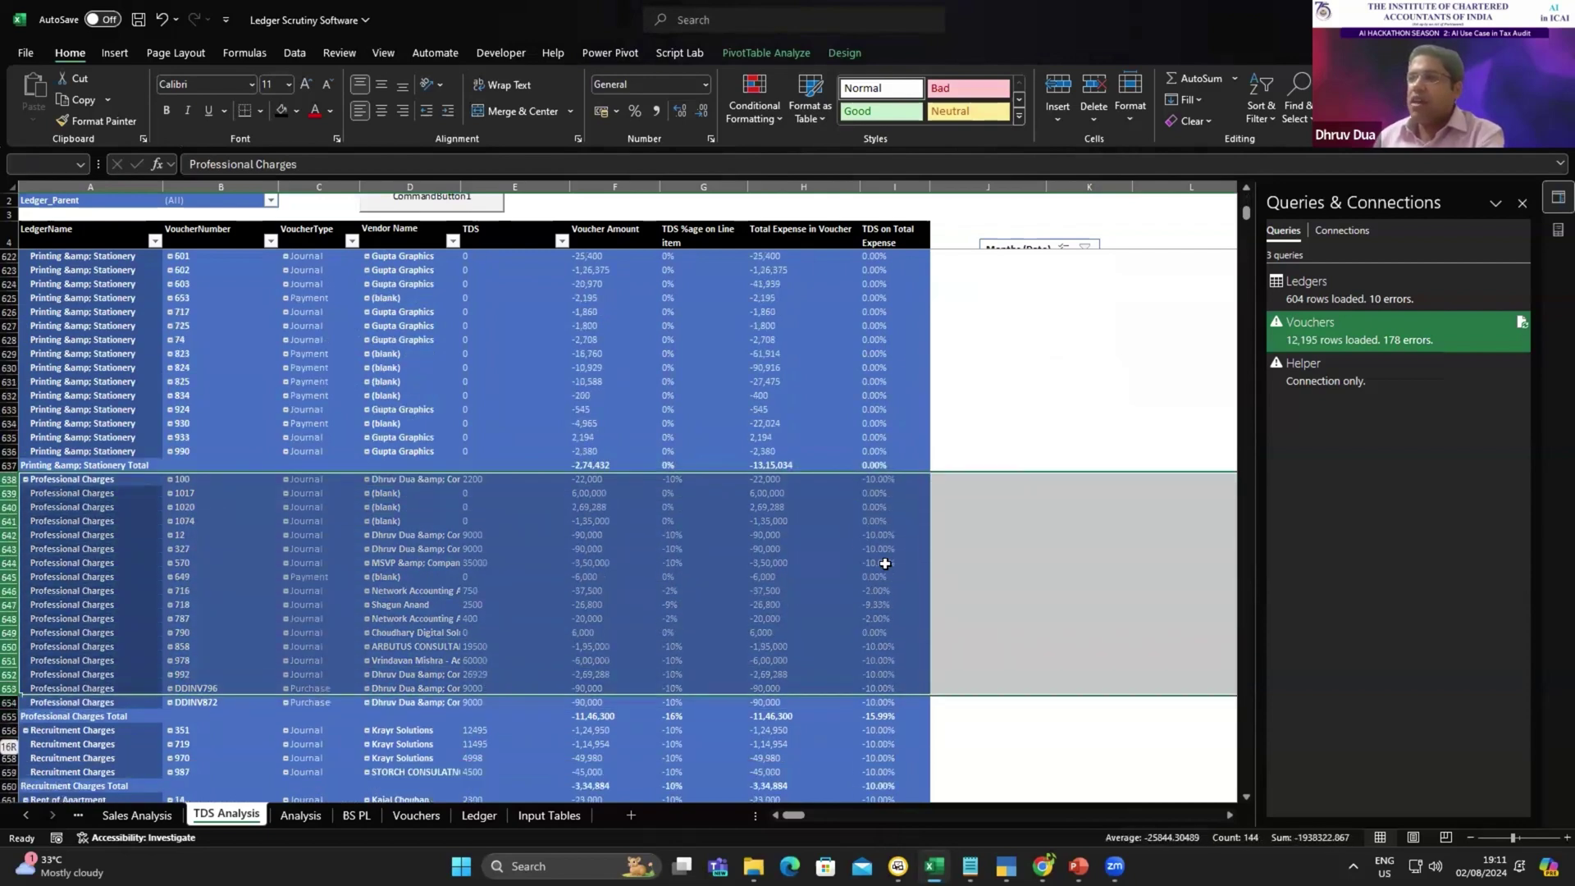
left_click(893, 534)
key("Down")
key("Down")
key("Down")
key("Down")
key("Down")
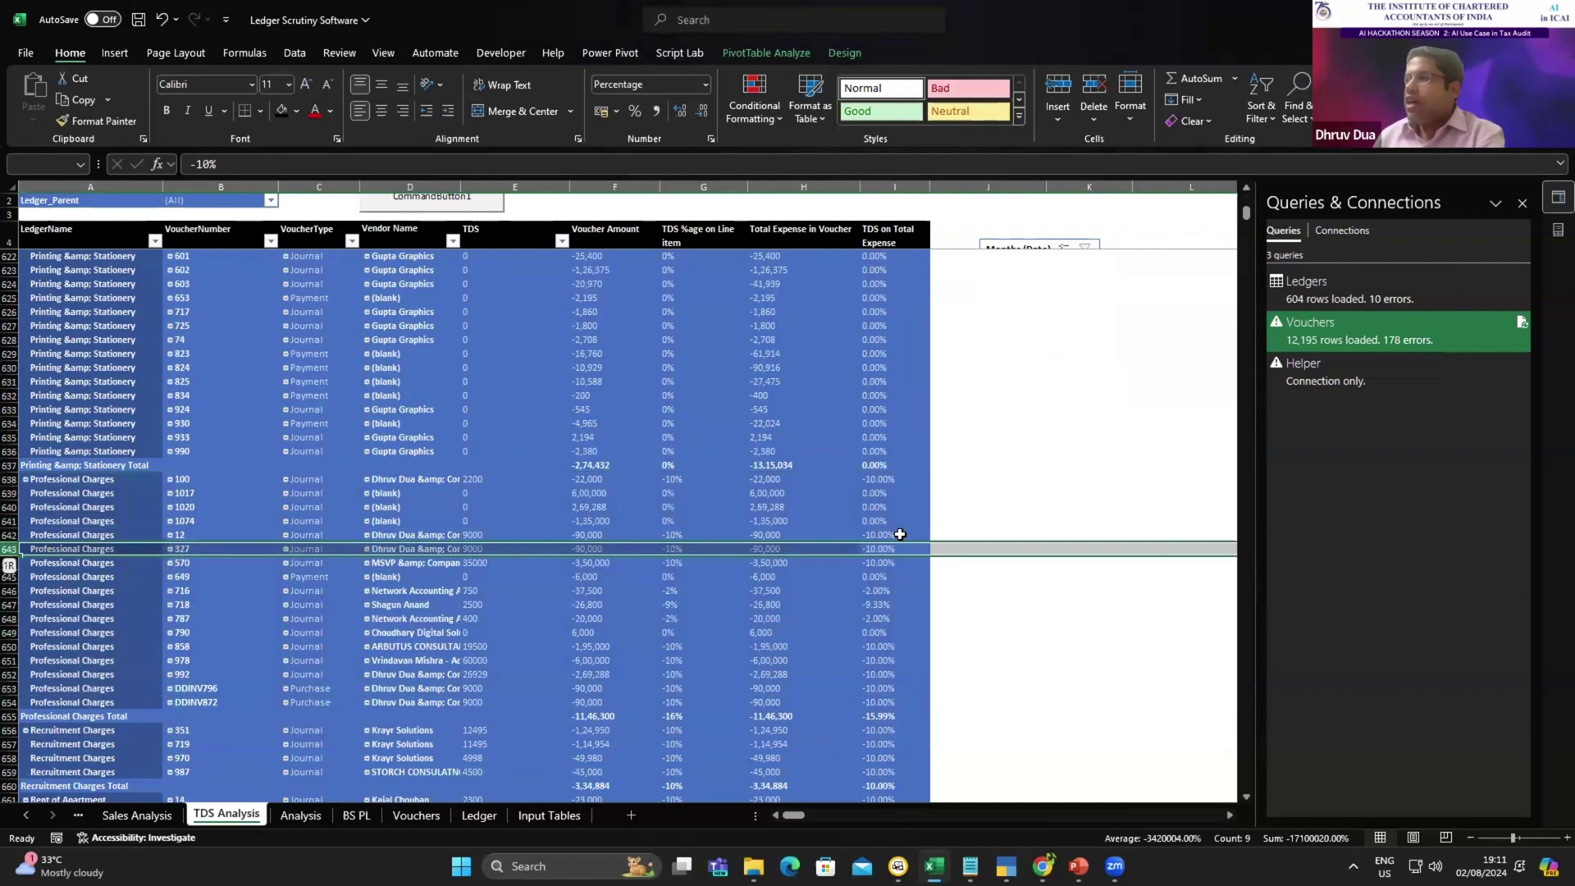
key("shift+space")
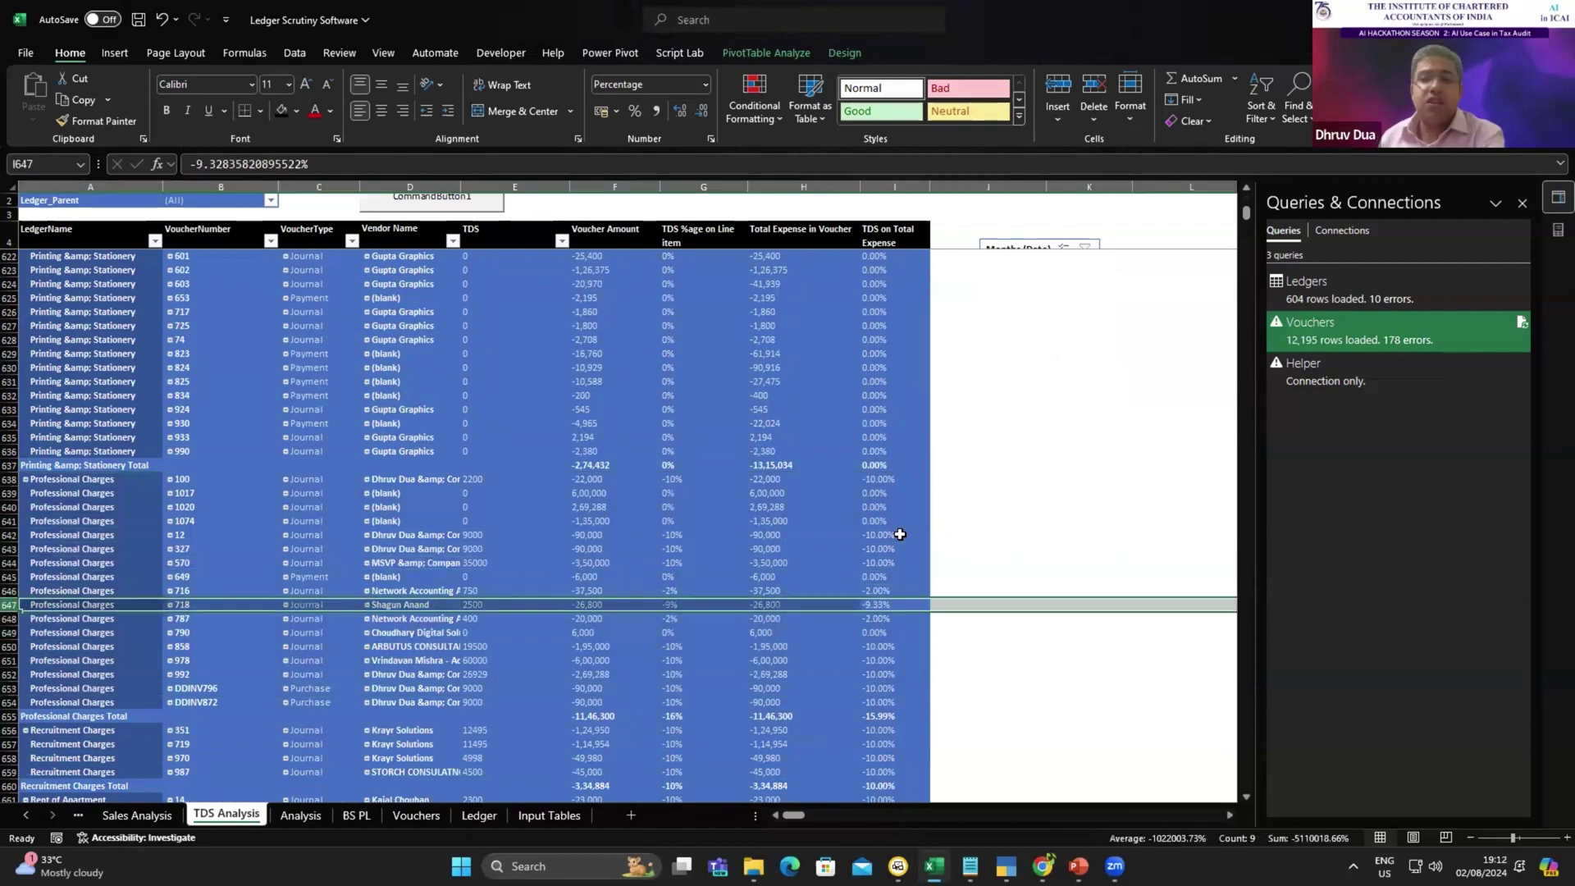
key("Left")
key("Left")
key("Left")
key("Left")
key("Left")
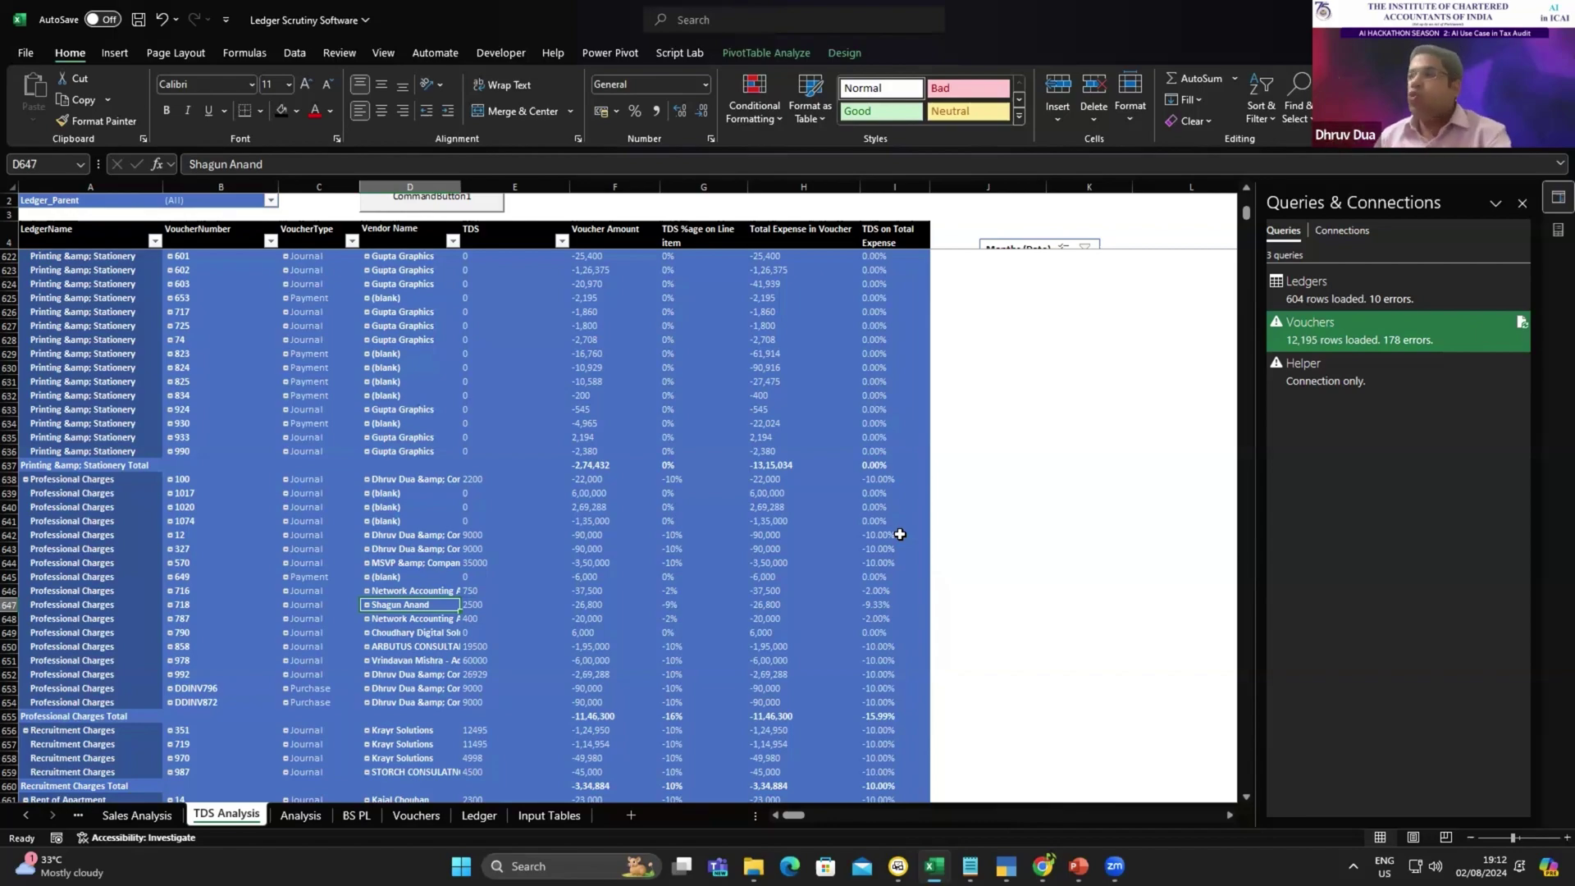
- Switch to the Sales Analysis sheet and scroll through its pivot
key("ctrl+Page_Up")
scroll(668, 454, "up", 12)
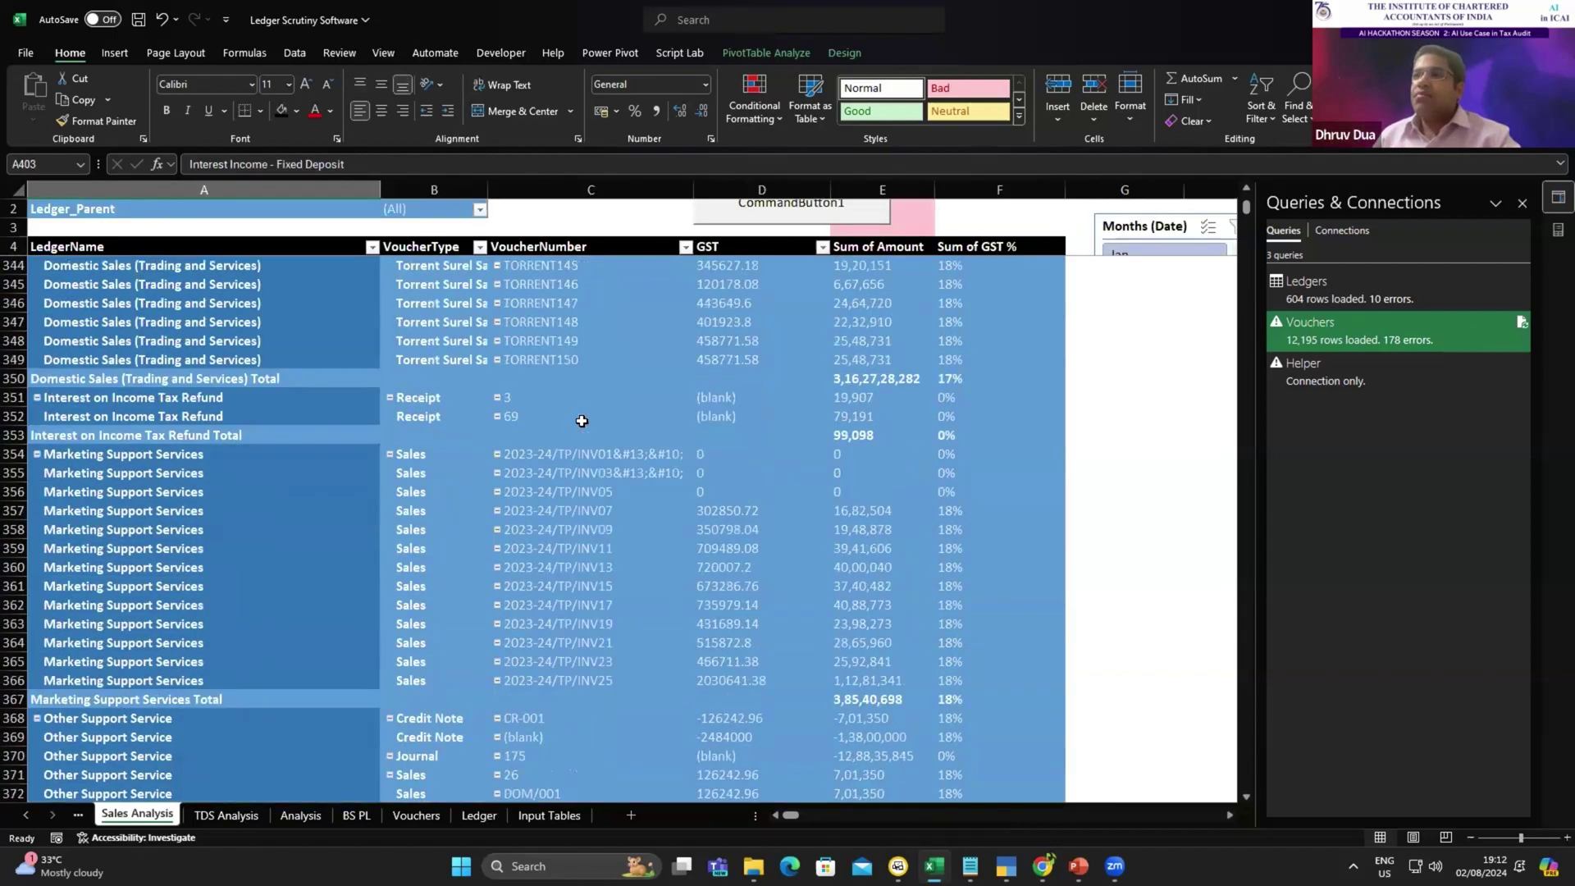
scroll(661, 421, "up", 20)
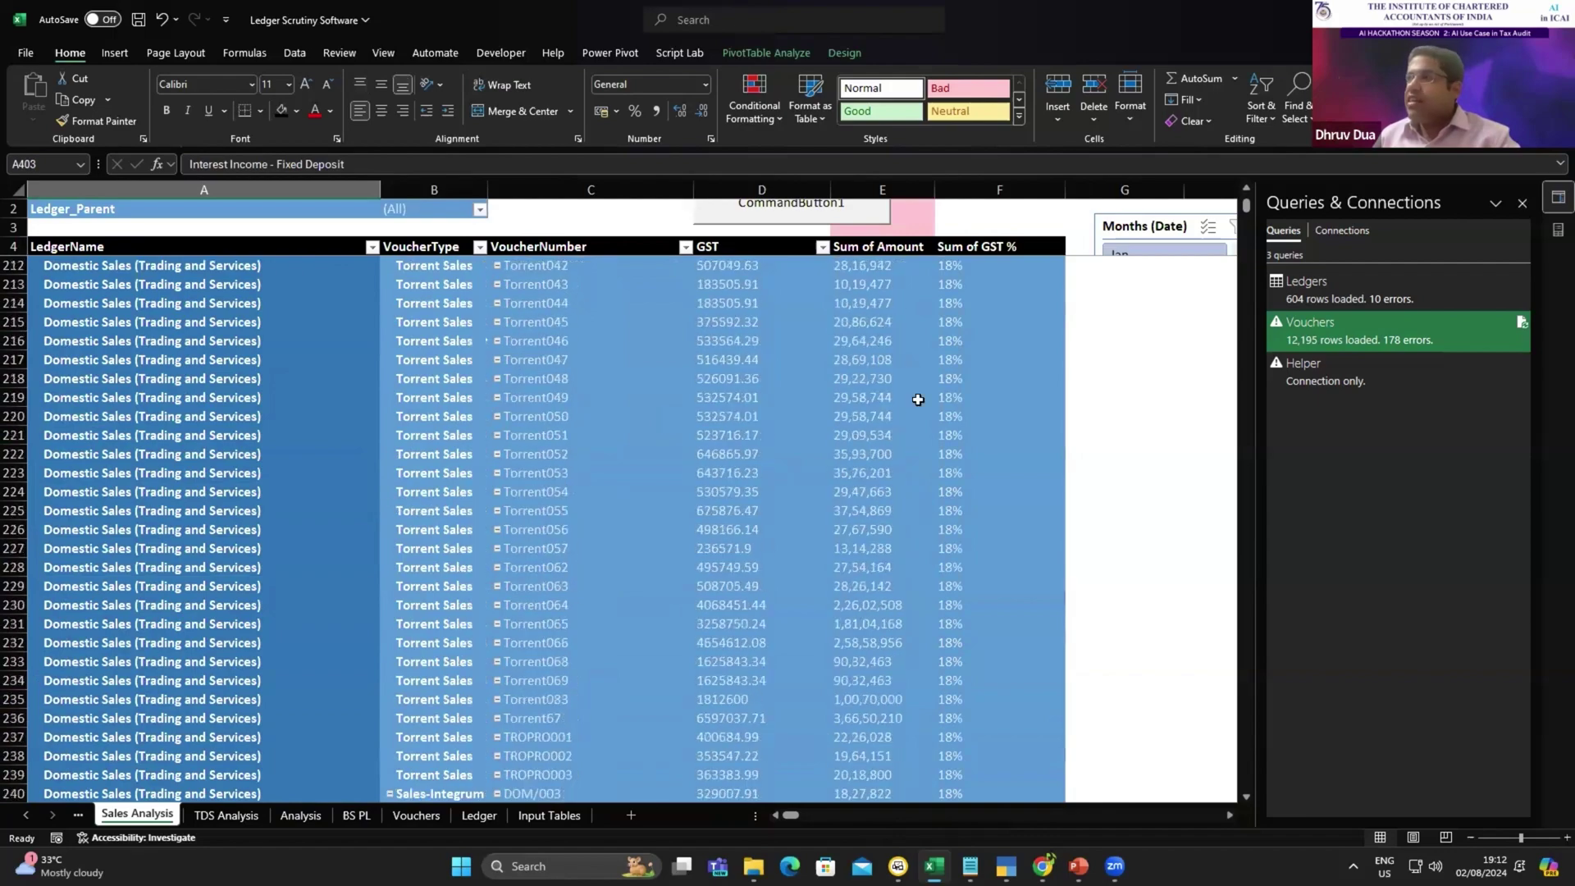
scroll(918, 400, "up", 20)
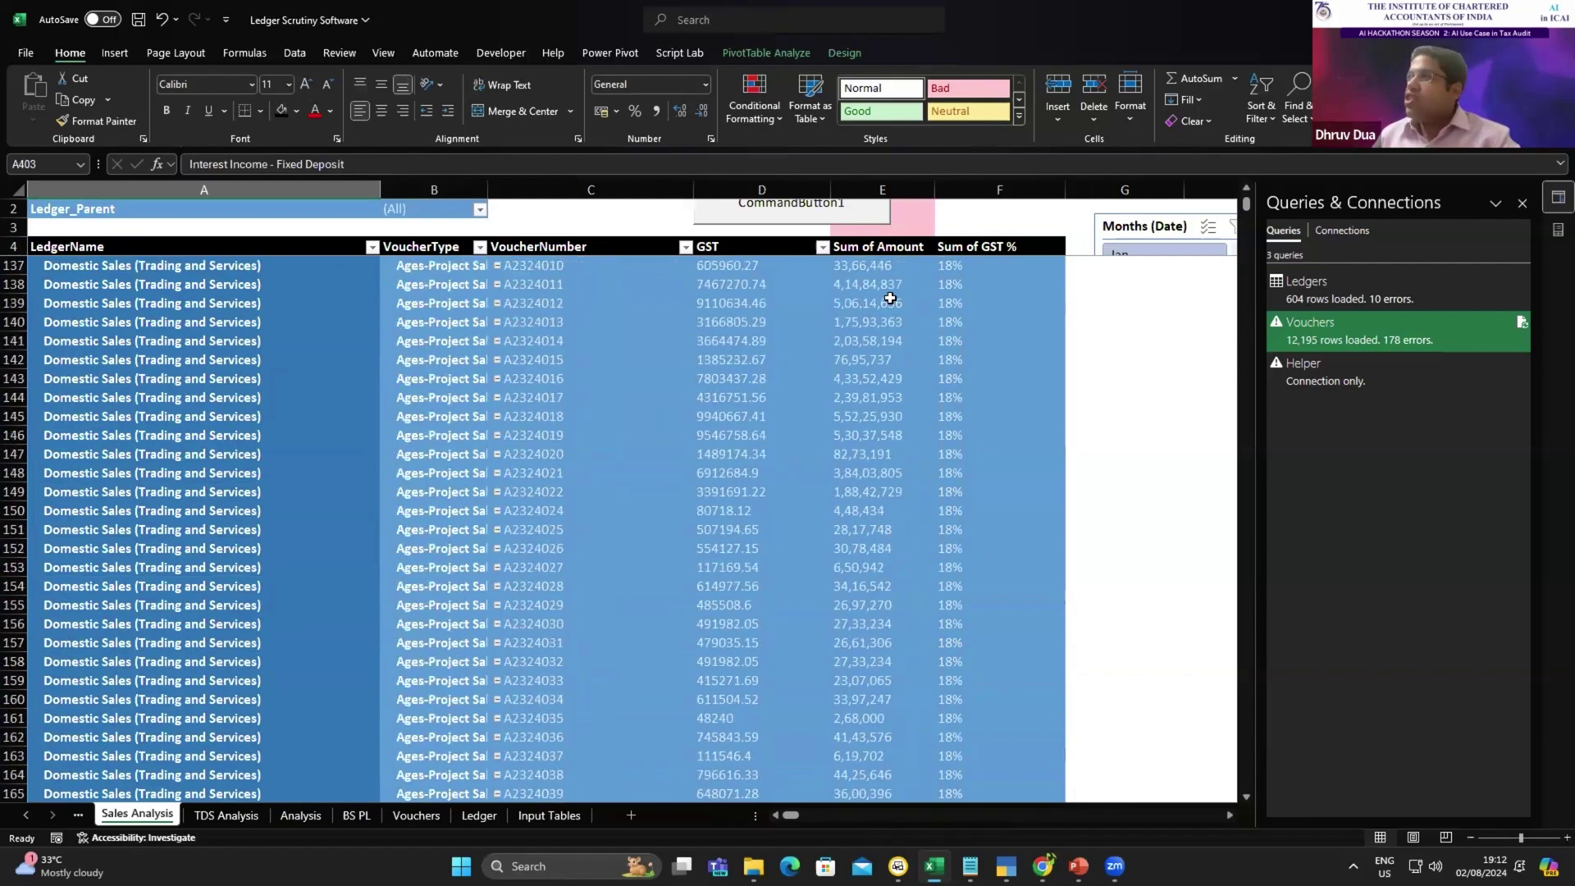
scroll(890, 299, "down", 20)
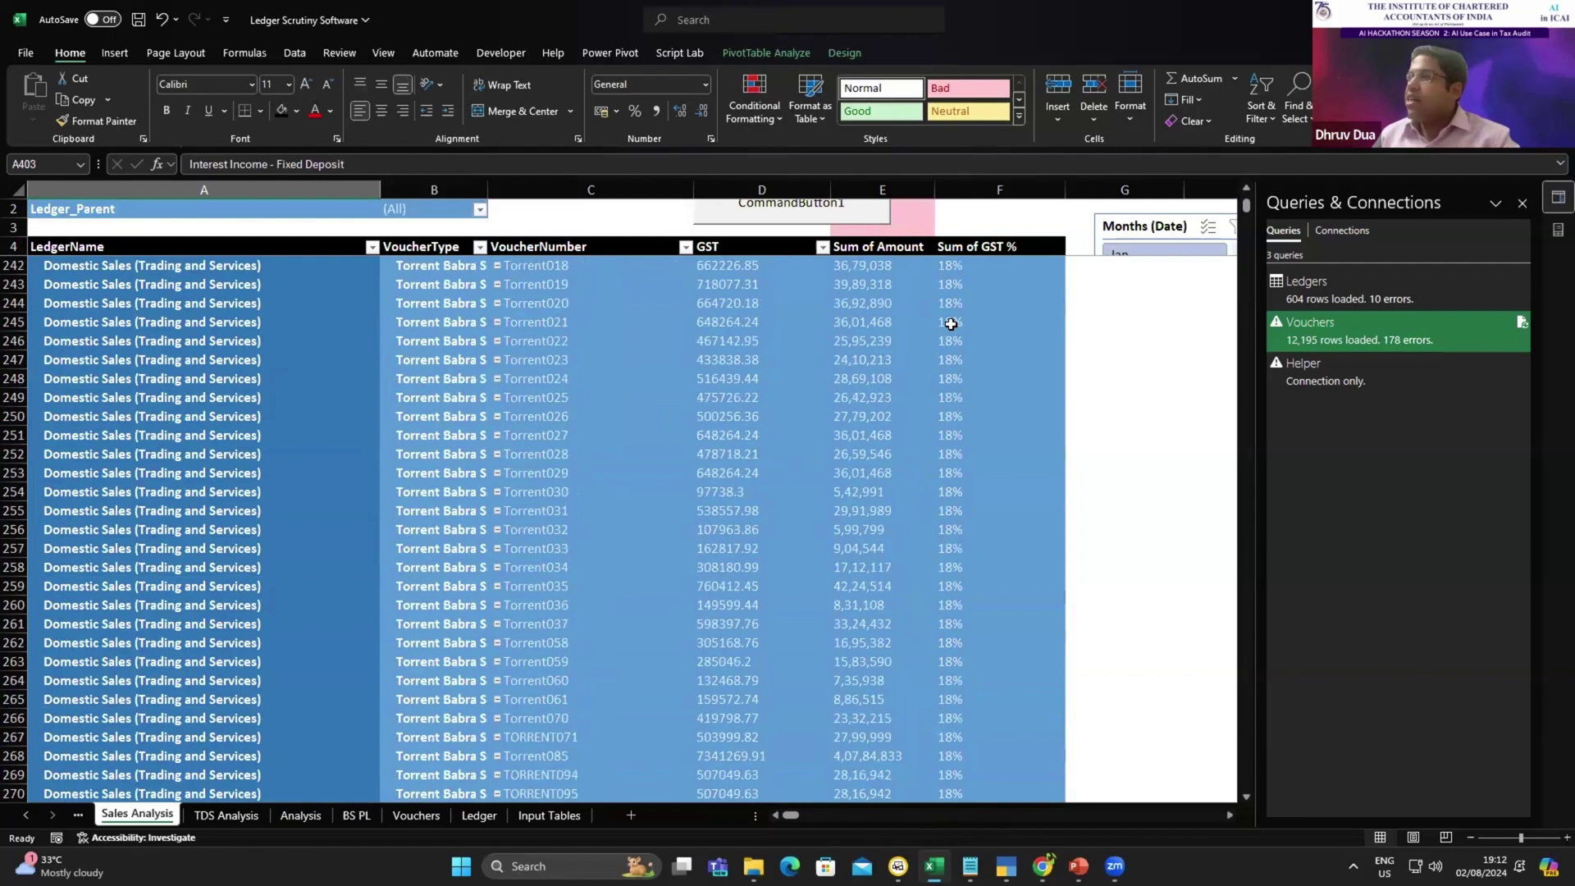
scroll(951, 324, "down", 20)
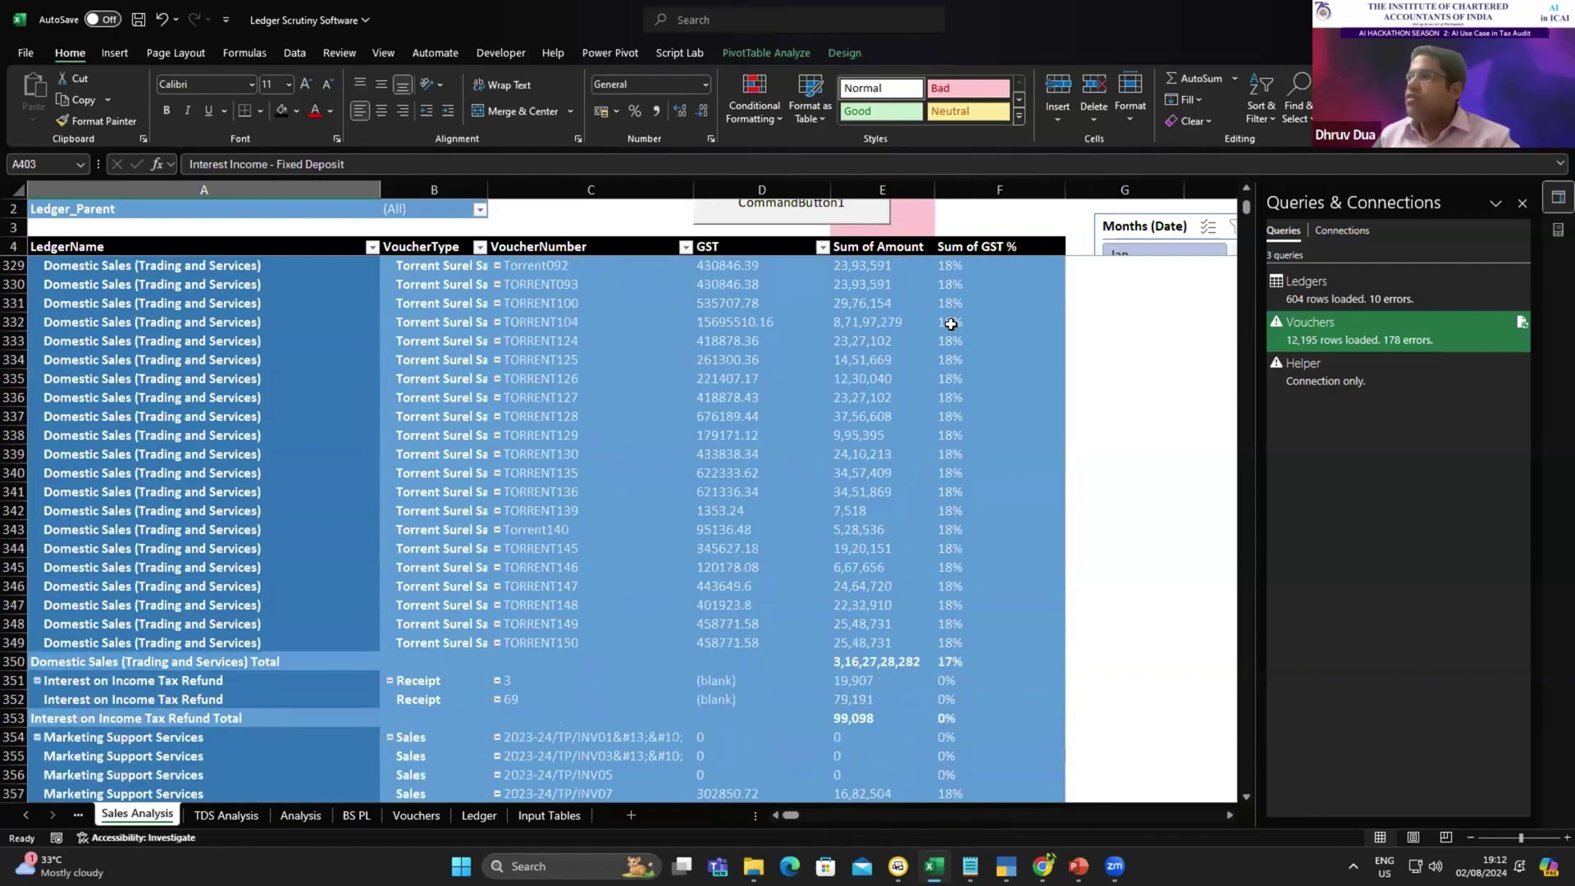
scroll(951, 324, "down", 3)
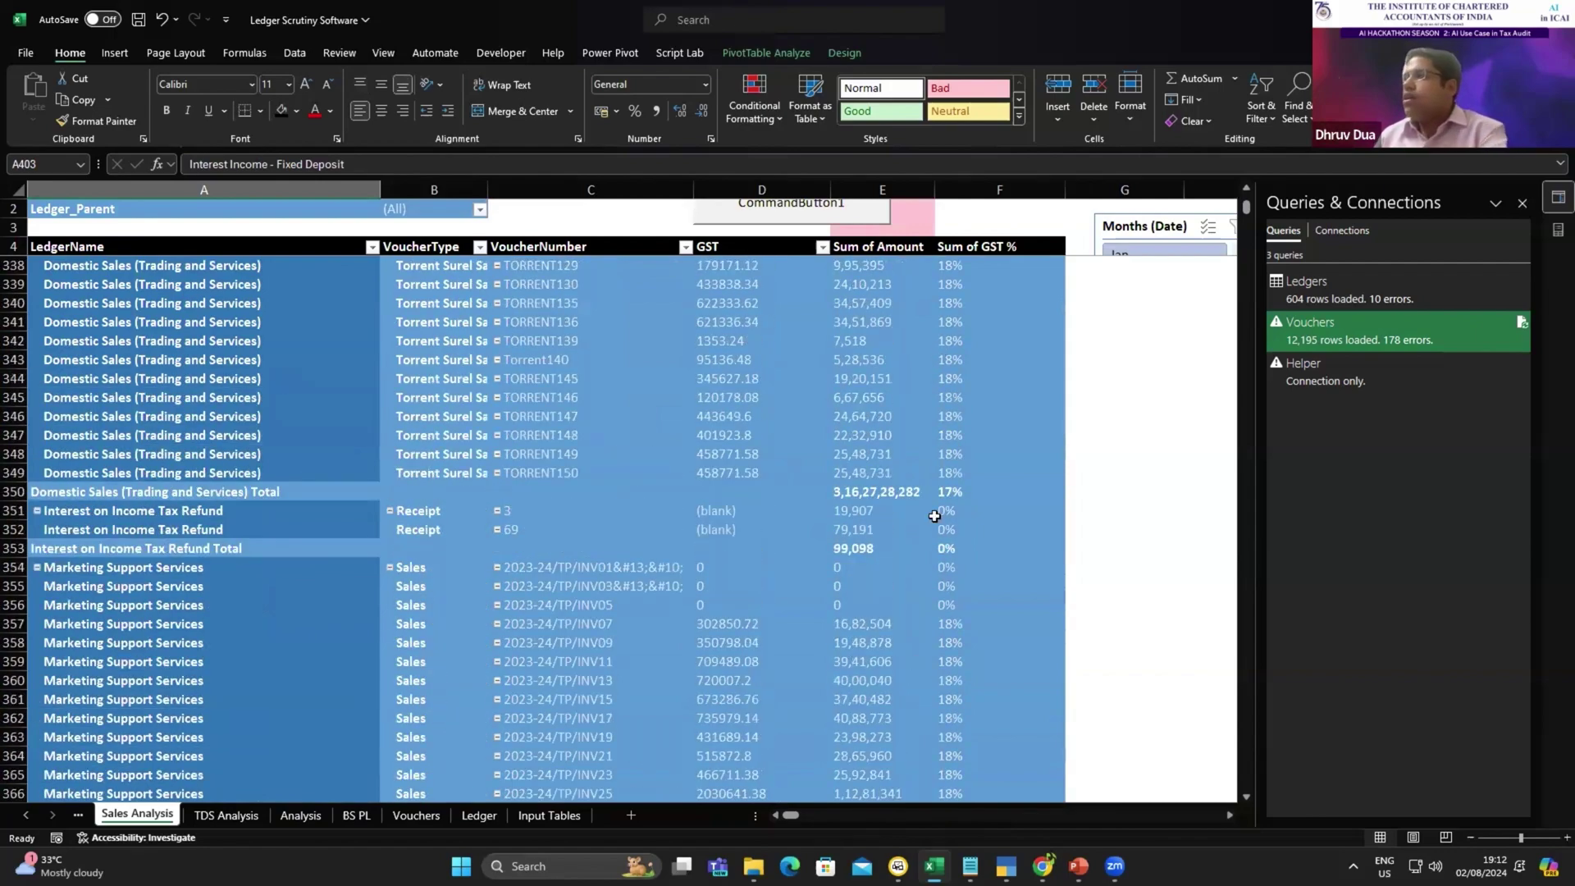
scroll(934, 516, "down", 18)
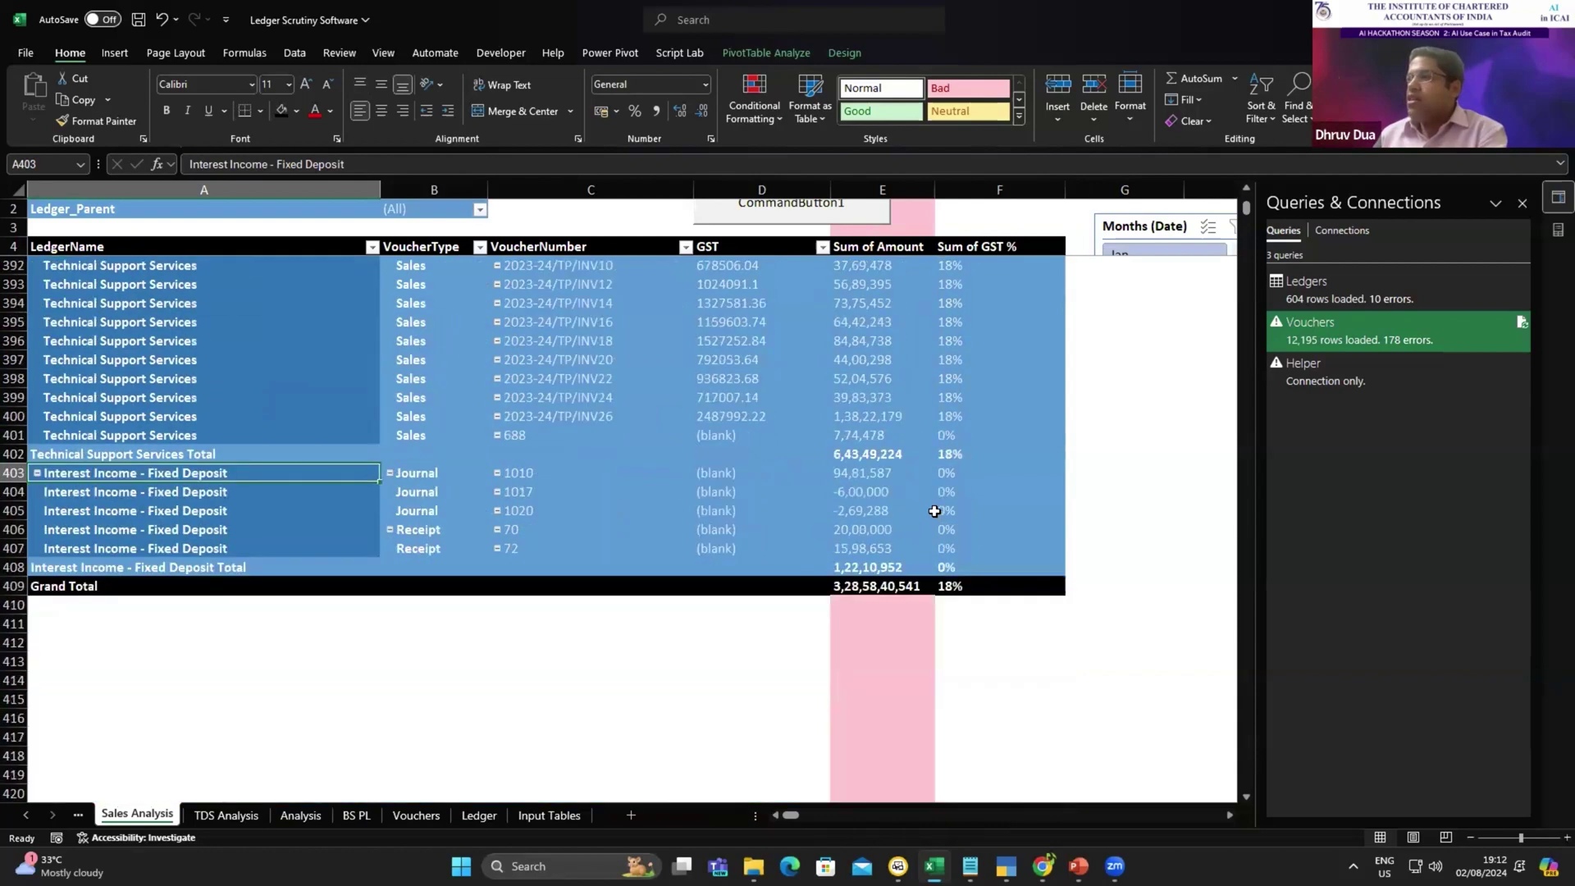
scroll(934, 511, "up", 3)
- Check row 400's 1,38,22,179 amount and row 401's voucher type and 0% GST, then return to Clause 44 Report
left_click(929, 586)
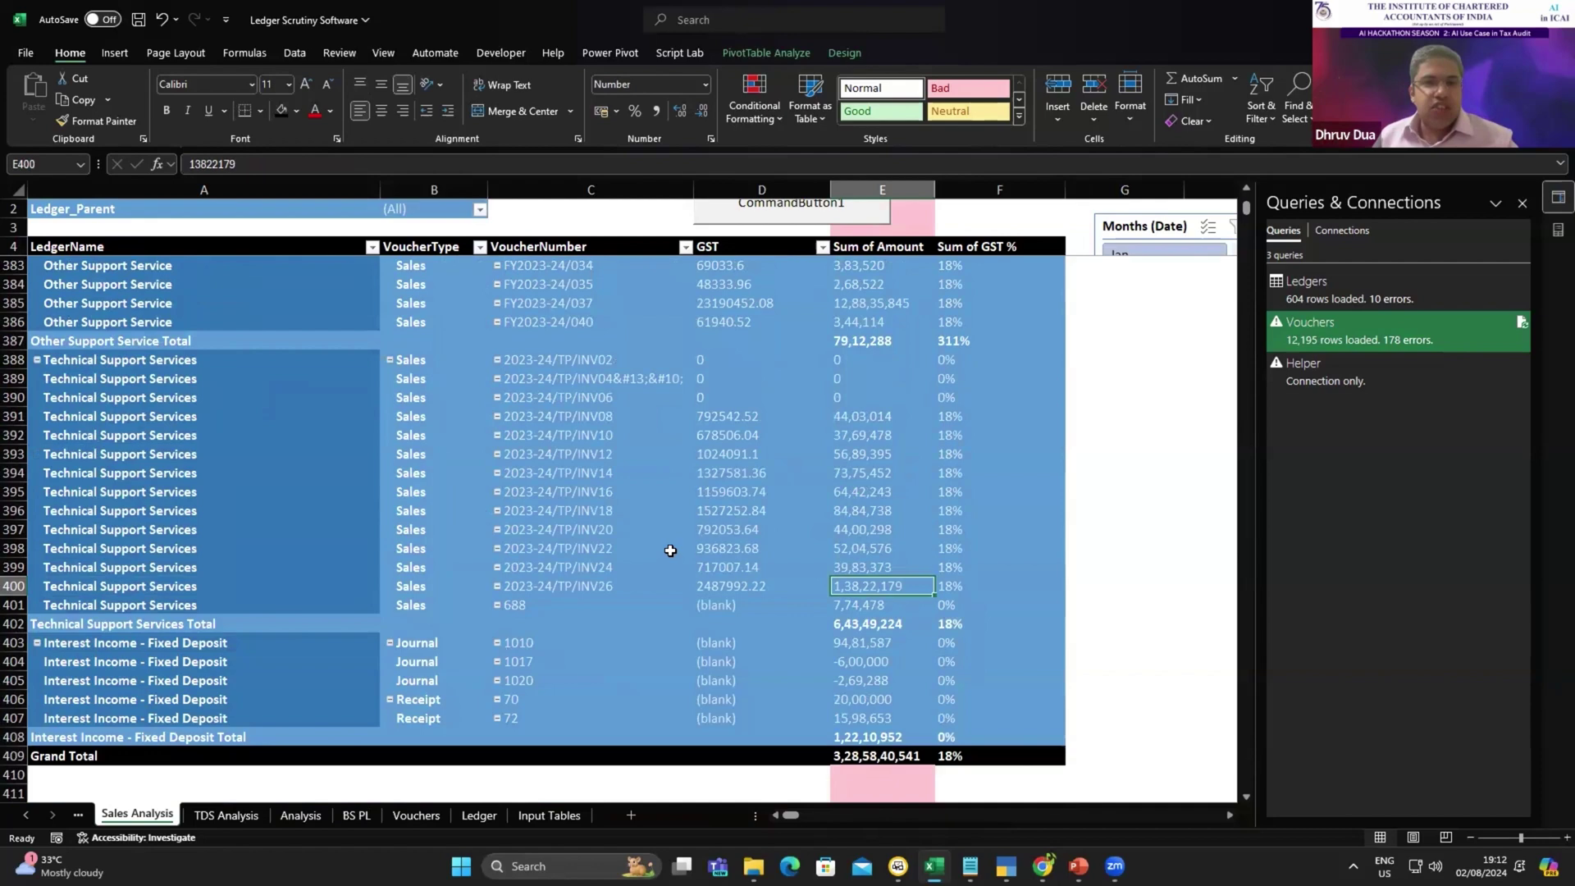
left_click(424, 604)
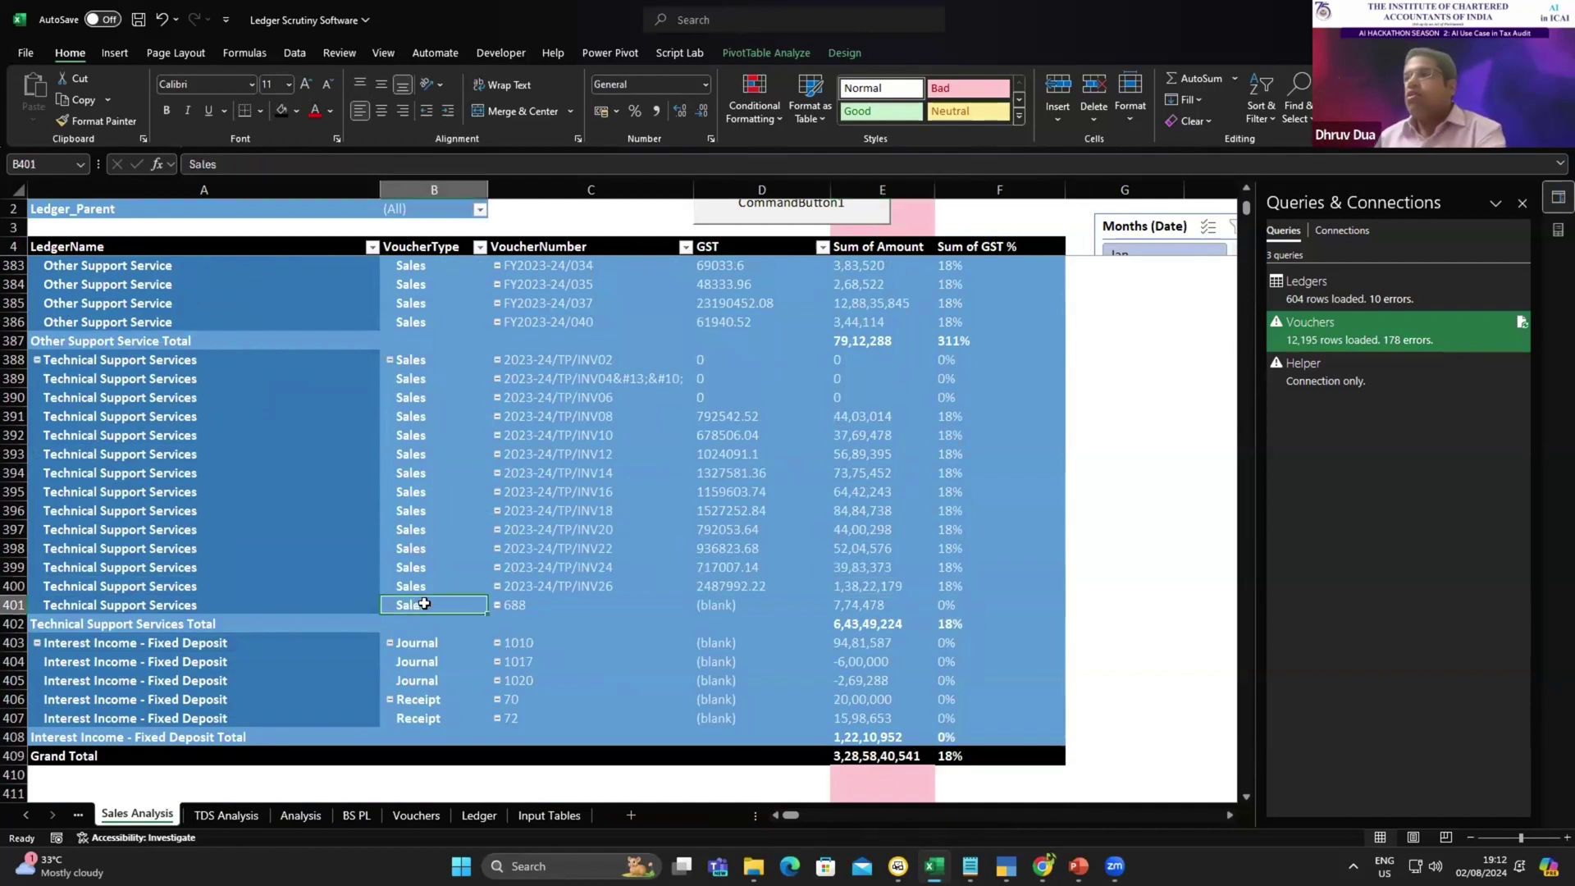
left_click(397, 606)
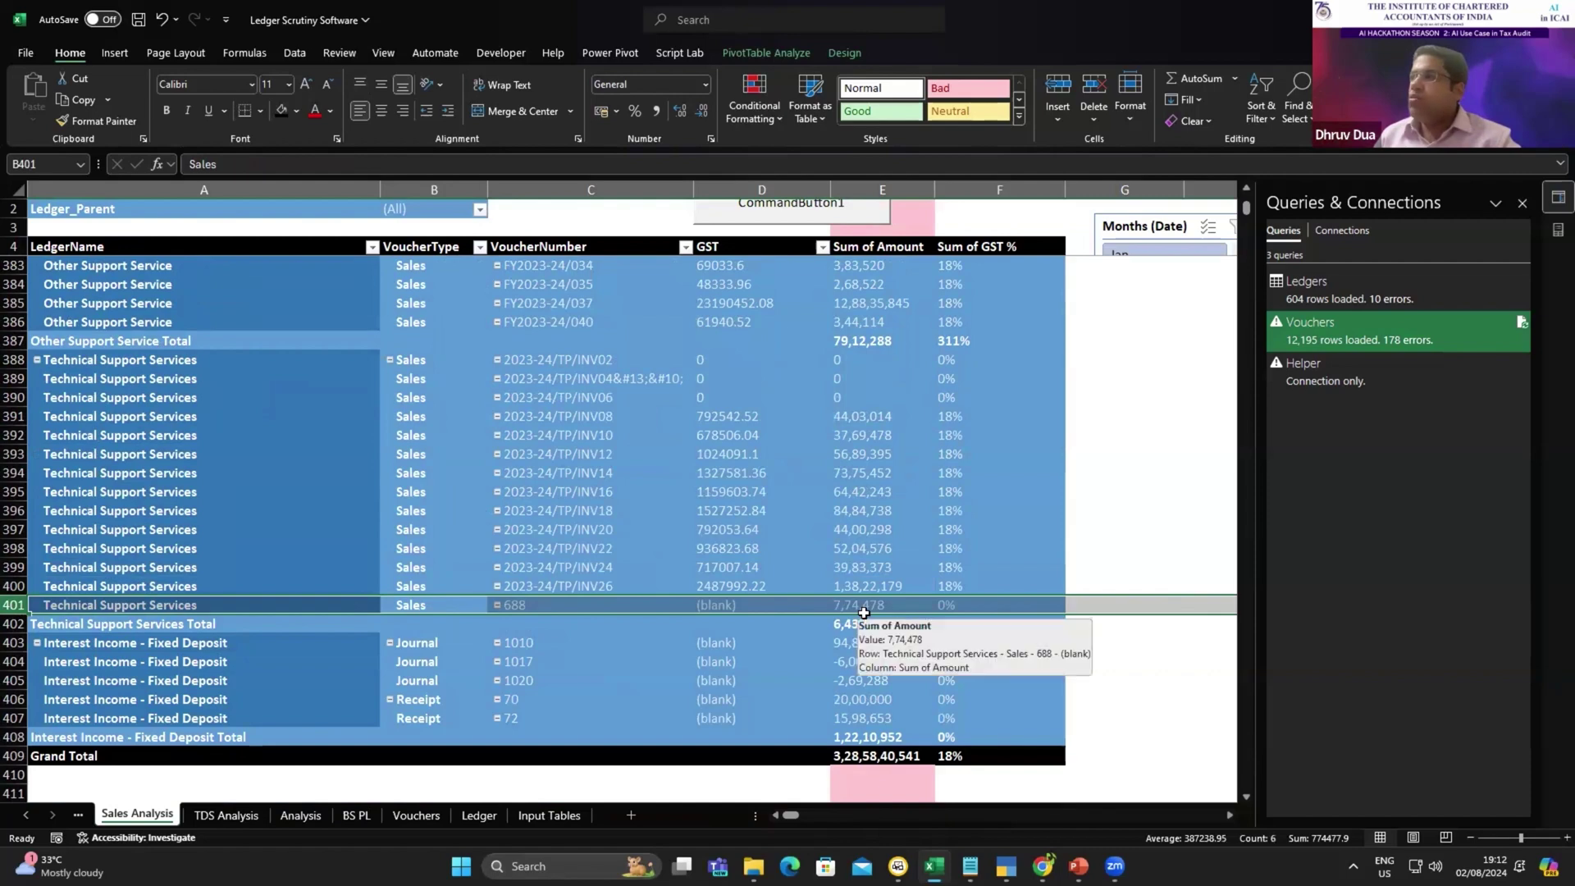
left_click(946, 607)
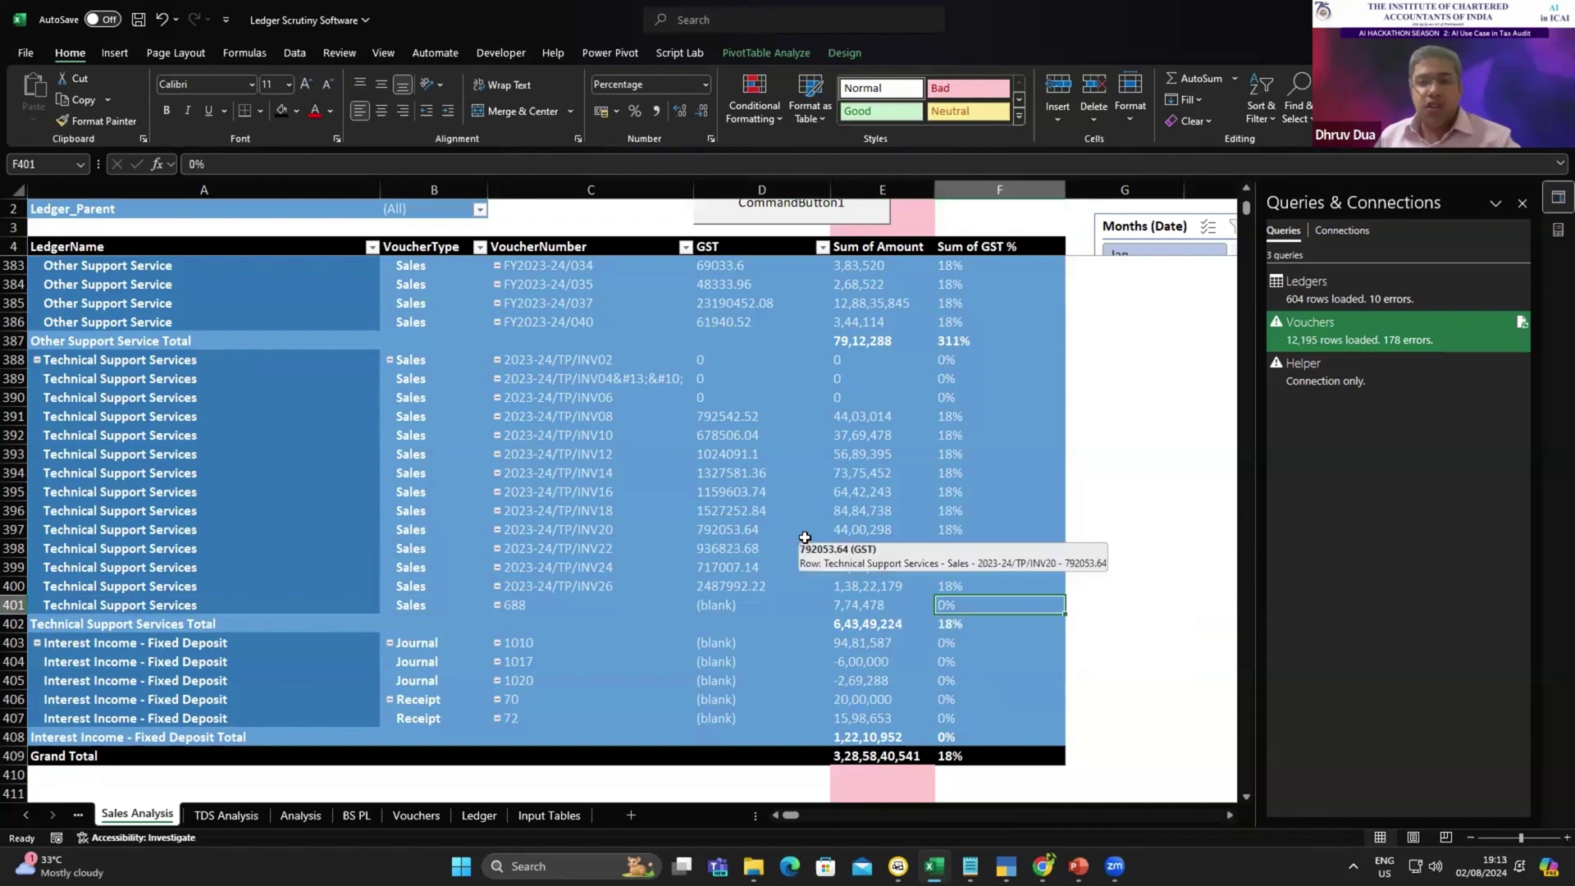
key("ctrl+Page_Up")
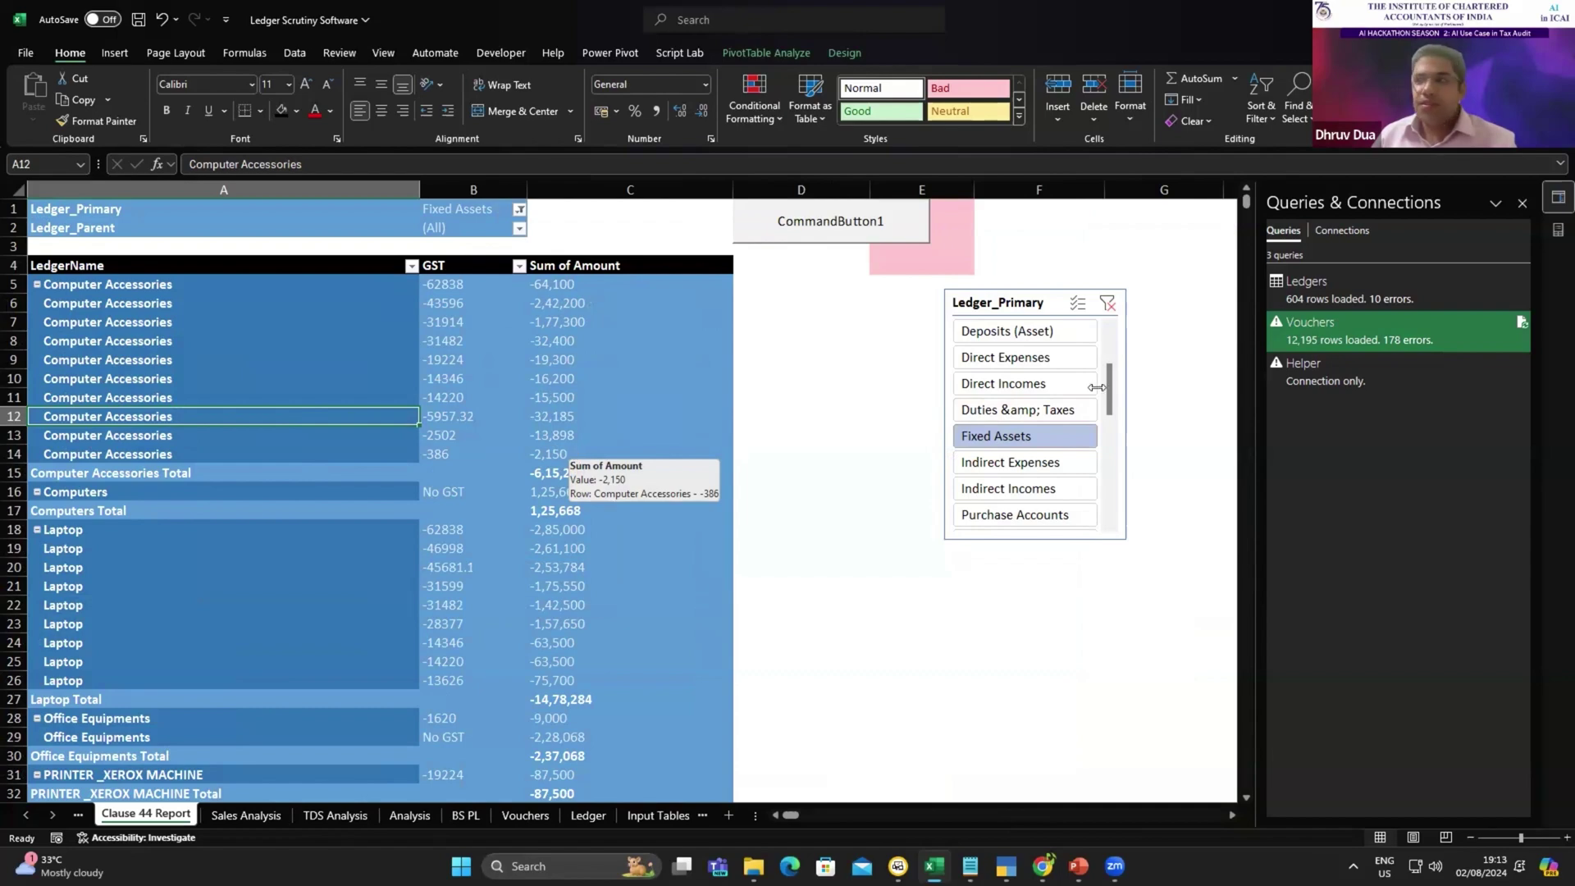
- Bring up the PivotTable Fields list for the Clause 44 pivot on the right
left_click(1523, 203)
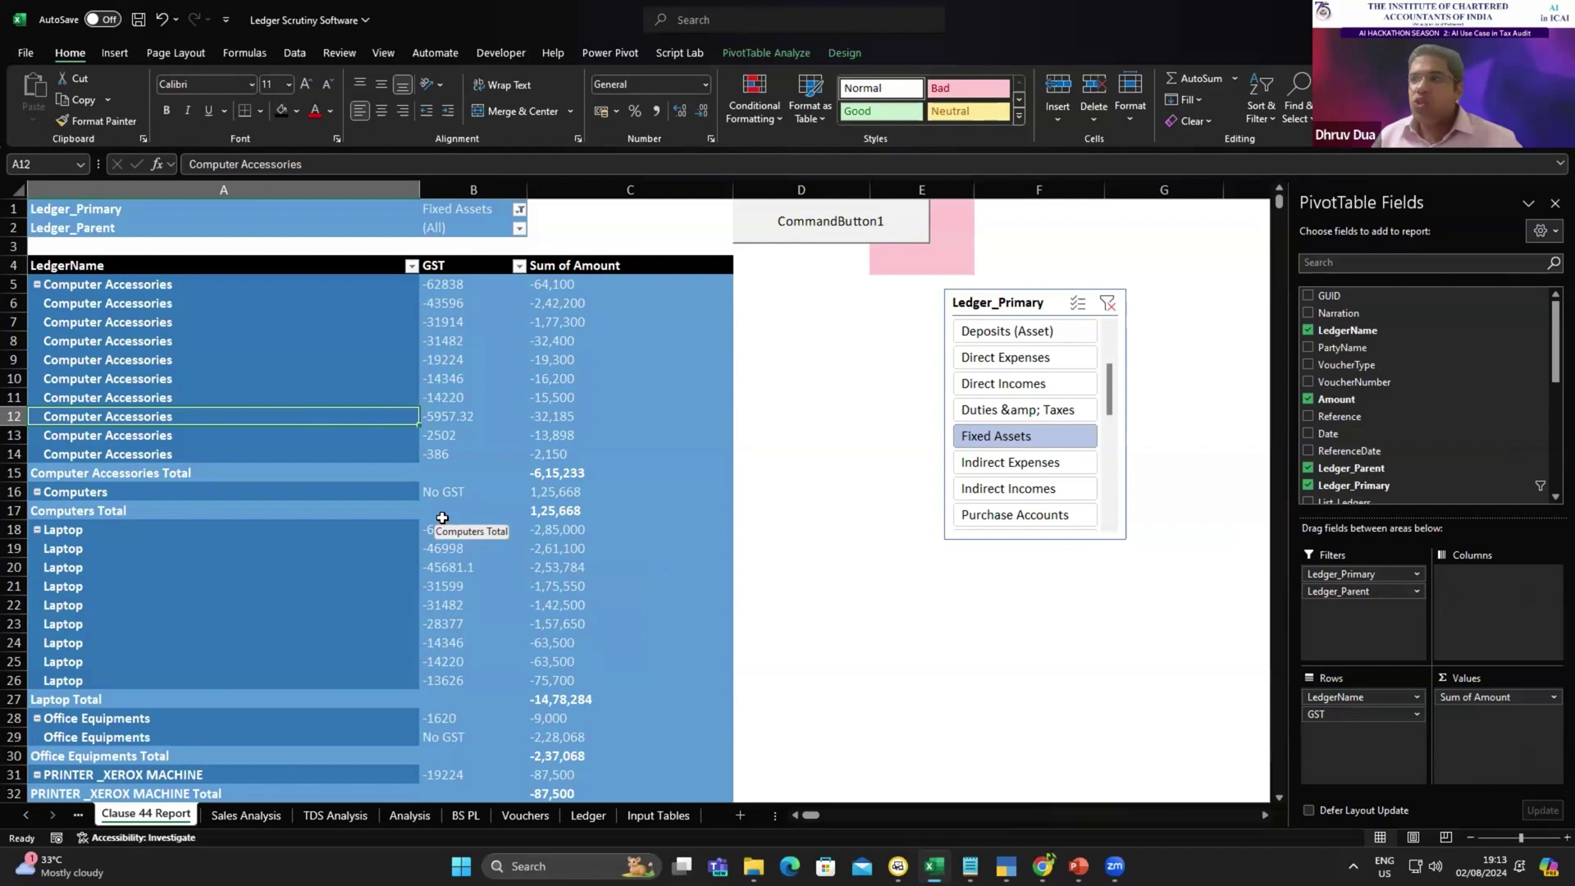
- Review the Fixed Assets ledgers: Computers 1,25,668 with No GST, and the Computer Accessories amounts and total
scroll(583, 514, "down", 1)
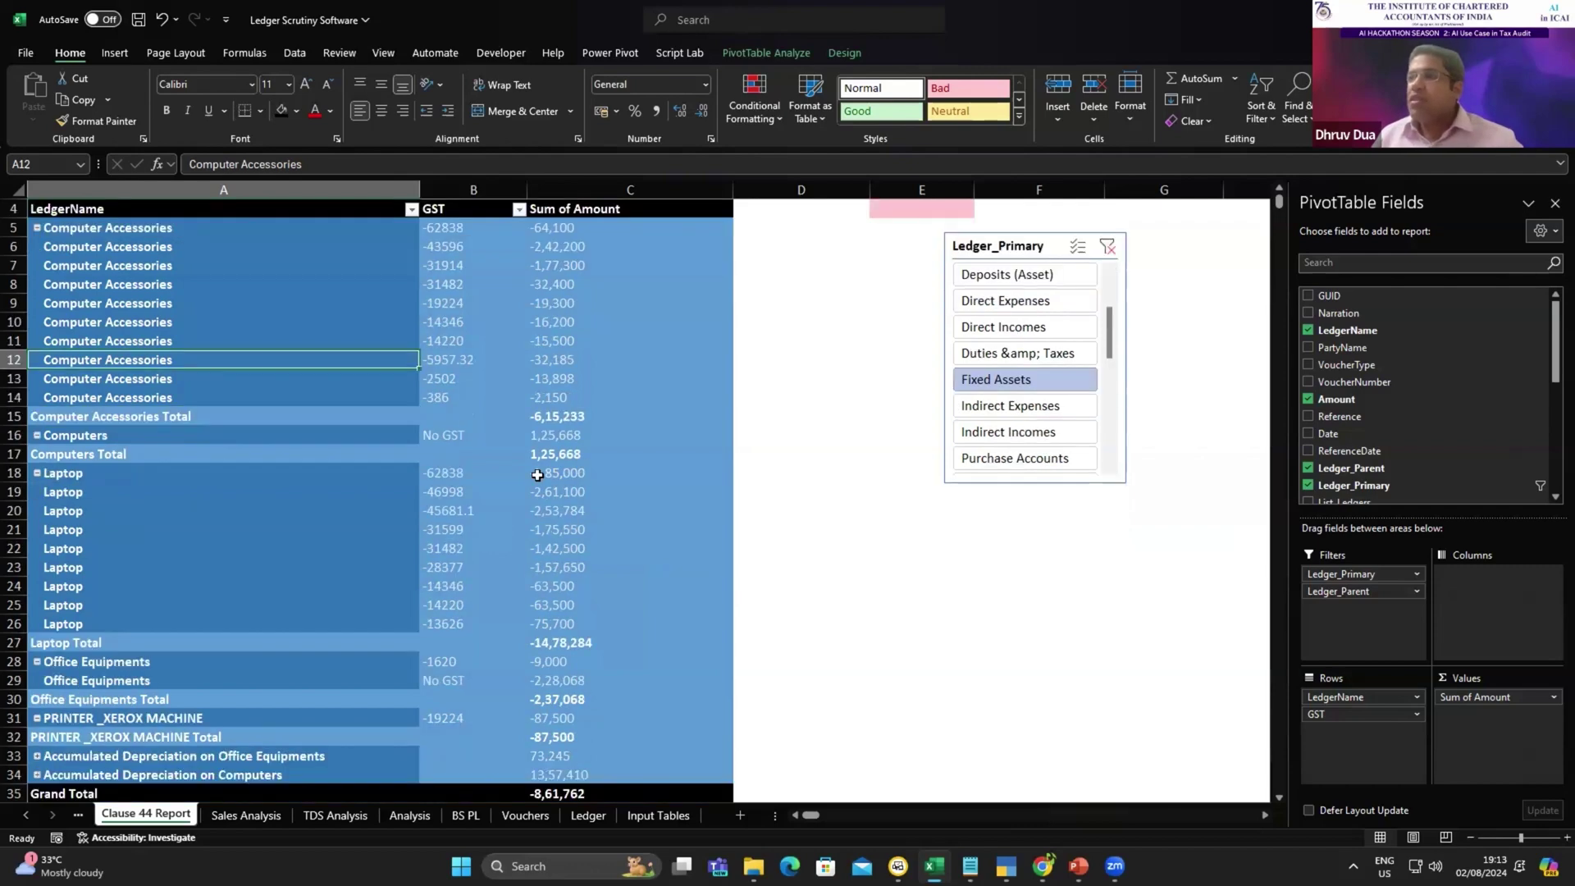
scroll(537, 475, "up", 1)
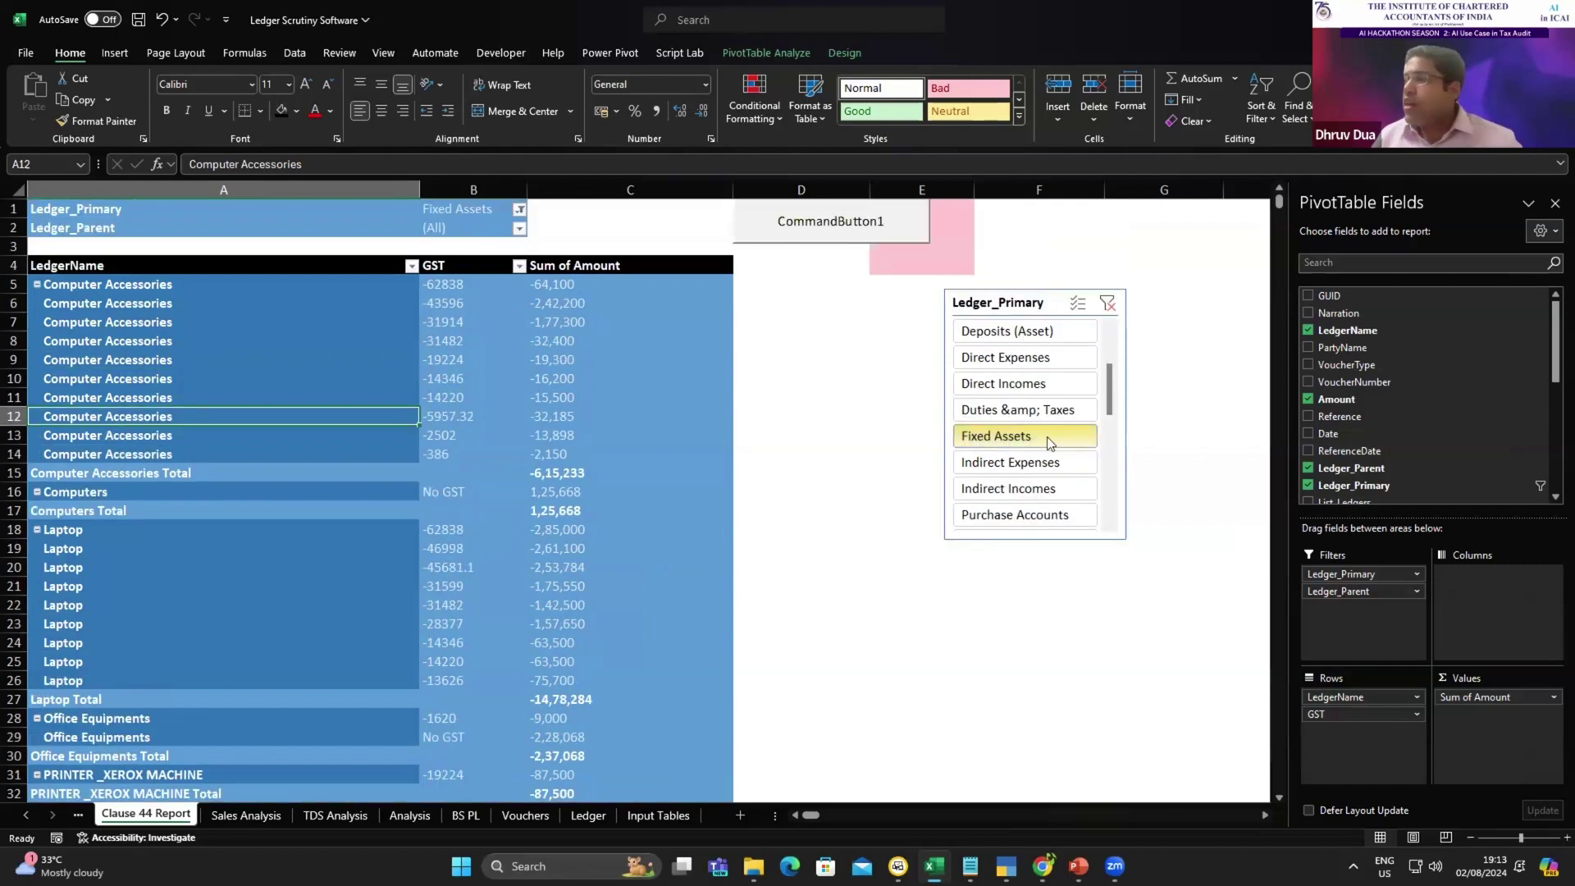
left_click(144, 491)
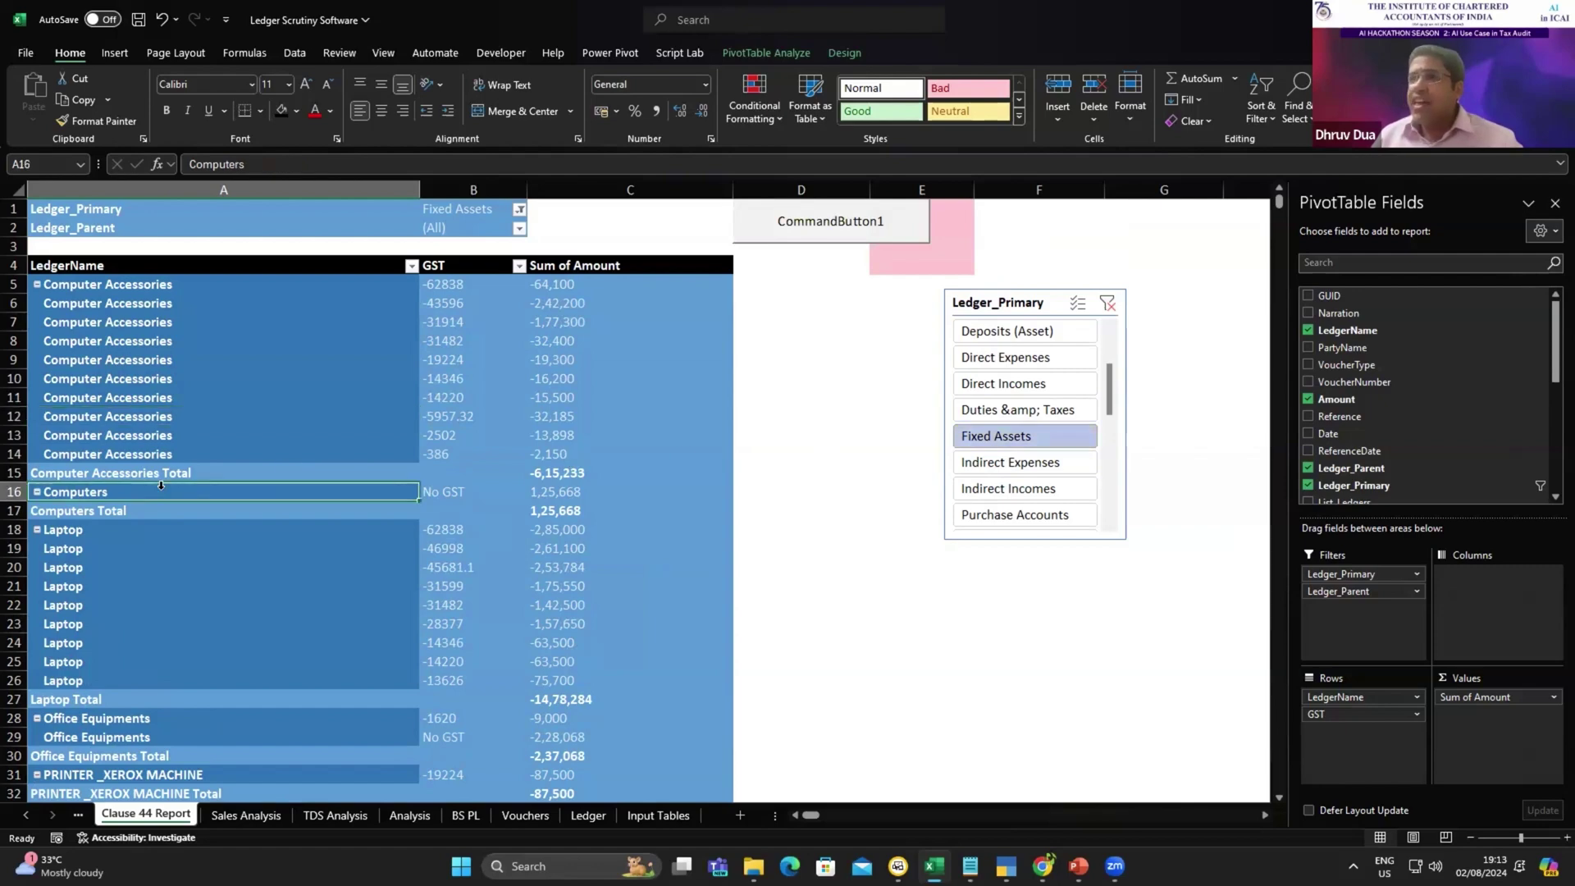
left_click(230, 285)
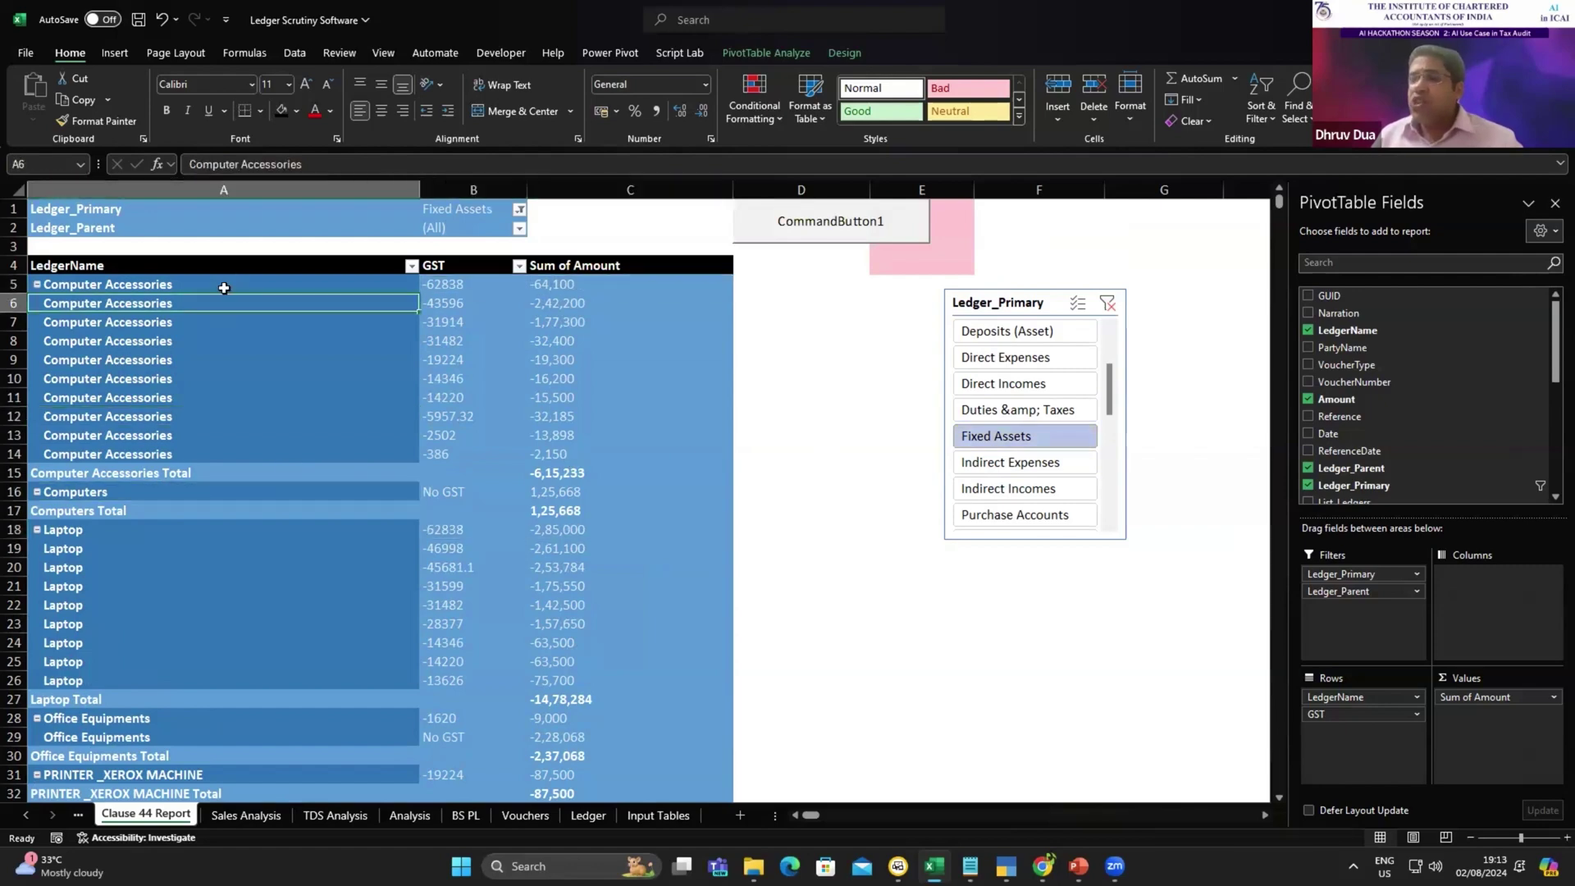
left_click(223, 452)
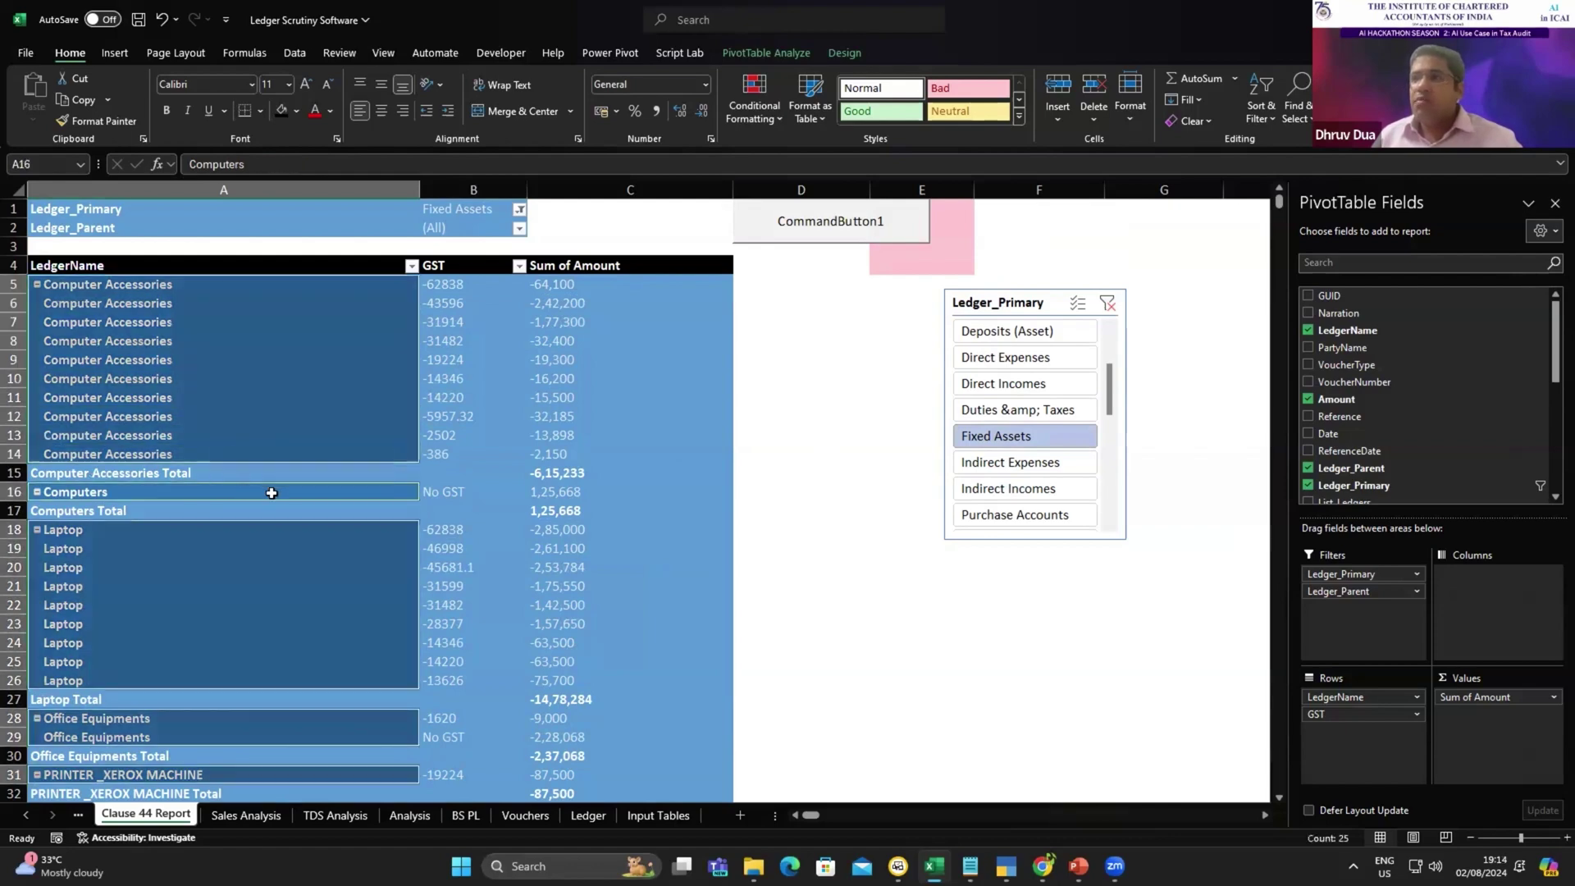
left_click(555, 491)
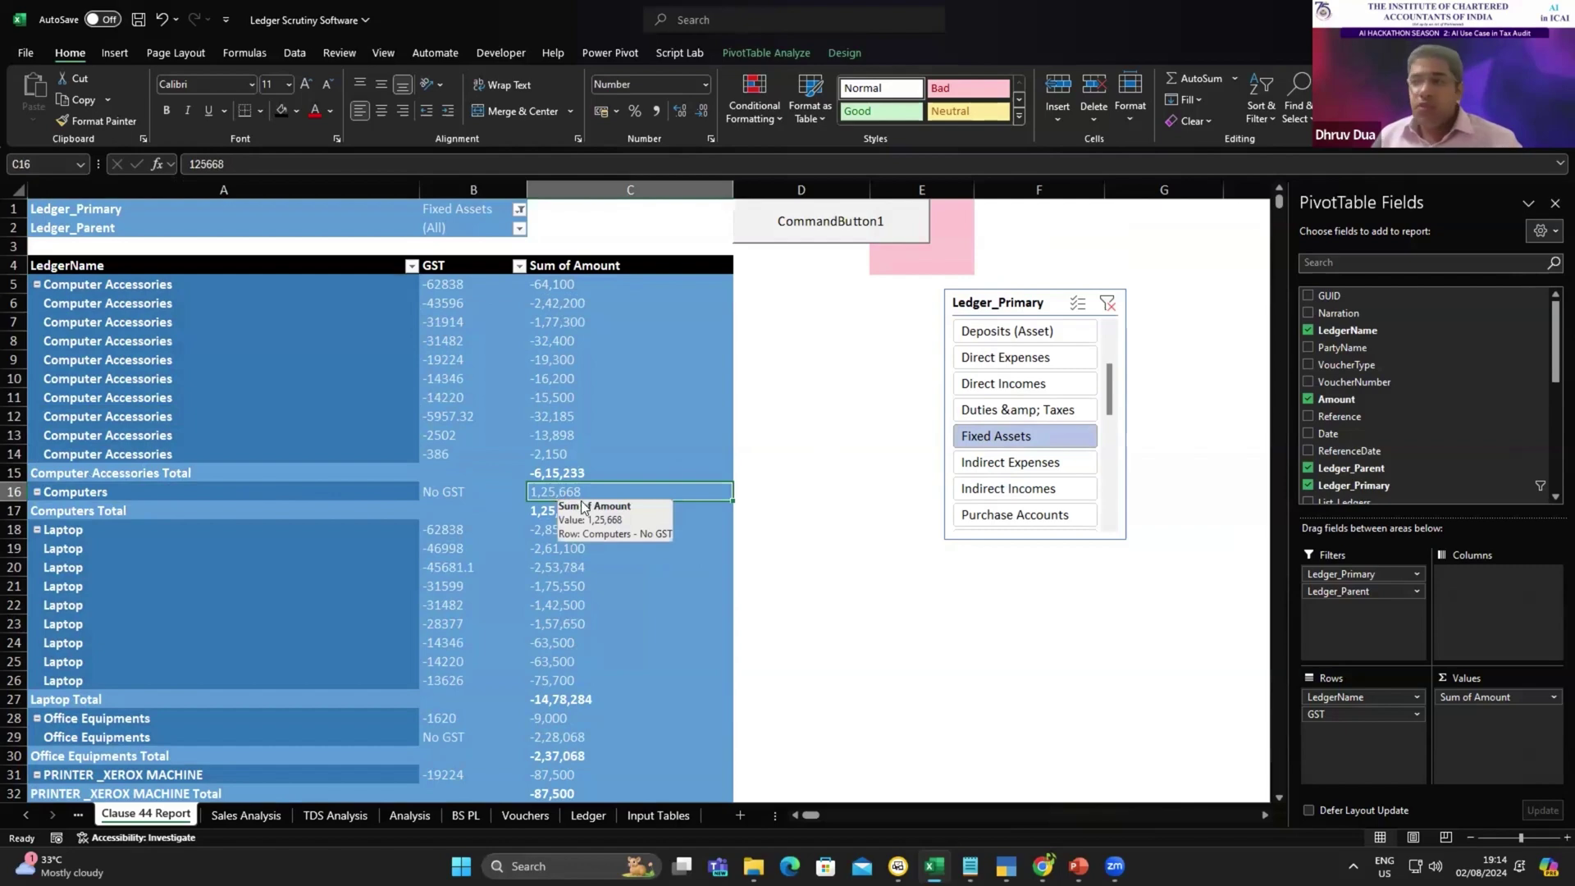
left_click(447, 496)
mouse_move(591, 506)
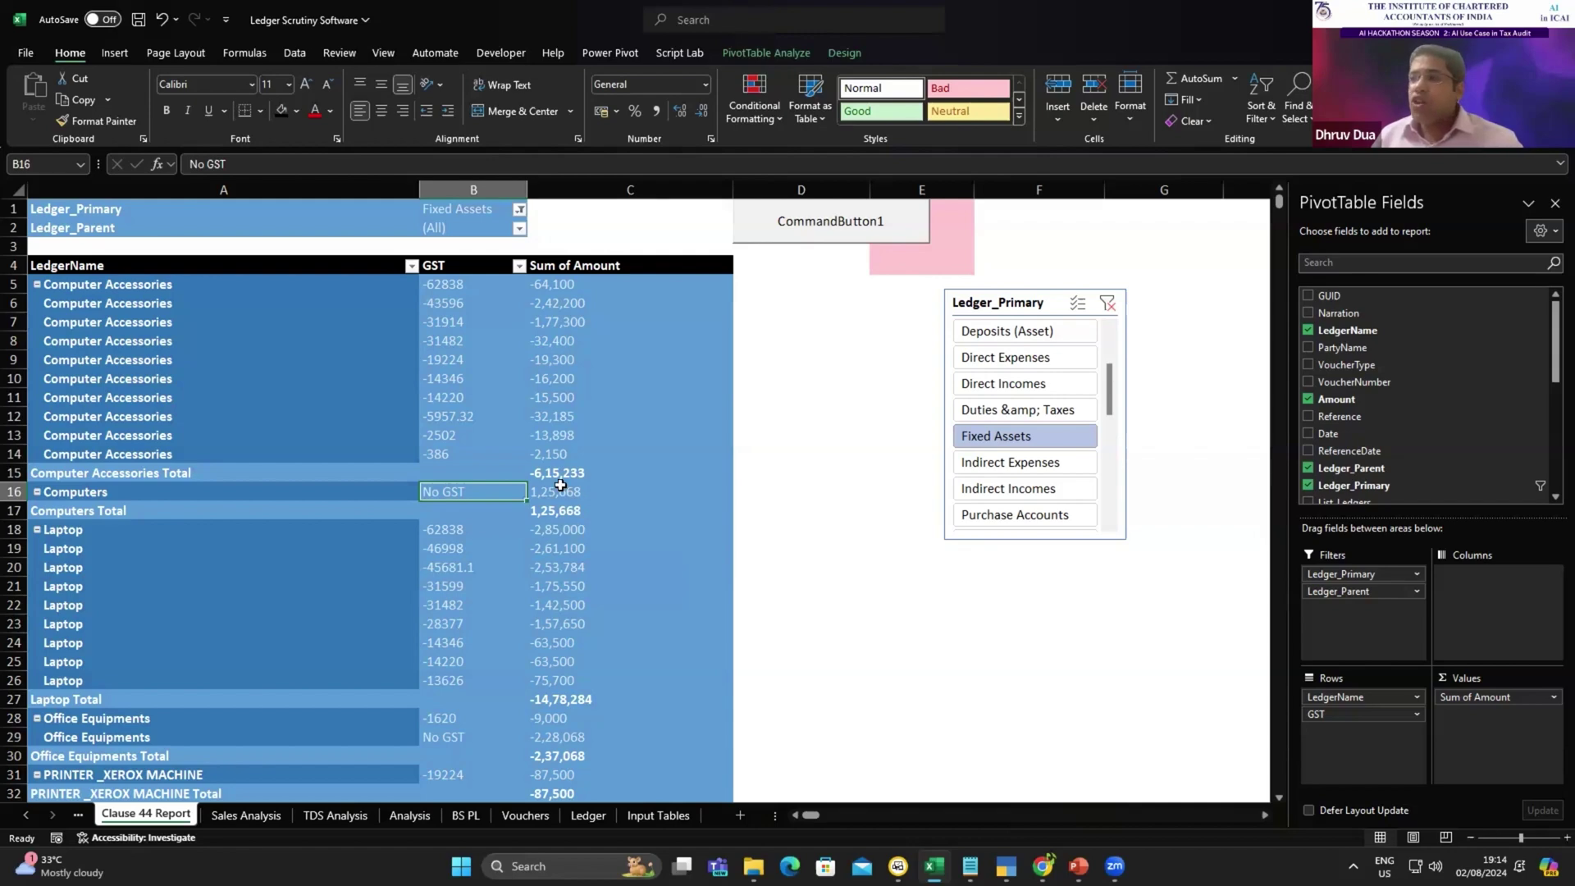
left_click(556, 453)
left_click(557, 474)
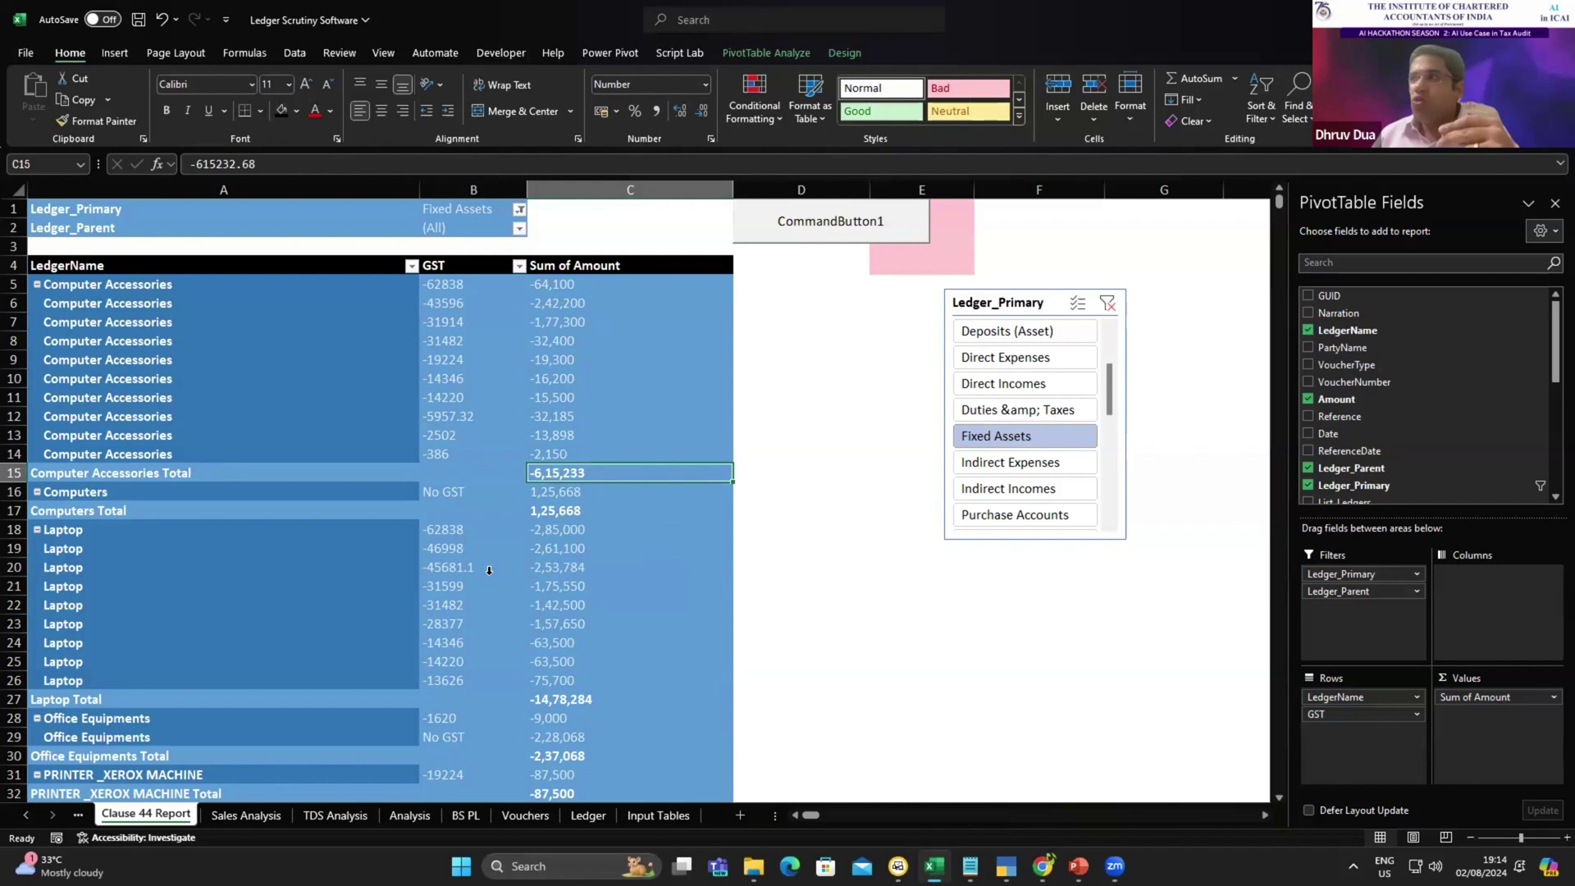
- Filter the Clause 44 pivot to Direct Expenses ledgers using the slicer
left_click(1025, 359)
left_click_drag(505, 424, 538, 433)
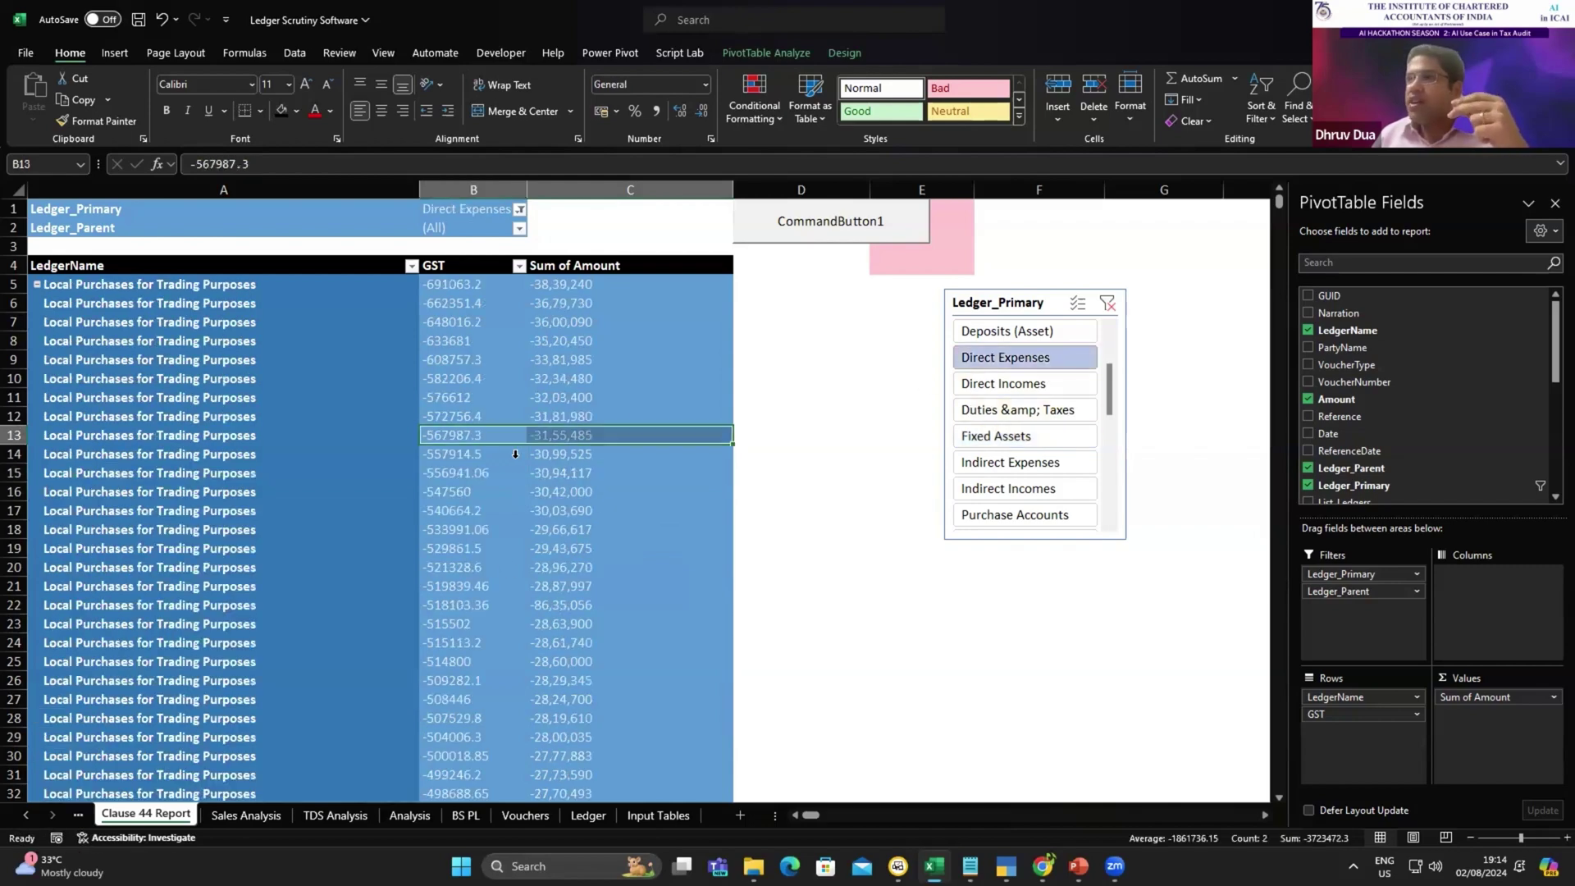
scroll(514, 410, "down", 3)
scroll(517, 370, "up", 3)
- Filter the GST column to keep only the No GST value
left_click(519, 266)
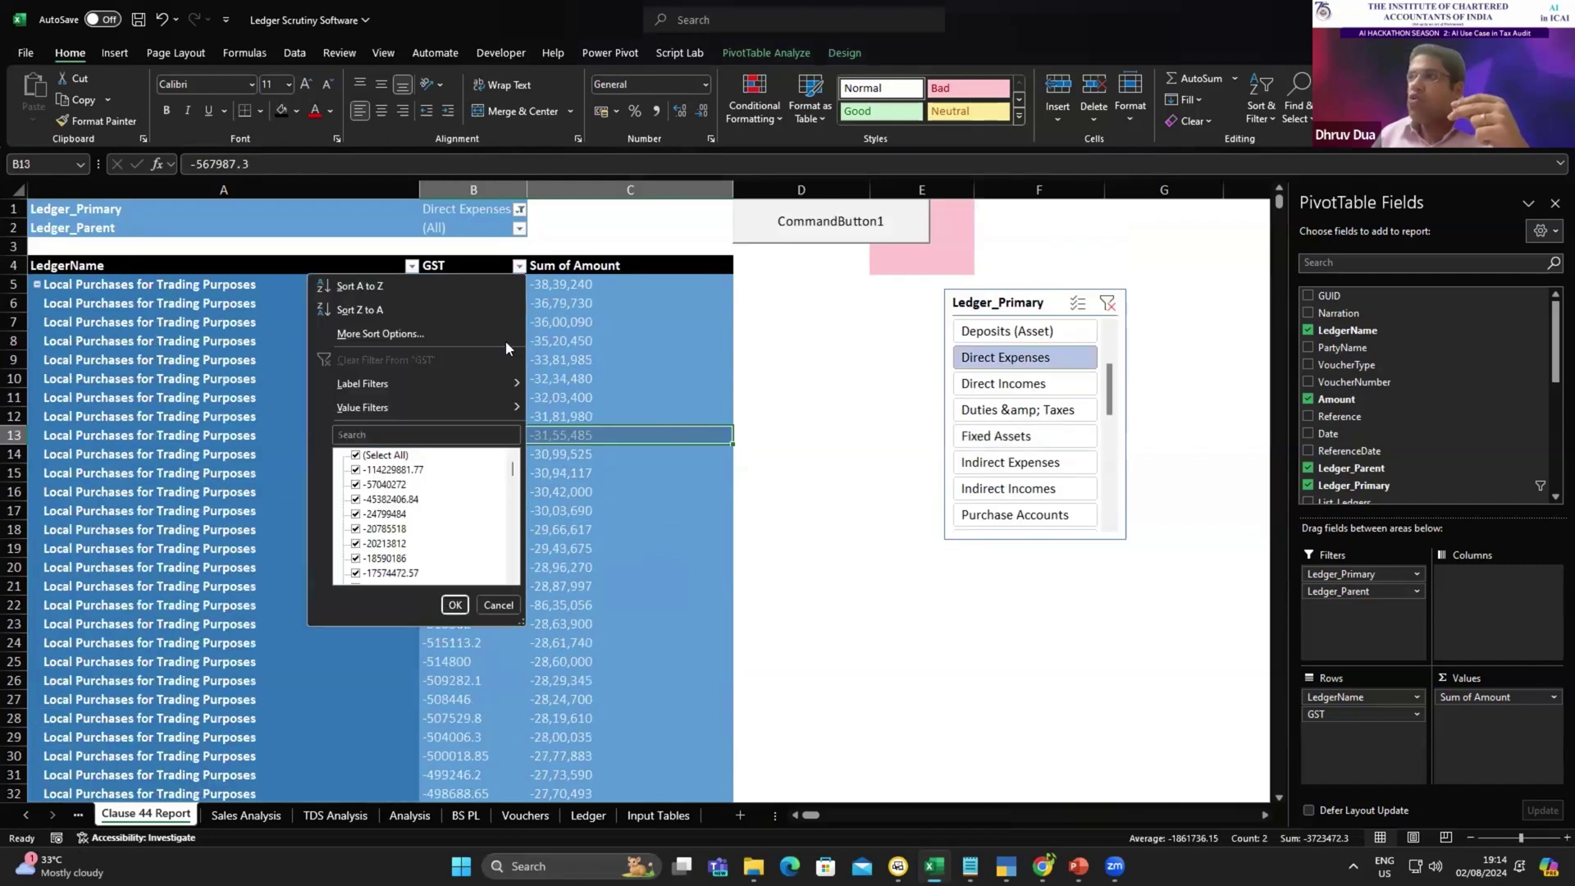
left_click(355, 455)
left_click(387, 436)
type("no")
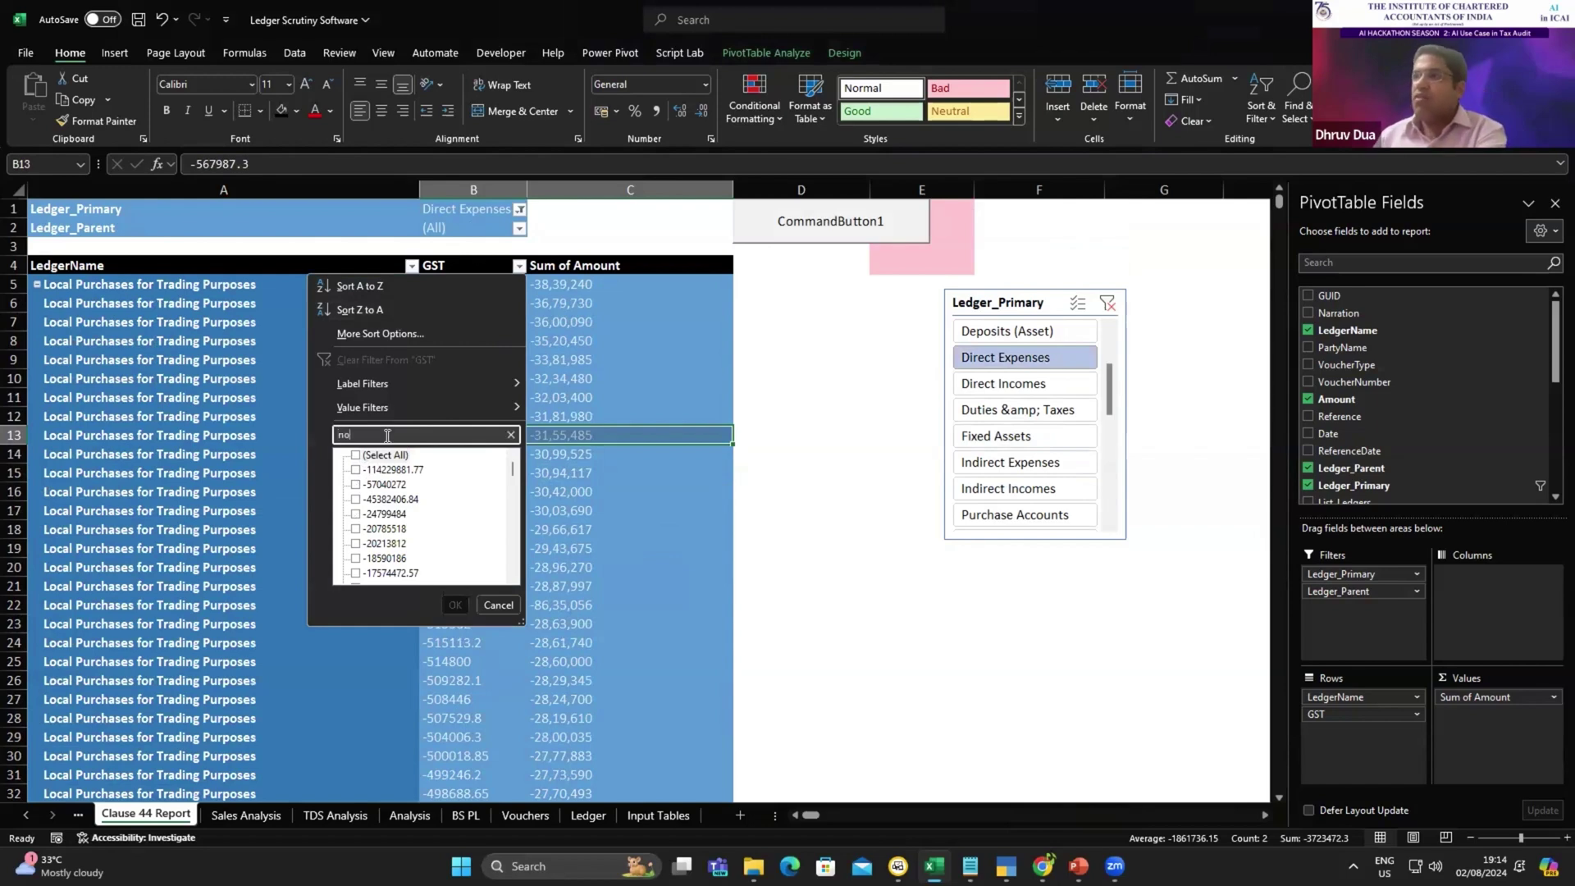
type("n")
key("BackSpace")
key("BackSpace")
key("BackSpace")
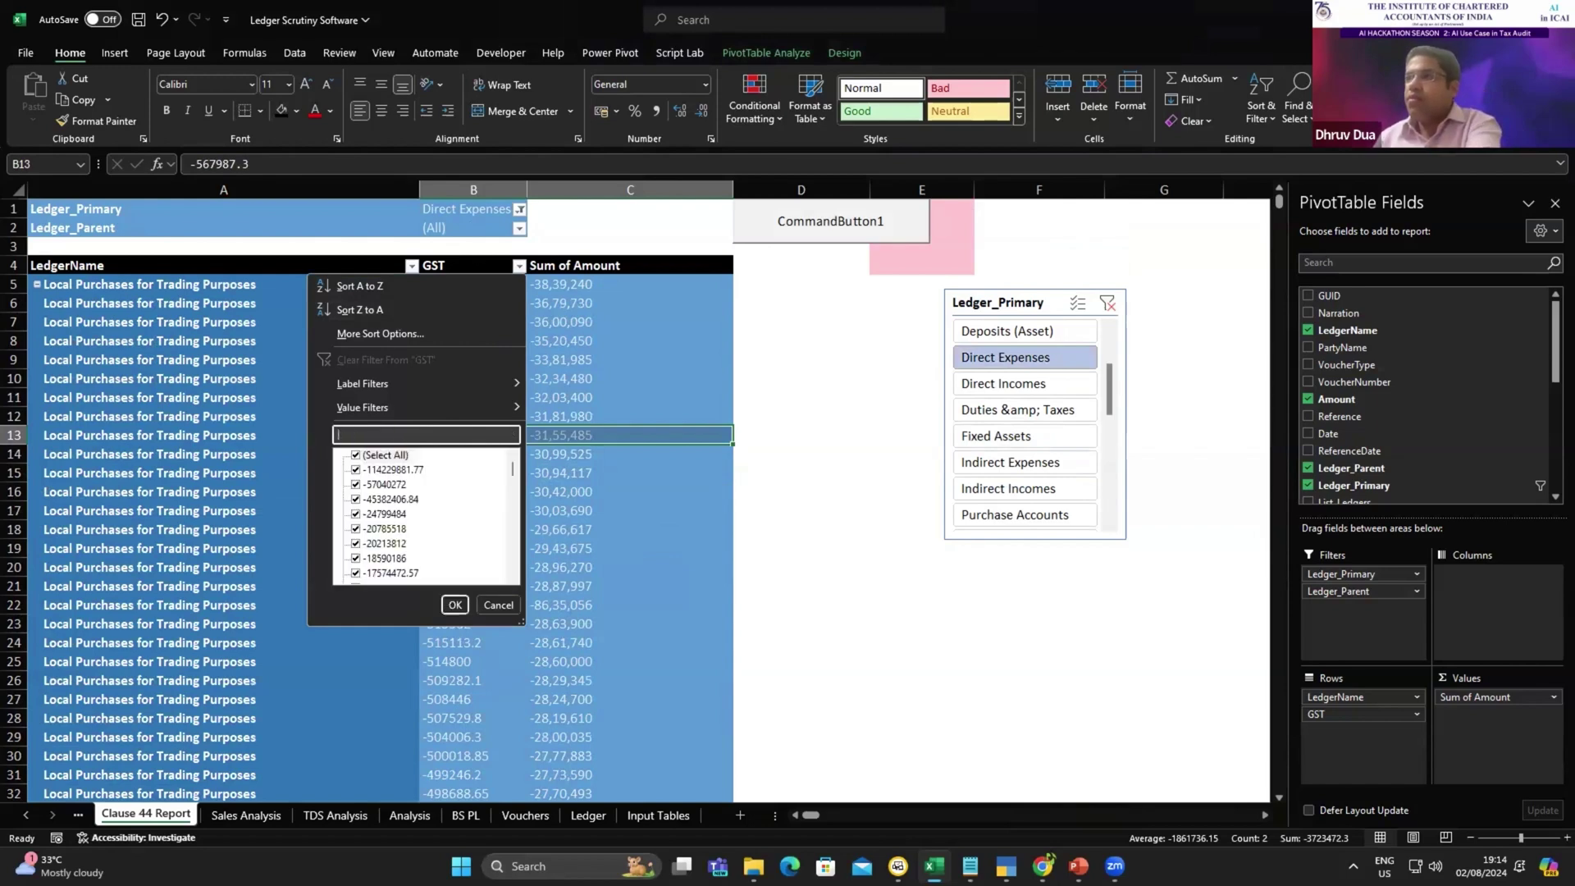
type("no")
key("Return")
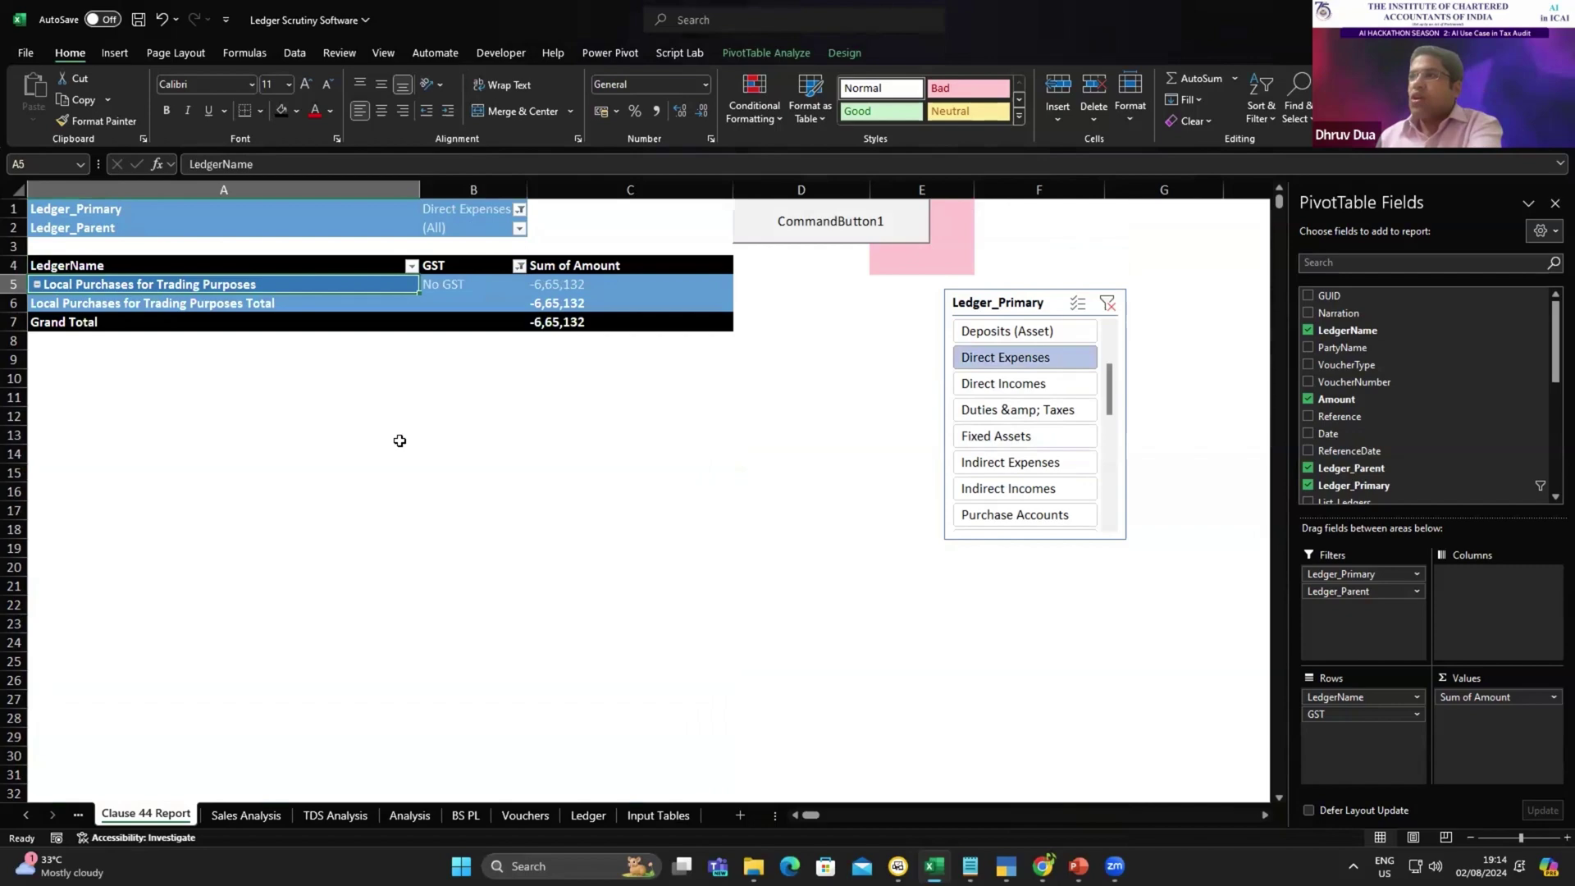
- Verify Local Purchases for Trading Purposes shows No GST at -6,65,132
left_click(487, 293)
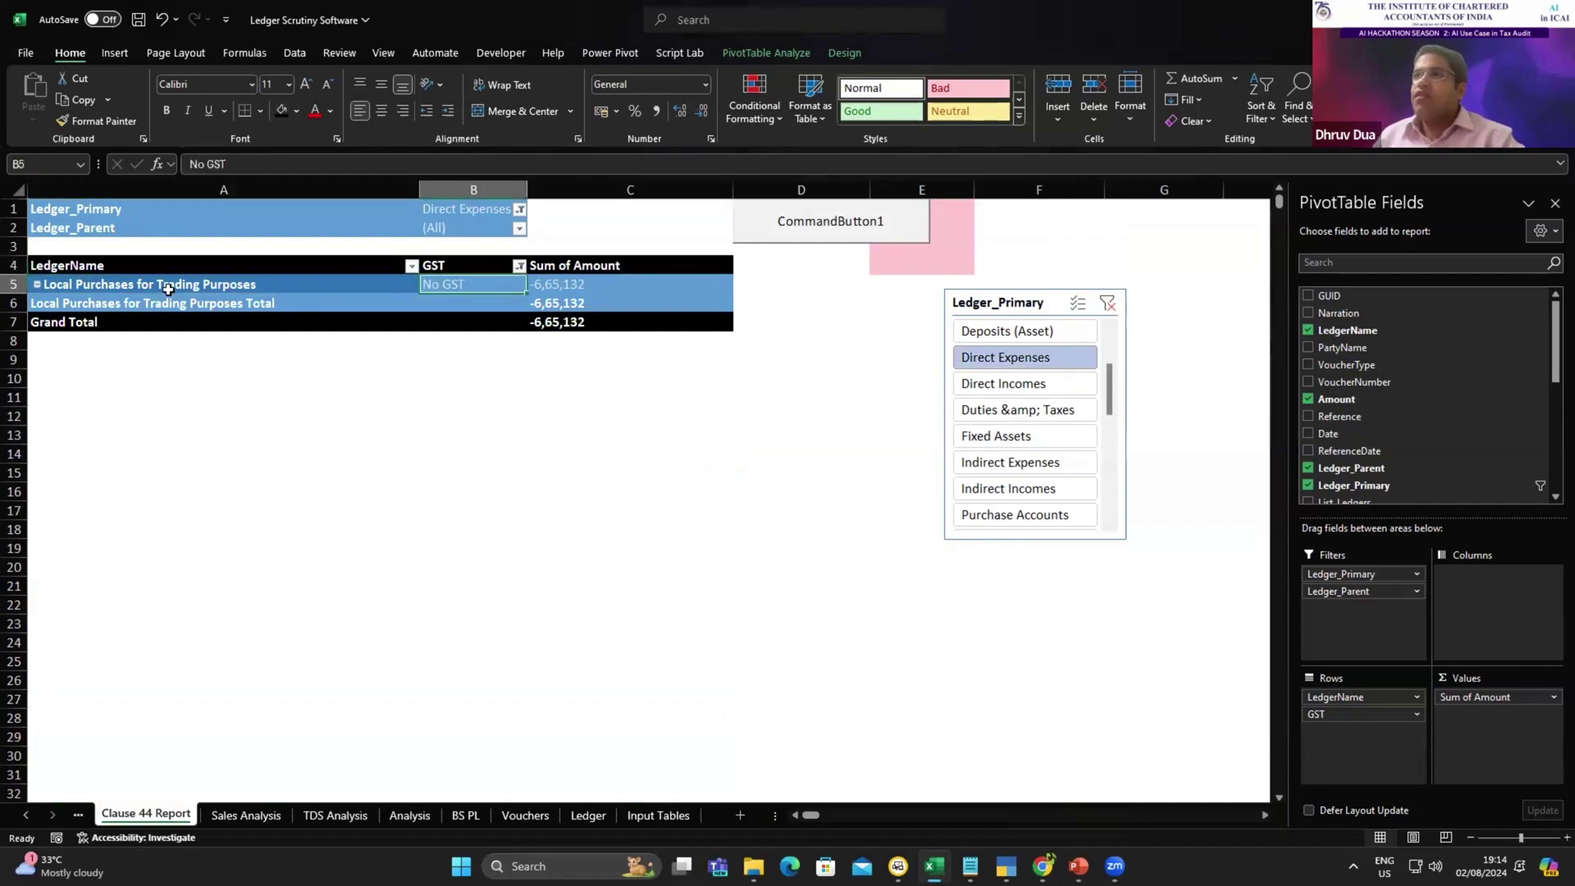
left_click(575, 287)
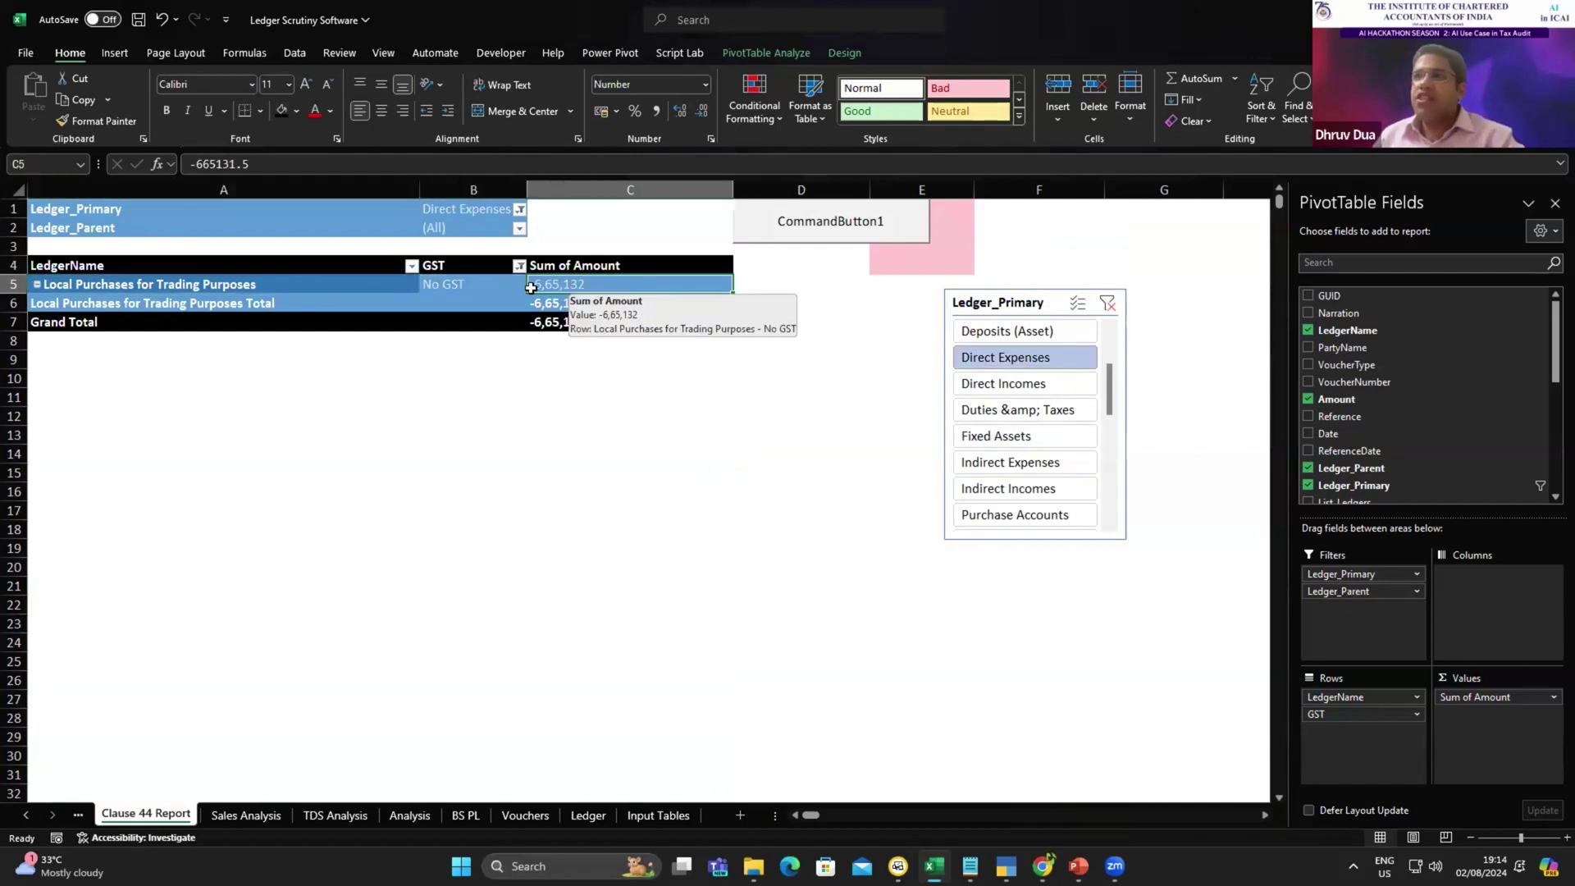
left_click(418, 284)
left_click(449, 284)
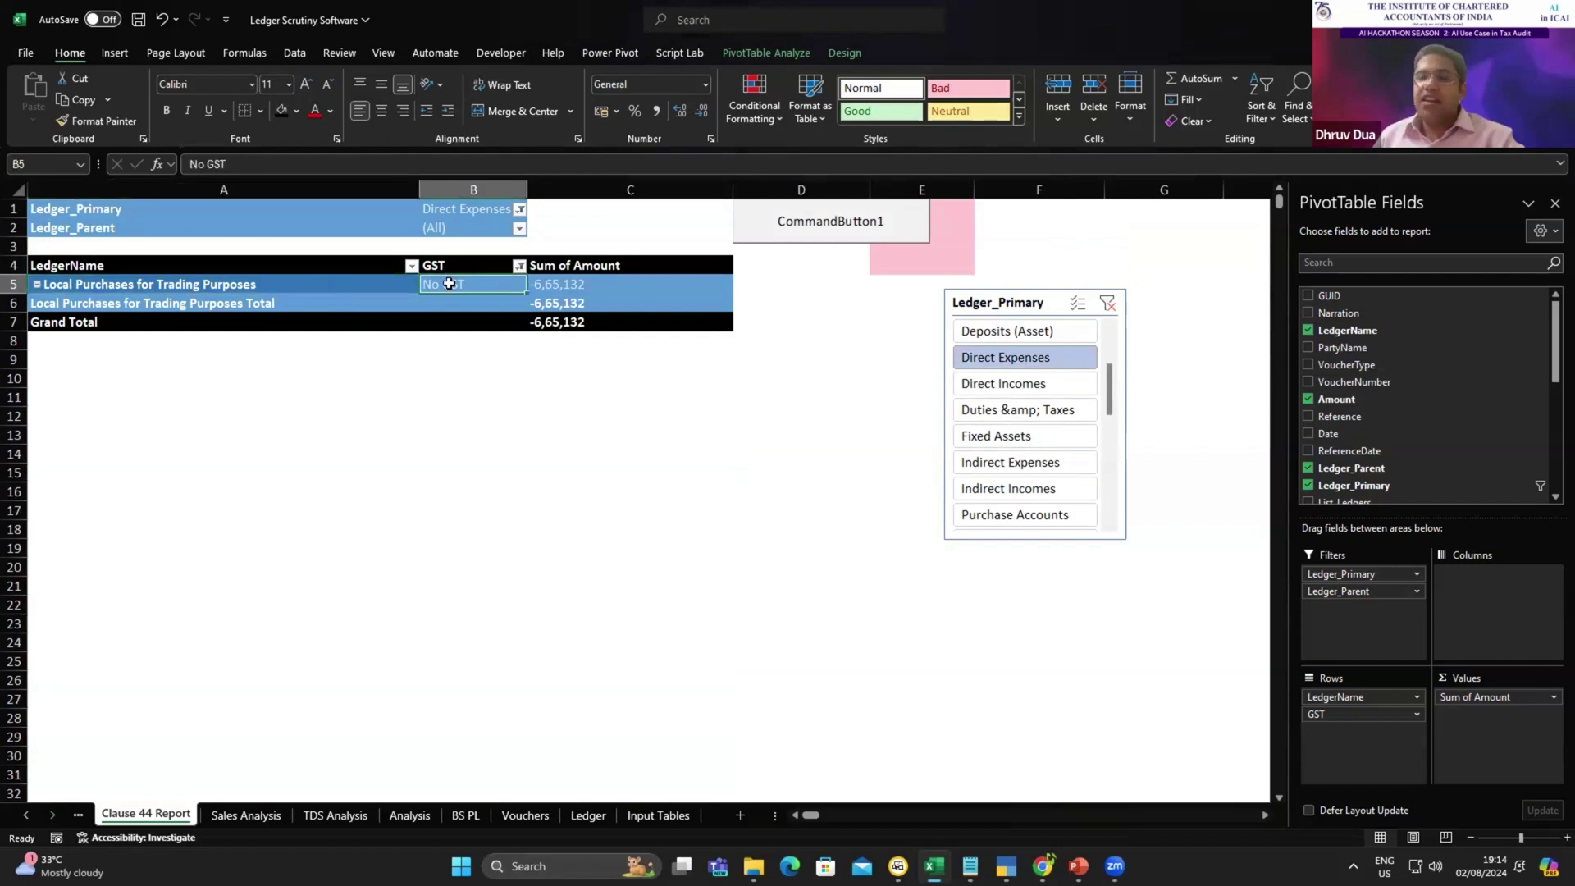
- Switch the pivot to Indirect Expenses ledgers and select the Ineligible ITC Total row
left_click(1010, 462)
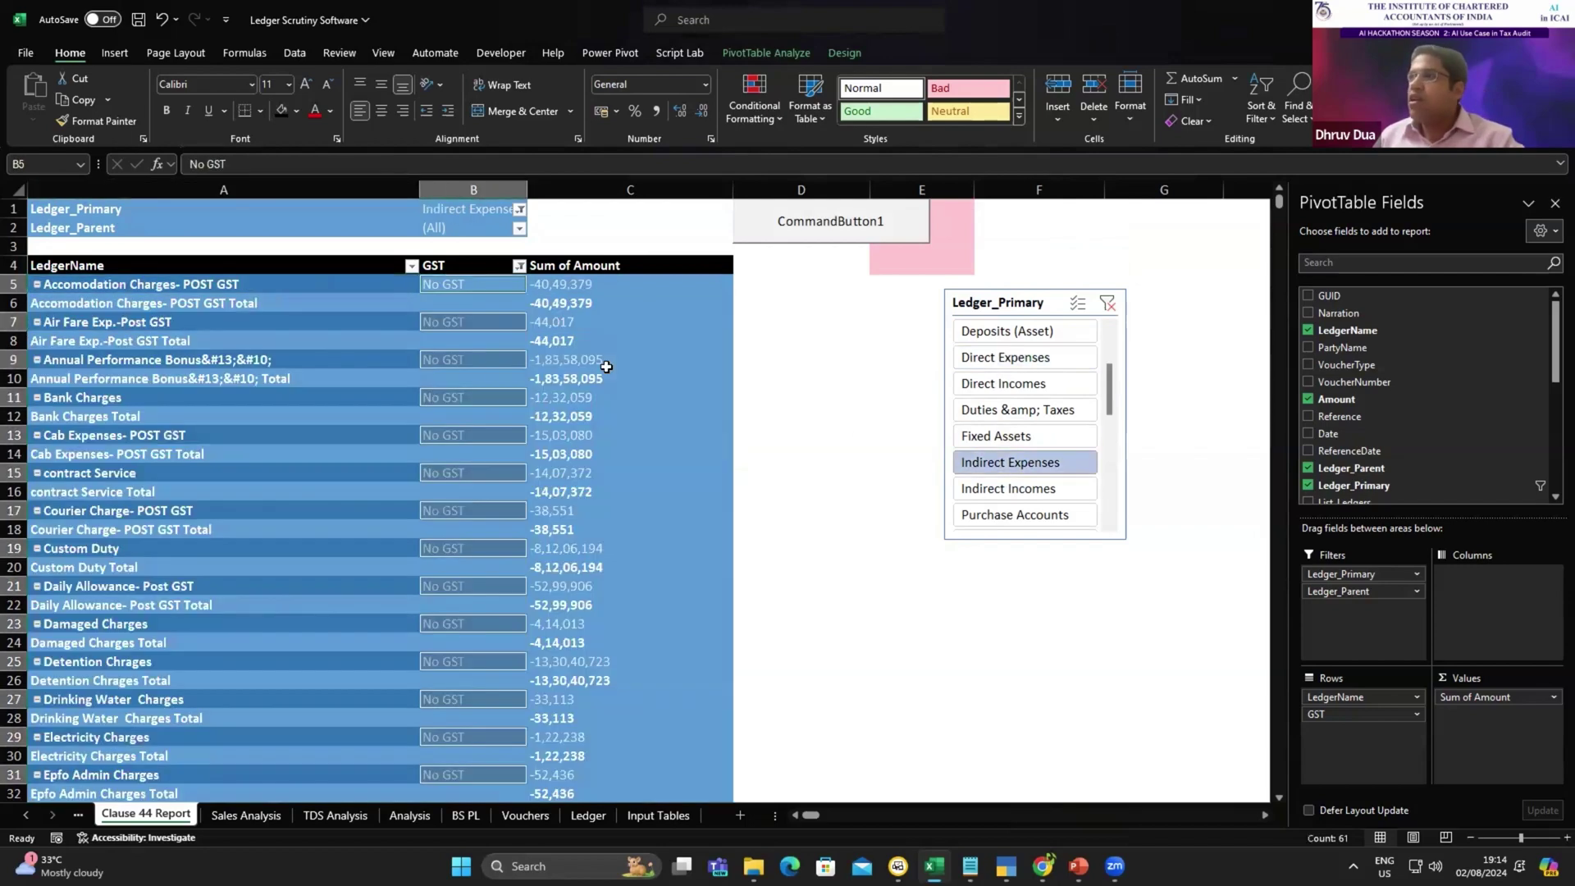
left_click(358, 397)
scroll(156, 435, "down", 8)
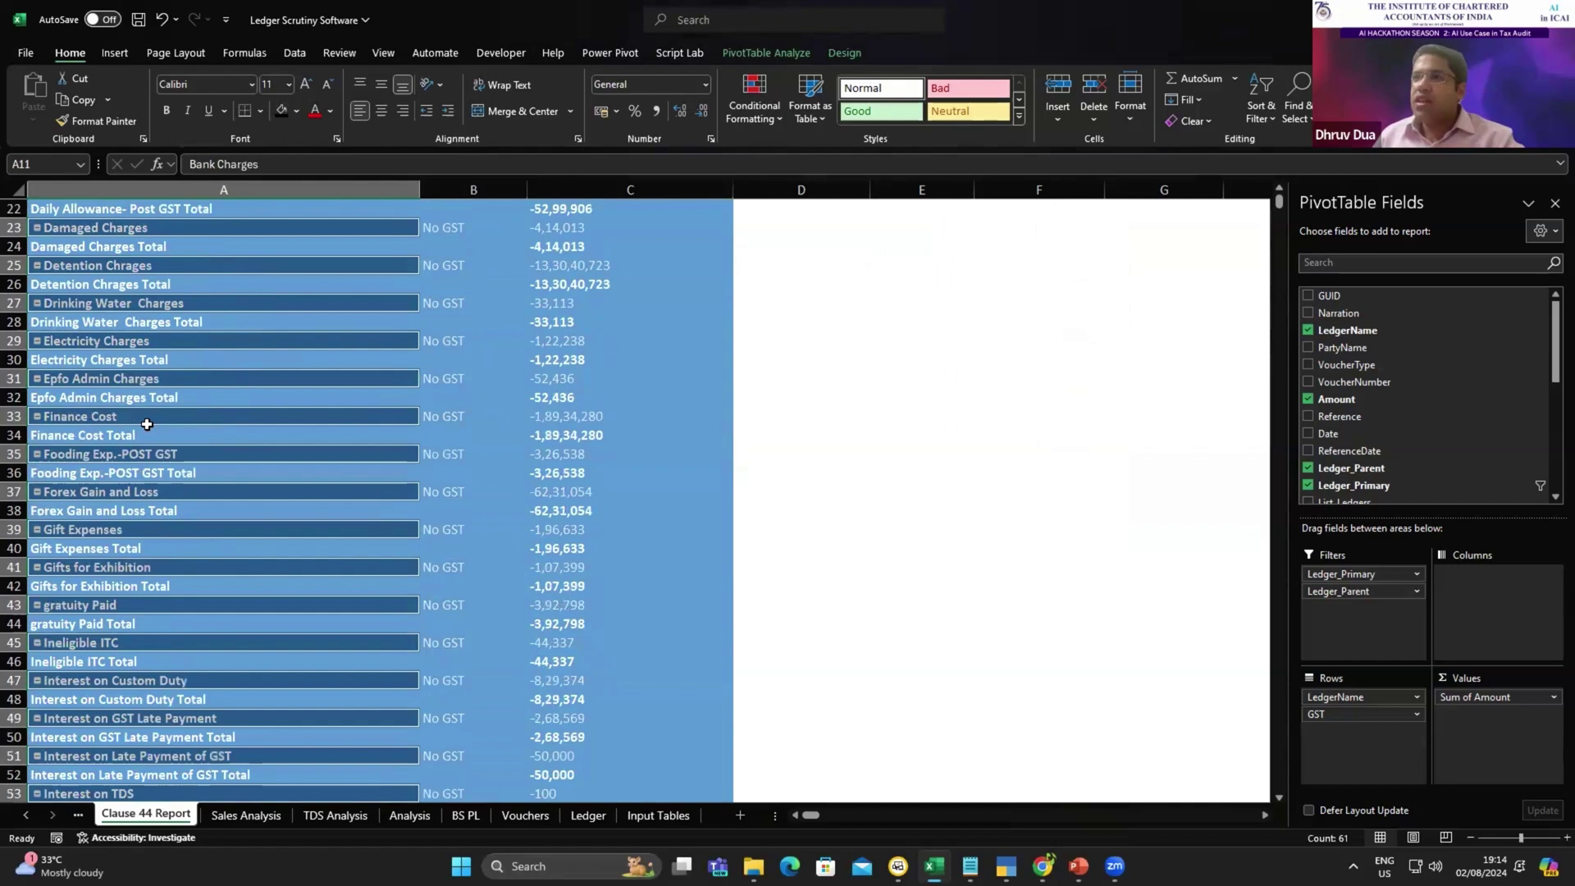
scroll(167, 453, "down", 3)
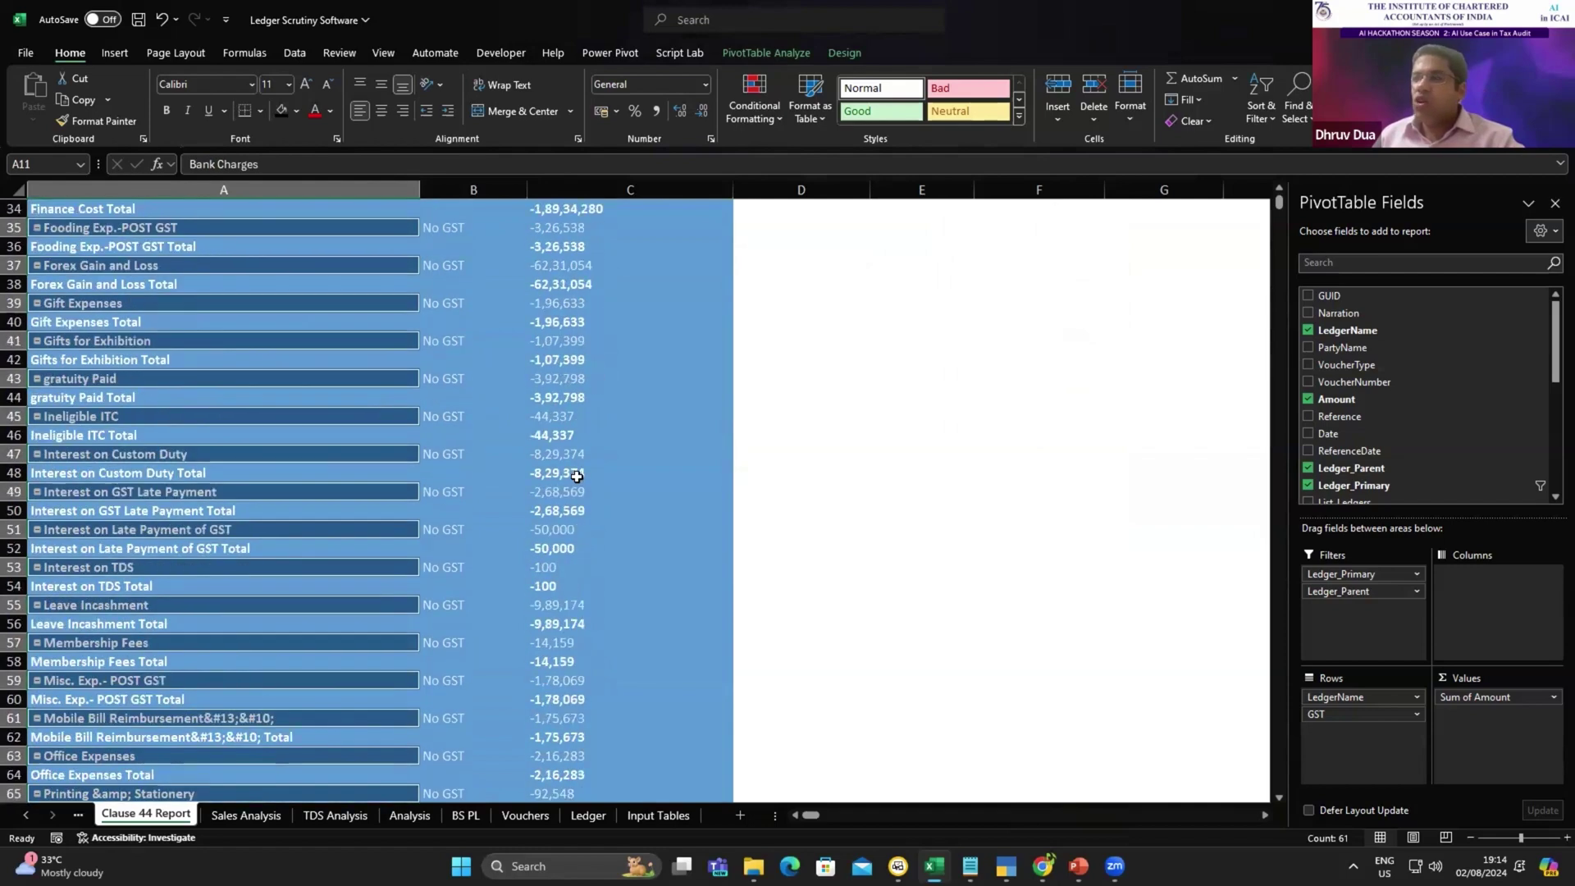
left_click(332, 435)
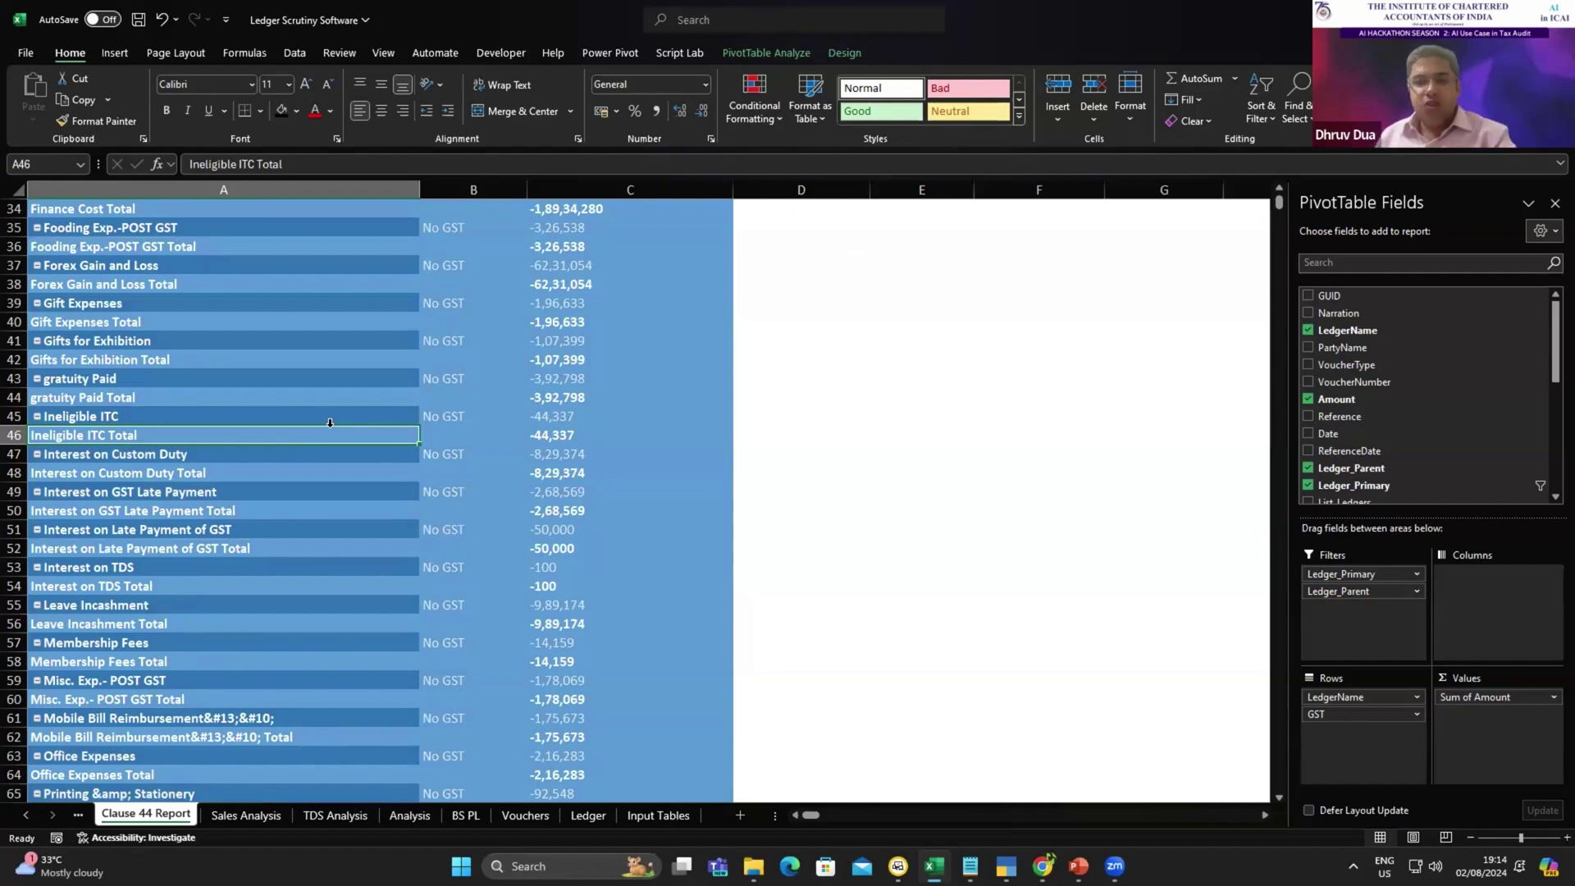
- Move through ITC Ledger Analysis and Creditor Analysis sheets to reach MIS Expense
key("ctrl+Page_Up")
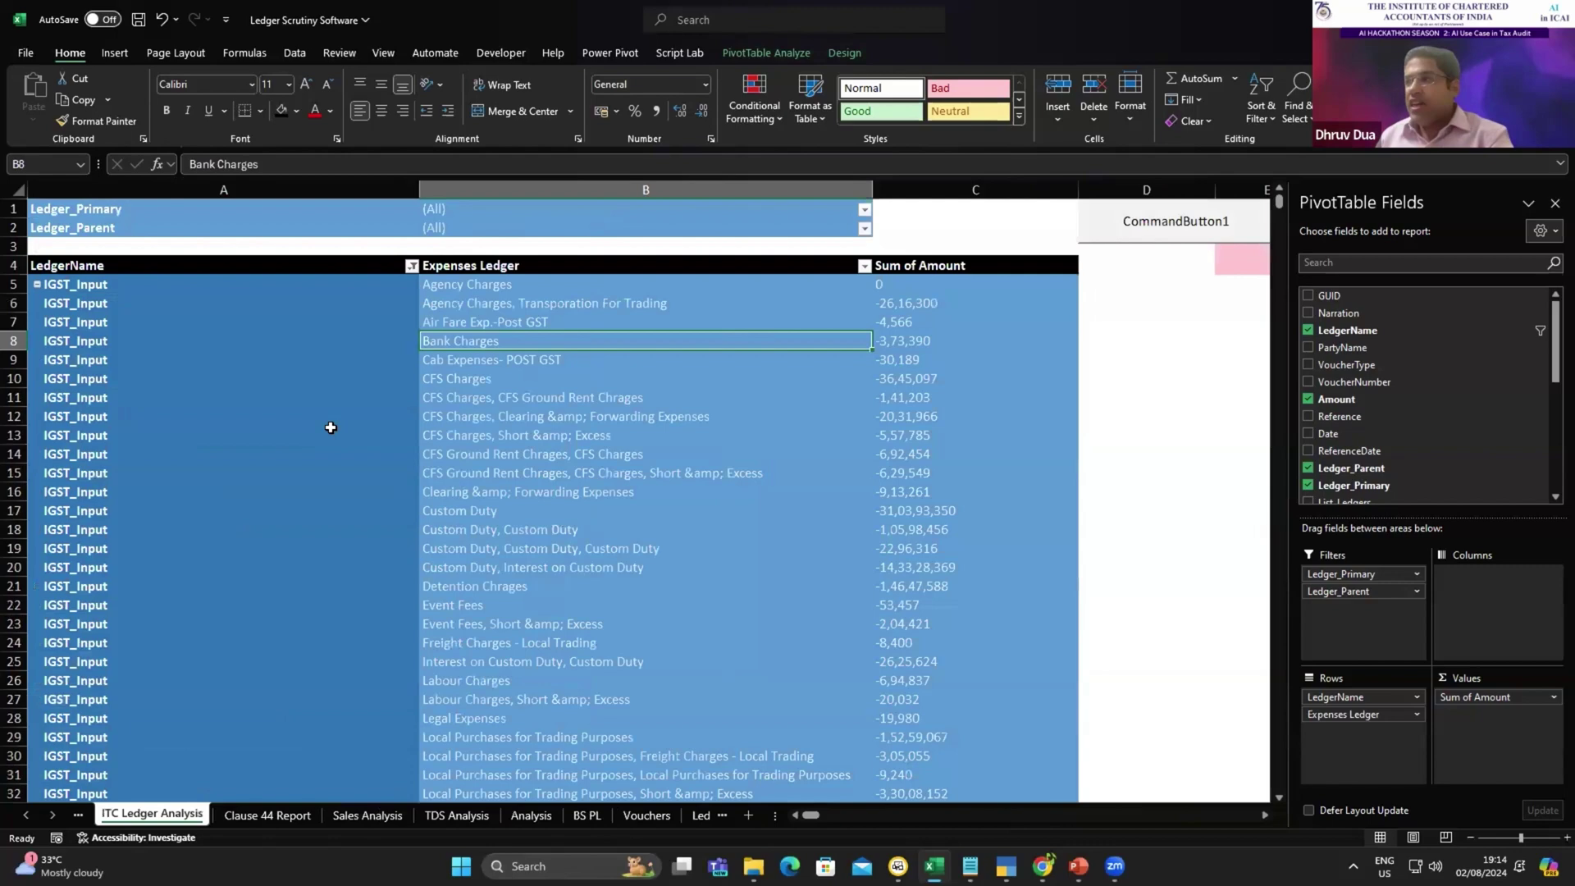
key("ctrl+Page_Up")
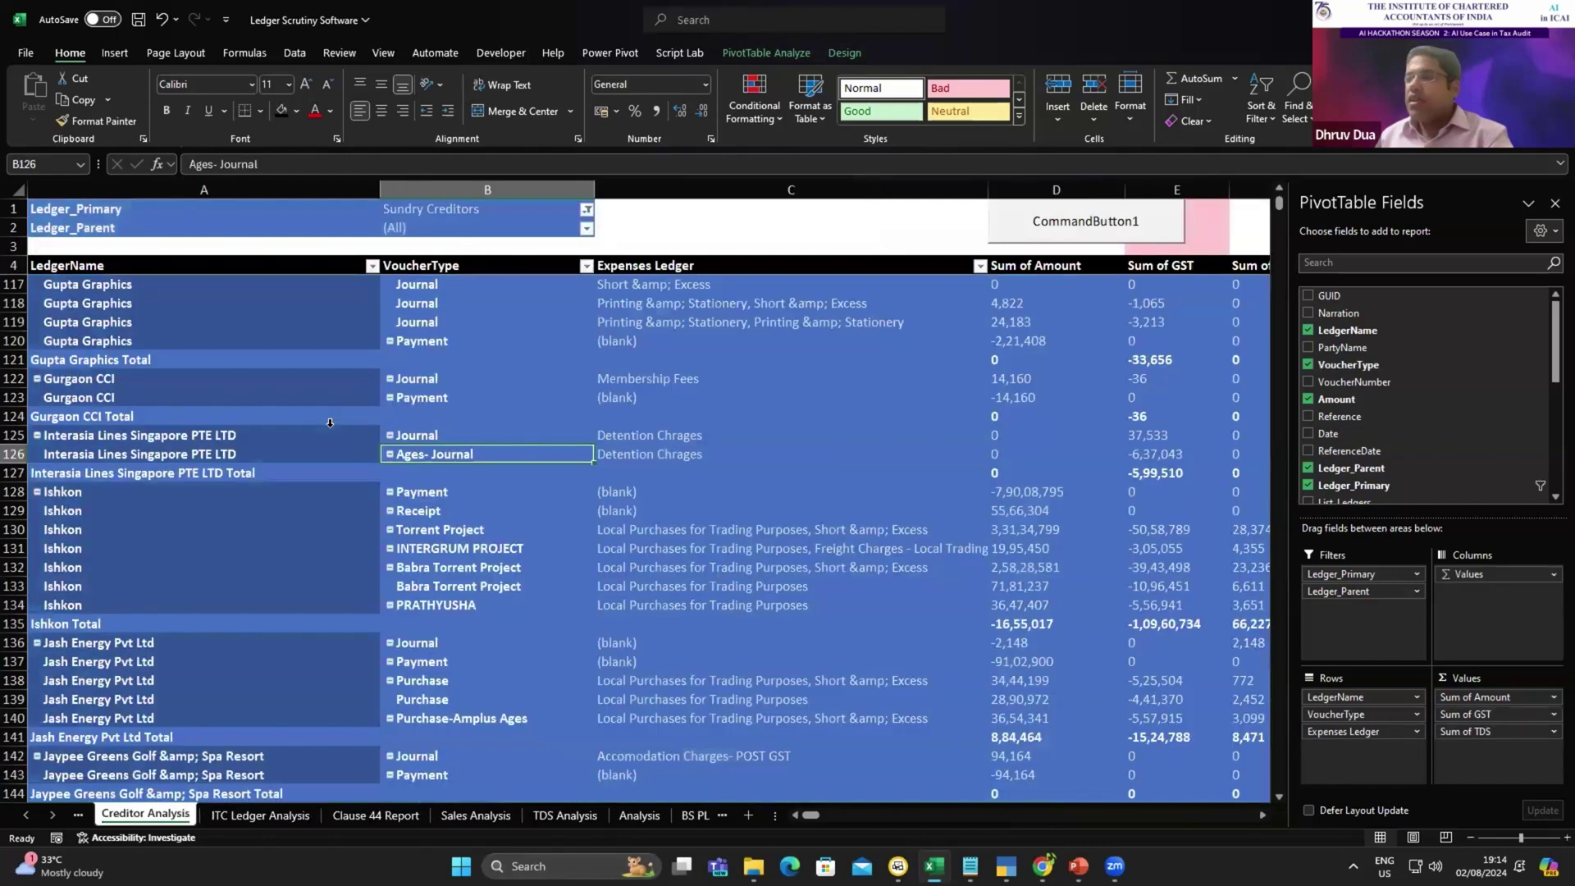
key("ctrl+Page_Up")
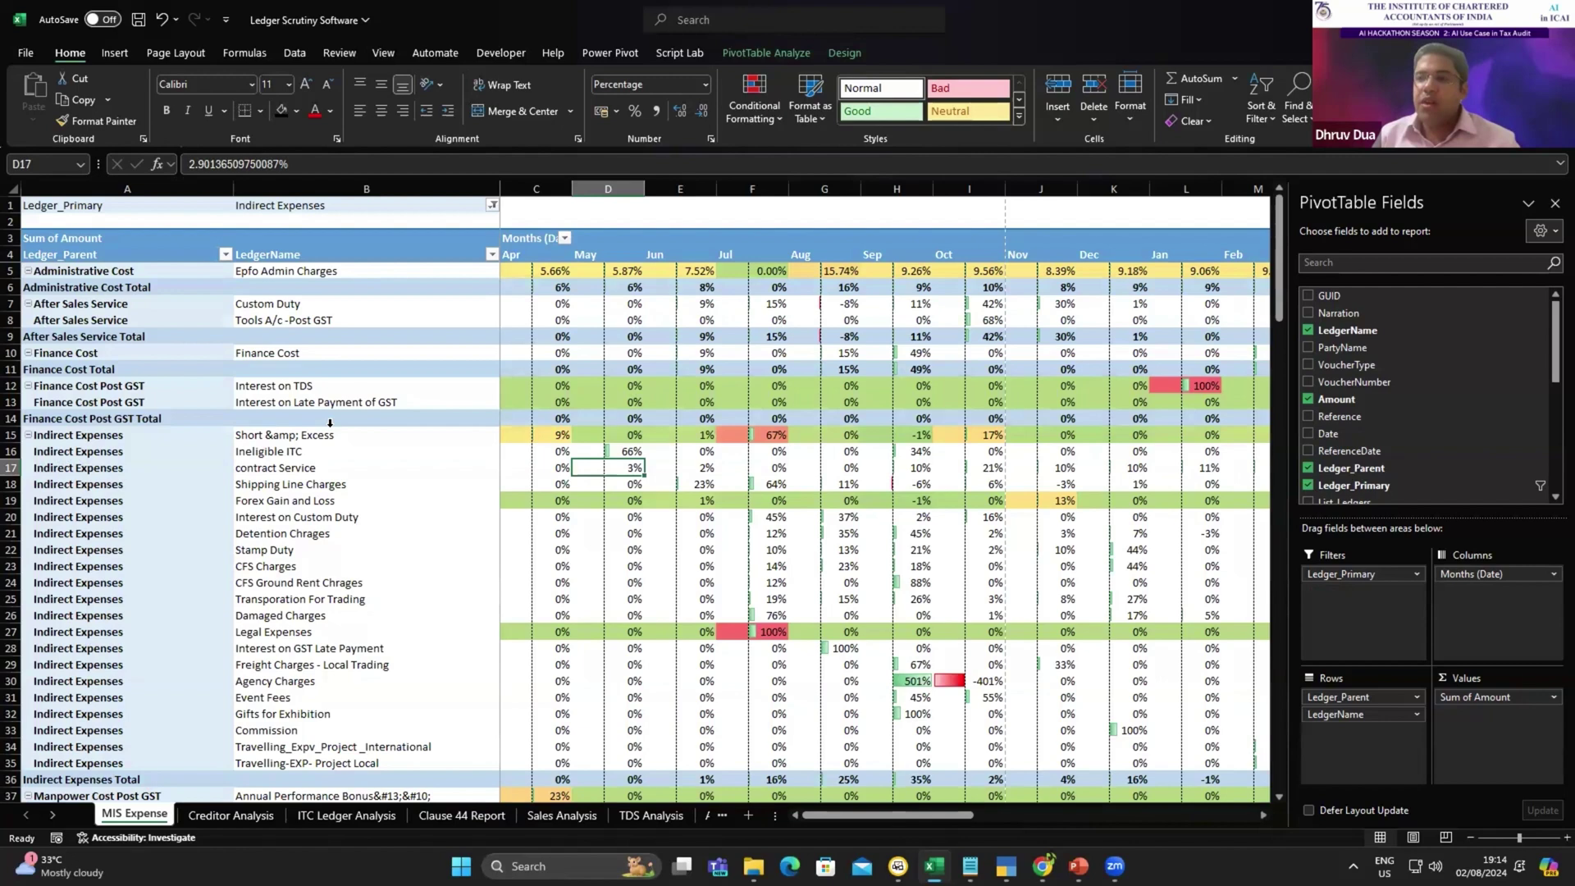
- Filter the LedgerName field to ledgers matching 'rent'
left_click(330, 423)
left_click(331, 260)
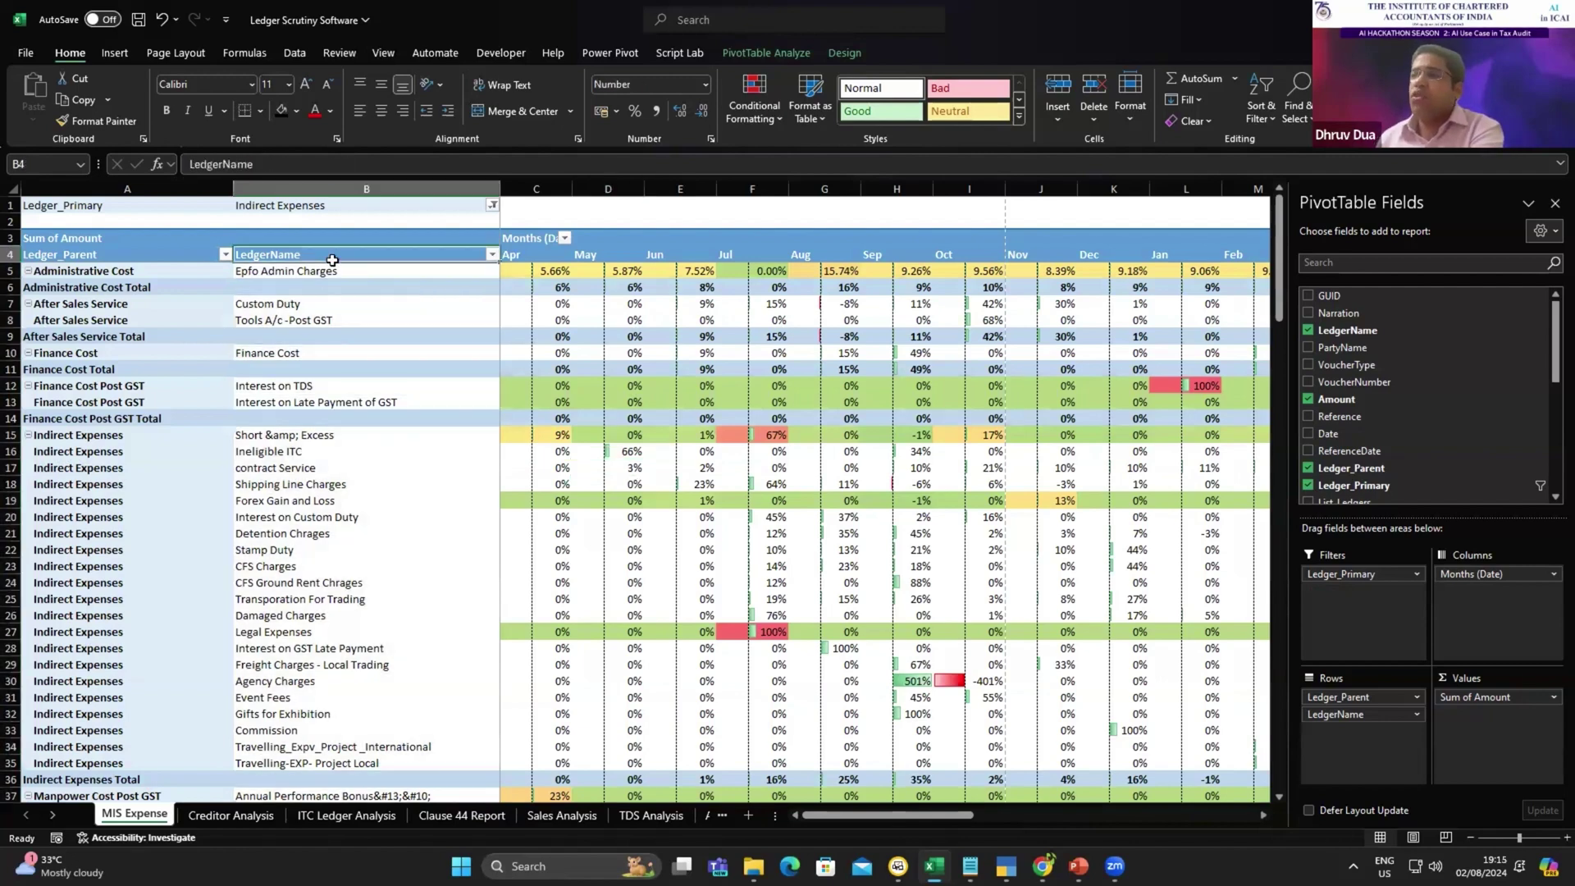
key("alt+Down")
key("Down")
key("Down")
key("Down")
key("Down")
key("Down")
type("re")
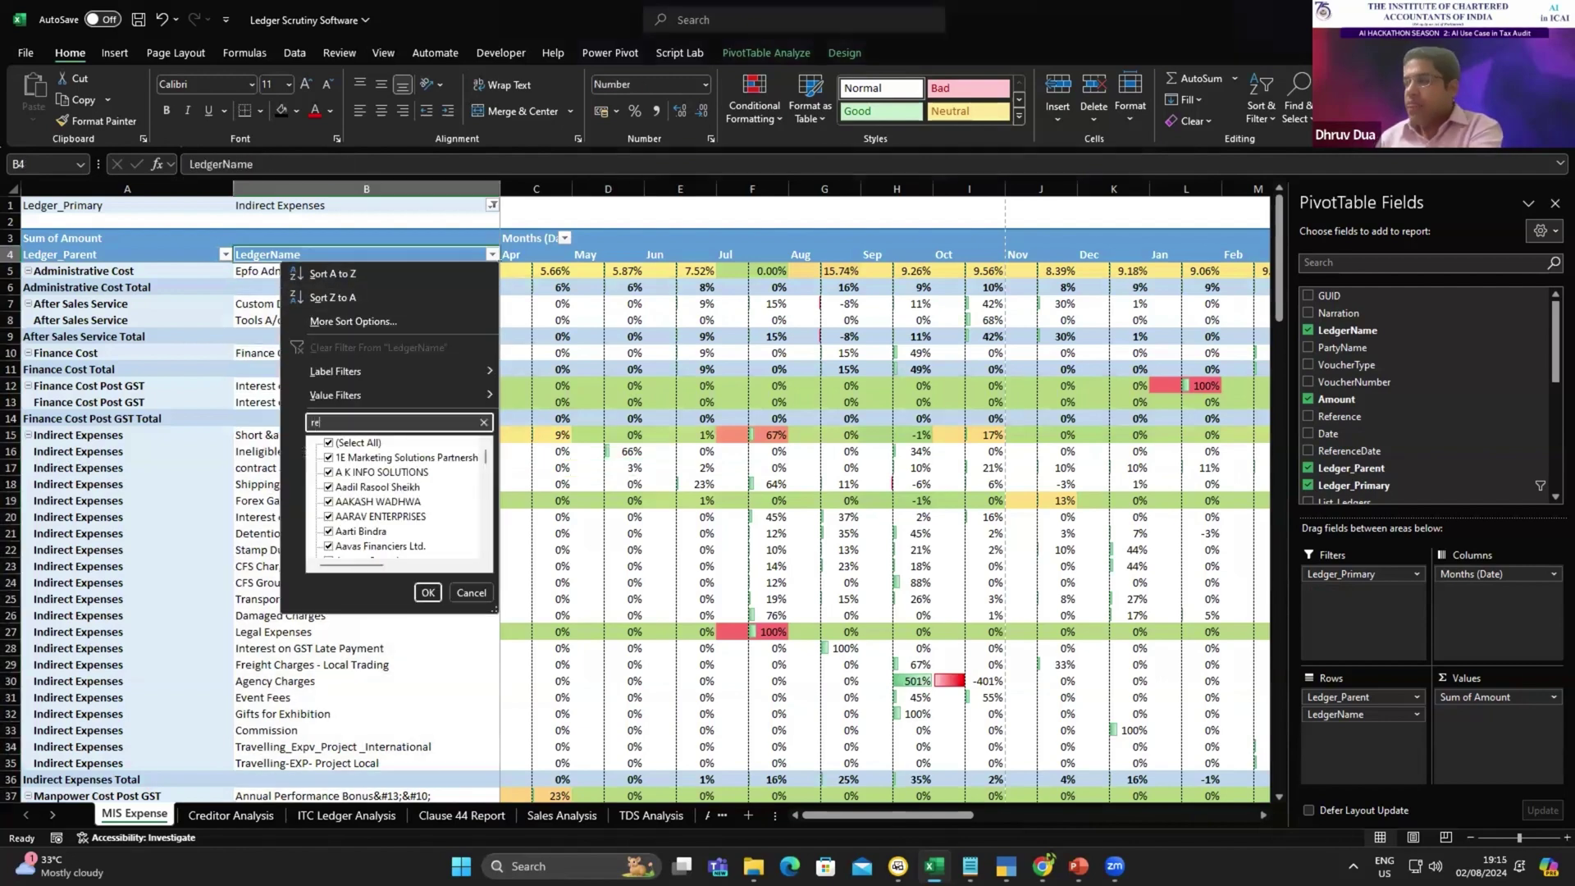
type("nt")
key("Return")
key("Down")
key("Down")
key("Down")
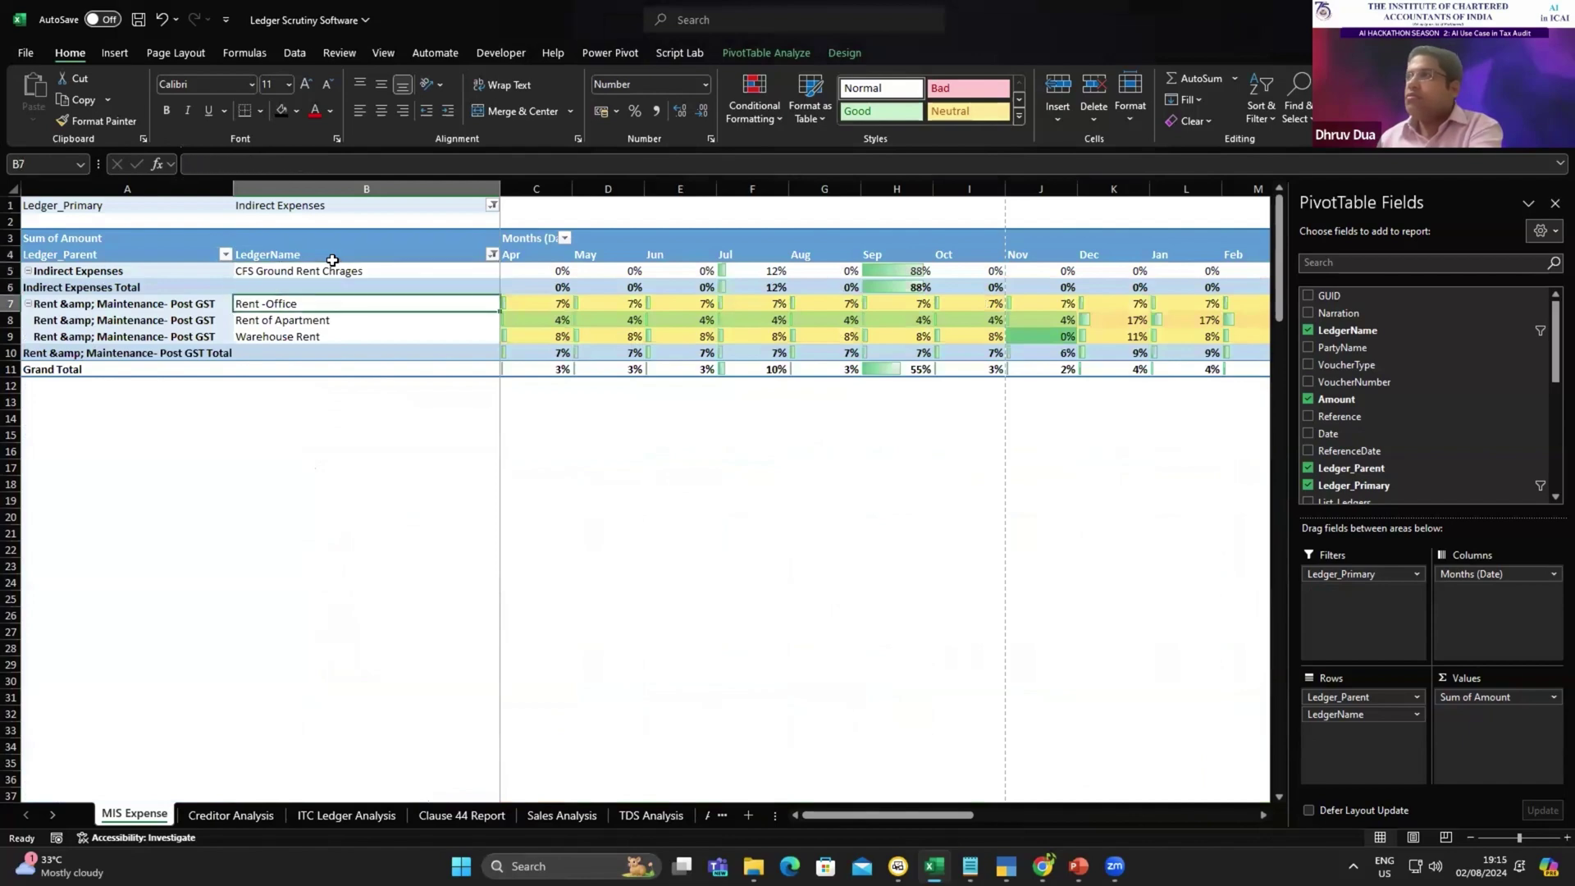
key("Right")
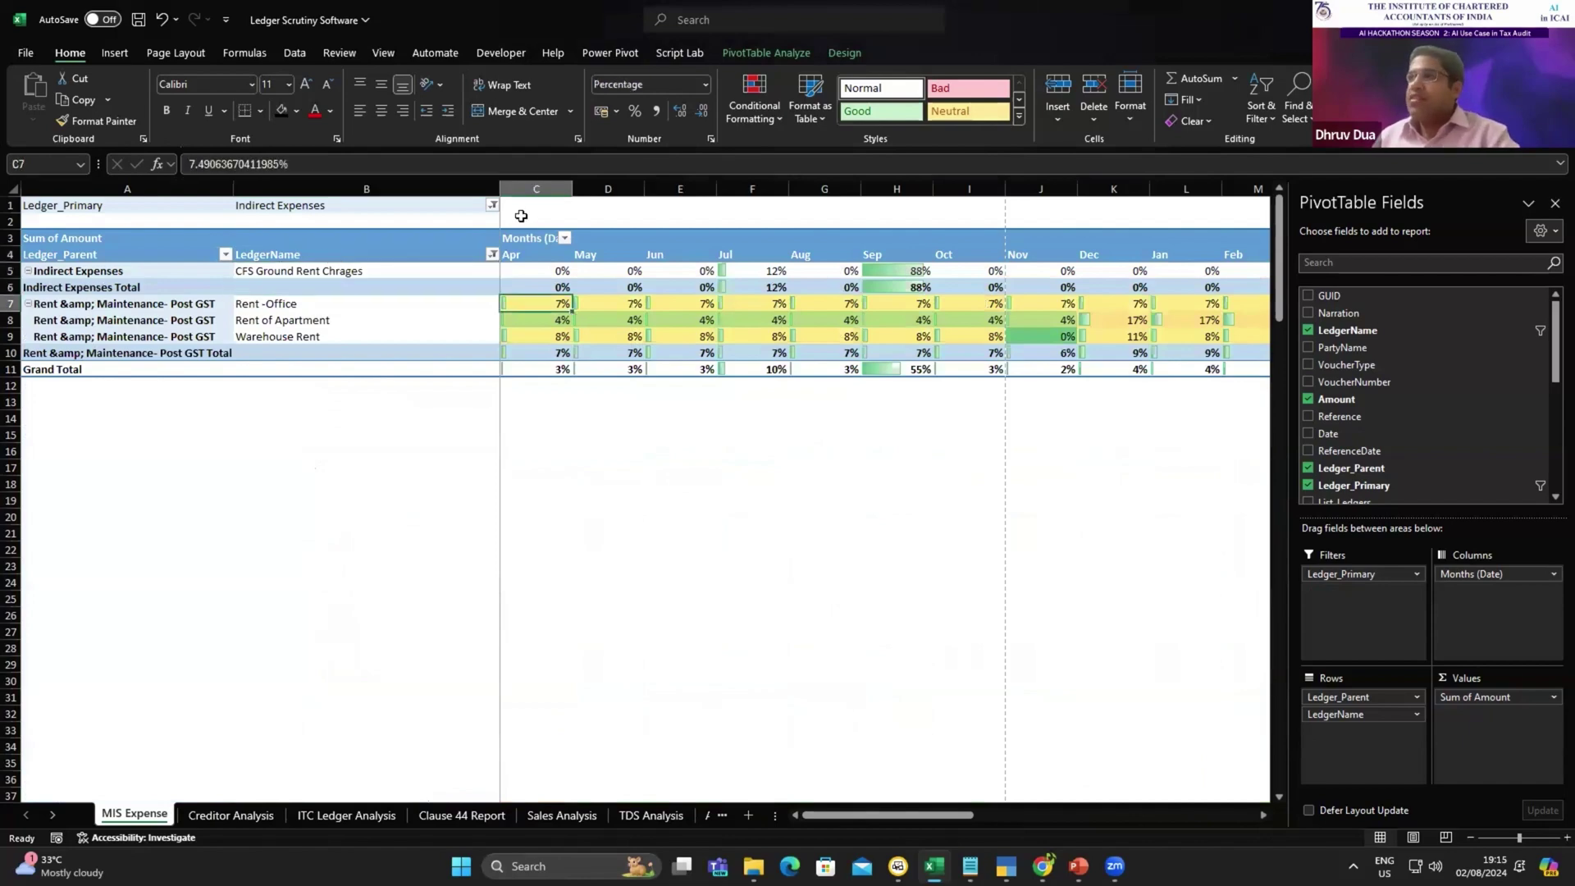
- Narrow the LedgerName column B and select the Rent -Office ledger
left_click(492, 189)
left_click_drag(500, 189, 406, 189)
left_click(468, 305)
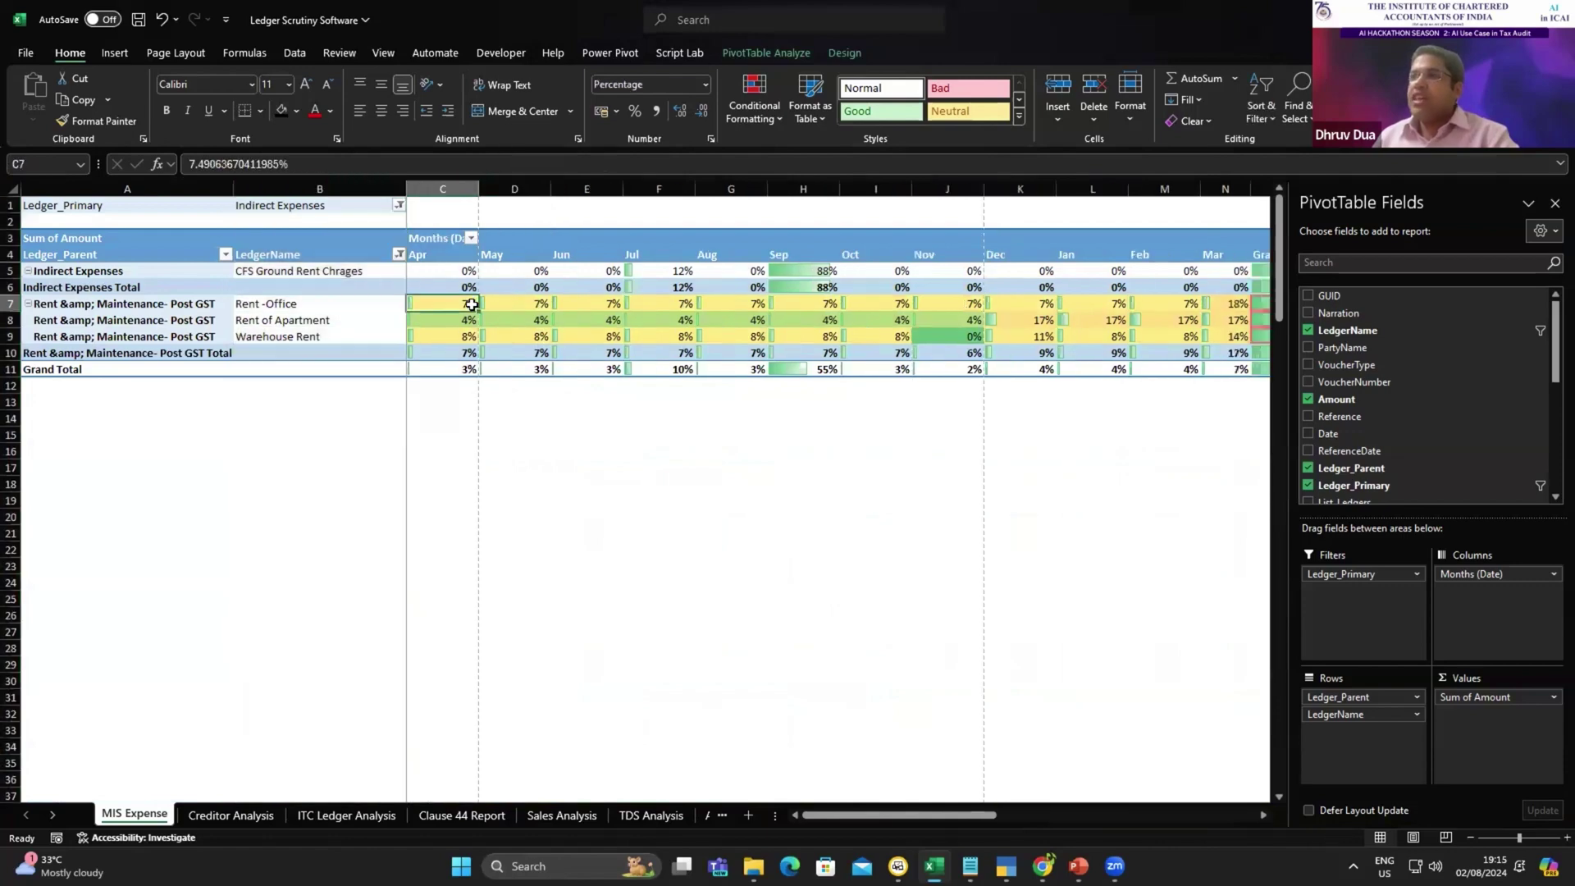
left_click(307, 307)
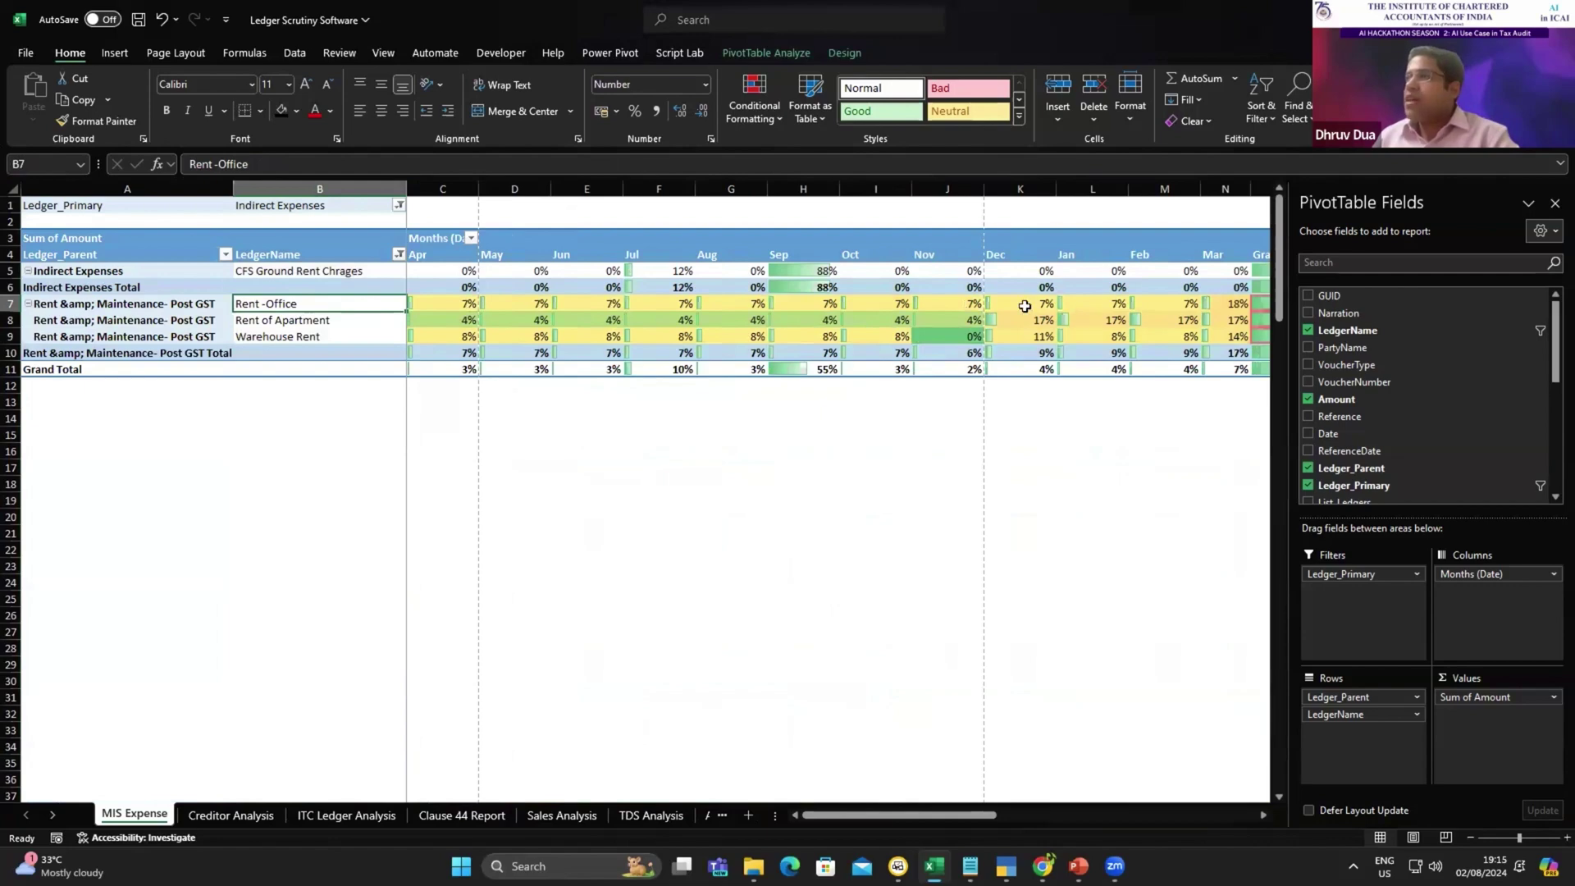
key("Right")
key("Right")
key("Right")
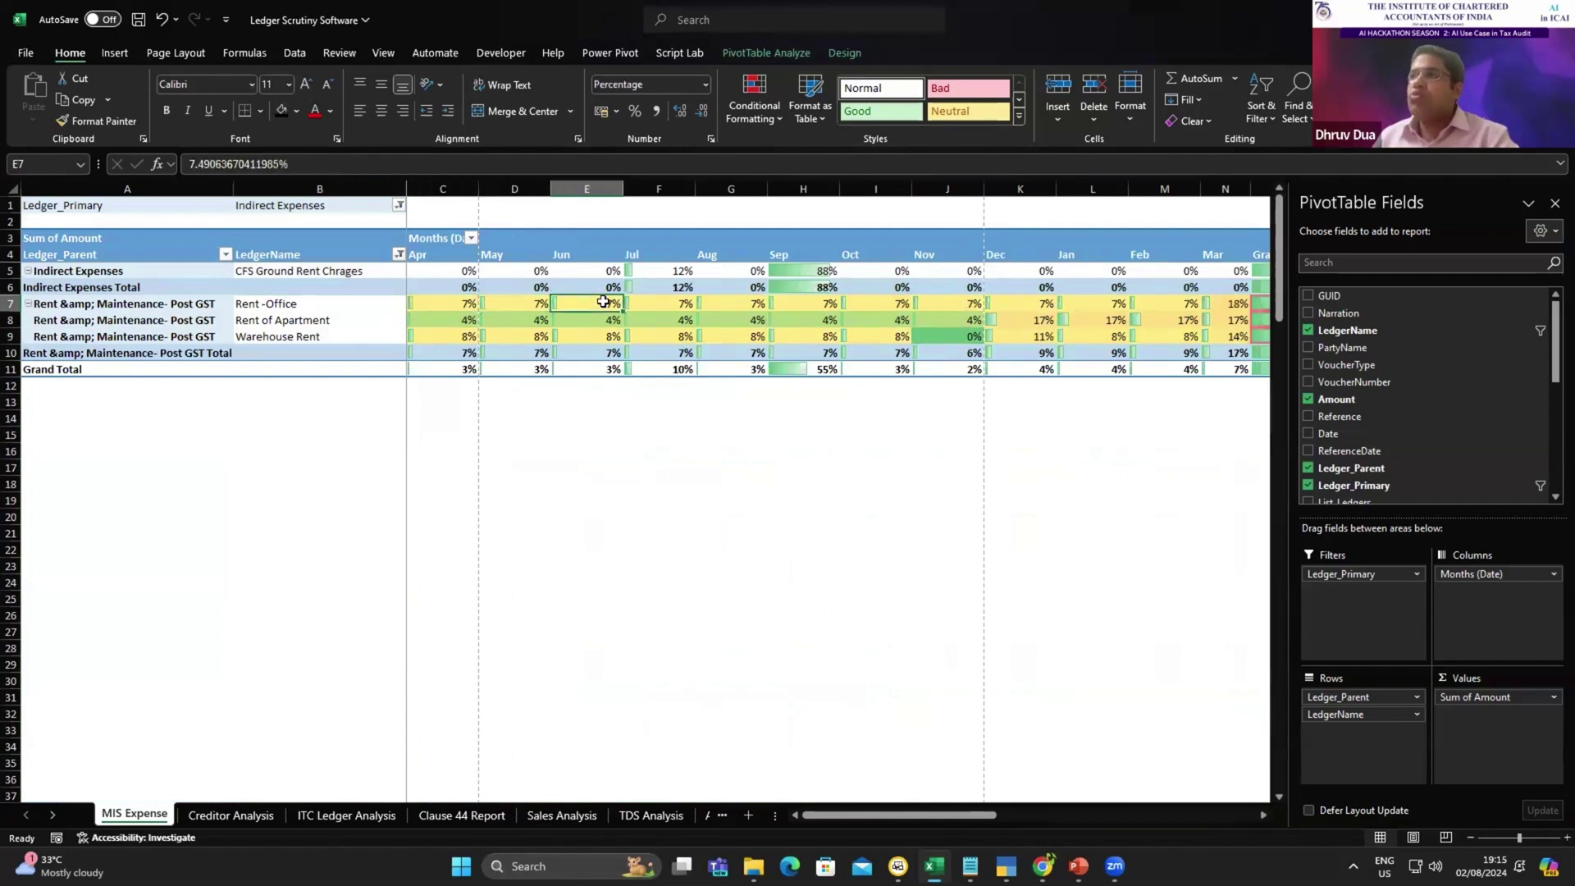
left_click(309, 306)
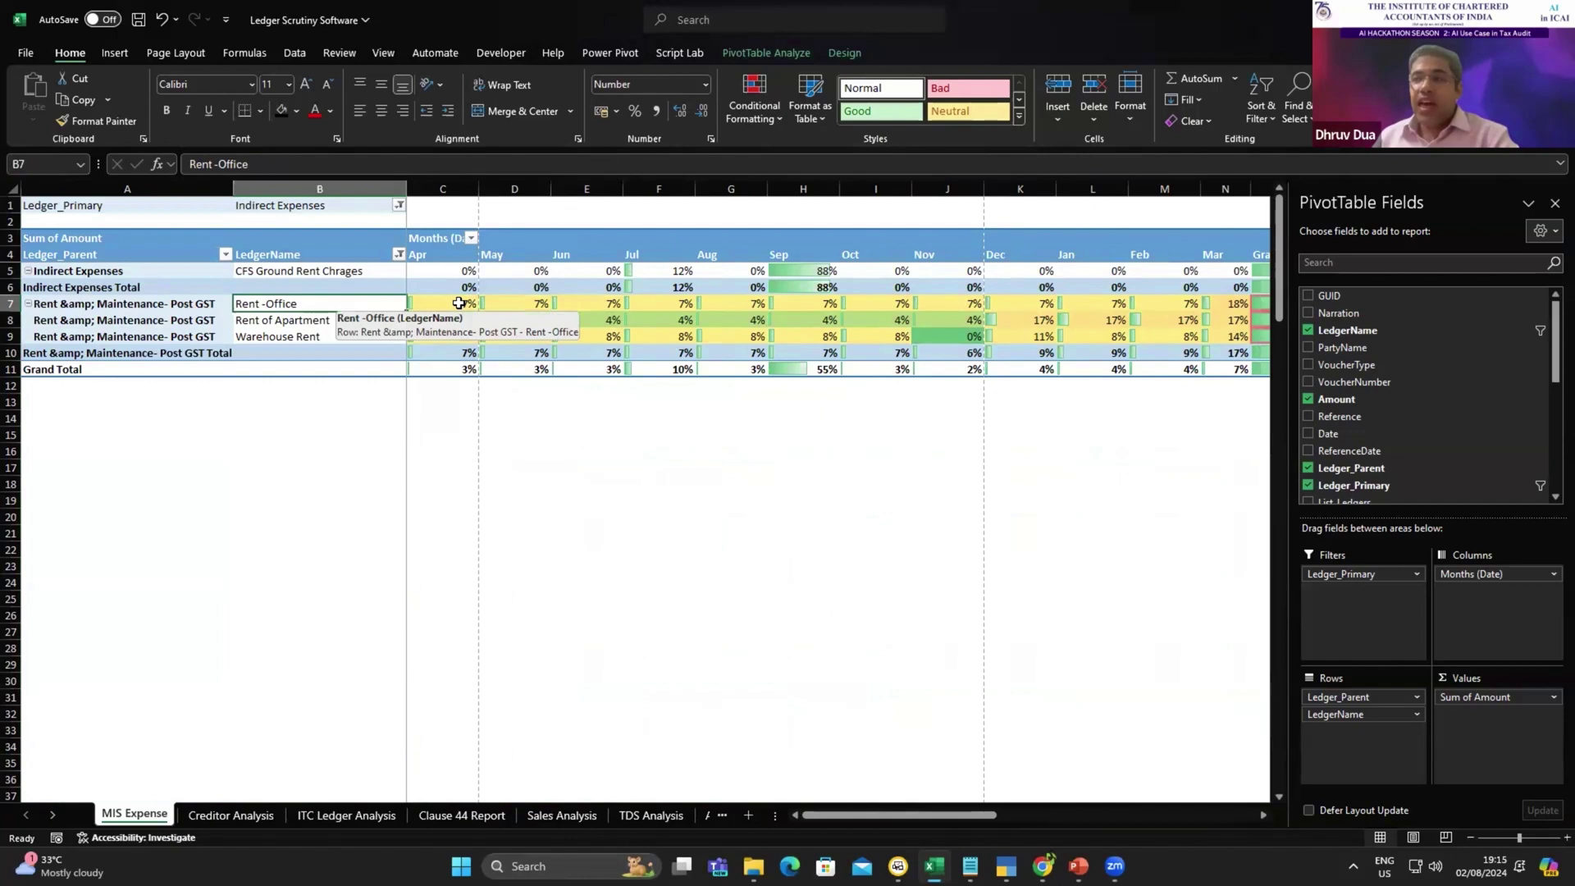
- Check Rent -Office's monthly percentages along row 7 from April through March
mouse_move(461, 304)
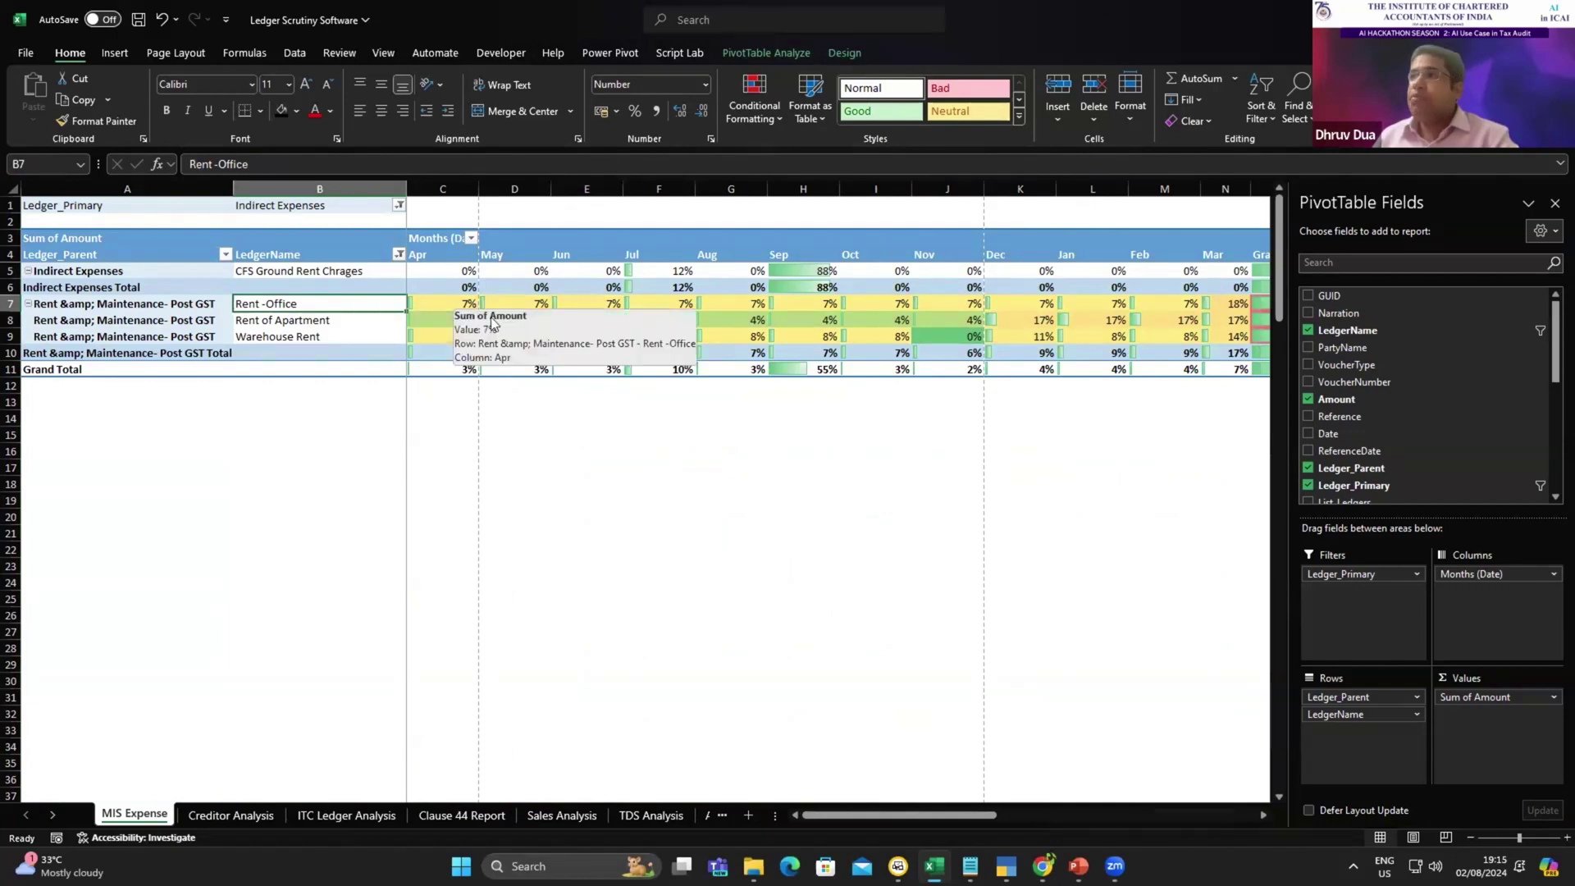
left_click(456, 305)
left_click(523, 305)
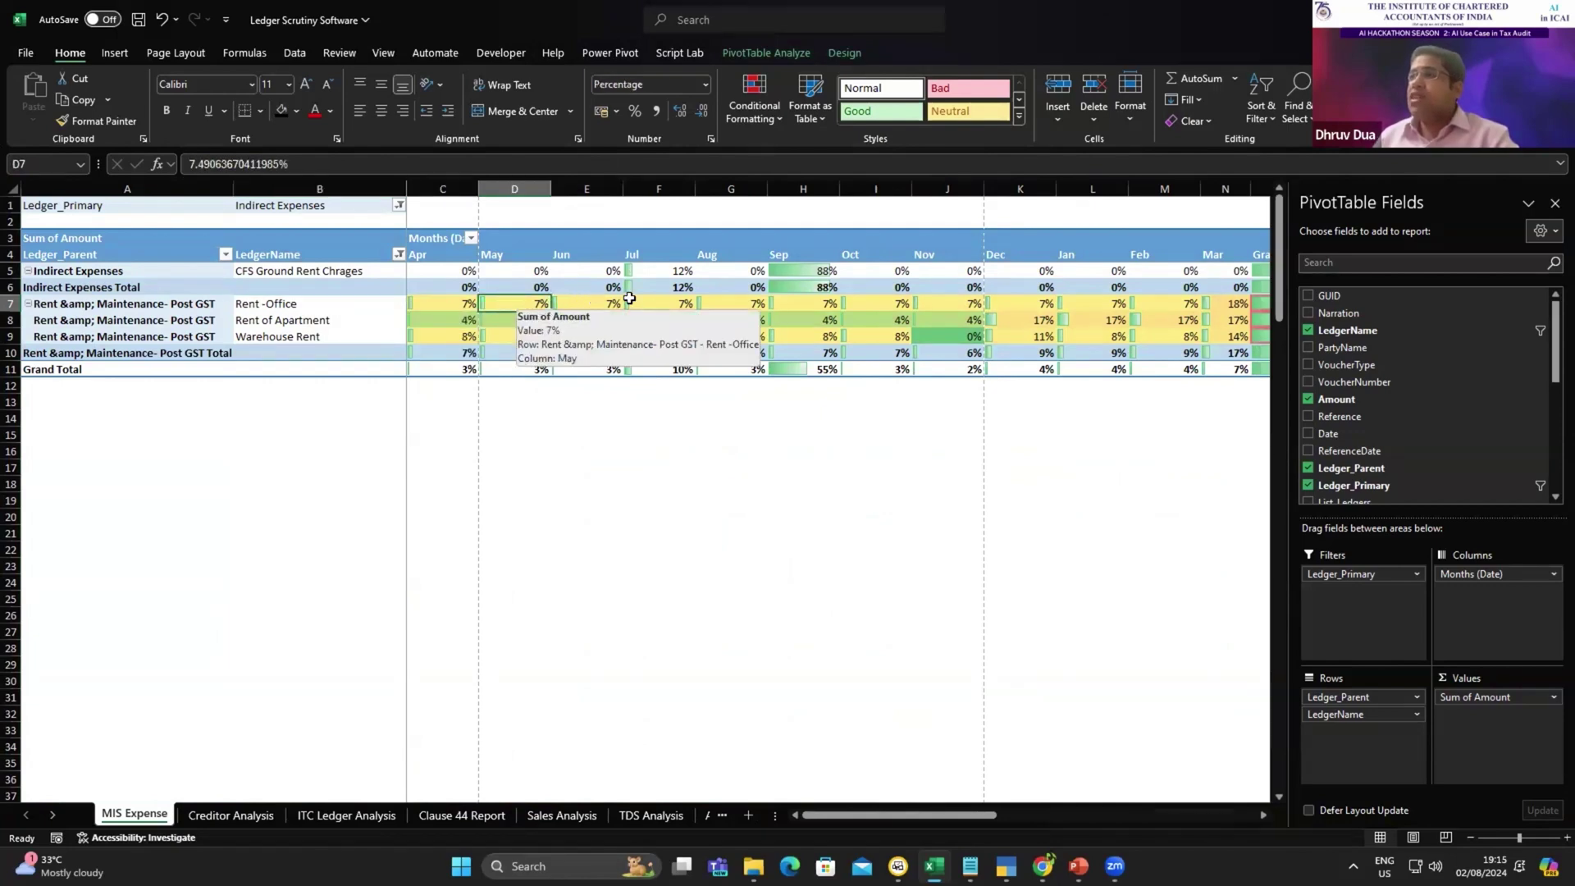
left_click(599, 303)
left_click(669, 304)
left_click(743, 304)
left_click(813, 304)
left_click(894, 304)
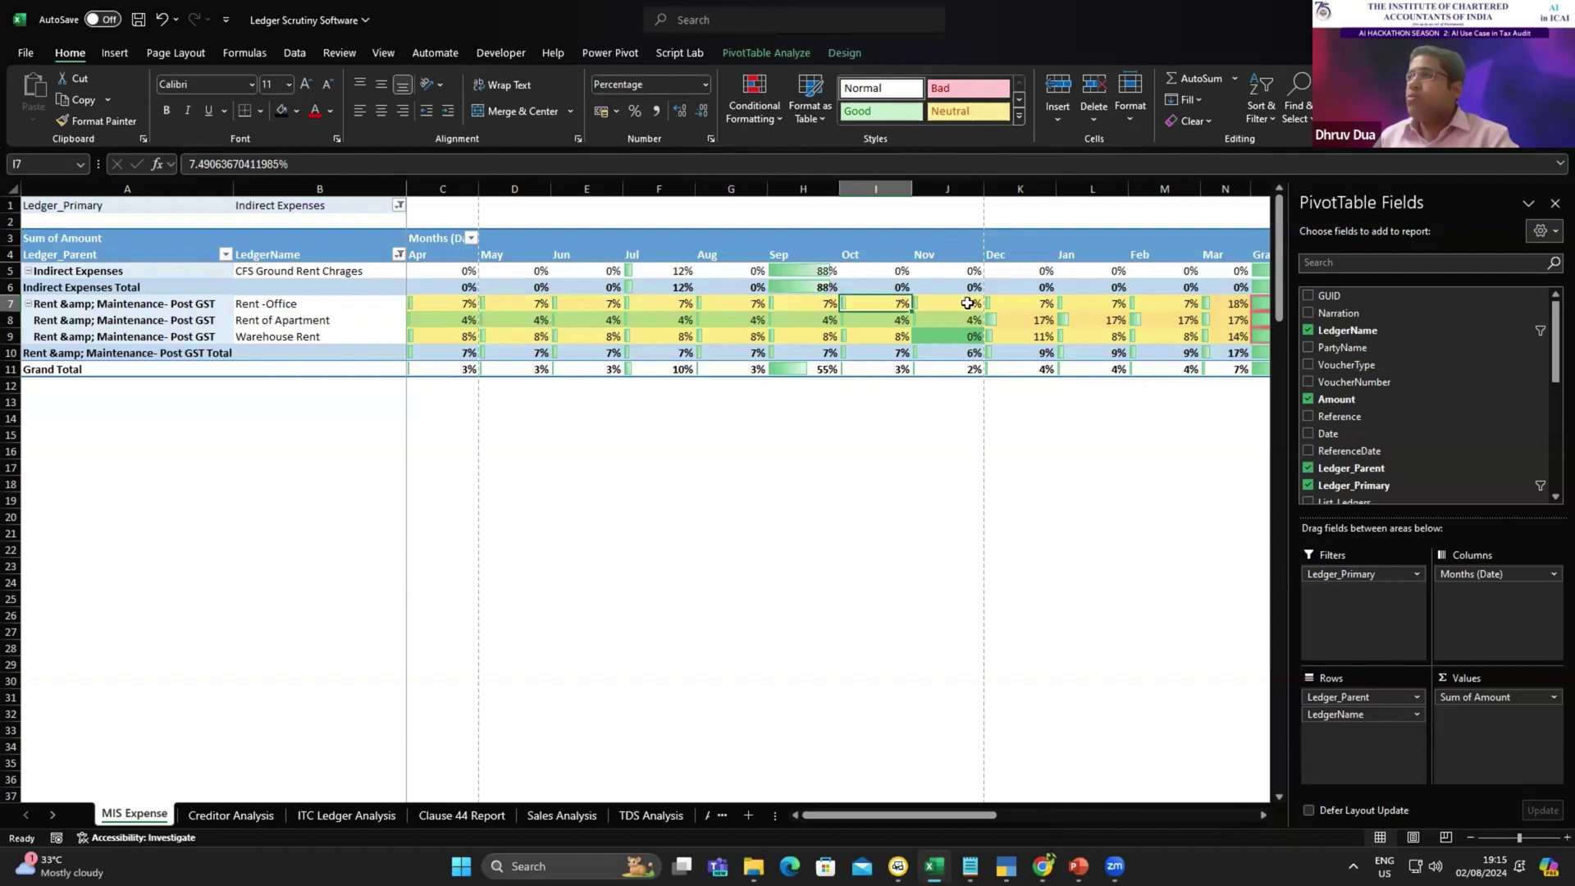
left_click(956, 303)
left_click(1172, 306)
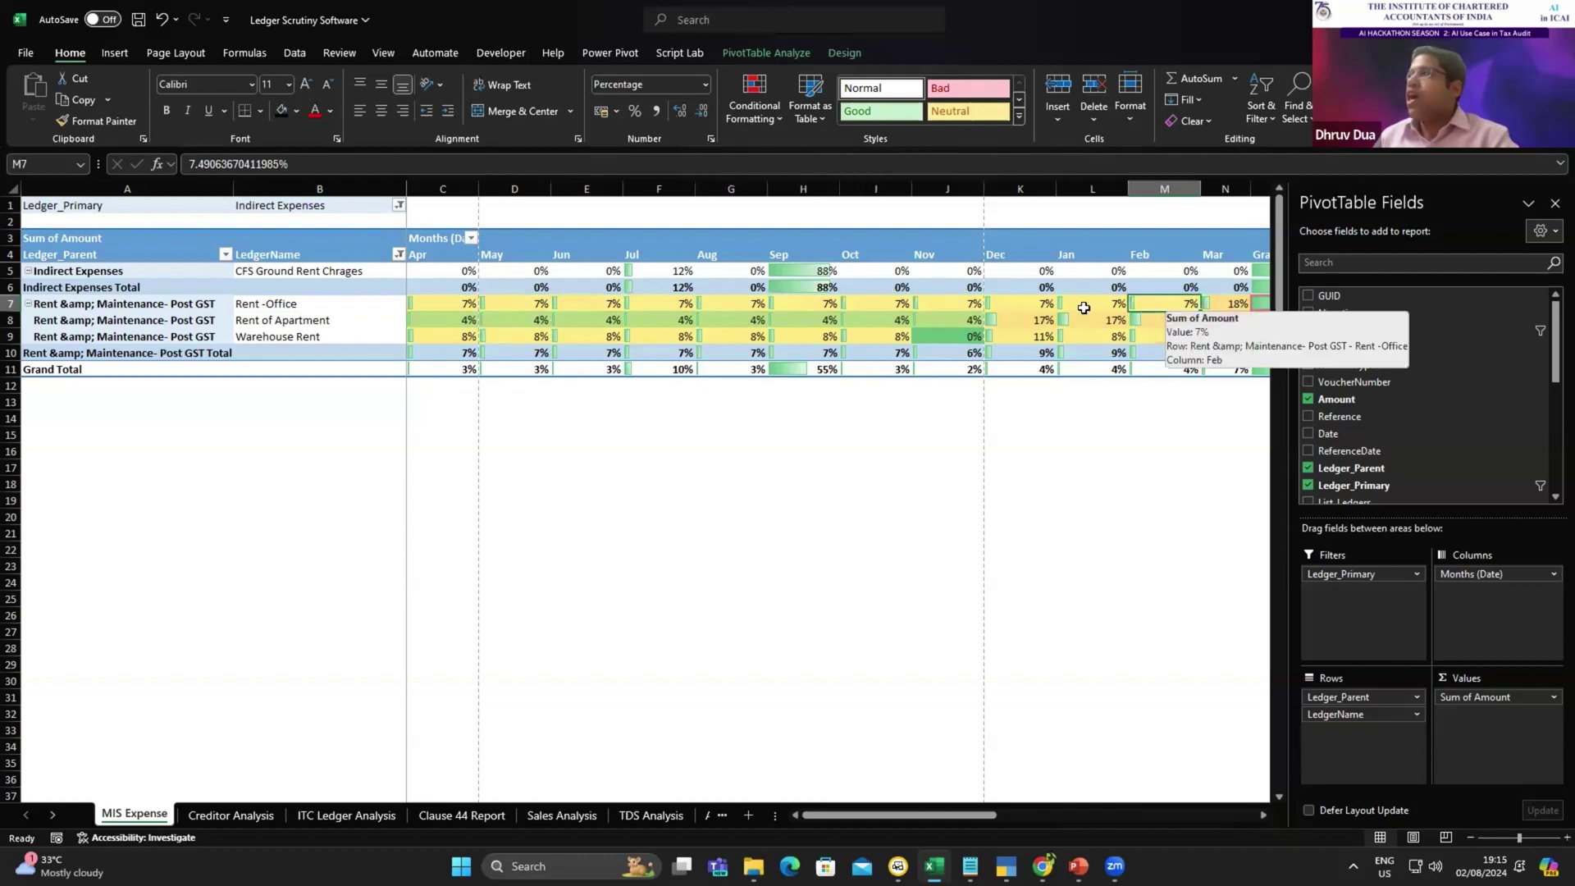
left_click(1236, 305)
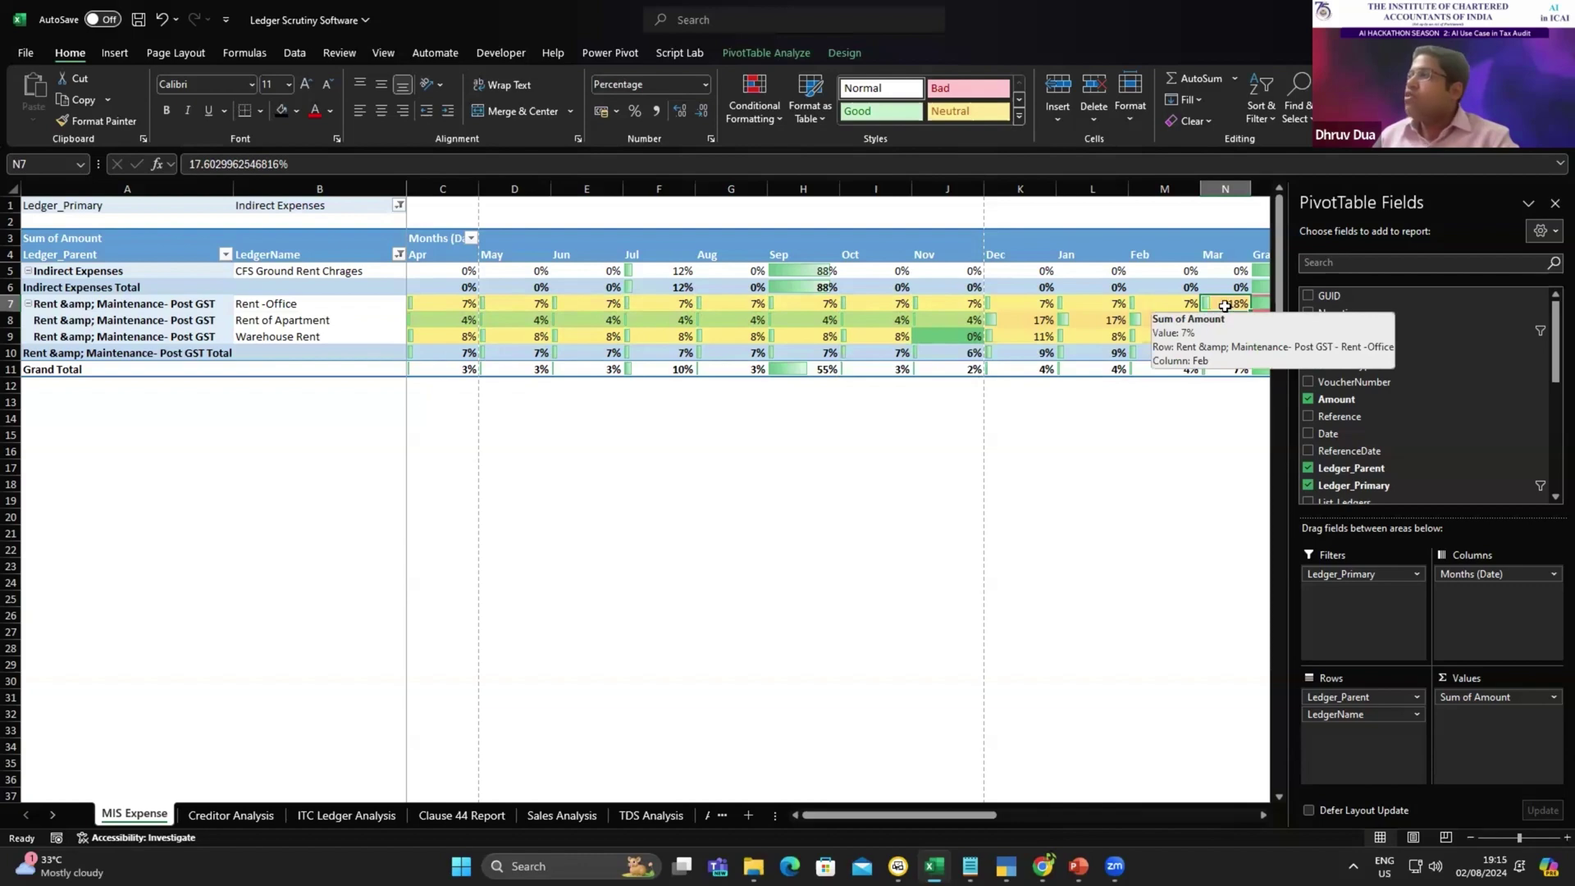
- Clear the LedgerName filter and inspect the 67% July cell and Legal Expenses' 100% July spike
left_click(354, 257)
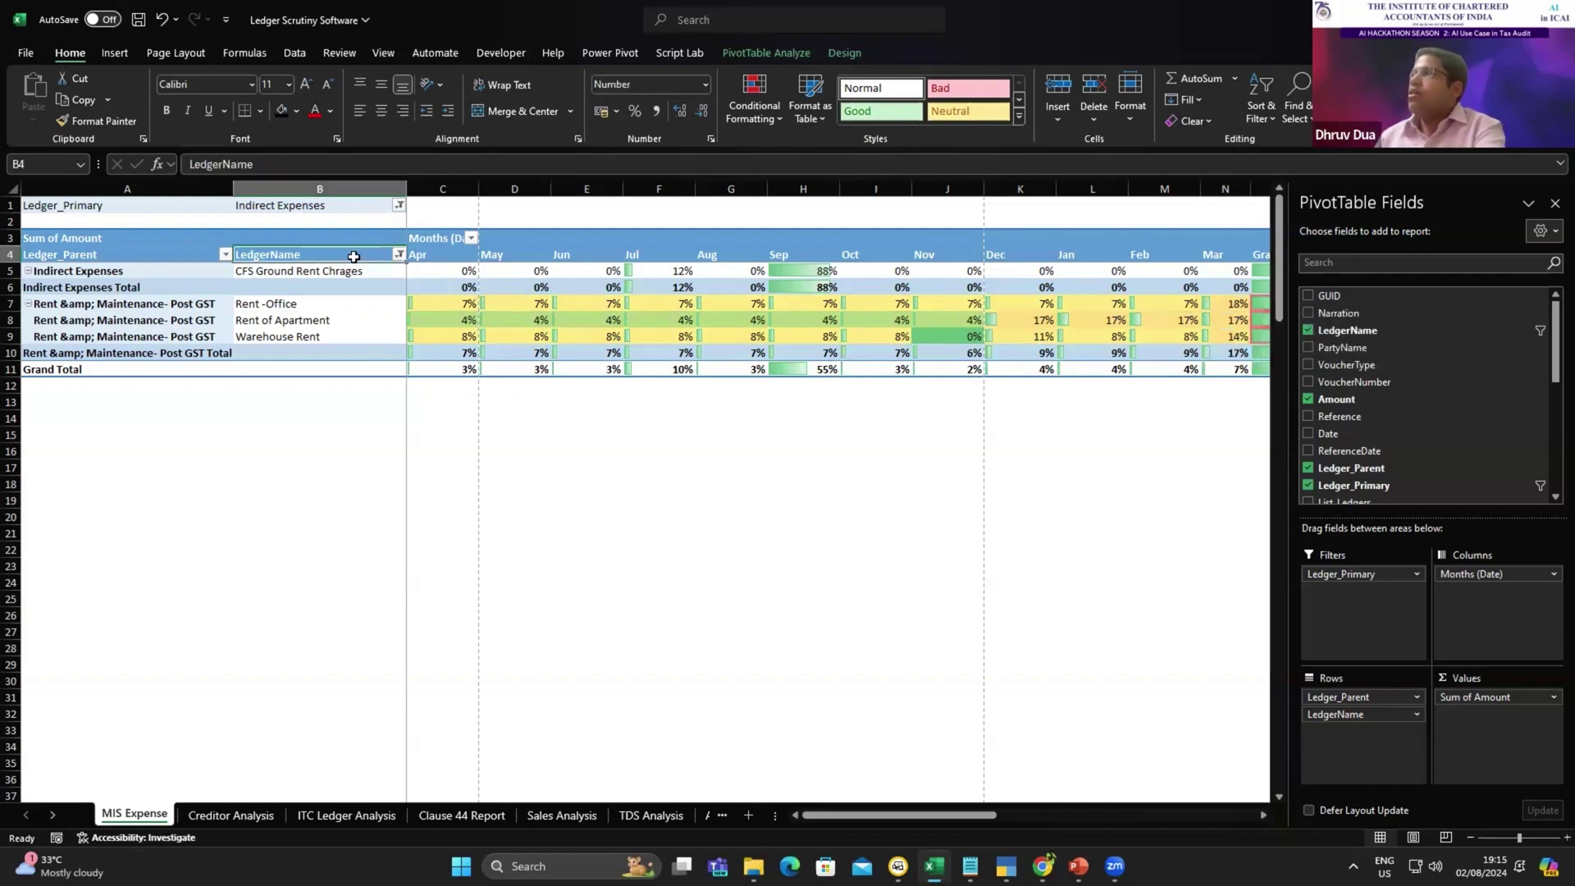
key("ctrl+z")
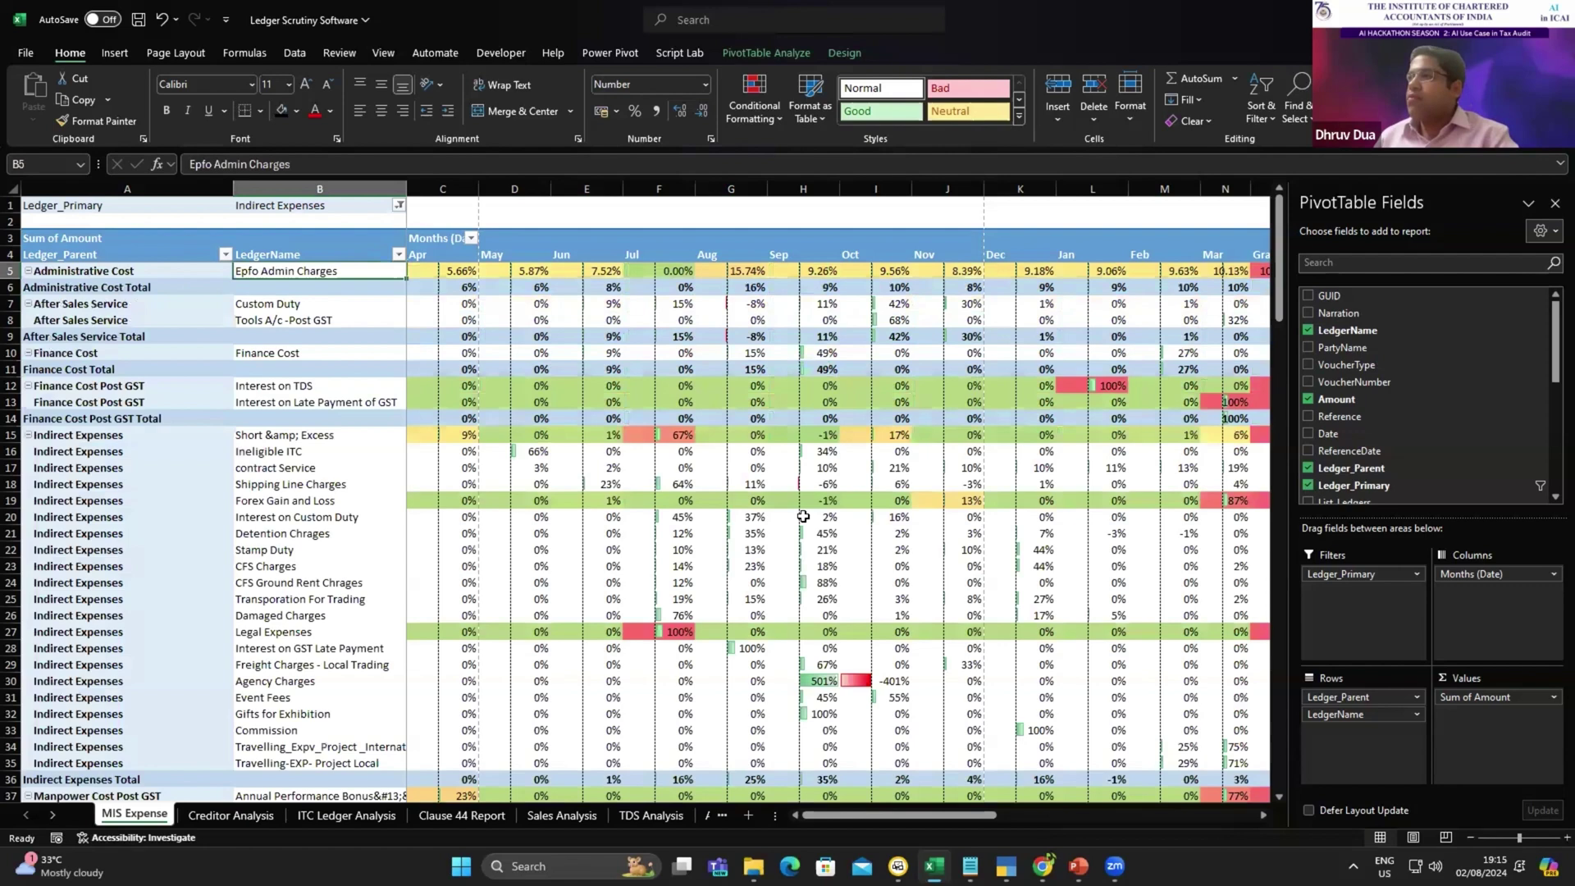
left_click(678, 435)
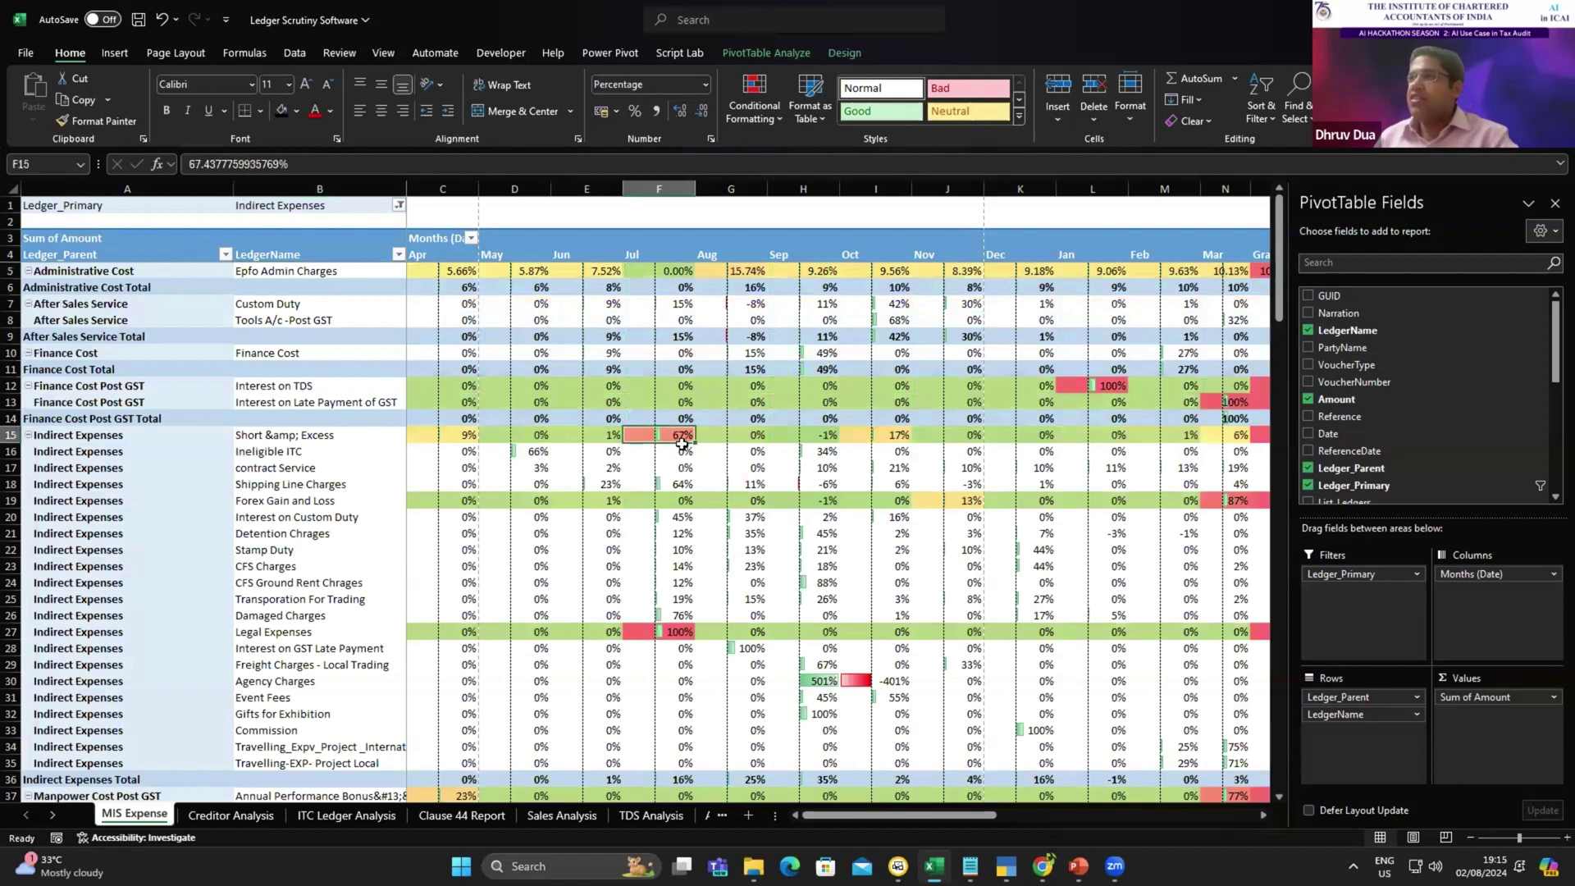
scroll(644, 459, "down", 1)
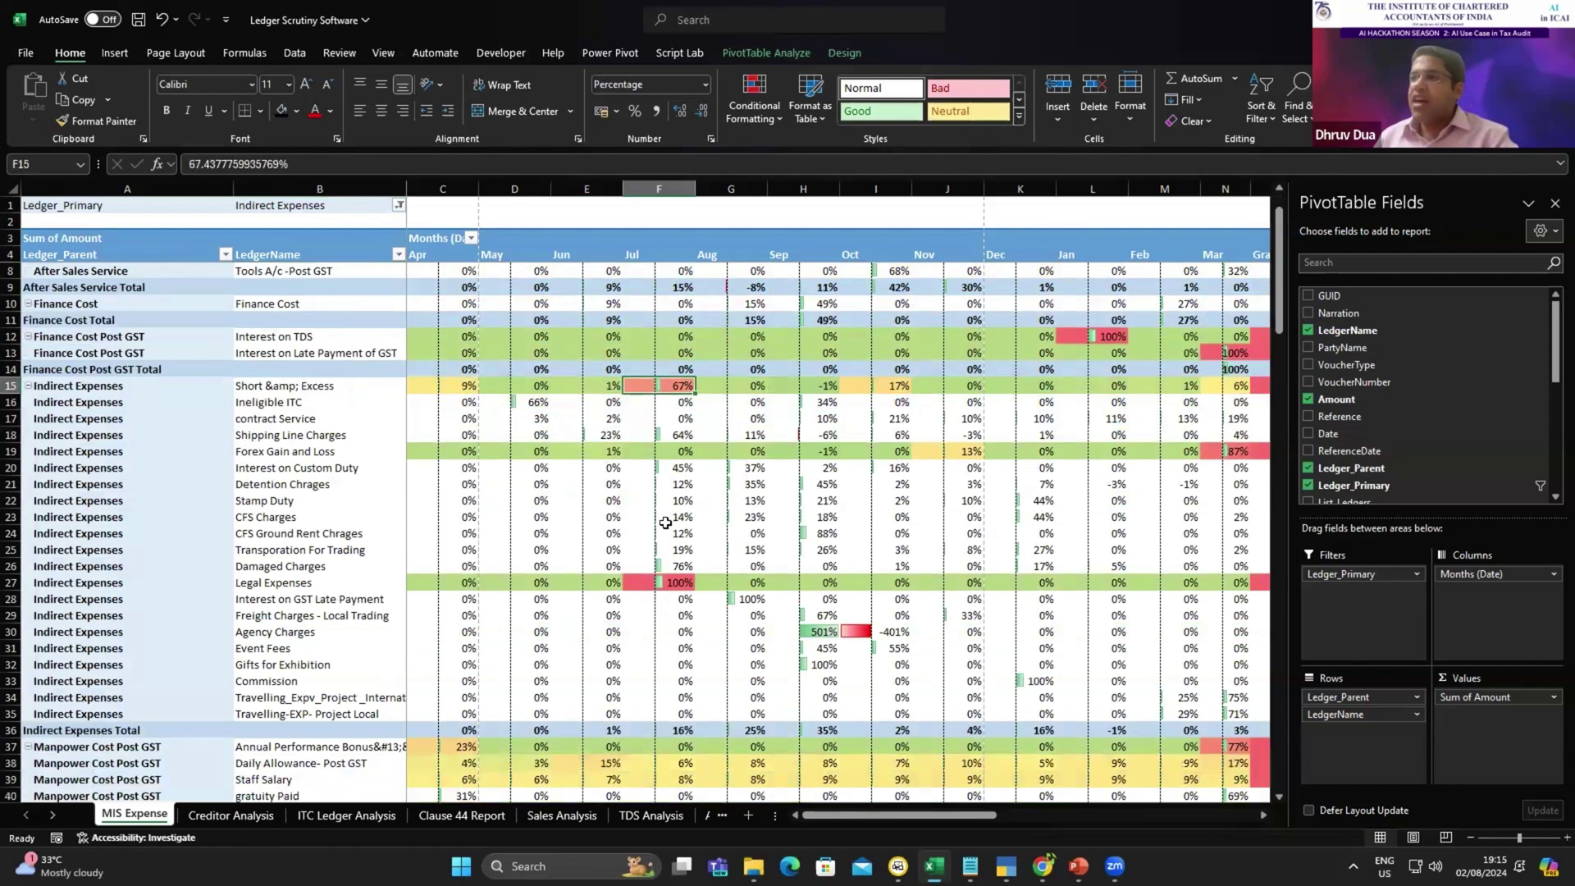
left_click(671, 587)
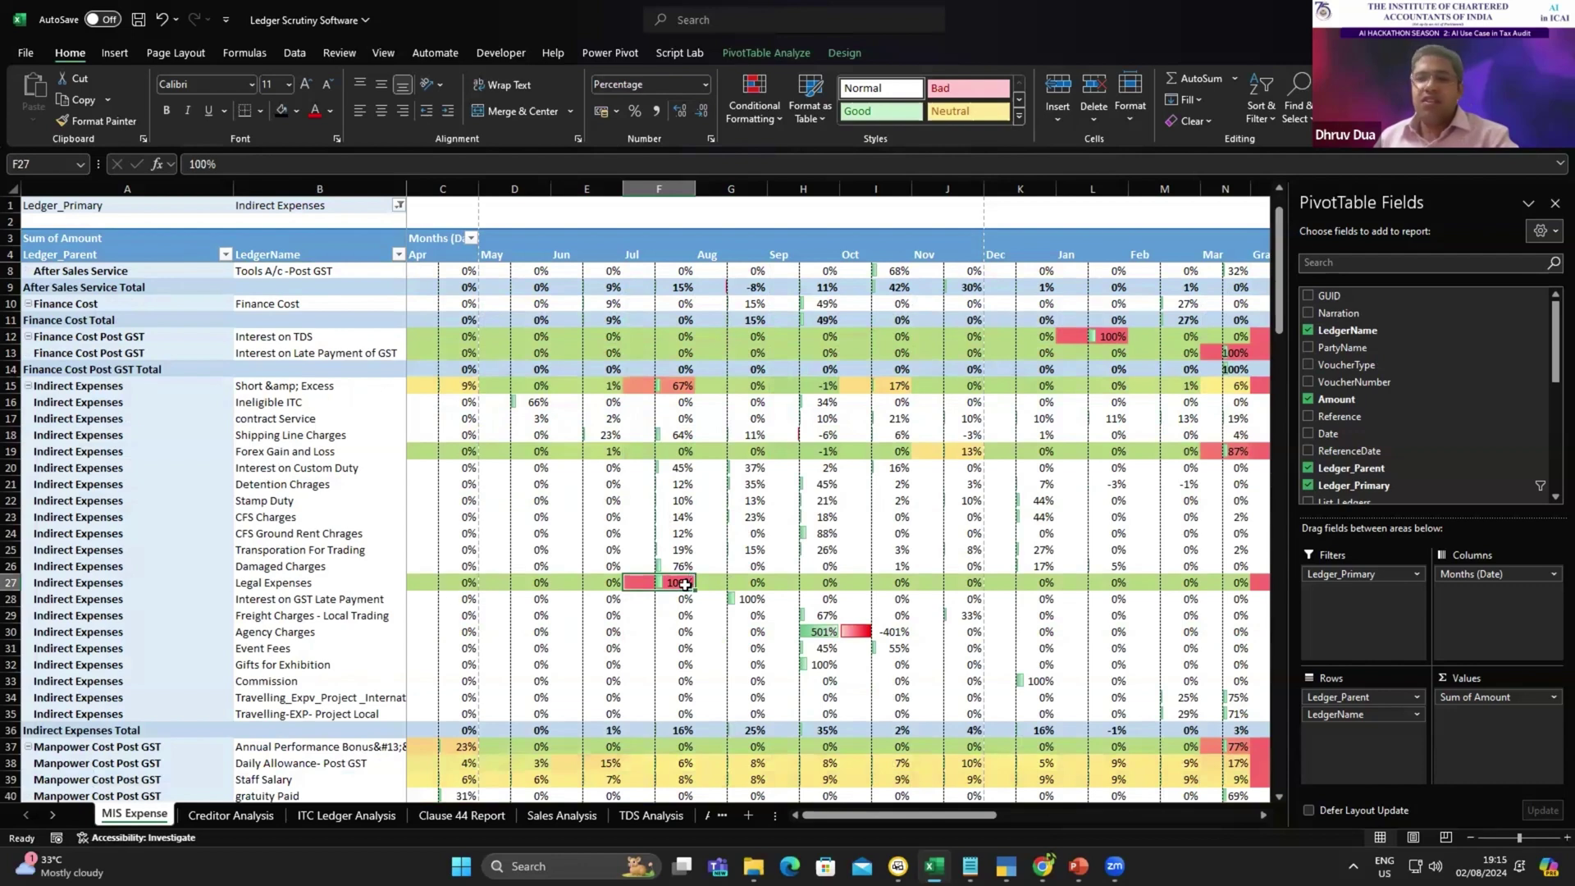
- Hide the PivotTable field list, select July column F, and return to the Legal Expenses cell
left_click(1556, 203)
scroll(808, 534, "up", 1, "ctrl")
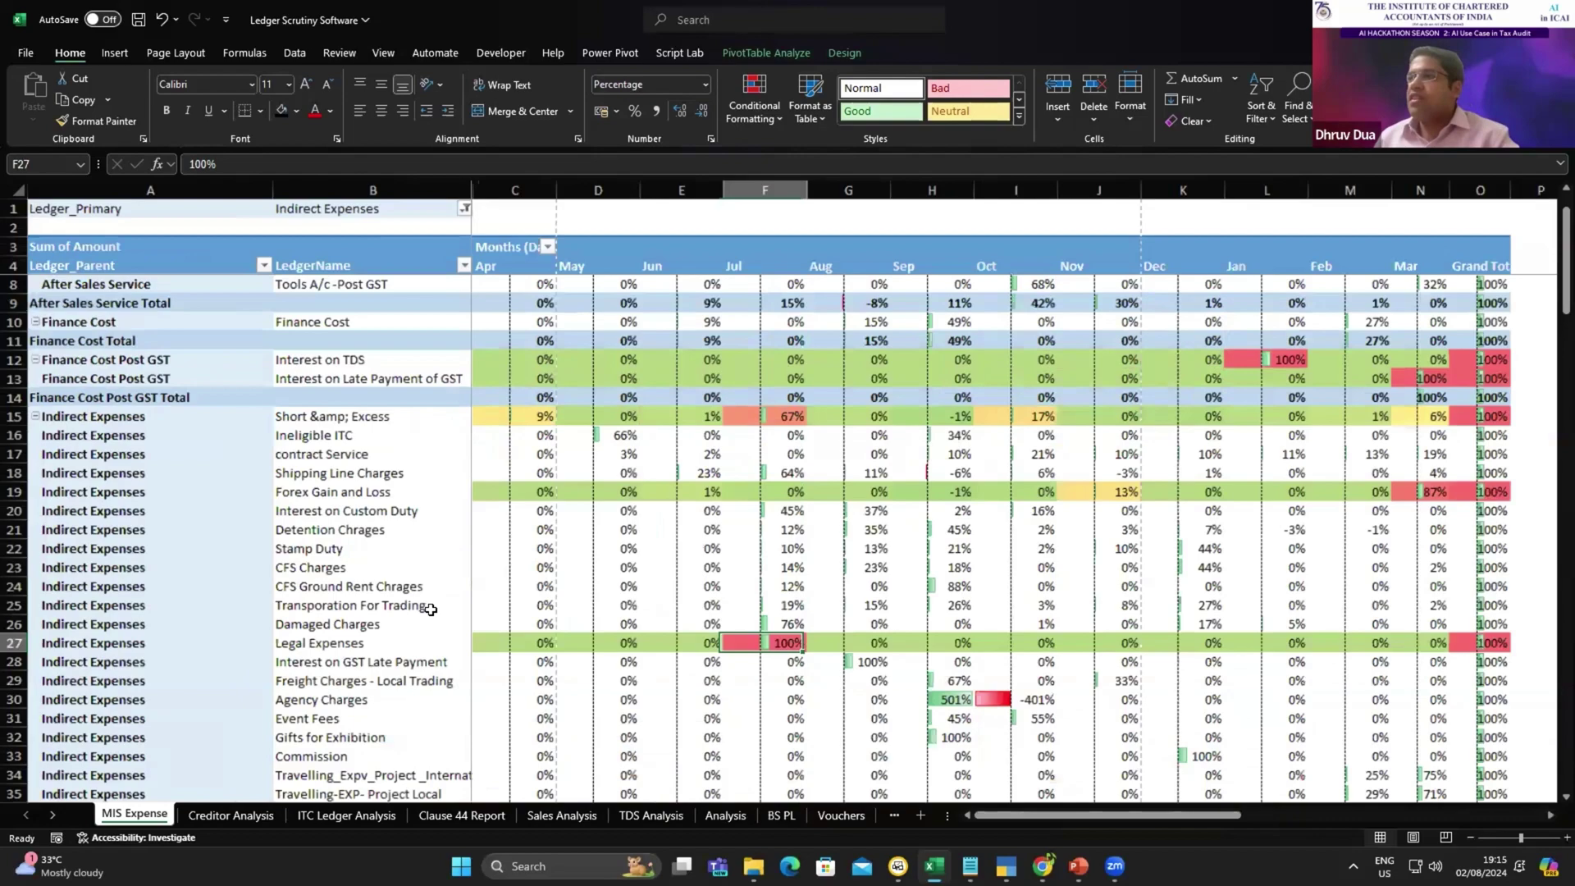
scroll(780, 589, "down", 1)
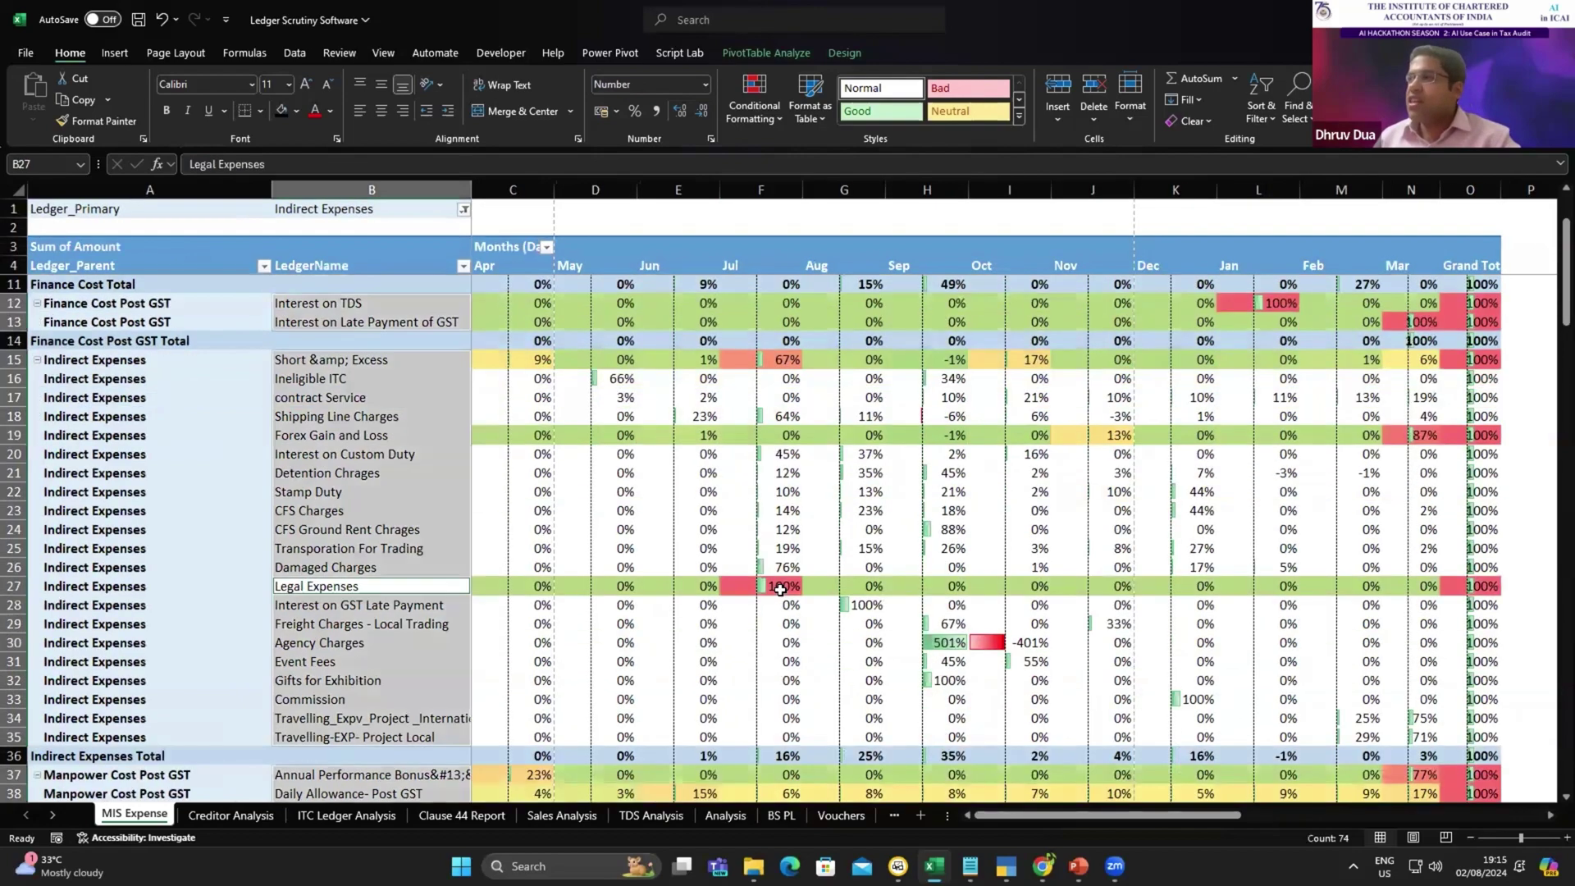
left_click(761, 189)
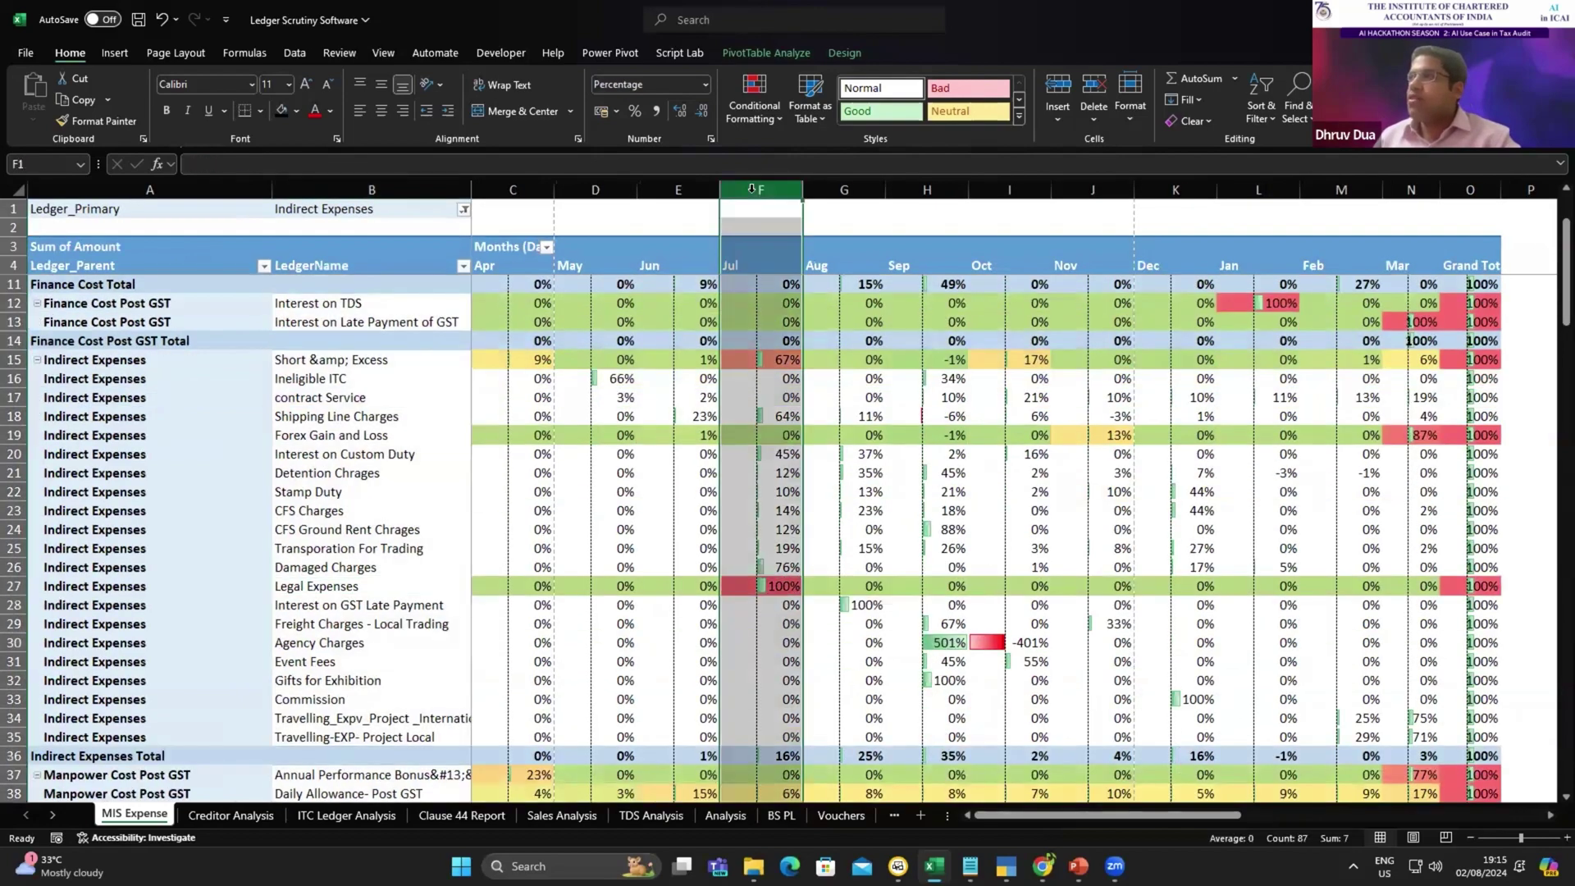
left_click(777, 580)
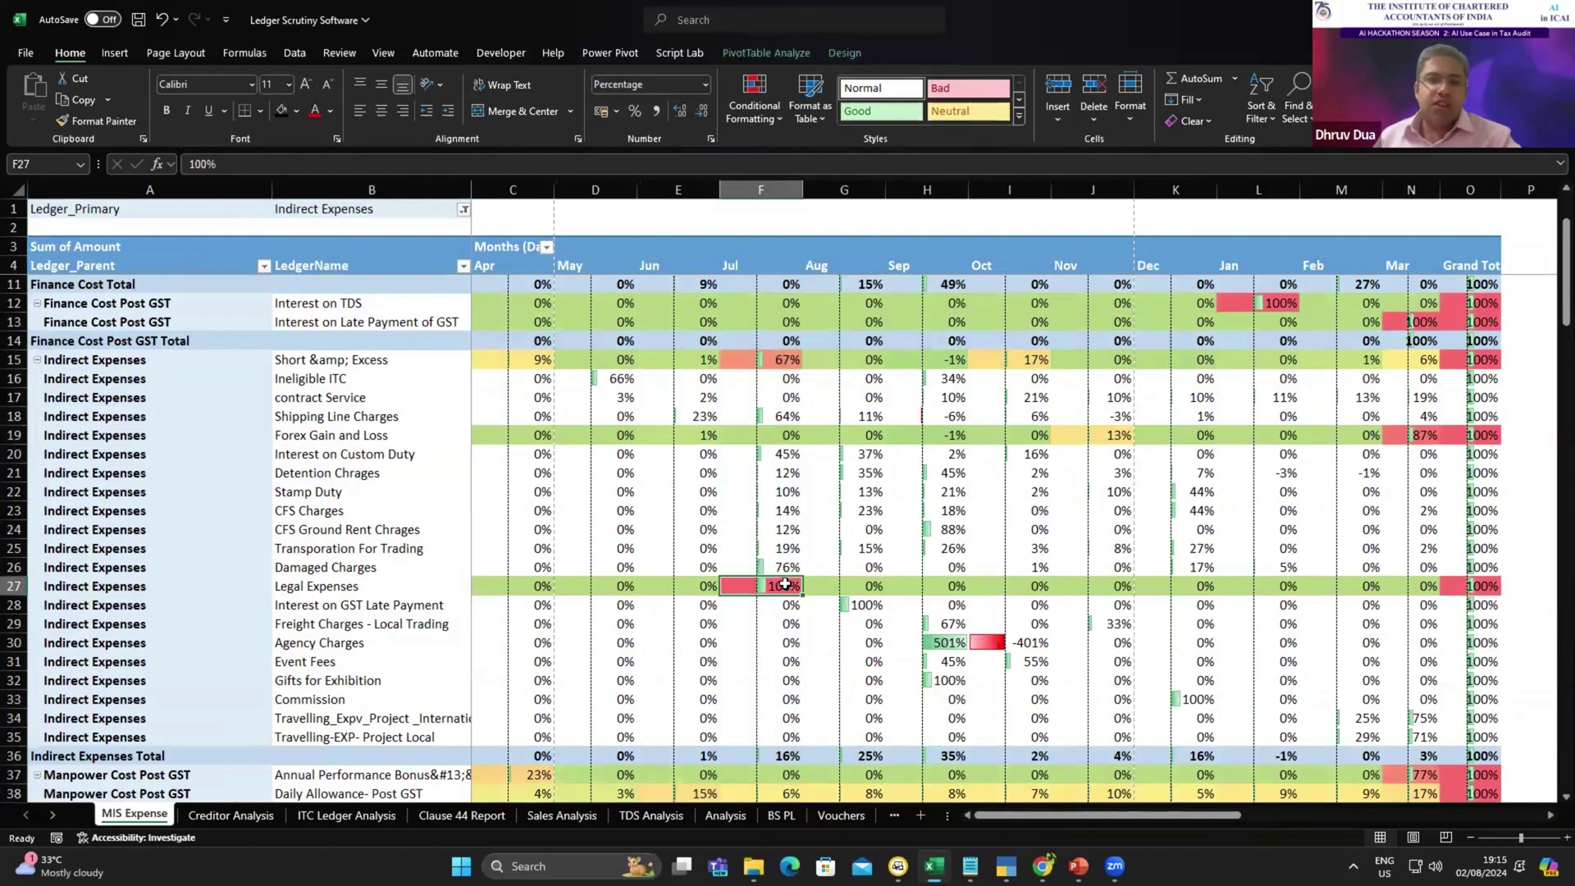